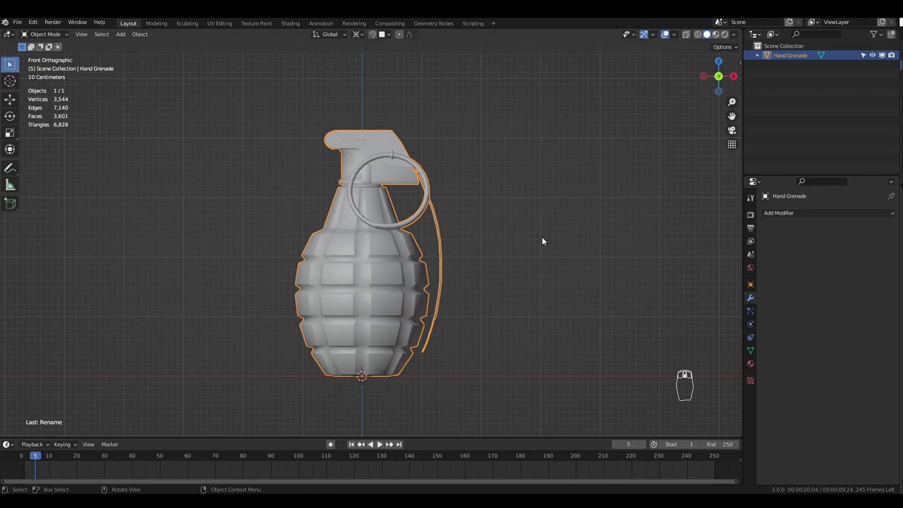
Step: Move the grenade into a new collection named Low Poly
{"action": "key", "text": "m"}
{"action": "left_click", "coordinate": [381, 286]}
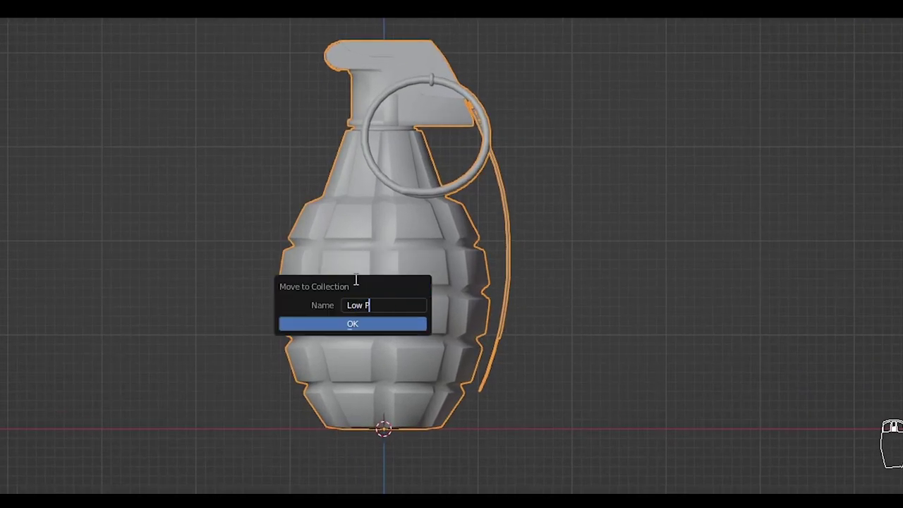
{"action": "key", "text": "Return"}
{"action": "key", "text": "Return"}
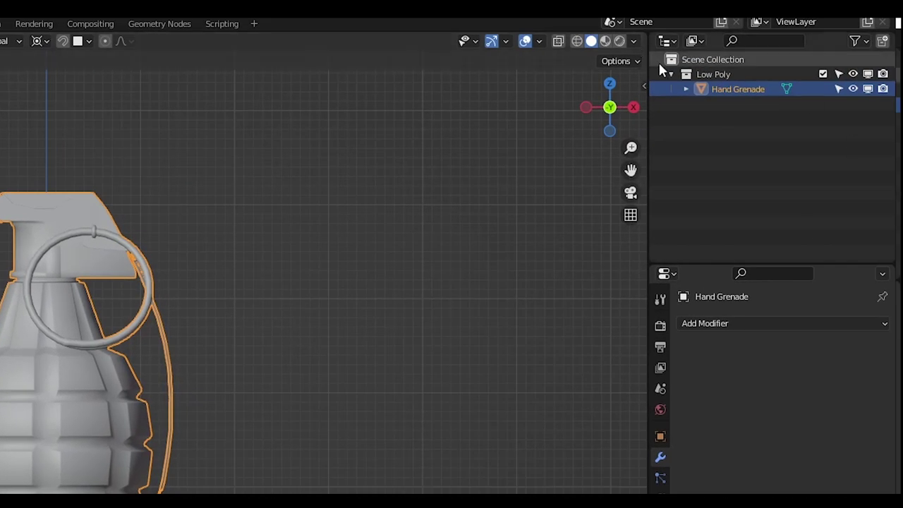
Step: Duplicate the Low Poly collection together with its grenade object
{"action": "left_click", "coordinate": [672, 74]}
{"action": "left_click", "coordinate": [693, 74]}
{"action": "right_click", "coordinate": [693, 75]}
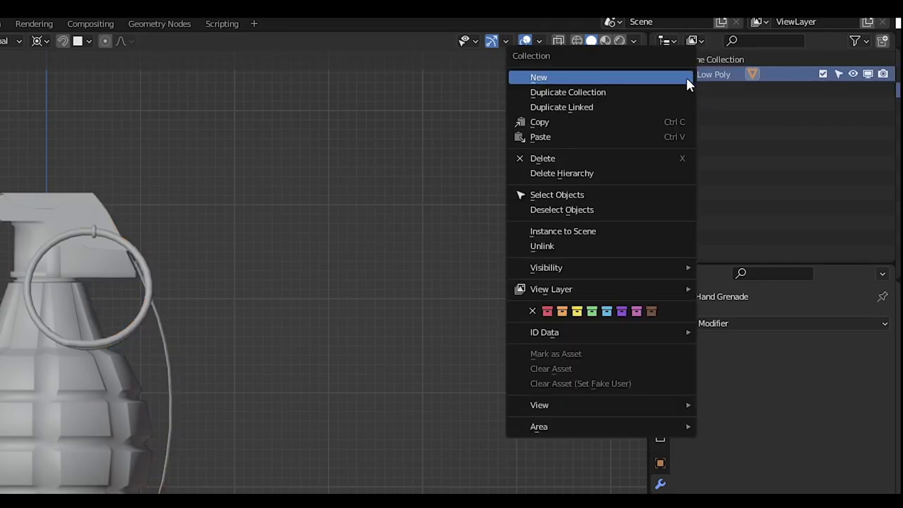
{"action": "left_click", "coordinate": [589, 94]}
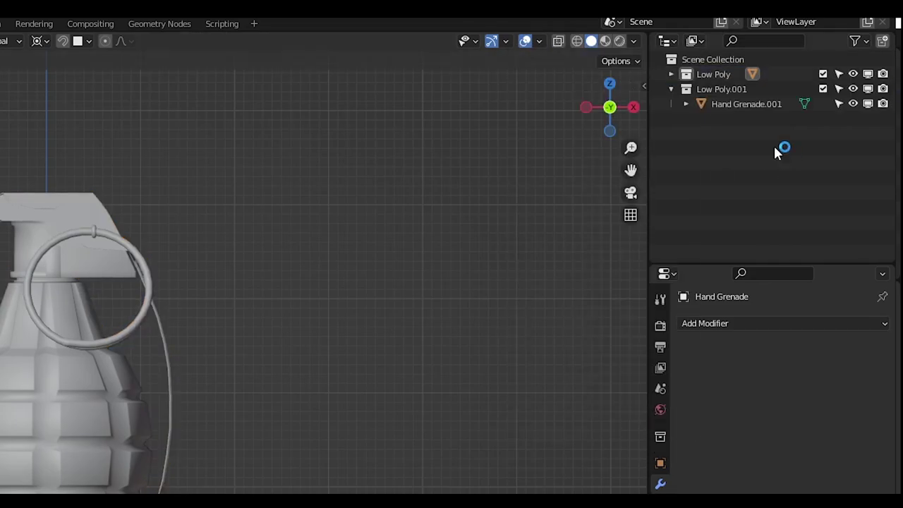
Step: Rename the duplicated collection as High Poly and exclude the Low Poly collection from the view layer
{"action": "left_click", "coordinate": [728, 90]}
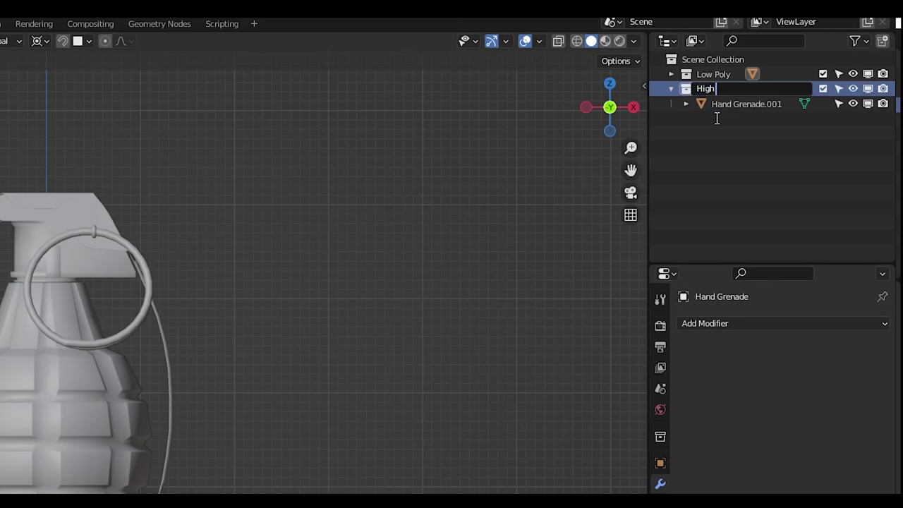
{"action": "type", "text": "High Poly"}
{"action": "key", "text": "Return"}
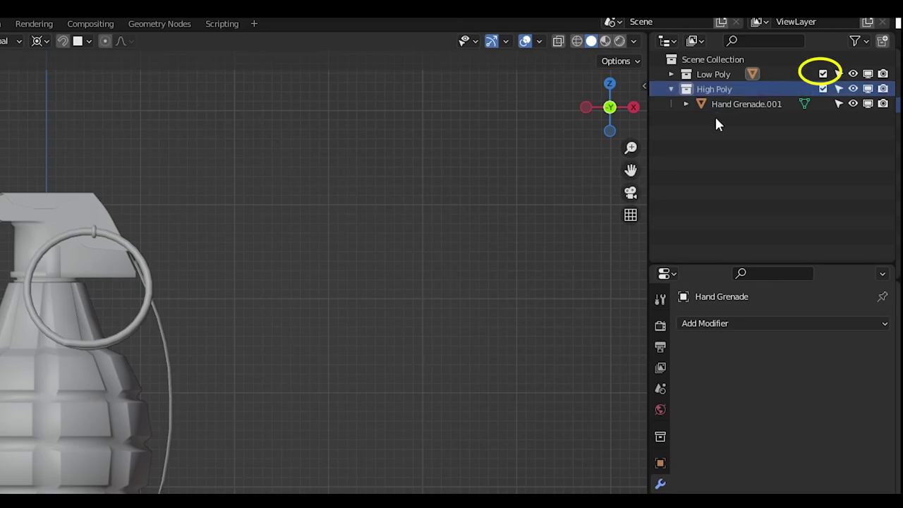
{"action": "left_click", "coordinate": [823, 73]}
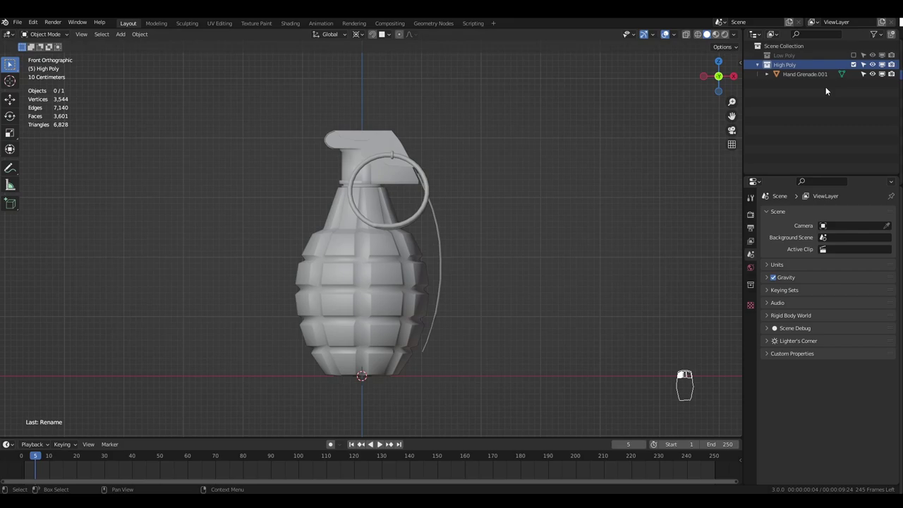
Step: Add a Subdivision Surface modifier to the High Poly grenade and set its viewport level to 2
{"action": "left_click", "coordinate": [801, 75]}
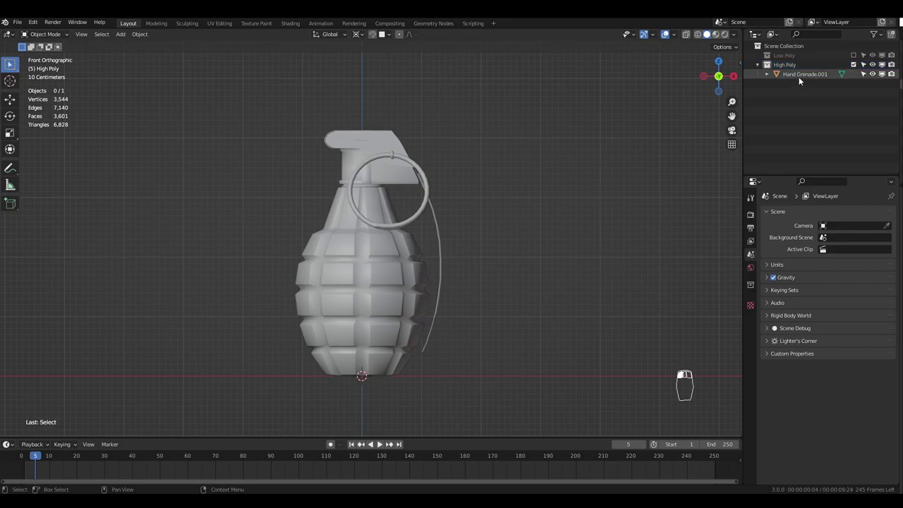
{"action": "middle_click_drag", "start_coordinate": [369, 228], "coordinate": [434, 228]}
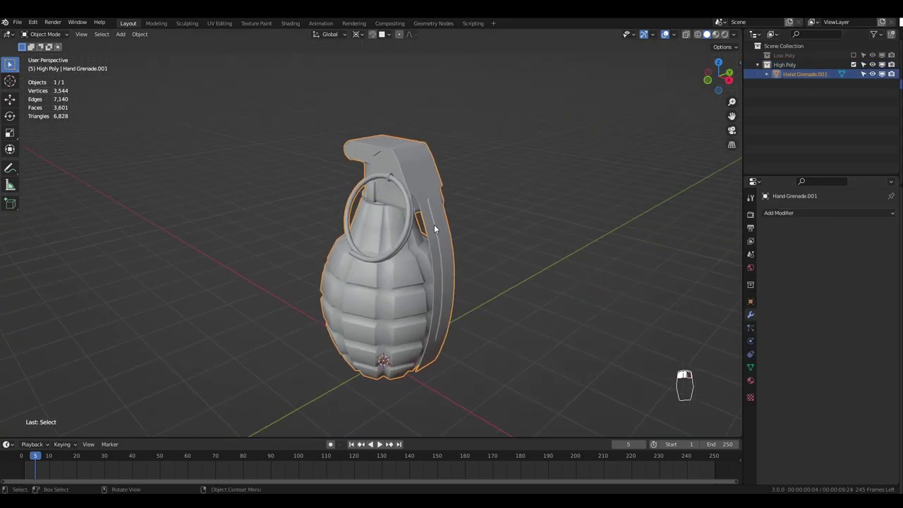
{"action": "left_click", "coordinate": [819, 212]}
{"action": "left_click", "coordinate": [722, 386]}
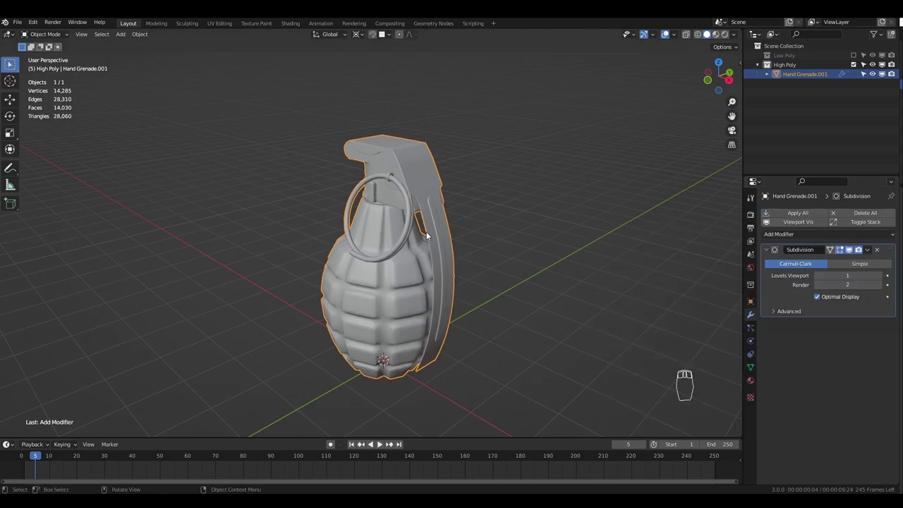
{"action": "scroll", "coordinate": [454, 221], "scroll_direction": "up", "scroll_amount": 3}
{"action": "key", "text": "KP_5"}
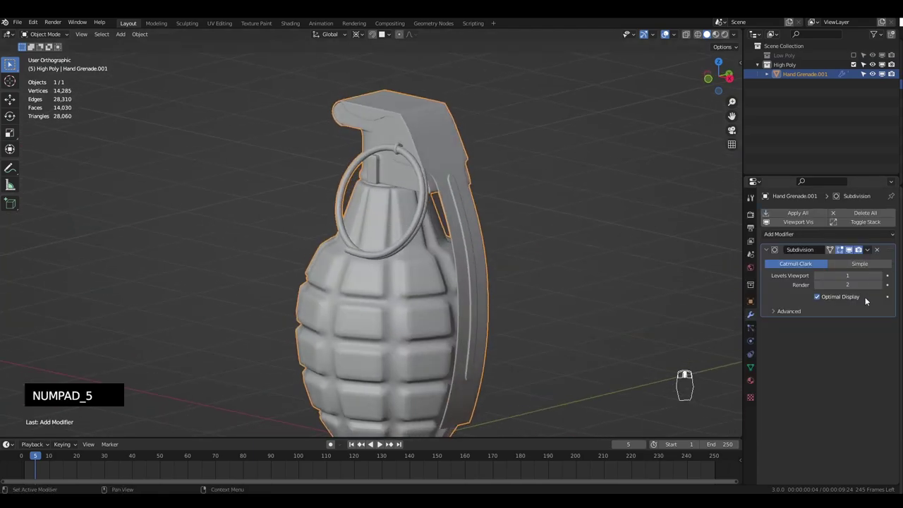
{"action": "left_click", "coordinate": [879, 277]}
{"action": "middle_click_drag", "start_coordinate": [417, 269], "coordinate": [451, 240]}
{"action": "scroll", "coordinate": [474, 218], "scroll_direction": "up", "scroll_amount": 2}
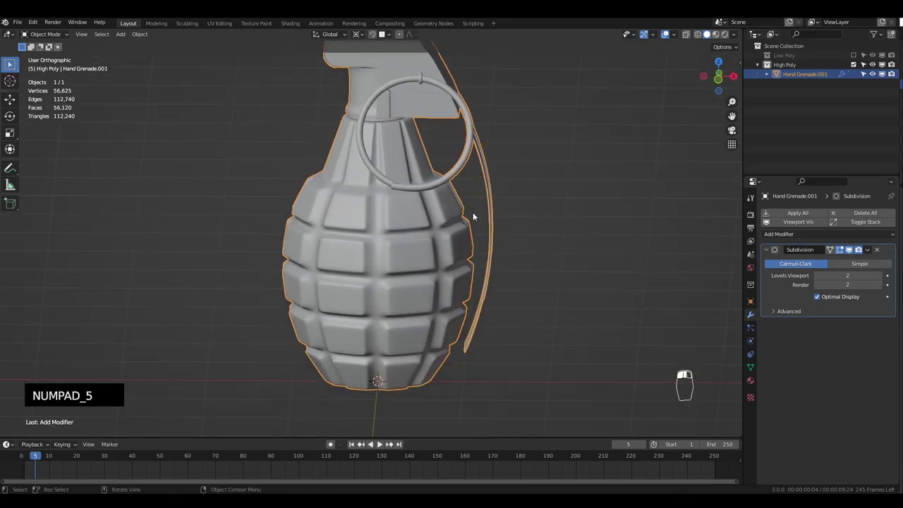
Step: Separate the whole High Poly grenade mesh into individual objects by loose parts
{"action": "key", "text": "Tab"}
{"action": "key", "text": "a"}
{"action": "key", "text": "a"}
{"action": "key", "text": "p"}
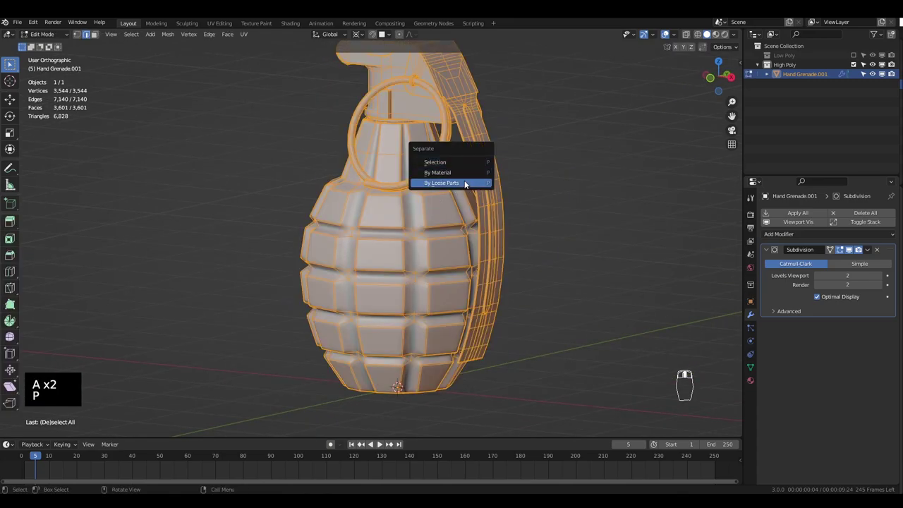
{"action": "left_click", "coordinate": [457, 185]}
{"action": "key", "text": "Tab"}
Step: Edit the safety lever and add a crosswise loop cut near the end of its curled tip
{"action": "scroll", "coordinate": [405, 219], "scroll_direction": "up", "scroll_amount": 5, "text": "shift"}
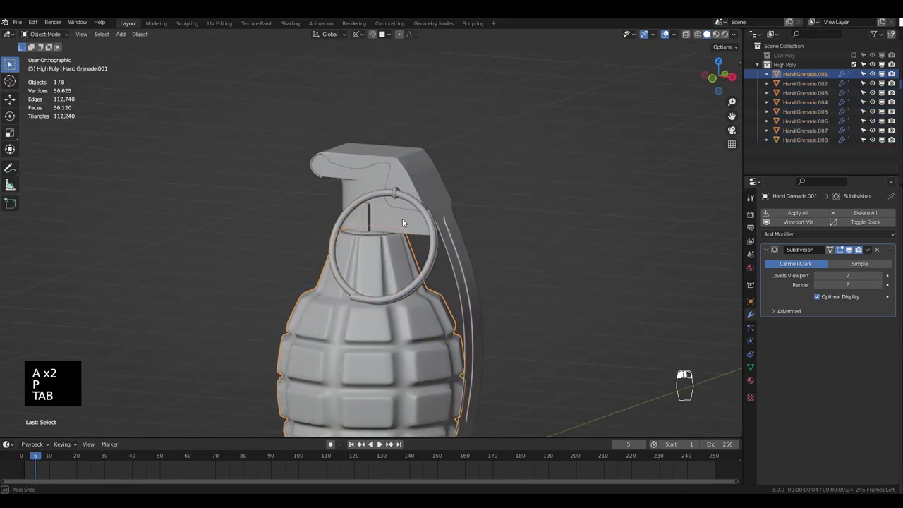
{"action": "scroll", "coordinate": [381, 231], "scroll_direction": "up", "scroll_amount": 3}
{"action": "key", "text": "alt+a"}
{"action": "left_click", "coordinate": [425, 170]}
{"action": "scroll", "coordinate": [428, 243], "scroll_direction": "up", "scroll_amount": 4}
{"action": "mouse_move", "coordinate": [427, 247]}
{"action": "middle_mouse_down"}
{"action": "mouse_move", "coordinate": [433, 313]}
{"action": "mouse_move", "coordinate": [425, 248]}
{"action": "middle_mouse_up"}
{"action": "key", "text": "Tab"}
{"action": "scroll", "coordinate": [323, 246], "scroll_direction": "up", "scroll_amount": 4}
{"action": "middle_click_drag", "start_coordinate": [323, 246], "coordinate": [328, 279]}
{"action": "key", "text": "1"}
{"action": "key", "text": "ctrl+r"}
{"action": "left_click", "coordinate": [327, 279]}
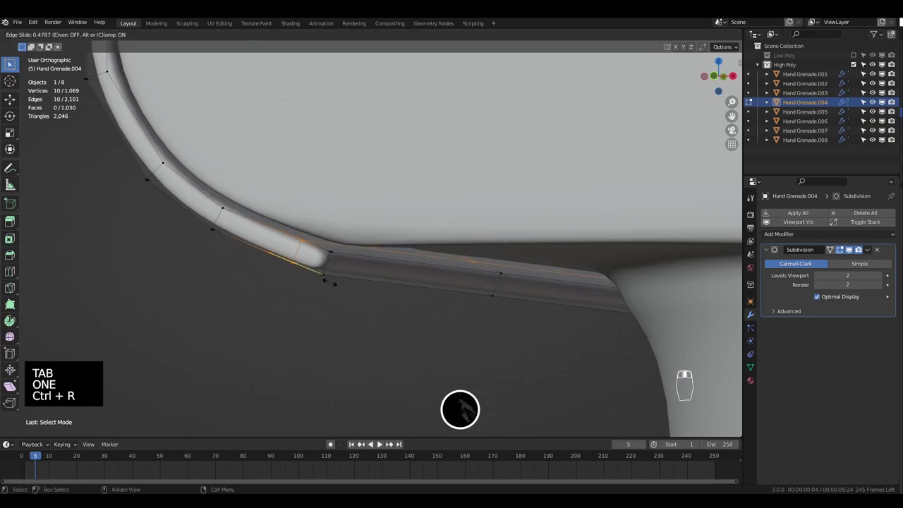
{"action": "left_click", "coordinate": [350, 297]}
Step: Add two lengthwise supporting loop cuts close to the inner and outer edges of the safety lever's thickness
{"action": "key", "text": "ctrl+r"}
{"action": "left_click", "coordinate": [326, 265]}
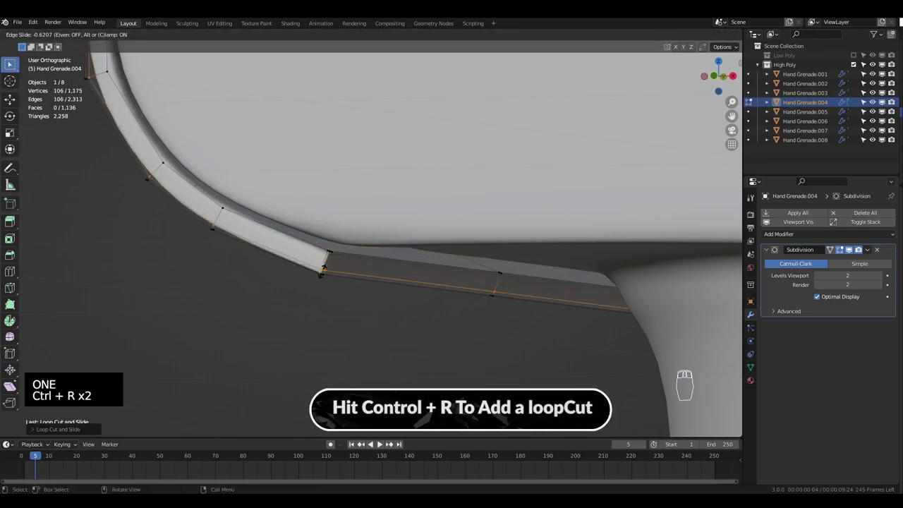
{"action": "left_click", "coordinate": [323, 271]}
{"action": "key", "text": "ctrl+r"}
{"action": "left_click", "coordinate": [324, 267]}
{"action": "left_click", "coordinate": [325, 256]}
{"action": "scroll", "coordinate": [325, 255], "scroll_direction": "down", "scroll_amount": 6}
{"action": "key", "text": "Tab"}
{"action": "key", "text": "Tab"}
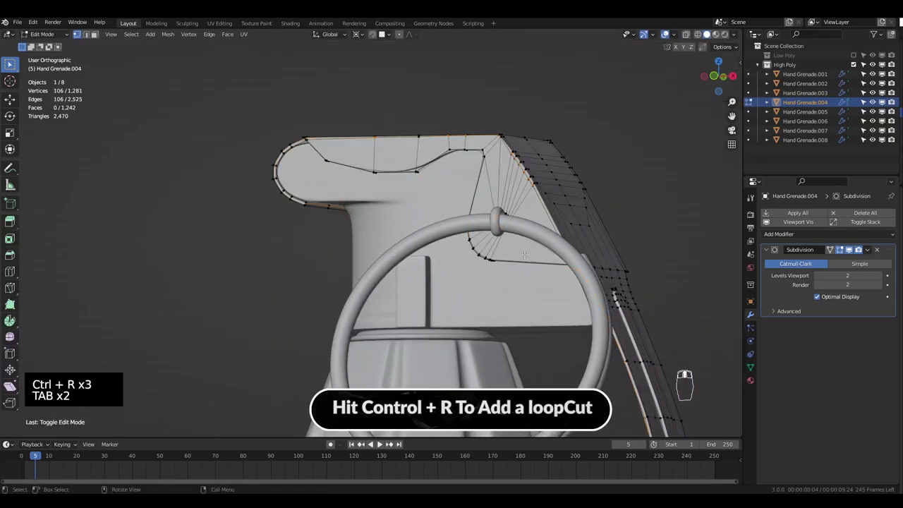
{"action": "key", "text": "alt+a"}
{"action": "key", "text": "Tab"}
Step: Edit the grenade's head piece and add a loop cut around the neck just above the base collar
{"action": "middle_click_drag", "start_coordinate": [540, 342], "coordinate": [411, 199]}
{"action": "scroll", "coordinate": [454, 185], "scroll_direction": "down", "scroll_amount": 2}
{"action": "scroll", "coordinate": [410, 199], "scroll_direction": "up", "scroll_amount": 4}
{"action": "middle_click_drag", "start_coordinate": [425, 161], "coordinate": [358, 202], "text": "shift"}
{"action": "scroll", "coordinate": [357, 203], "scroll_direction": "up", "scroll_amount": 2}
{"action": "key", "text": "alt+a"}
{"action": "left_click", "coordinate": [370, 164]}
{"action": "scroll", "coordinate": [452, 310], "scroll_direction": "up", "scroll_amount": 2}
{"action": "middle_click_drag", "start_coordinate": [370, 164], "coordinate": [504, 289]}
{"action": "left_click", "coordinate": [384, 278]}
{"action": "key", "text": "Tab"}
{"action": "scroll", "coordinate": [383, 278], "scroll_direction": "up", "scroll_amount": 2}
{"action": "middle_click_drag", "start_coordinate": [383, 278], "coordinate": [429, 293]}
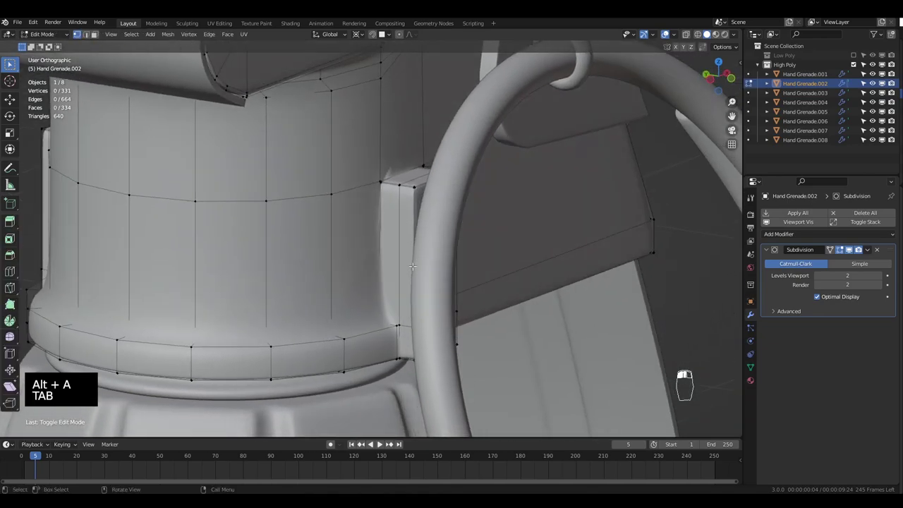
{"action": "key", "text": "ctrl+r"}
{"action": "left_click", "coordinate": [406, 271]}
{"action": "left_click", "coordinate": [404, 329]}
Step: Add two supporting loop cuts around the collar rim, one near its upper edge and one near its lower edge
{"action": "scroll", "coordinate": [404, 329], "scroll_direction": "up", "scroll_amount": 3}
{"action": "key", "text": "ctrl+r"}
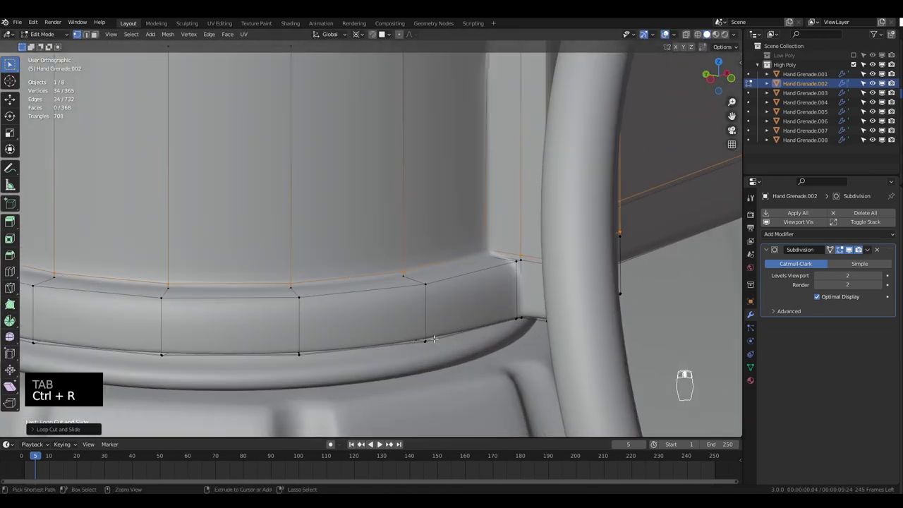
{"action": "left_click", "coordinate": [426, 297]}
{"action": "left_click", "coordinate": [425, 302]}
{"action": "key", "text": "ctrl+r"}
{"action": "left_click", "coordinate": [427, 314]}
{"action": "left_click", "coordinate": [428, 335]}
{"action": "key", "text": "Tab"}
{"action": "scroll", "coordinate": [445, 300], "scroll_direction": "down", "scroll_amount": 5}
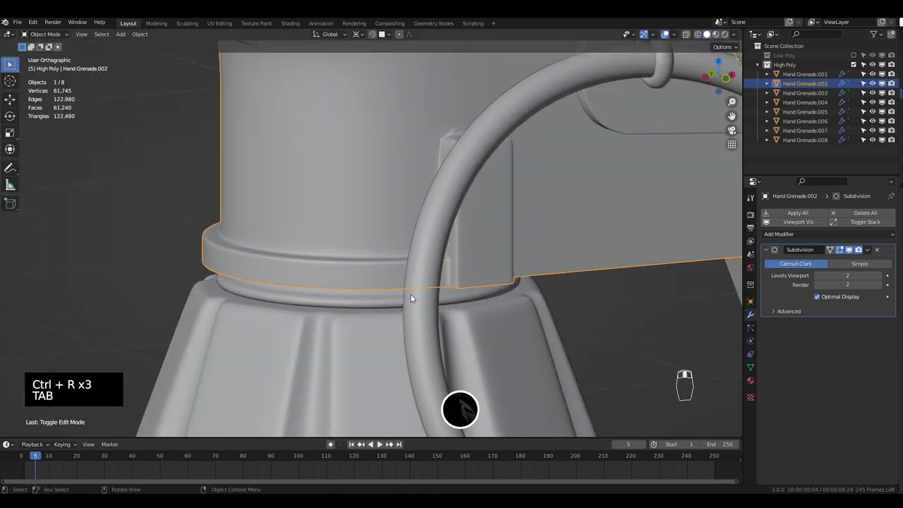
Step: Isolate the head piece in local view and add a horizontal loop cut just above the raised side block
{"action": "key", "text": "Tab"}
{"action": "key", "text": "KP_Divide"}
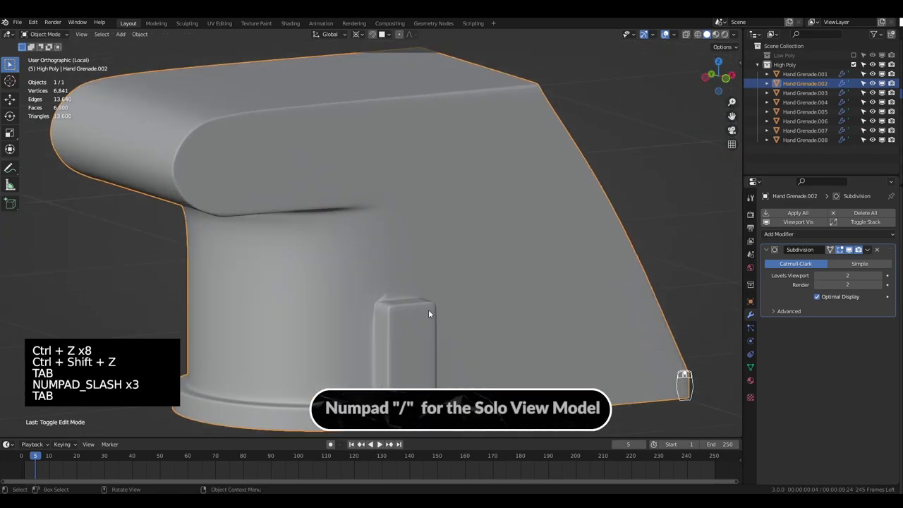
{"action": "scroll", "coordinate": [429, 309], "scroll_direction": "up", "scroll_amount": 5}
{"action": "key", "text": "Tab"}
{"action": "key", "text": "2"}
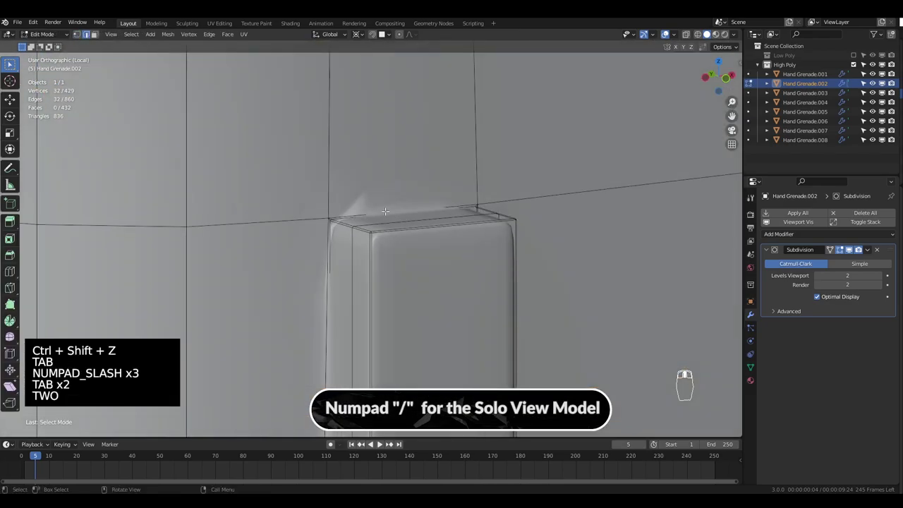
{"action": "key", "text": "3"}
{"action": "scroll", "coordinate": [367, 212], "scroll_direction": "down", "scroll_amount": 4}
{"action": "key", "text": "1"}
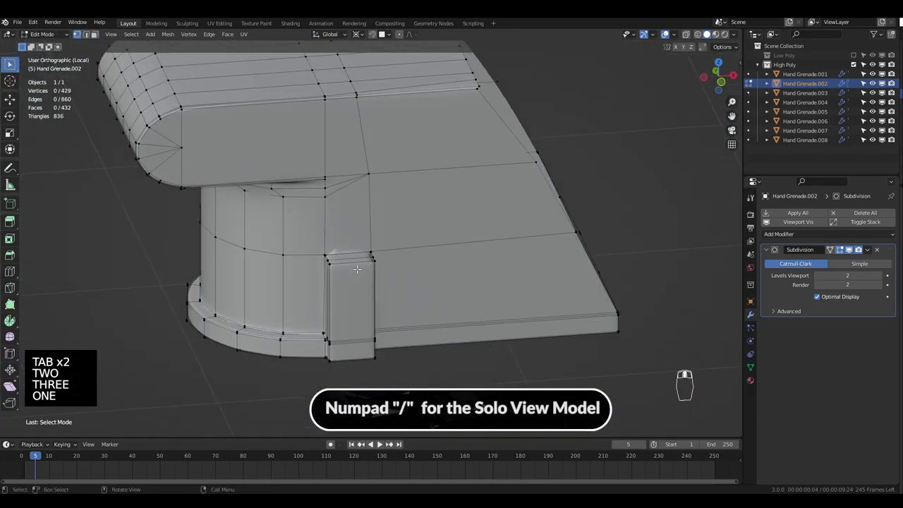
{"action": "key", "text": "ctrl+r"}
{"action": "left_click", "coordinate": [372, 225]}
{"action": "scroll", "coordinate": [364, 255], "scroll_direction": "up", "scroll_amount": 4}
{"action": "key", "text": "Tab"}
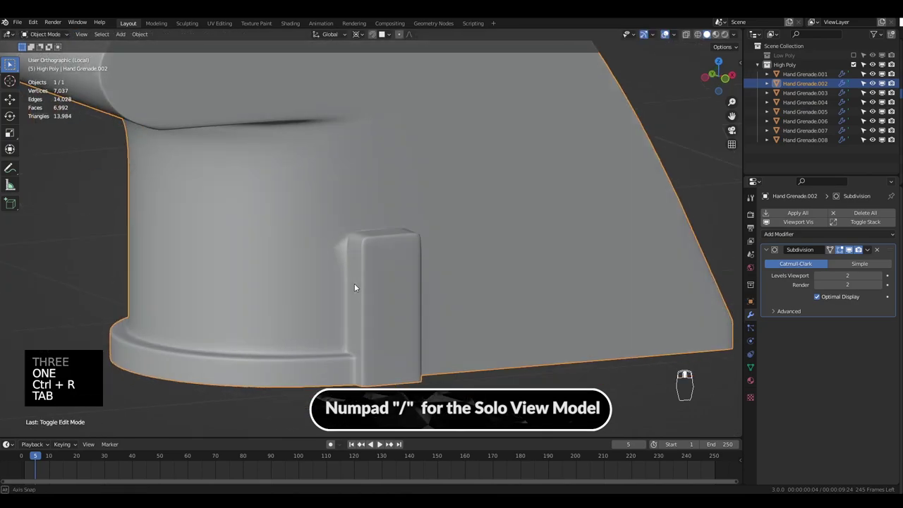
Step: Add a vertical loop cut on the cylindrical neck right beside the raised block
{"action": "key", "text": "Tab"}
{"action": "key", "text": "alt+a"}
{"action": "key", "text": "ctrl+r"}
{"action": "left_click", "coordinate": [303, 240]}
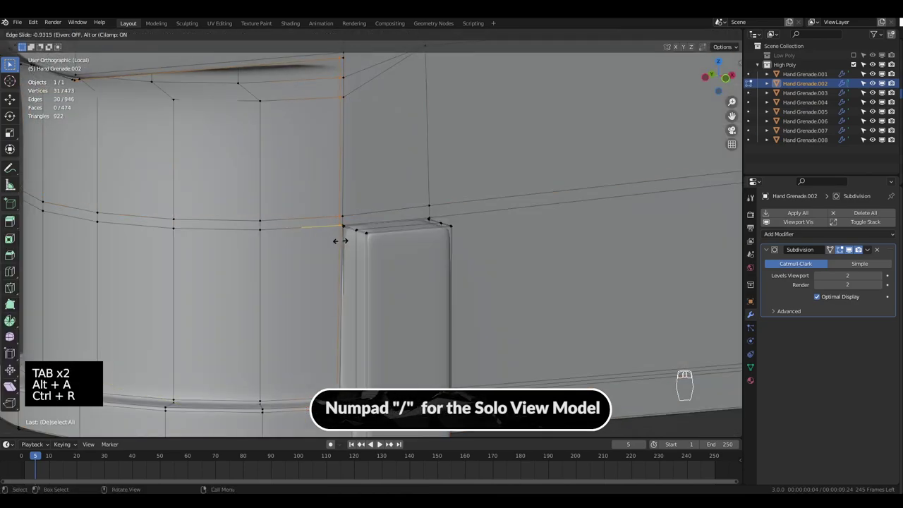
{"action": "left_click", "coordinate": [340, 241]}
{"action": "key", "text": "Tab"}
Step: Add a supporting loop cut to the head piece where the neck meets the overhang
{"action": "scroll", "coordinate": [230, 198], "scroll_direction": "down", "scroll_amount": 4}
{"action": "middle_click_drag", "start_coordinate": [231, 197], "coordinate": [463, 270]}
{"action": "key", "text": "Tab"}
{"action": "key", "text": "ctrl+r"}
{"action": "left_click", "coordinate": [344, 171]}
{"action": "left_click", "coordinate": [347, 167]}
{"action": "key", "text": "Tab"}
Step: Add two horizontal loop cuts around the upper neck to tighten the flared transition beneath the overhang
{"action": "key", "text": "Tab"}
{"action": "key", "text": "ctrl+r"}
{"action": "left_click", "coordinate": [469, 272]}
{"action": "left_click", "coordinate": [486, 238]}
{"action": "key", "text": "Tab"}
{"action": "middle_click_drag", "start_coordinate": [484, 239], "coordinate": [420, 251]}
{"action": "key", "text": "Tab"}
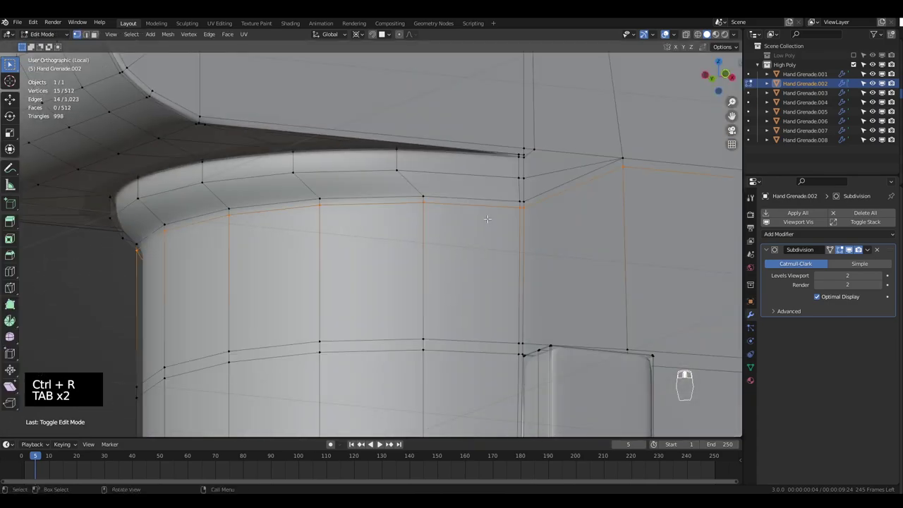
{"action": "key", "text": "ctrl+r"}
{"action": "left_click", "coordinate": [520, 238]}
{"action": "key", "text": "Tab"}
Step: Add a supporting loop cut along the upper edge of the raised side block
{"action": "middle_click_drag", "start_coordinate": [520, 238], "coordinate": [384, 281]}
{"action": "scroll", "coordinate": [393, 262], "scroll_direction": "up", "scroll_amount": 3}
{"action": "scroll", "coordinate": [393, 261], "scroll_direction": "up", "scroll_amount": 3}
{"action": "key", "text": "Tab"}
{"action": "key", "text": "ctrl+r"}
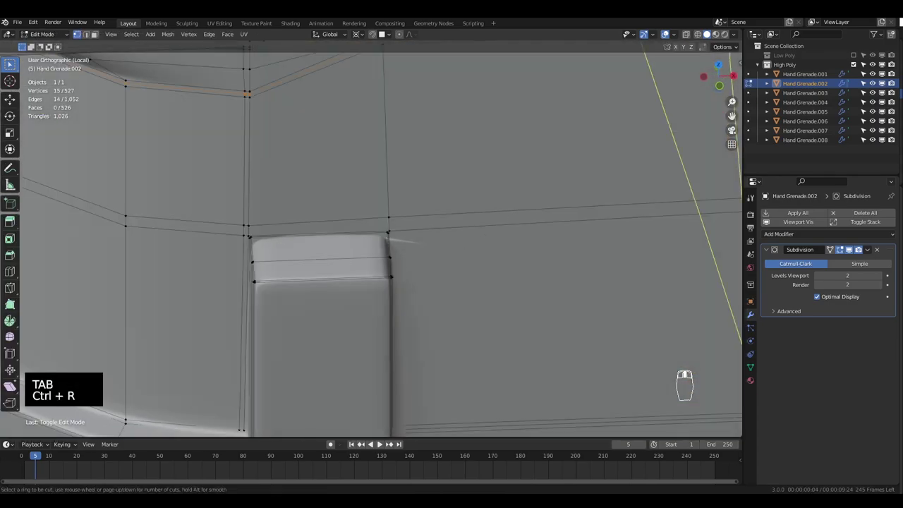
{"action": "left_click", "coordinate": [273, 231]}
{"action": "key", "text": "Tab"}
{"action": "scroll", "coordinate": [273, 232], "scroll_direction": "down", "scroll_amount": 3}
{"action": "middle_click_drag", "start_coordinate": [273, 232], "coordinate": [503, 223]}
{"action": "scroll", "coordinate": [438, 241], "scroll_direction": "down", "scroll_amount": 3}
{"action": "scroll", "coordinate": [473, 234], "scroll_direction": "up", "scroll_amount": 4}
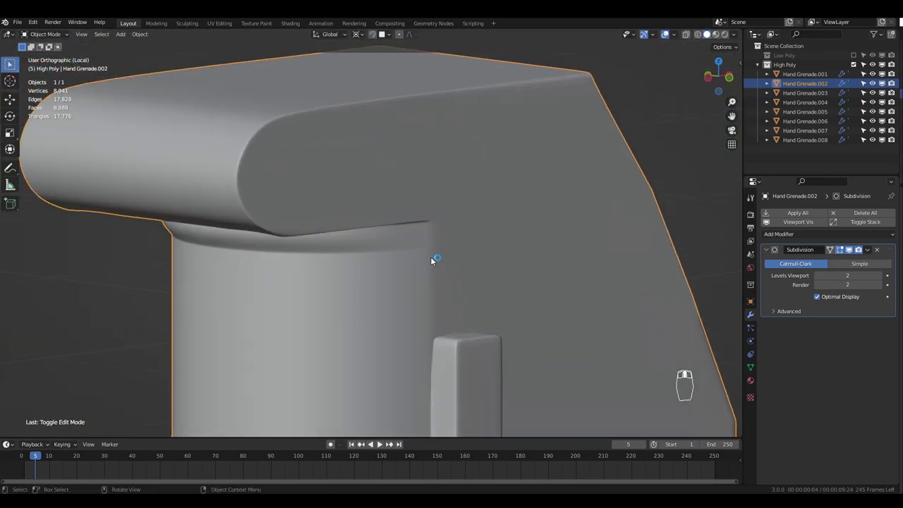
Step: Leave local view and remove the Subdivision modifier from the grenade's main body
{"action": "key", "text": "KP_Divide"}
{"action": "scroll", "coordinate": [530, 204], "scroll_direction": "down", "scroll_amount": 3}
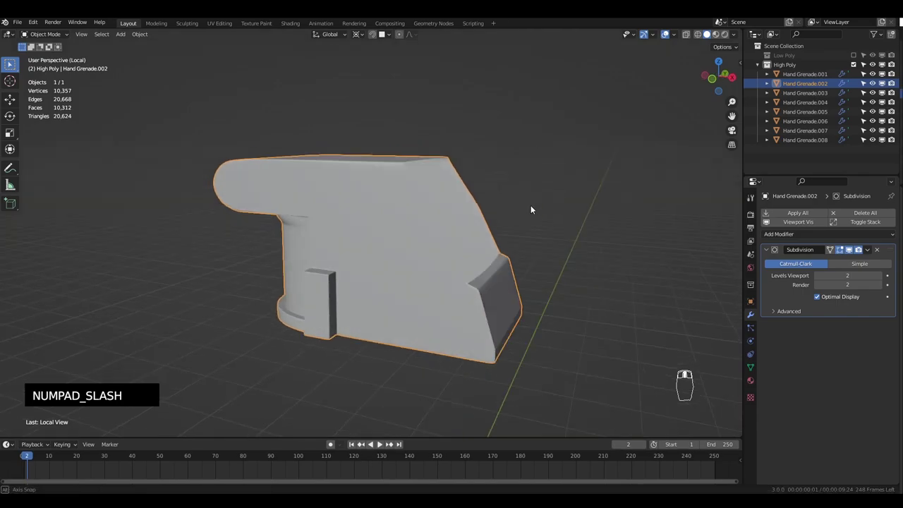
{"action": "key", "text": "KP_Divide"}
{"action": "middle_click_drag", "start_coordinate": [530, 210], "coordinate": [445, 325]}
{"action": "key", "text": "alt+a"}
{"action": "left_click", "coordinate": [369, 319]}
{"action": "key", "text": "KP_1"}
{"action": "scroll", "coordinate": [429, 295], "scroll_direction": "up", "scroll_amount": 3}
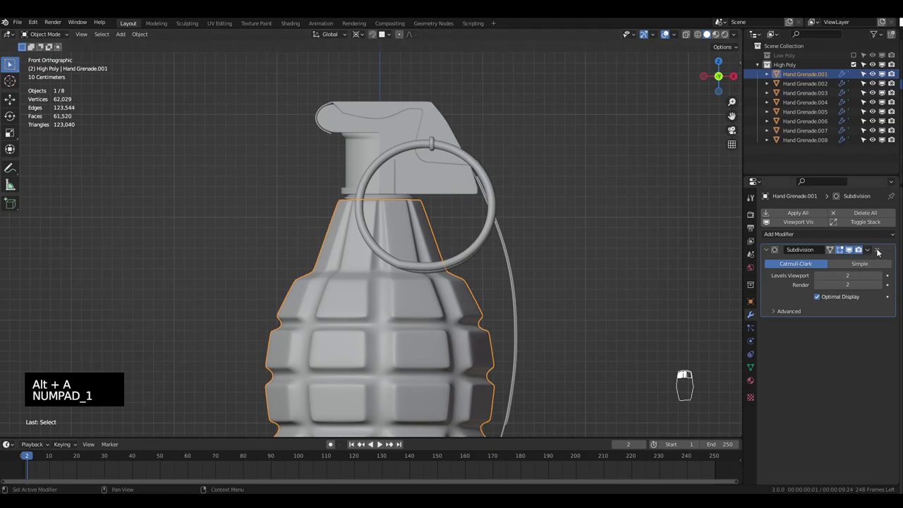
{"action": "left_click", "coordinate": [877, 250]}
{"action": "middle_click_drag", "start_coordinate": [367, 292], "coordinate": [376, 230], "text": "shift"}
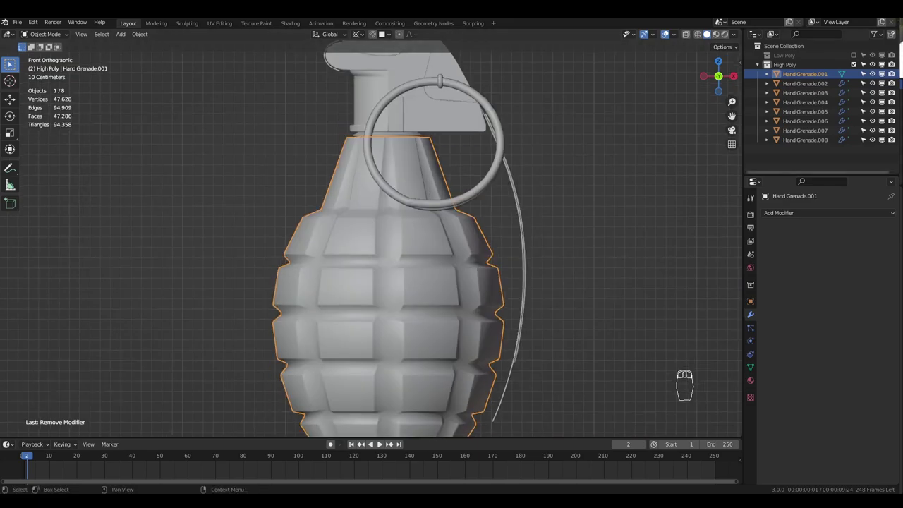
Step: Add a Multiresolution modifier to the grenade body and subdivide it twice
{"action": "left_click", "coordinate": [786, 212]}
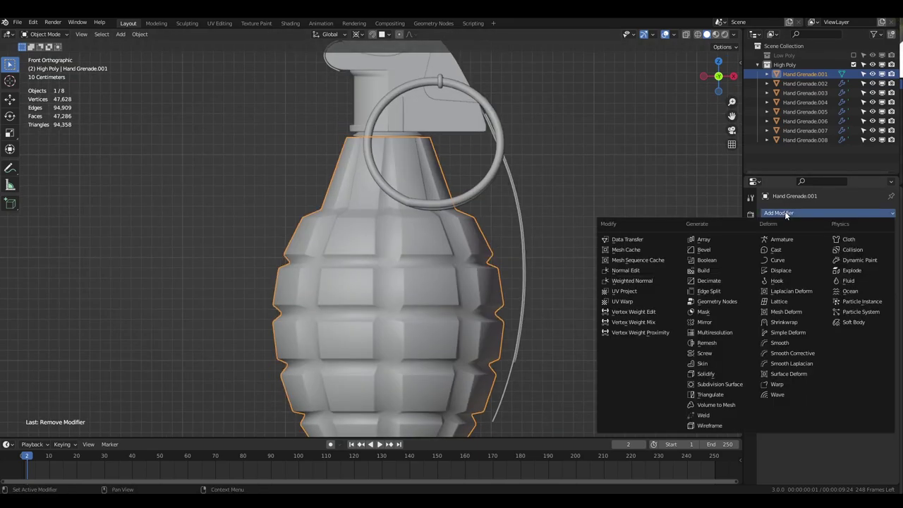
{"action": "left_click", "coordinate": [708, 336]}
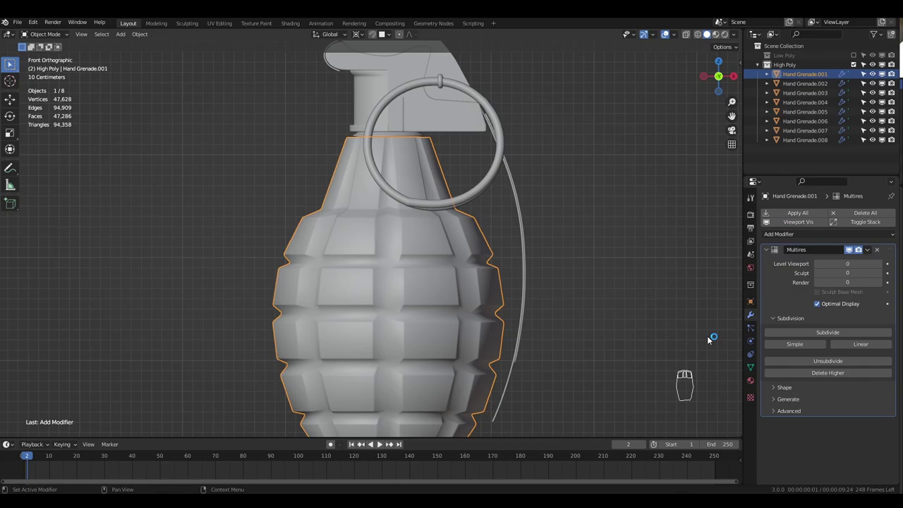
{"action": "left_click", "coordinate": [829, 333]}
{"action": "left_click", "coordinate": [828, 333]}
Step: Switch the grenade body to Sculpt Mode and view it in orthographic projection
{"action": "left_click", "coordinate": [34, 34]}
{"action": "left_click", "coordinate": [47, 66]}
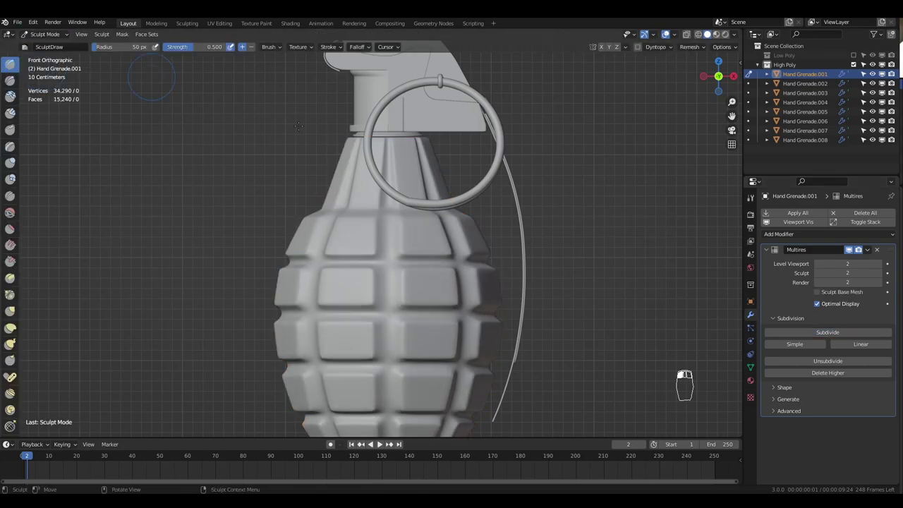
{"action": "scroll", "coordinate": [383, 172], "scroll_direction": "up", "scroll_amount": 2}
{"action": "key", "text": "KP_5"}
{"action": "scroll", "coordinate": [395, 235], "scroll_direction": "up", "scroll_amount": 3}
{"action": "middle_click_drag", "start_coordinate": [497, 147], "coordinate": [403, 218], "text": "shift"}
{"action": "scroll", "coordinate": [404, 217], "scroll_direction": "down", "scroll_amount": 2}
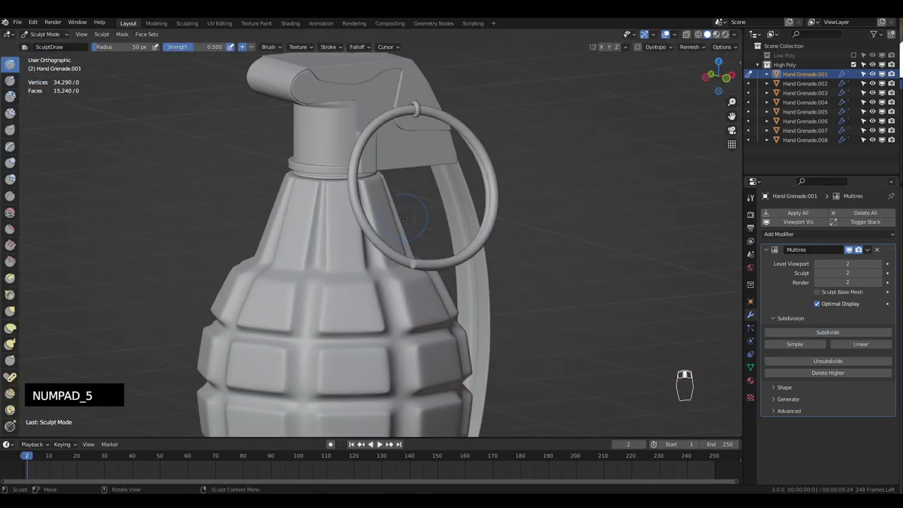
{"action": "scroll", "coordinate": [271, 265], "scroll_direction": "up", "scroll_amount": 4}
{"action": "key", "text": "f"}
{"action": "left_click", "coordinate": [271, 265]}
{"action": "scroll", "coordinate": [272, 265], "scroll_direction": "up", "scroll_amount": 2}
{"action": "middle_click_drag", "start_coordinate": [272, 265], "coordinate": [287, 274]}
{"action": "key", "text": "f"}
{"action": "left_click", "coordinate": [357, 283]}
{"action": "mouse_move", "coordinate": [279, 290]}
{"action": "left_mouse_down"}
{"action": "mouse_move", "coordinate": [286, 302]}
{"action": "mouse_move", "coordinate": [275, 292]}
{"action": "left_mouse_up"}
{"action": "key", "text": "ctrl+z"}
{"action": "key", "text": "ctrl+z"}
{"action": "key", "text": "ctrl+z"}
Step: Switch to the Grab brush with a 130 px radius and try pulling the lower end of a neck groove
{"action": "key", "text": "f"}
{"action": "left_click", "coordinate": [377, 305]}
{"action": "key", "text": "g"}
{"action": "left_click_drag", "start_coordinate": [353, 302], "coordinate": [370, 300]}
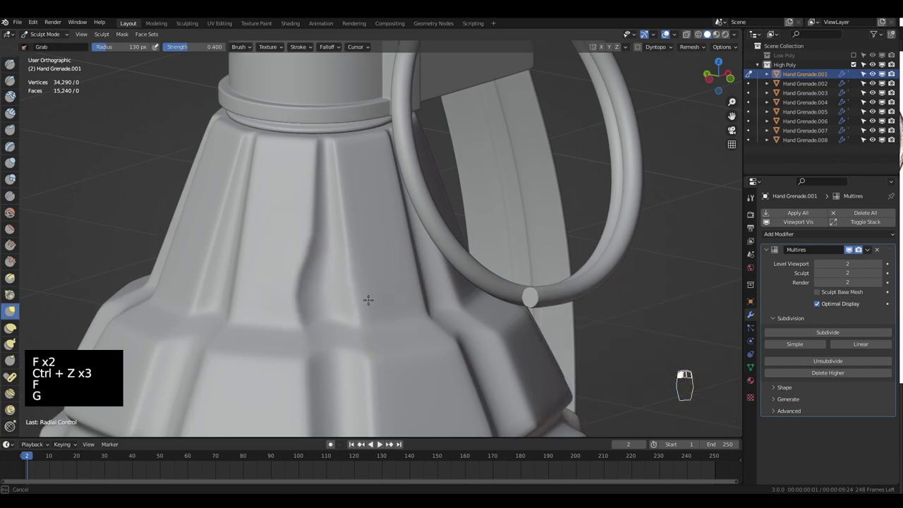
{"action": "key", "text": "ctrl+z"}
{"action": "key", "text": "ctrl+z"}
{"action": "key", "text": "ctrl+z"}
Step: Pull the lower ends of the neck grooves wider and more irregular with the Grab brush, undoing the unwanted strokes
{"action": "middle_click_drag", "start_coordinate": [361, 292], "coordinate": [289, 294]}
{"action": "left_click_drag", "start_coordinate": [289, 293], "coordinate": [334, 292]}
{"action": "key", "text": "z"}
{"action": "mouse_move", "coordinate": [332, 294]}
{"action": "middle_mouse_down"}
{"action": "mouse_move", "coordinate": [369, 297]}
{"action": "mouse_move", "coordinate": [301, 284]}
{"action": "mouse_move", "coordinate": [435, 298]}
{"action": "middle_mouse_up"}
{"action": "key", "text": "ctrl+z"}
{"action": "key", "text": "ctrl+z"}
{"action": "key", "text": "ctrl+z"}
{"action": "key", "text": "ctrl+z"}
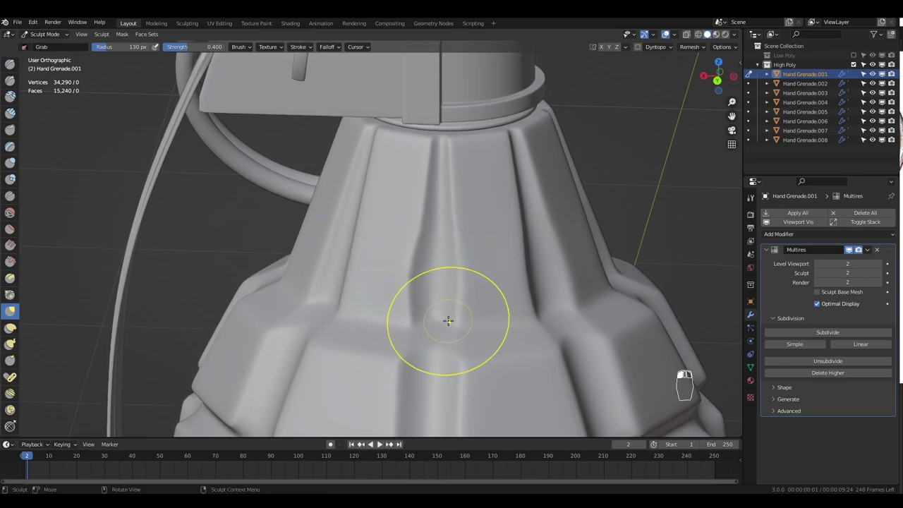
Step: Set the Grab brush radius to 121 px and reshape the neck groove behind the lever, undoing the unwanted stroke
{"action": "scroll", "coordinate": [415, 254], "scroll_direction": "down", "scroll_amount": 1}
{"action": "scroll", "coordinate": [329, 253], "scroll_direction": "down", "scroll_amount": 1}
{"action": "middle_click_drag", "start_coordinate": [331, 254], "coordinate": [429, 284]}
{"action": "scroll", "coordinate": [432, 284], "scroll_direction": "up", "scroll_amount": 2}
{"action": "key", "text": "f"}
{"action": "left_click", "coordinate": [446, 283]}
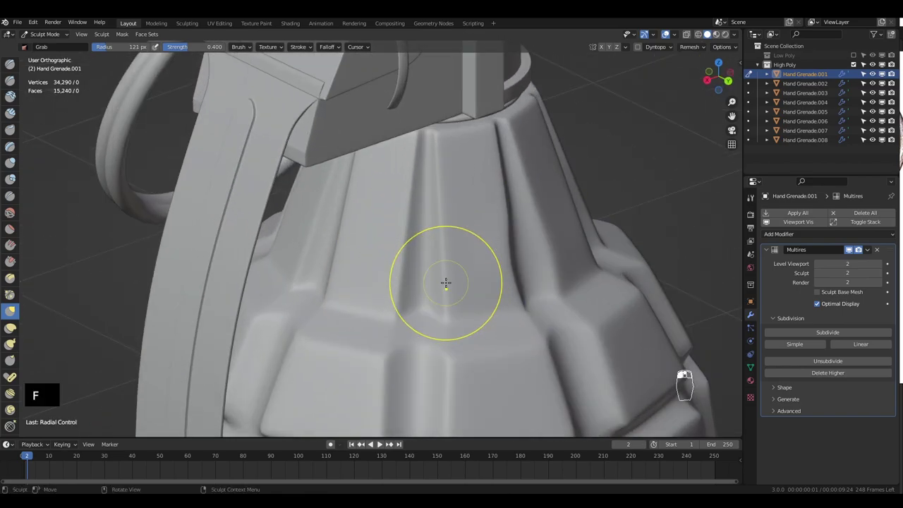
{"action": "key", "text": "ctrl+z"}
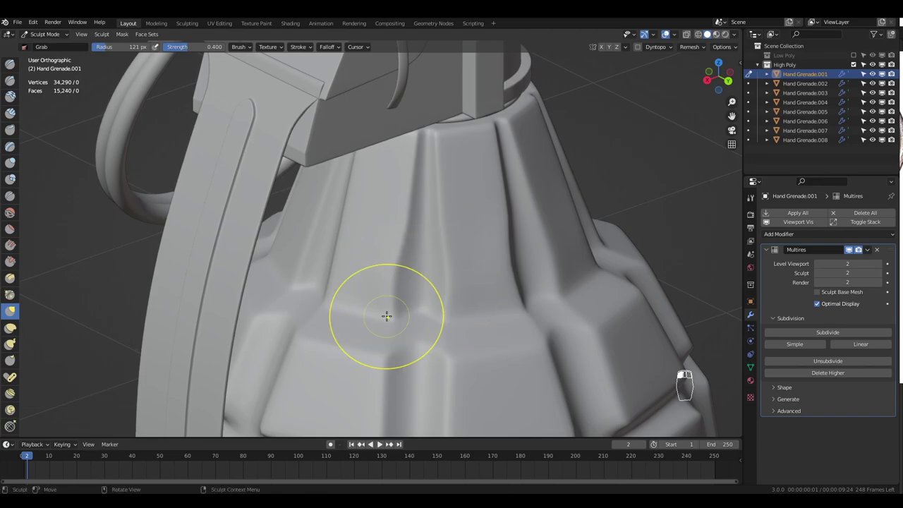
Step: Isolate the grenade body in local view and get close to the lower ends of its neck grooves
{"action": "middle_click_drag", "start_coordinate": [397, 272], "coordinate": [419, 240]}
{"action": "key", "text": "KP_Divide"}
{"action": "scroll", "coordinate": [322, 258], "scroll_direction": "up", "scroll_amount": 6}
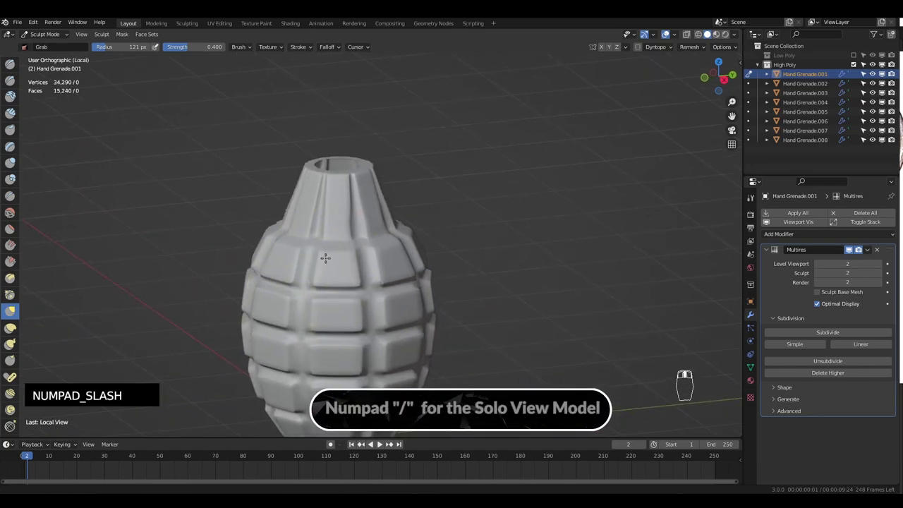
{"action": "middle_click_drag", "start_coordinate": [358, 237], "coordinate": [303, 190]}
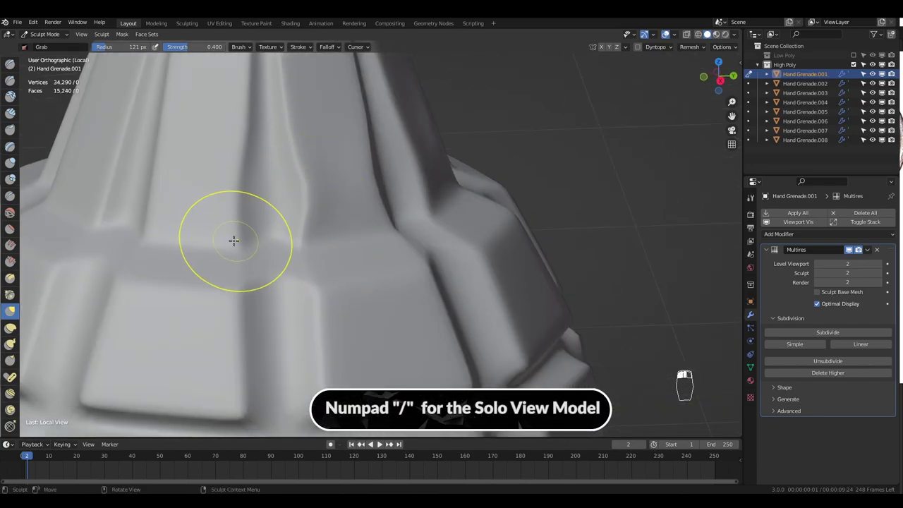
{"action": "scroll", "coordinate": [275, 216], "scroll_direction": "down", "scroll_amount": 3}
{"action": "scroll", "coordinate": [236, 195], "scroll_direction": "up", "scroll_amount": 2}
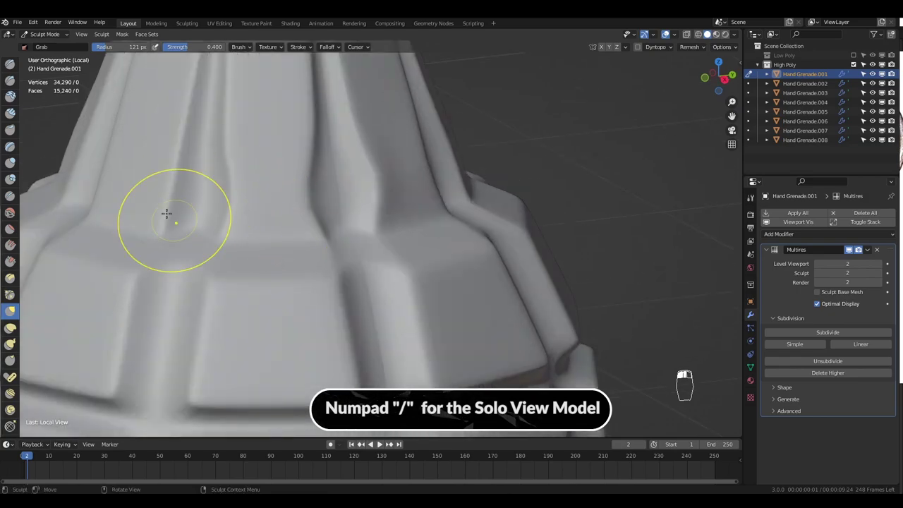
Step: Bend the edges of the neck grooves just above the shoulder with the Grab brush, working around the isolated body
{"action": "middle_click_drag", "start_coordinate": [167, 230], "coordinate": [372, 240]}
{"action": "scroll", "coordinate": [227, 238], "scroll_direction": "down", "scroll_amount": 1}
{"action": "mouse_move", "coordinate": [442, 236]}
{"action": "middle_mouse_down"}
{"action": "mouse_move", "coordinate": [456, 274]}
{"action": "mouse_move", "coordinate": [388, 287]}
{"action": "middle_mouse_up"}
{"action": "scroll", "coordinate": [417, 287], "scroll_direction": "down", "scroll_amount": 2}
{"action": "middle_click_drag", "start_coordinate": [240, 239], "coordinate": [317, 240]}
{"action": "scroll", "coordinate": [374, 226], "scroll_direction": "up", "scroll_amount": 4}
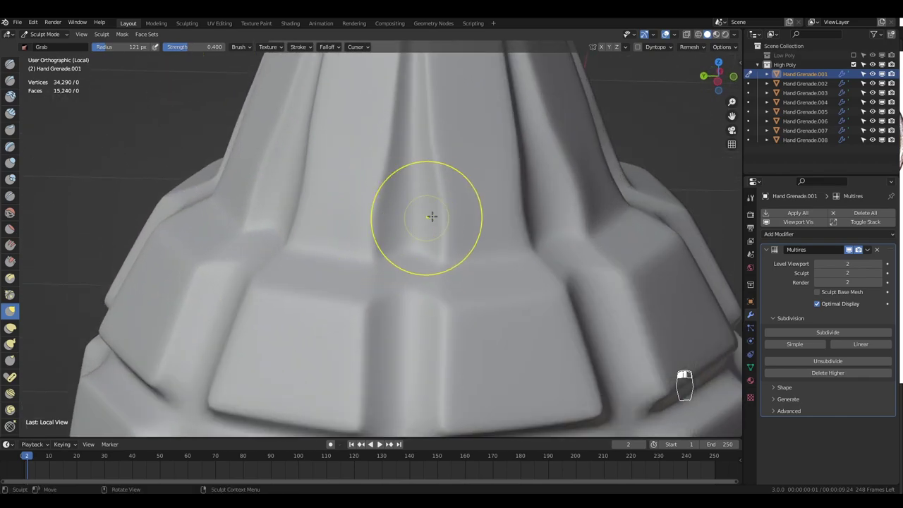
{"action": "middle_click_drag", "start_coordinate": [438, 261], "coordinate": [429, 266]}
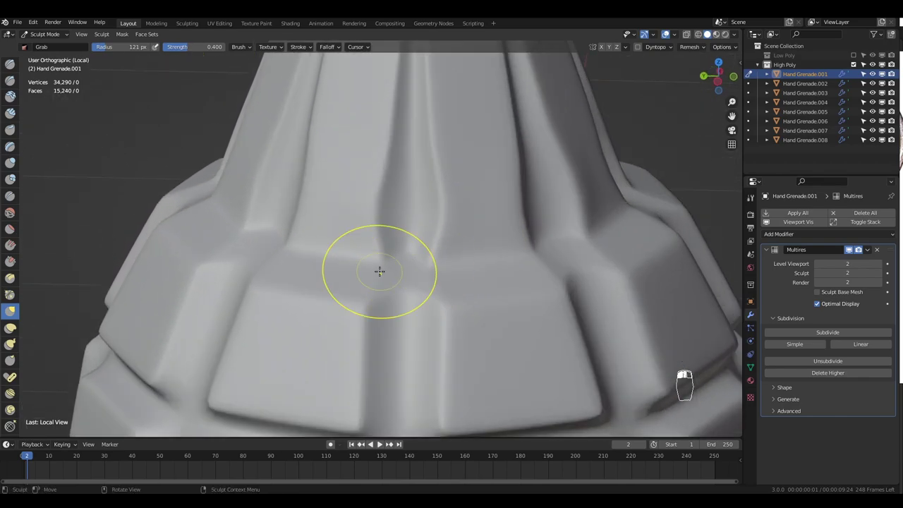
{"action": "mouse_move", "coordinate": [242, 272]}
{"action": "middle_mouse_down"}
{"action": "mouse_move", "coordinate": [283, 248]}
{"action": "mouse_move", "coordinate": [402, 262]}
{"action": "middle_mouse_up"}
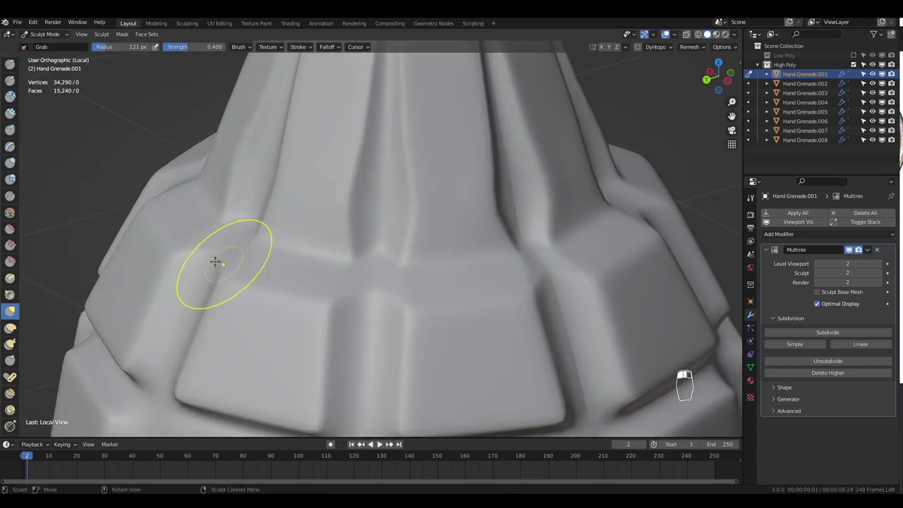
Step: Make the lower ends of the remaining neck grooves irregular with the Grab brush and undo the last unwanted stroke
{"action": "mouse_move", "coordinate": [215, 261]}
{"action": "middle_mouse_down"}
{"action": "mouse_move", "coordinate": [288, 259]}
{"action": "mouse_move", "coordinate": [262, 221]}
{"action": "mouse_move", "coordinate": [216, 247]}
{"action": "mouse_move", "coordinate": [319, 276]}
{"action": "middle_mouse_up"}
{"action": "scroll", "coordinate": [299, 277], "scroll_direction": "down", "scroll_amount": 4}
{"action": "middle_click_drag", "start_coordinate": [244, 268], "coordinate": [318, 264]}
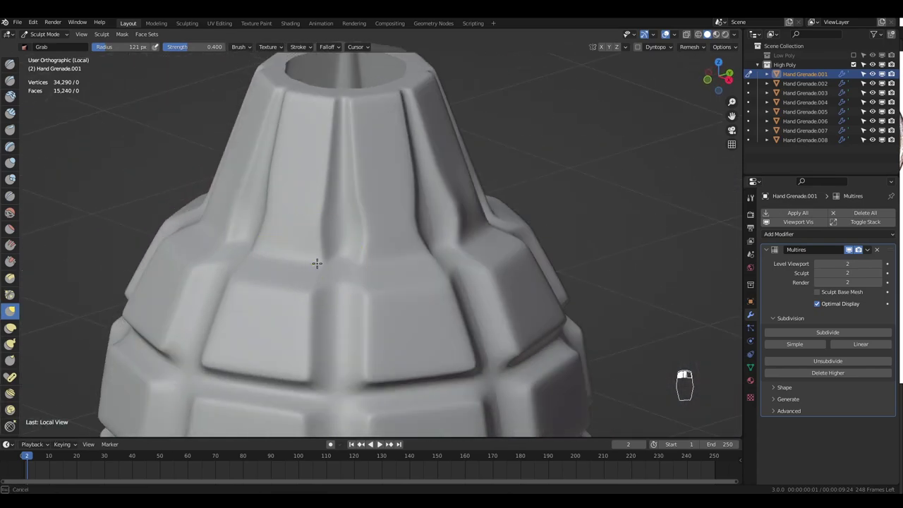
{"action": "middle_click_drag", "start_coordinate": [215, 267], "coordinate": [348, 269]}
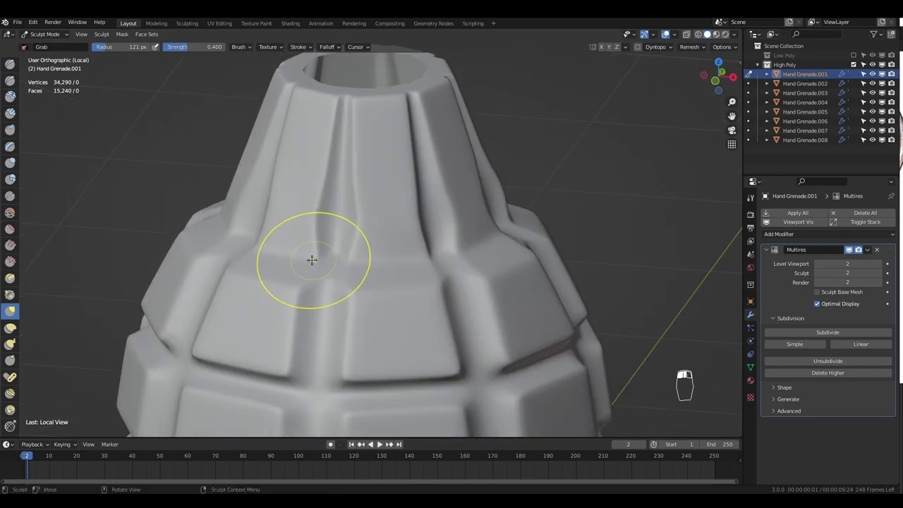
{"action": "mouse_move", "coordinate": [227, 262]}
{"action": "middle_mouse_down"}
{"action": "mouse_move", "coordinate": [305, 258]}
{"action": "mouse_move", "coordinate": [352, 273]}
{"action": "middle_mouse_up"}
{"action": "middle_click_drag", "start_coordinate": [292, 274], "coordinate": [471, 262]}
{"action": "key", "text": "ctrl+z"}
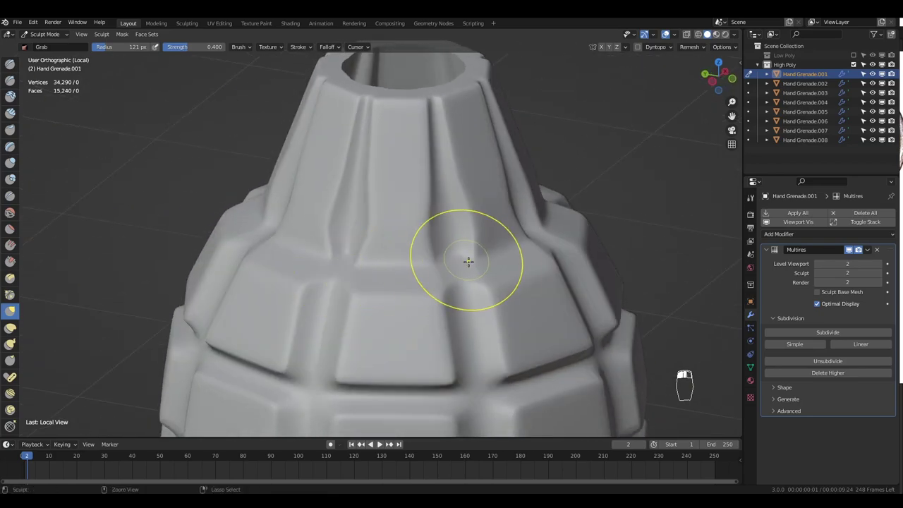
{"action": "mouse_move", "coordinate": [287, 261]}
{"action": "middle_mouse_down"}
{"action": "mouse_move", "coordinate": [370, 259]}
{"action": "mouse_move", "coordinate": [363, 251]}
{"action": "middle_mouse_up"}
{"action": "mouse_move", "coordinate": [460, 246]}
{"action": "middle_mouse_down"}
{"action": "mouse_move", "coordinate": [325, 233]}
{"action": "mouse_move", "coordinate": [393, 197]}
{"action": "middle_mouse_up"}
{"action": "scroll", "coordinate": [324, 233], "scroll_direction": "down", "scroll_amount": 3}
{"action": "middle_click_drag", "start_coordinate": [364, 279], "coordinate": [349, 236], "text": "shift"}
{"action": "scroll", "coordinate": [349, 236], "scroll_direction": "up", "scroll_amount": 3}
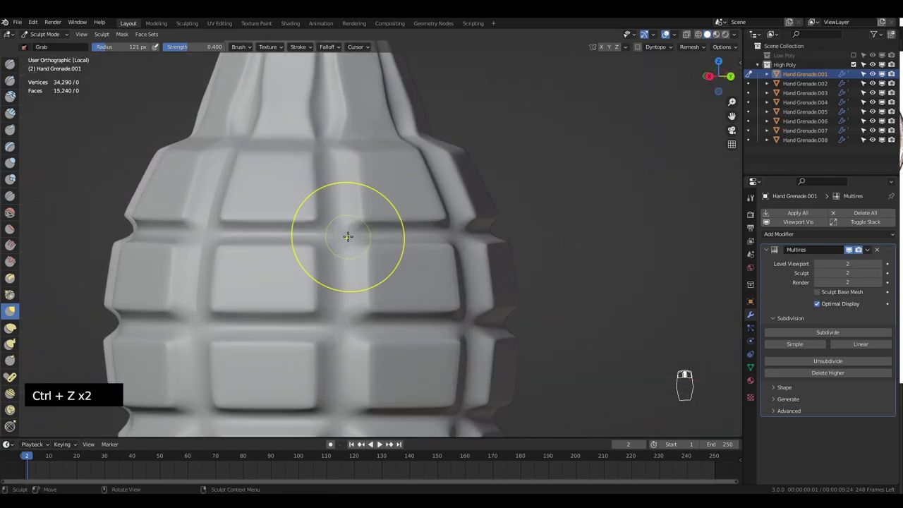
{"action": "middle_click_drag", "start_coordinate": [315, 185], "coordinate": [294, 199]}
{"action": "scroll", "coordinate": [295, 199], "scroll_direction": "up", "scroll_amount": 3}
{"action": "key", "text": "f"}
{"action": "left_click", "coordinate": [269, 222]}
{"action": "left_click_drag", "start_coordinate": [244, 245], "coordinate": [236, 236], "text": "shift"}
{"action": "key", "text": "ctrl+z"}
{"action": "key", "text": "ctrl+z"}
{"action": "key", "text": "ctrl+z"}
Step: Set the Grab brush radius to 140 px and try pulling the side edge of a second-row block
{"action": "key", "text": "f"}
{"action": "left_click", "coordinate": [340, 236]}
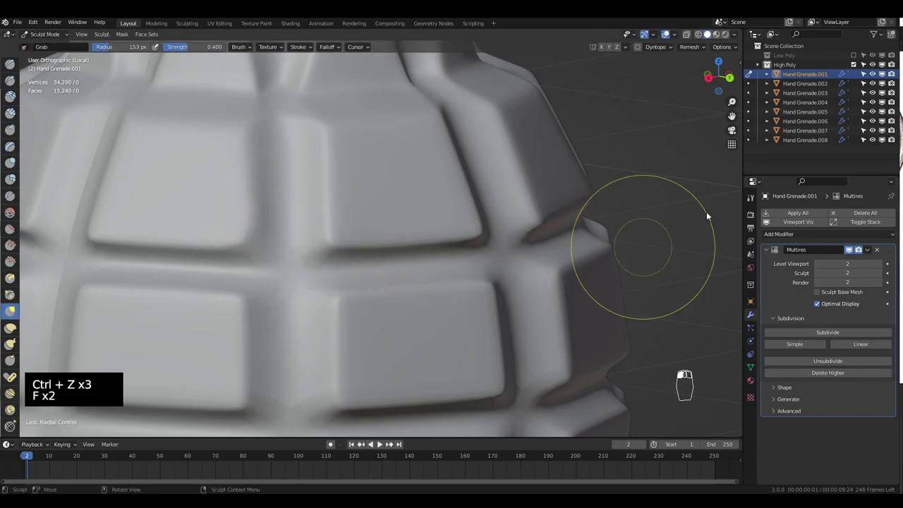
{"action": "middle_click_drag", "start_coordinate": [383, 282], "coordinate": [364, 284]}
{"action": "key", "text": "f"}
{"action": "left_click", "coordinate": [264, 316]}
{"action": "scroll", "coordinate": [341, 302], "scroll_direction": "down", "scroll_amount": 3}
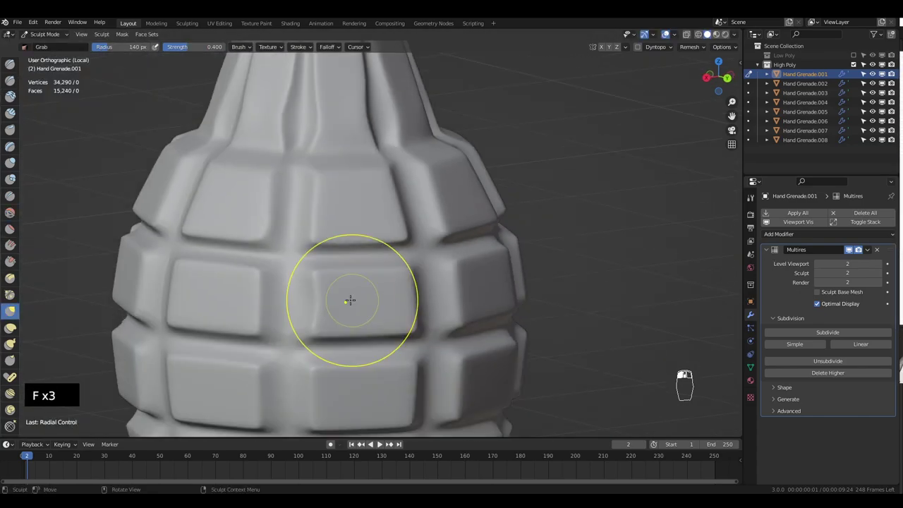
{"action": "key", "text": "ctrl+z"}
Step: Reduce the Grab brush radius to 76 px and distort the edges of the middle-row blocks, undoing the unwanted stroke
{"action": "middle_click_drag", "start_coordinate": [306, 394], "coordinate": [311, 296], "text": "shift"}
{"action": "key", "text": "f"}
{"action": "left_click", "coordinate": [320, 282]}
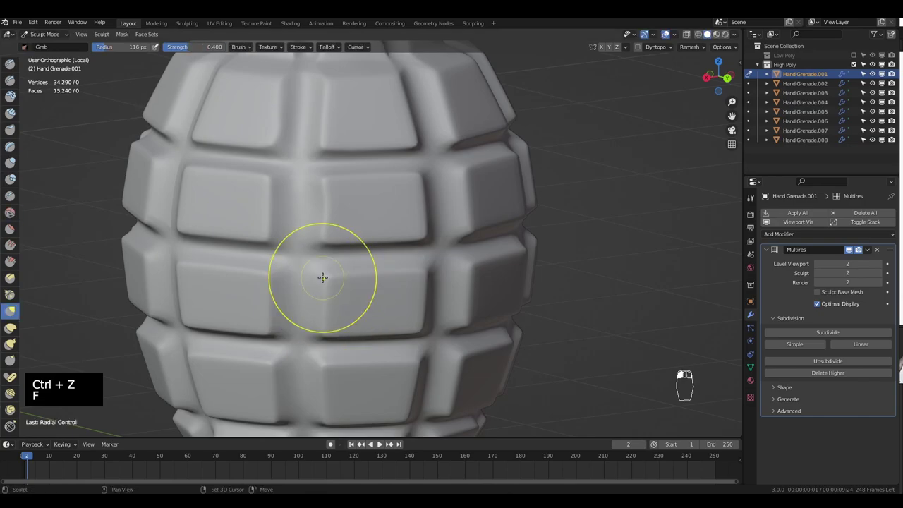
{"action": "left_click_drag", "start_coordinate": [323, 278], "coordinate": [323, 293]}
{"action": "middle_click_drag", "start_coordinate": [324, 204], "coordinate": [337, 290]}
{"action": "key", "text": "ctrl+z"}
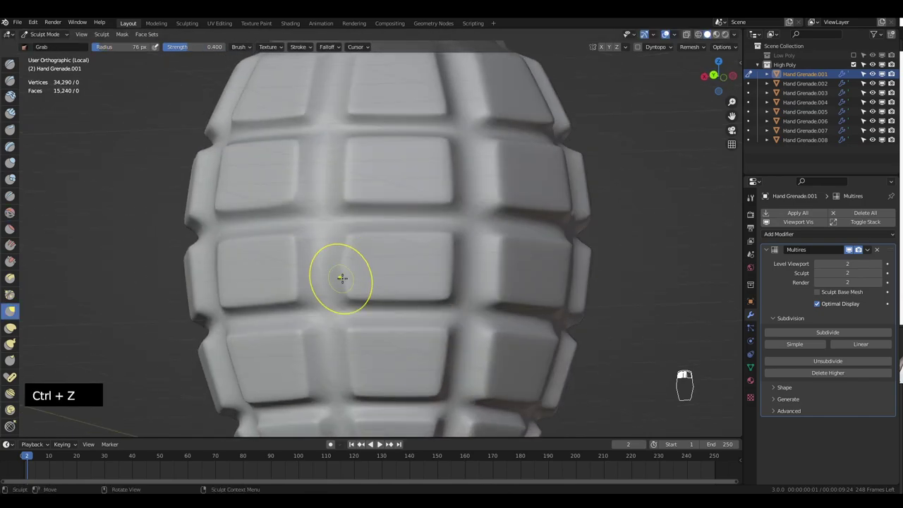
{"action": "middle_click_drag", "start_coordinate": [445, 350], "coordinate": [377, 323]}
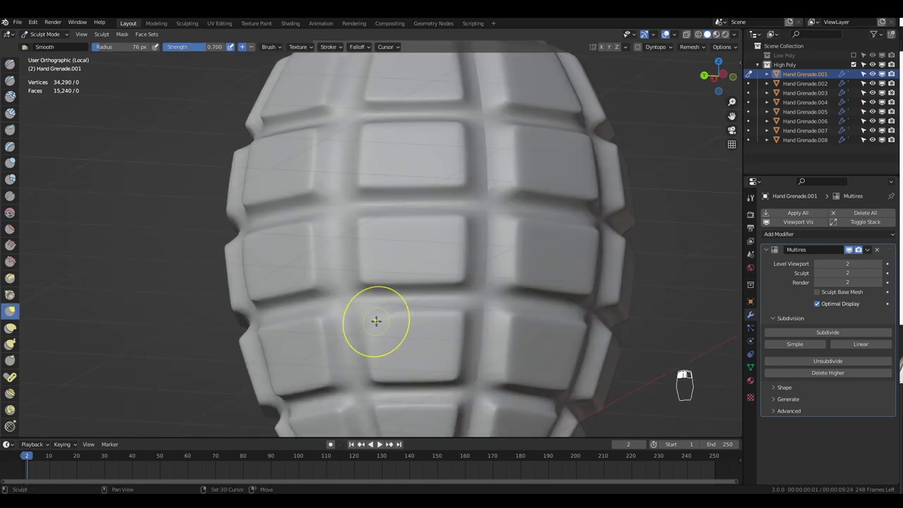
{"action": "middle_click_drag", "start_coordinate": [463, 315], "coordinate": [191, 302], "text": "shift"}
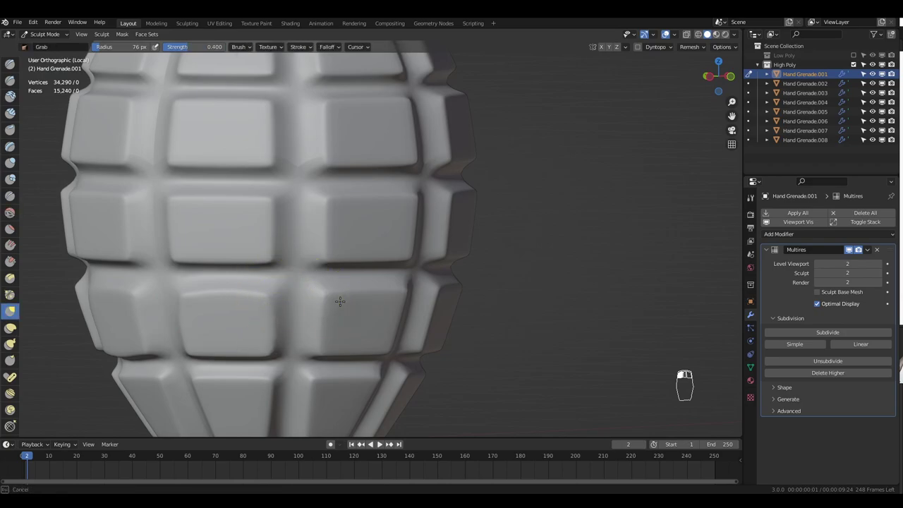
Step: Set the Grab brush radius to 91 px and nudge block edges along a vertical groove, undoing the unwanted strokes
{"action": "mouse_move", "coordinate": [340, 302]}
{"action": "middle_mouse_down"}
{"action": "mouse_move", "coordinate": [417, 297]}
{"action": "mouse_move", "coordinate": [379, 228]}
{"action": "mouse_move", "coordinate": [360, 277]}
{"action": "mouse_move", "coordinate": [417, 297]}
{"action": "middle_mouse_up"}
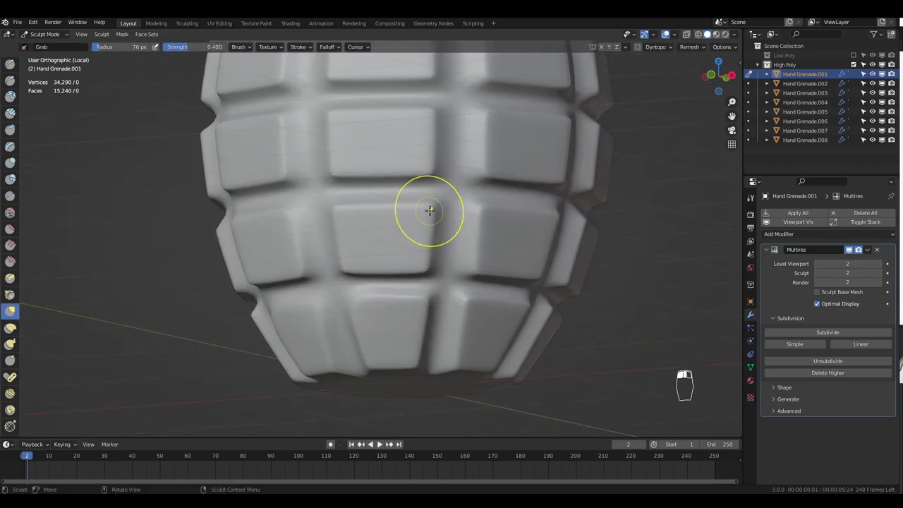
{"action": "left_click_drag", "start_coordinate": [438, 146], "coordinate": [440, 127]}
{"action": "key", "text": "f"}
{"action": "left_click", "coordinate": [409, 272]}
{"action": "mouse_move", "coordinate": [435, 136]}
{"action": "middle_mouse_down", "text": "shift"}
{"action": "mouse_move", "coordinate": [413, 269]}
{"action": "mouse_move", "coordinate": [432, 269]}
{"action": "middle_mouse_up", "text": "shift"}
{"action": "key", "text": "f"}
{"action": "left_click", "coordinate": [435, 268]}
{"action": "key", "text": "ctrl+z"}
{"action": "key", "text": "ctrl+z"}
{"action": "key", "text": "ctrl+z"}
{"action": "key", "text": "ctrl+z"}
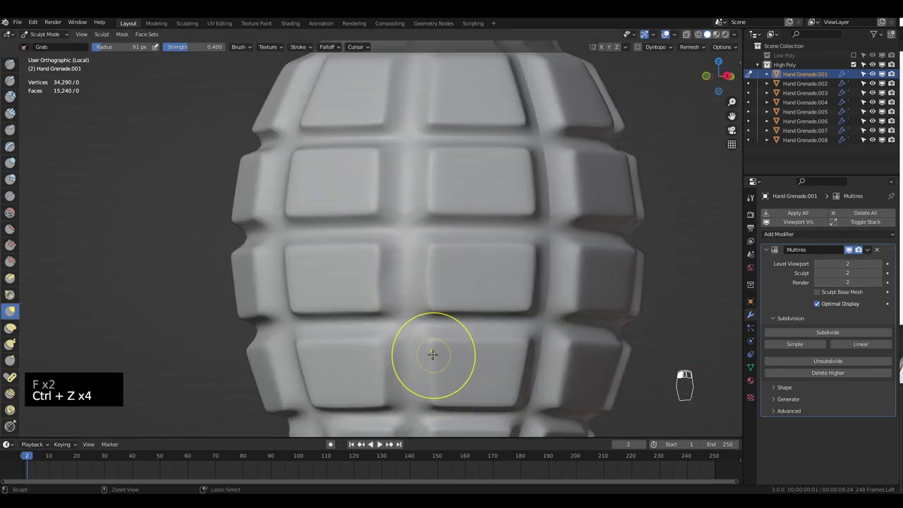
{"action": "left_click_drag", "start_coordinate": [430, 391], "coordinate": [431, 381]}
Step: Reduce the Grab brush radius to 67 px and deform the lower corners of the blocks below the neck
{"action": "middle_click_drag", "start_coordinate": [367, 205], "coordinate": [226, 361], "text": "shift"}
{"action": "key", "text": "f"}
{"action": "left_click", "coordinate": [292, 269]}
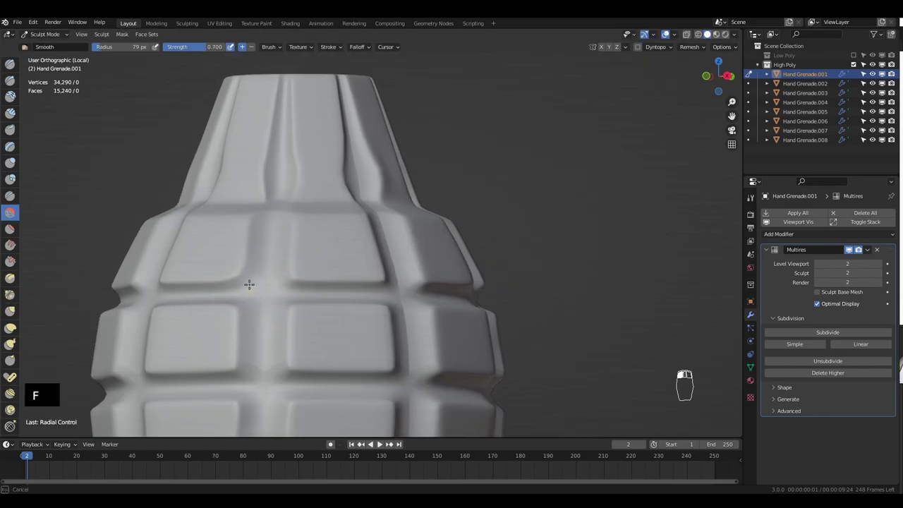
{"action": "key", "text": "ctrl+z"}
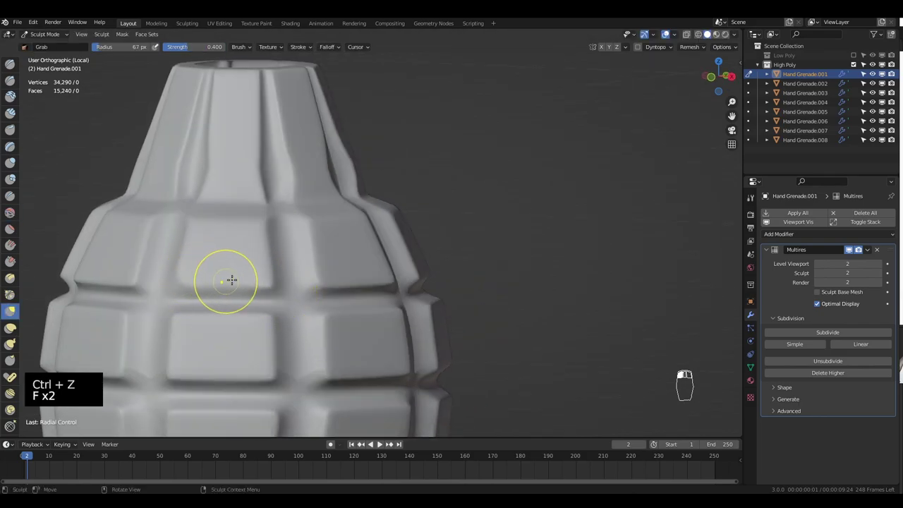
{"action": "mouse_move", "coordinate": [237, 279]}
{"action": "middle_mouse_down"}
{"action": "mouse_move", "coordinate": [246, 288]}
{"action": "mouse_move", "coordinate": [297, 274]}
{"action": "middle_mouse_up"}
{"action": "scroll", "coordinate": [246, 288], "scroll_direction": "up", "scroll_amount": 1}
{"action": "left_click_drag", "start_coordinate": [322, 278], "coordinate": [324, 277]}
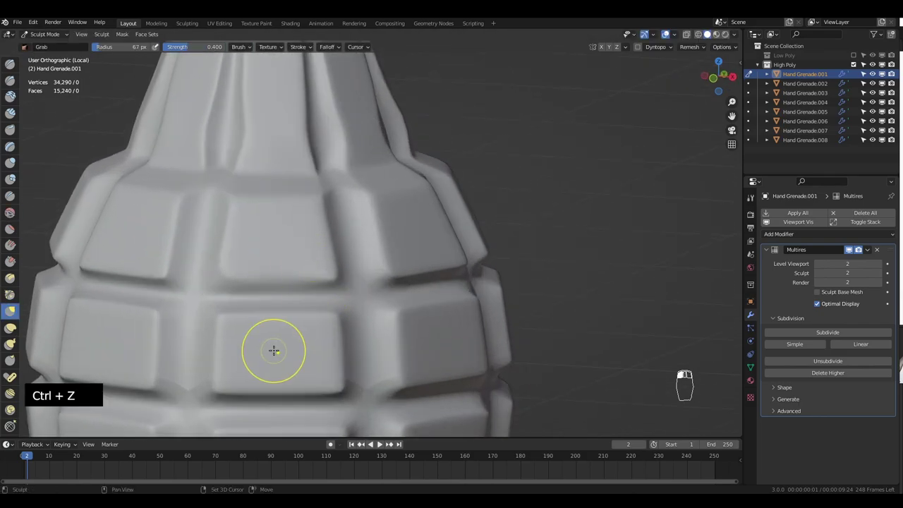
Step: Set the Grab brush radius to 75 px and push in the side edges and corners of the second-row blocks
{"action": "middle_click_drag", "start_coordinate": [279, 346], "coordinate": [282, 261], "text": "shift"}
{"action": "middle_click_drag", "start_coordinate": [233, 243], "coordinate": [325, 258]}
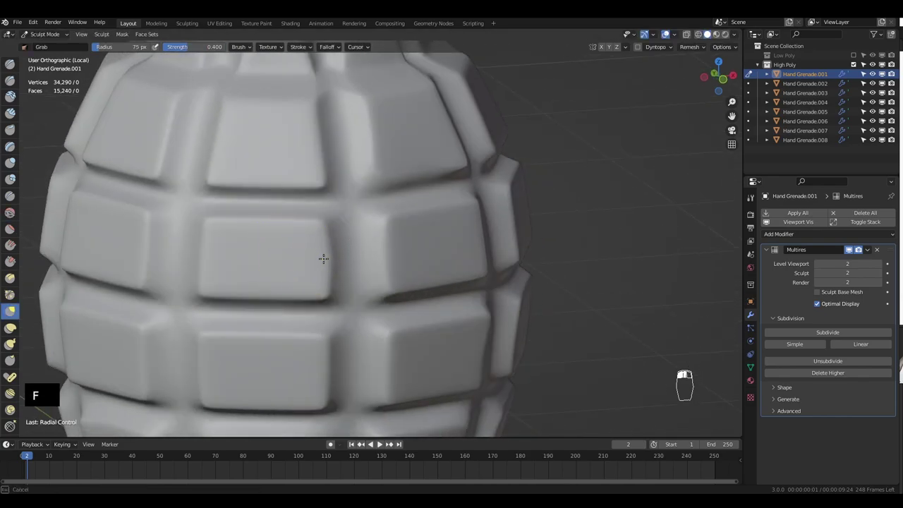
{"action": "scroll", "coordinate": [332, 258], "scroll_direction": "down", "scroll_amount": 3}
{"action": "scroll", "coordinate": [333, 260], "scroll_direction": "up", "scroll_amount": 3}
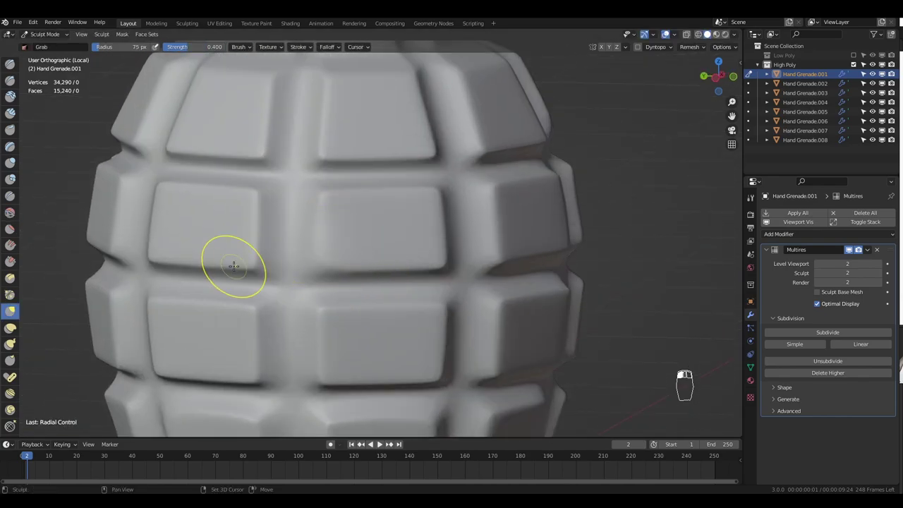
{"action": "key", "text": "shift+s"}
{"action": "middle_click_drag", "start_coordinate": [256, 270], "coordinate": [271, 248]}
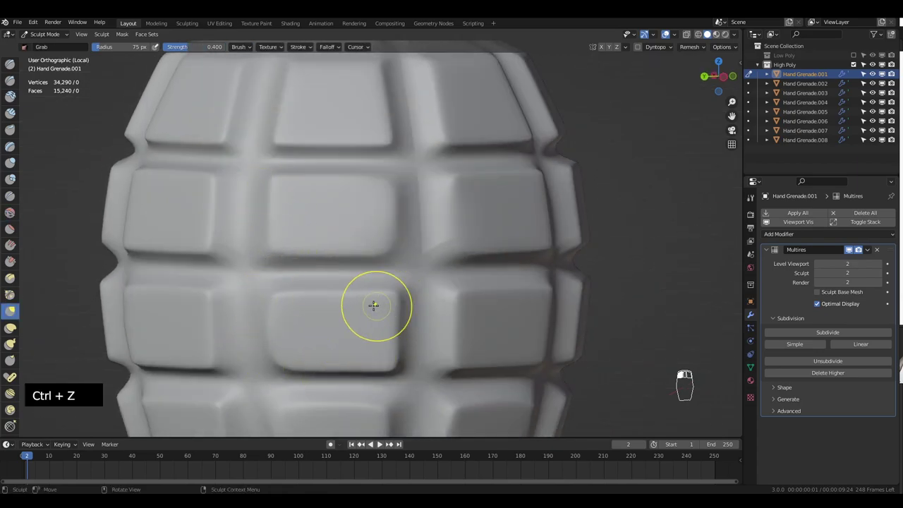
Step: Smooth and round the corners of the middle-row blocks, undoing the unwanted stroke
{"action": "scroll", "coordinate": [374, 310], "scroll_direction": "down", "scroll_amount": 2}
{"action": "middle_click_drag", "start_coordinate": [372, 307], "coordinate": [388, 291]}
{"action": "scroll", "coordinate": [377, 289], "scroll_direction": "up", "scroll_amount": 1}
{"action": "left_click_drag", "start_coordinate": [374, 290], "coordinate": [391, 321], "text": "shift"}
{"action": "mouse_move", "coordinate": [323, 282]}
{"action": "middle_mouse_down"}
{"action": "mouse_move", "coordinate": [447, 280]}
{"action": "mouse_move", "coordinate": [349, 238]}
{"action": "mouse_move", "coordinate": [319, 269]}
{"action": "middle_mouse_up"}
{"action": "key", "text": "ctrl+z"}
{"action": "scroll", "coordinate": [328, 286], "scroll_direction": "down", "scroll_amount": 3}
{"action": "scroll", "coordinate": [358, 324], "scroll_direction": "up", "scroll_amount": 1}
{"action": "middle_click_drag", "start_coordinate": [322, 347], "coordinate": [303, 349]}
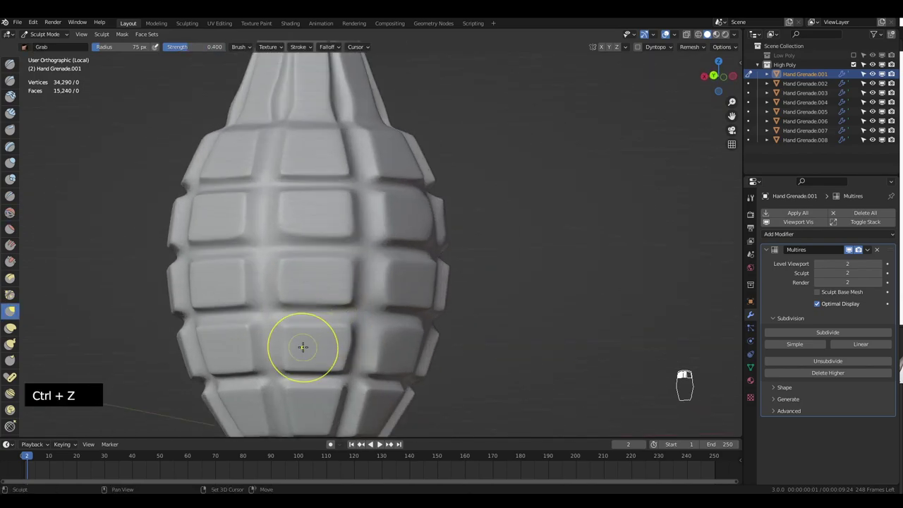
Step: Vary the block edges on the other sides of the body with the Grab brush, undoing the unwanted strokes
{"action": "middle_click_drag", "start_coordinate": [318, 381], "coordinate": [321, 358]}
{"action": "key", "text": "g"}
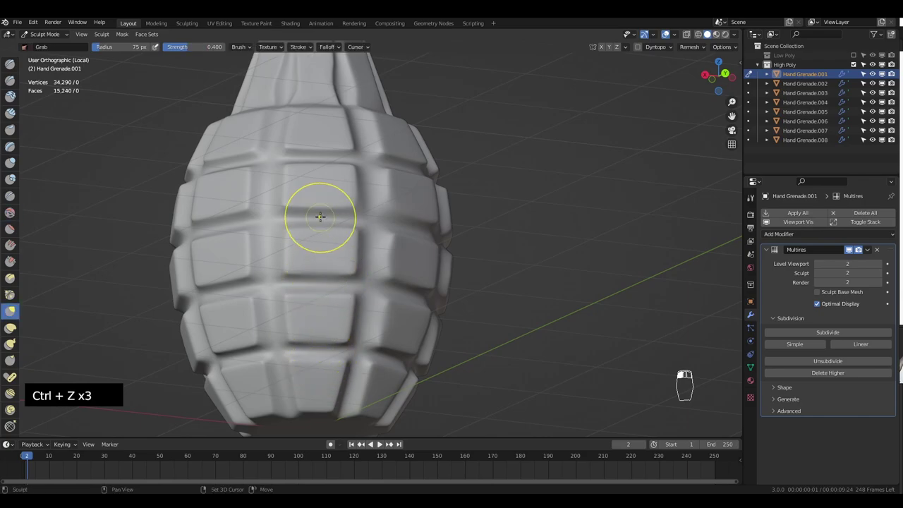
{"action": "scroll", "coordinate": [325, 273], "scroll_direction": "up", "scroll_amount": 1}
{"action": "mouse_move", "coordinate": [320, 215]}
{"action": "middle_mouse_down"}
{"action": "mouse_move", "coordinate": [324, 273]}
{"action": "mouse_move", "coordinate": [330, 203]}
{"action": "middle_mouse_up"}
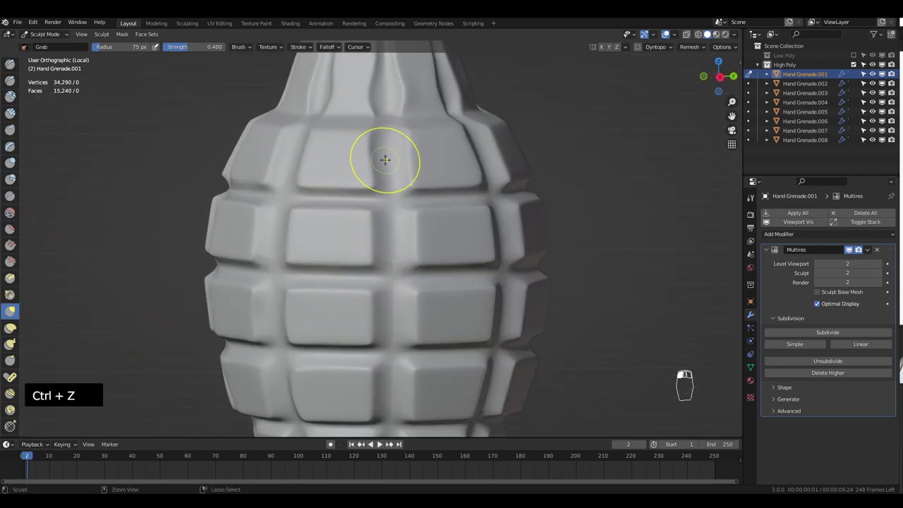
{"action": "key", "text": "ctrl+z"}
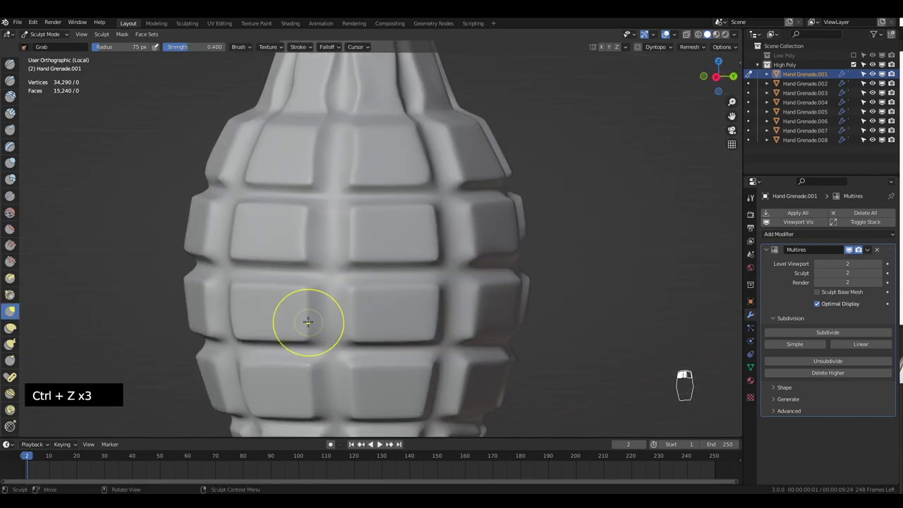
{"action": "scroll", "coordinate": [346, 280], "scroll_direction": "down", "scroll_amount": 4}
{"action": "middle_click_drag", "start_coordinate": [346, 280], "coordinate": [404, 282]}
{"action": "scroll", "coordinate": [404, 282], "scroll_direction": "up", "scroll_amount": 4}
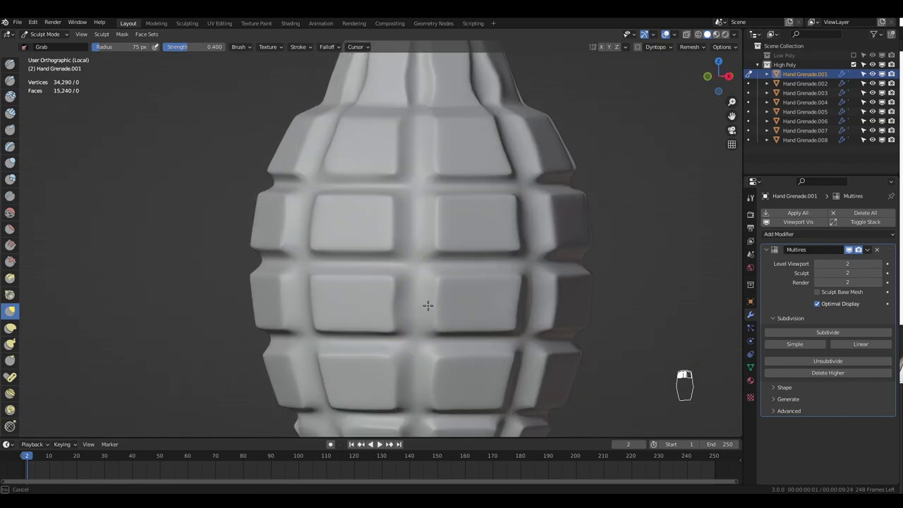
Step: Try to deform the upper ridge of the grenade's neck with the Grab brush and undo the stroke
{"action": "scroll", "coordinate": [417, 282], "scroll_direction": "down", "scroll_amount": 1}
{"action": "middle_click_drag", "start_coordinate": [409, 160], "coordinate": [399, 218], "text": "shift"}
{"action": "scroll", "coordinate": [398, 217], "scroll_direction": "up", "scroll_amount": 3}
{"action": "middle_click_drag", "start_coordinate": [398, 345], "coordinate": [385, 126]}
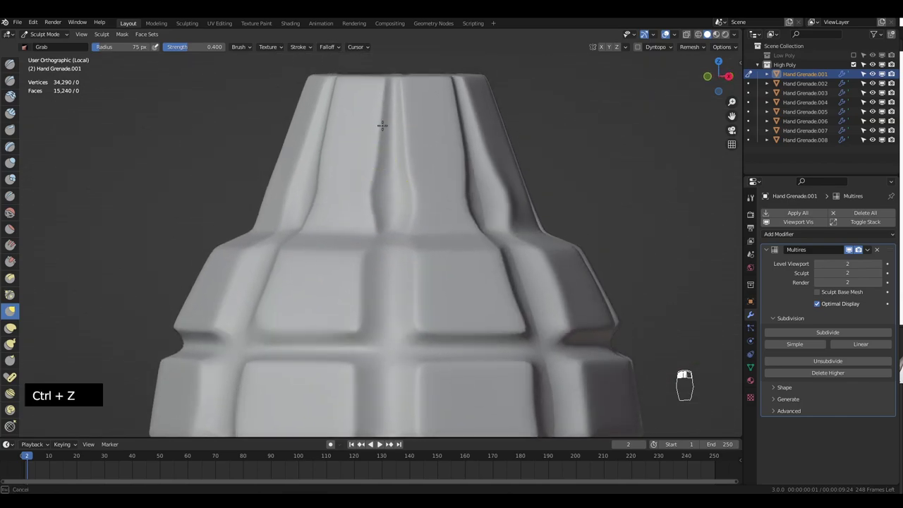
{"action": "left_click_drag", "start_coordinate": [450, 103], "coordinate": [453, 120]}
{"action": "middle_click_drag", "start_coordinate": [450, 106], "coordinate": [385, 133]}
{"action": "key", "text": "ctrl+z"}
{"action": "middle_click_drag", "start_coordinate": [271, 99], "coordinate": [283, 133]}
{"action": "middle_click_drag", "start_coordinate": [254, 79], "coordinate": [275, 131]}
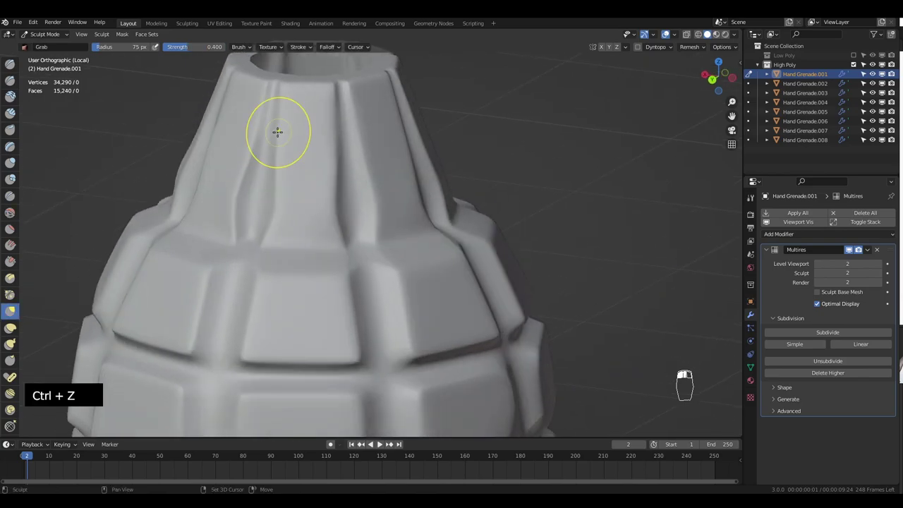
Step: Try a Grab stroke on the neck ridges from another side and undo it
{"action": "middle_click_drag", "start_coordinate": [306, 105], "coordinate": [395, 112]}
{"action": "left_click_drag", "start_coordinate": [454, 99], "coordinate": [463, 118]}
{"action": "mouse_move", "coordinate": [462, 119]}
{"action": "middle_mouse_down"}
{"action": "mouse_move", "coordinate": [495, 121]}
{"action": "mouse_move", "coordinate": [469, 123]}
{"action": "mouse_move", "coordinate": [375, 214]}
{"action": "middle_mouse_up"}
{"action": "scroll", "coordinate": [469, 131], "scroll_direction": "down", "scroll_amount": 1}
{"action": "key", "text": "ctrl+z"}
{"action": "key", "text": "g"}
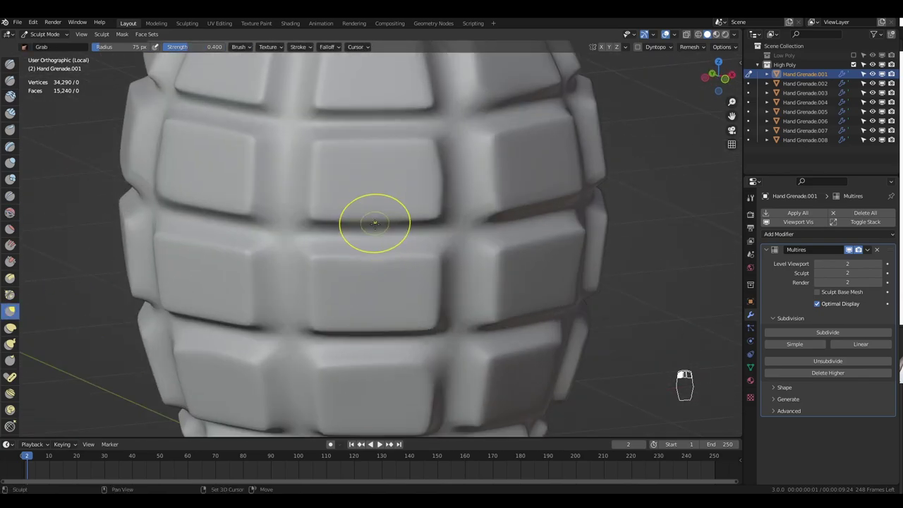
Step: Try larger Grab deformations on the body blocks with a 134 px brush radius and undo them
{"action": "key", "text": "f"}
{"action": "key", "text": "f"}
{"action": "middle_click_drag", "start_coordinate": [247, 173], "coordinate": [311, 212]}
{"action": "scroll", "coordinate": [341, 258], "scroll_direction": "down", "scroll_amount": 1}
{"action": "key", "text": "ctrl+z"}
{"action": "key", "text": "ctrl+z"}
{"action": "key", "text": "ctrl+z"}
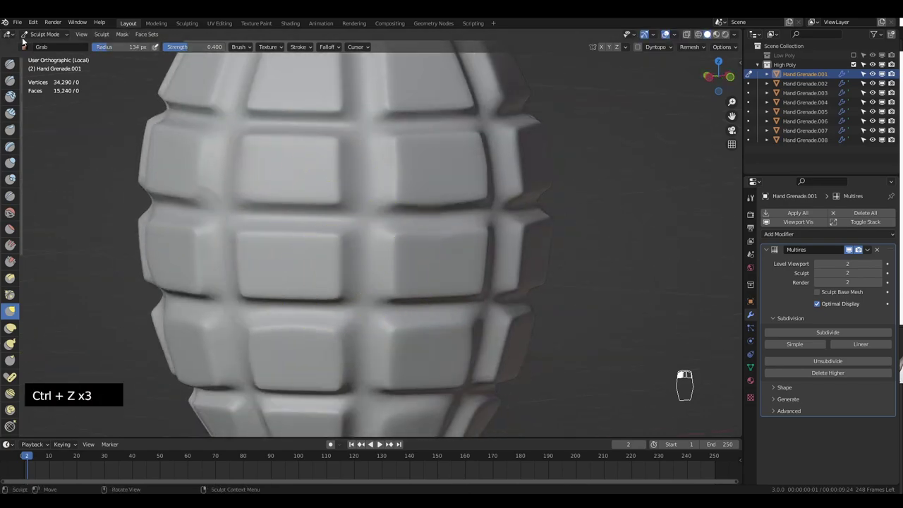
Step: Return to Object Mode, leave local view and show the whole high-poly grenade from the front
{"action": "left_click", "coordinate": [45, 35]}
{"action": "left_click", "coordinate": [47, 44]}
{"action": "scroll", "coordinate": [241, 177], "scroll_direction": "down", "scroll_amount": 4}
{"action": "middle_click_drag", "start_coordinate": [243, 225], "coordinate": [297, 234]}
{"action": "key", "text": "KP_Divide"}
{"action": "key", "text": "KP_1"}
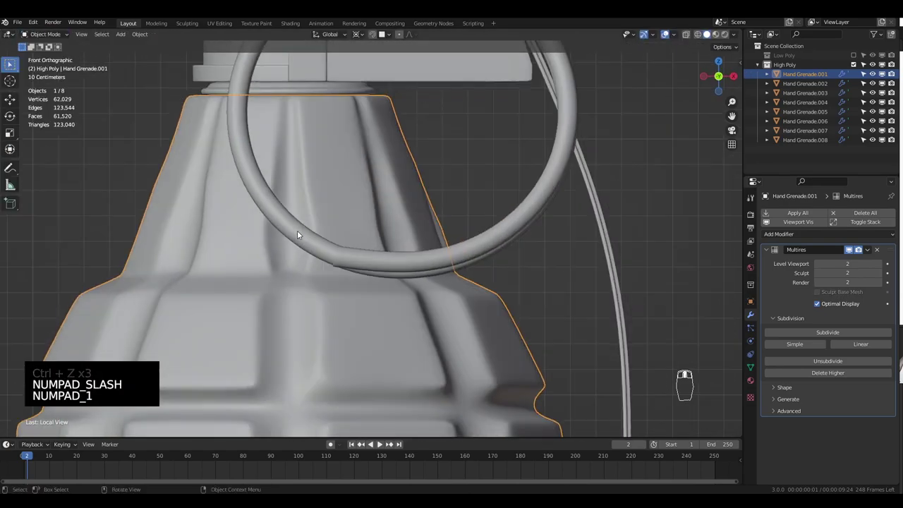
Step: Select the high-poly pull ring and save the file
{"action": "key", "text": "alt+a"}
{"action": "scroll", "coordinate": [372, 170], "scroll_direction": "up", "scroll_amount": 4}
{"action": "left_click", "coordinate": [372, 167]}
{"action": "scroll", "coordinate": [341, 221], "scroll_direction": "down", "scroll_amount": 2}
{"action": "key", "text": "ctrl+s"}
{"action": "middle_click_drag", "start_coordinate": [341, 221], "coordinate": [327, 256]}
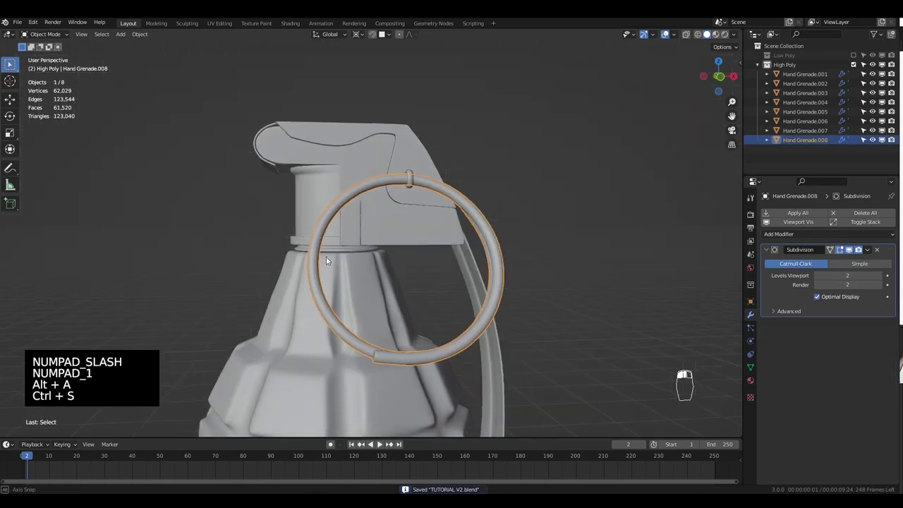
Step: Add two supporting edge loops near the edges of the lower band of the collar ring above the grenade body
{"action": "scroll", "coordinate": [316, 263], "scroll_direction": "up", "scroll_amount": 4}
{"action": "left_click", "coordinate": [275, 267]}
{"action": "scroll", "coordinate": [346, 246], "scroll_direction": "up", "scroll_amount": 3}
{"action": "left_click", "coordinate": [376, 238]}
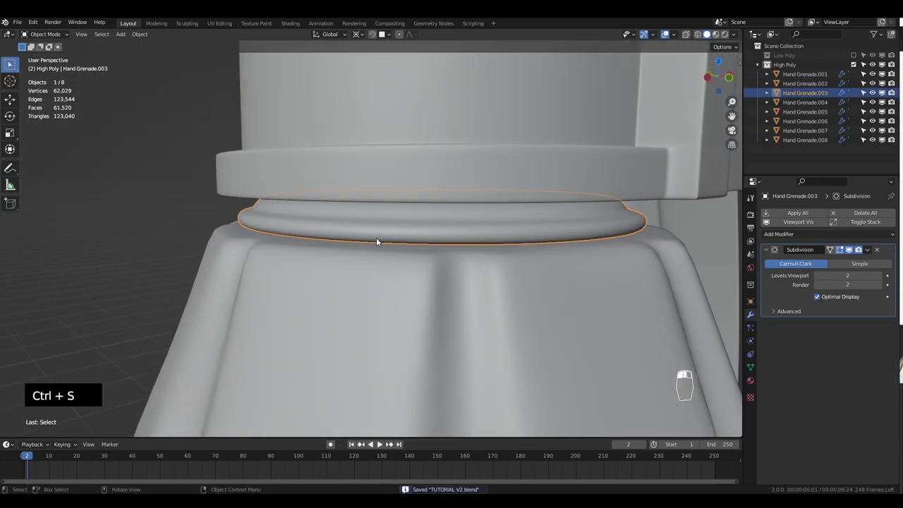
{"action": "key", "text": "Tab"}
{"action": "scroll", "coordinate": [376, 237], "scroll_direction": "up", "scroll_amount": 2}
{"action": "key", "text": "ctrl+r"}
{"action": "left_click", "coordinate": [339, 237]}
{"action": "left_click", "coordinate": [339, 240]}
{"action": "key", "text": "ctrl+r"}
{"action": "left_click", "coordinate": [338, 249]}
{"action": "left_click", "coordinate": [339, 263]}
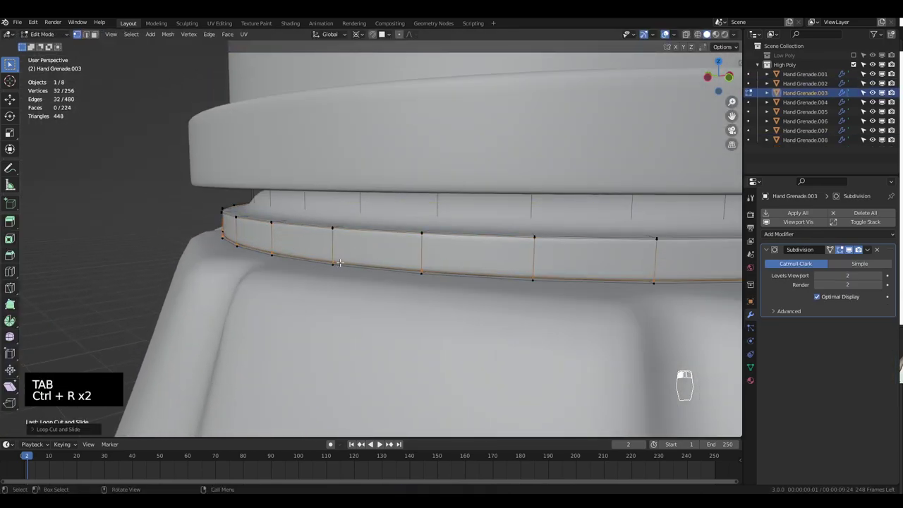
Step: Add supporting edge loops near both edges of the collar ring's upper band and check the result in Object Mode
{"action": "scroll", "coordinate": [355, 240], "scroll_direction": "up", "scroll_amount": 4}
{"action": "key", "text": "ctrl+r"}
{"action": "left_click", "coordinate": [360, 172]}
{"action": "left_click", "coordinate": [360, 208]}
{"action": "key", "text": "ctrl+r"}
{"action": "left_click", "coordinate": [358, 194]}
{"action": "left_click", "coordinate": [357, 163]}
{"action": "key", "text": "Tab"}
{"action": "key", "text": "Tab"}
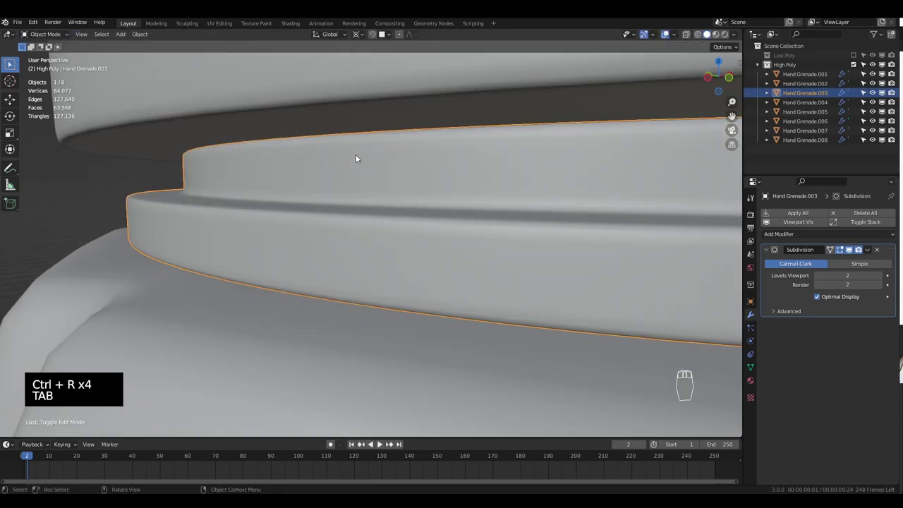
Step: Add further supporting edge loops to the collar ring to sharpen its stepped profile, and return to Object Mode
{"action": "key", "text": "ctrl+r"}
{"action": "left_click", "coordinate": [357, 165]}
{"action": "key", "text": "ctrl+r"}
{"action": "key", "text": "Tab"}
{"action": "key", "text": "Tab"}
{"action": "key", "text": "2"}
{"action": "key", "text": "ctrl+r"}
{"action": "key", "text": "ctrl+r"}
{"action": "key", "text": "Tab"}
{"action": "scroll", "coordinate": [289, 261], "scroll_direction": "down", "scroll_amount": 8}
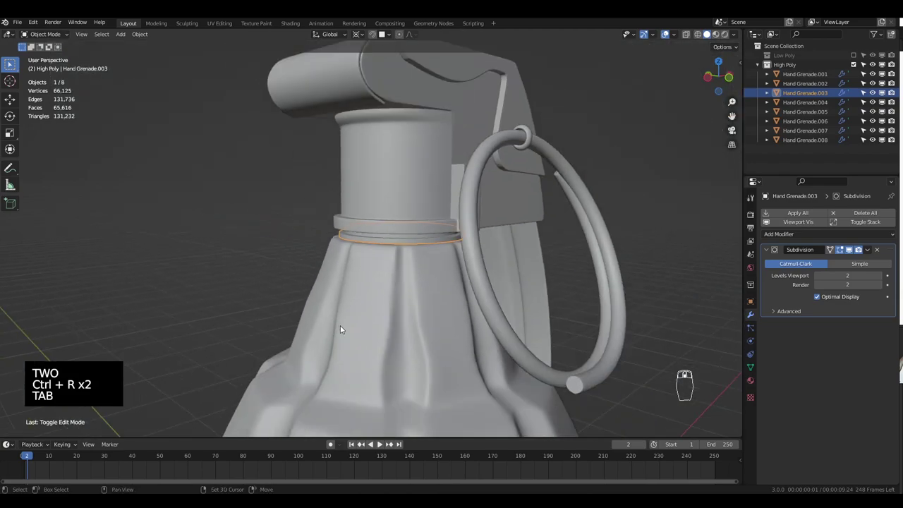
{"action": "middle_click_drag", "start_coordinate": [340, 326], "coordinate": [288, 283]}
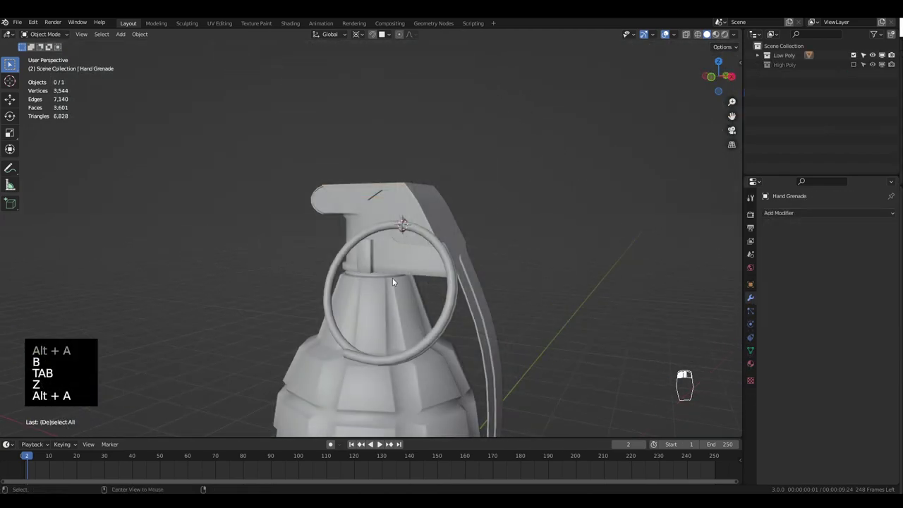
{"action": "left_click", "coordinate": [393, 279]}
{"action": "key", "text": "g"}
{"action": "right_click", "coordinate": [461, 275]}
Step: Separate the linked pull ring geometry of the low-poly grenade into its own object
{"action": "middle_click_drag", "start_coordinate": [461, 274], "coordinate": [304, 293], "text": "shift"}
{"action": "scroll", "coordinate": [378, 268], "scroll_direction": "up", "scroll_amount": 3}
{"action": "key", "text": "Tab"}
{"action": "key", "text": "alt+a"}
{"action": "key", "text": "b"}
{"action": "left_click_drag", "start_coordinate": [283, 272], "coordinate": [318, 334]}
{"action": "key", "text": "ctrl+l"}
{"action": "key", "text": "p"}
{"action": "left_click", "coordinate": [319, 336]}
{"action": "key", "text": "Tab"}
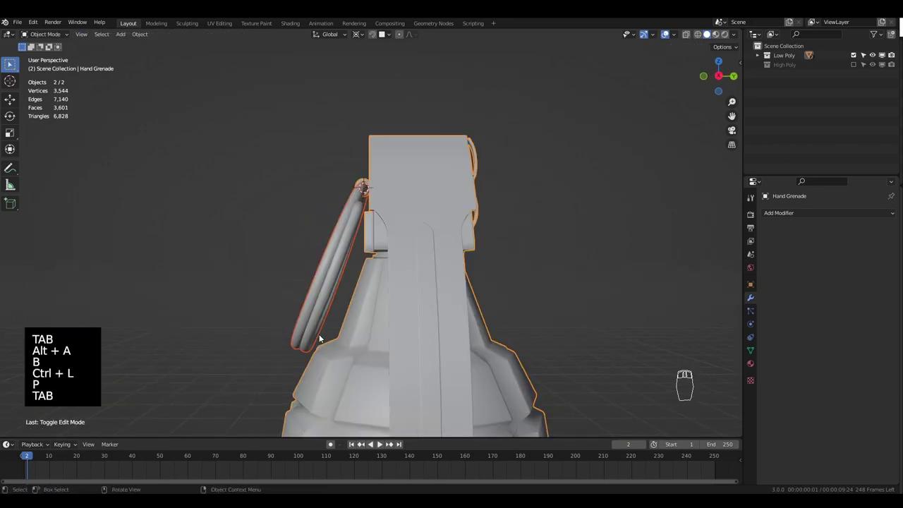
Step: Select the separated low-poly pull ring and show the High Poly collection alongside the Low Poly one
{"action": "left_click", "coordinate": [318, 337]}
{"action": "key", "text": "g"}
{"action": "right_click", "coordinate": [305, 321]}
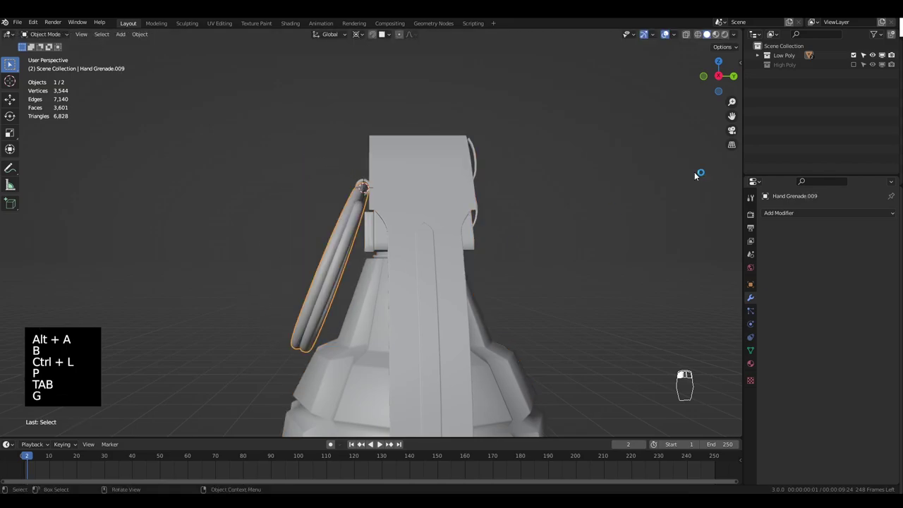
{"action": "left_click", "coordinate": [855, 64]}
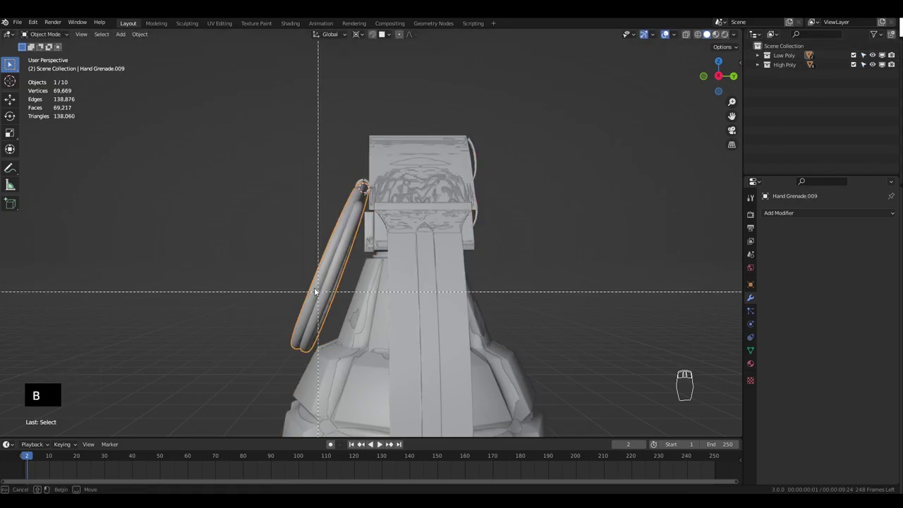
Step: Rotate the low-poly and high-poly pull rings together about 49 degrees away from the body in right view, and hide the Low Poly collection
{"action": "key", "text": "KP_3"}
{"action": "scroll", "coordinate": [395, 310], "scroll_direction": "up", "scroll_amount": 3}
{"action": "key", "text": "r"}
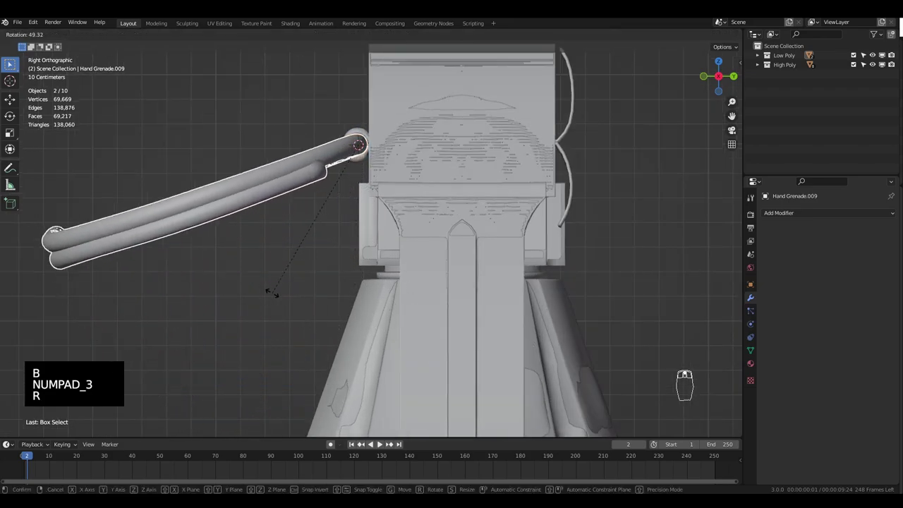
{"action": "left_click", "coordinate": [326, 267]}
{"action": "key", "text": "alt+a"}
{"action": "middle_click_drag", "start_coordinate": [325, 267], "coordinate": [536, 277]}
{"action": "left_click", "coordinate": [855, 55]}
{"action": "mouse_move", "coordinate": [399, 308]}
{"action": "middle_mouse_down"}
{"action": "mouse_move", "coordinate": [377, 306]}
{"action": "mouse_move", "coordinate": [389, 309]}
{"action": "middle_mouse_up"}
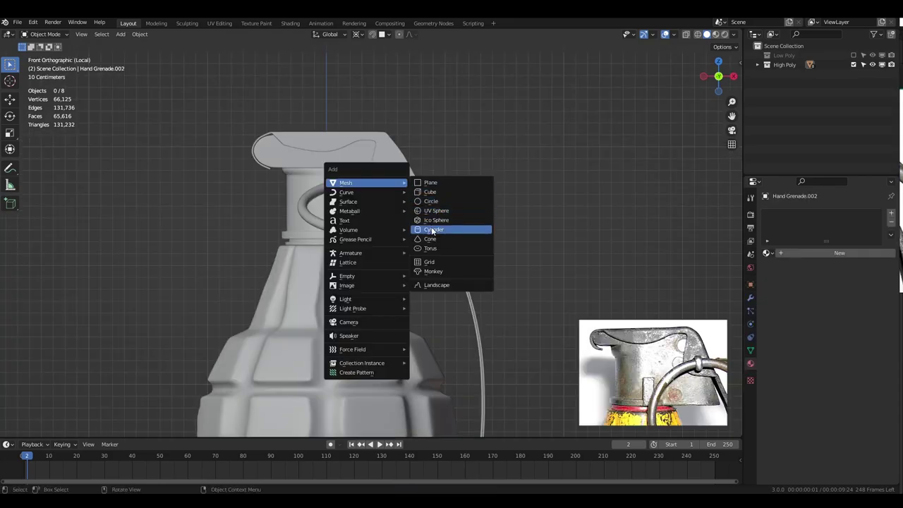
Step: Add a cylinder, rotate it 90 degrees around the X axis and scale it down for a rivet
{"action": "left_click", "coordinate": [435, 230]}
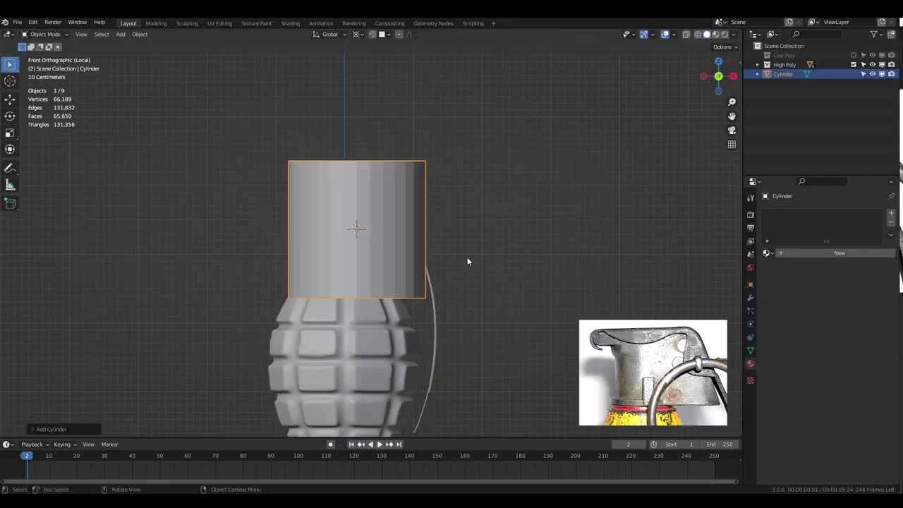
{"action": "key", "text": "r"}
{"action": "key", "text": "x"}
{"action": "key", "text": "9"}
{"action": "key", "text": "0"}
{"action": "key", "text": "Return"}
{"action": "key", "text": "s"}
{"action": "left_click", "coordinate": [374, 246]}
Step: Move the rivet cylinder over the lever head and shift it along the Y axis toward the side face
{"action": "scroll", "coordinate": [397, 273], "scroll_direction": "up", "scroll_amount": 7}
{"action": "middle_click_drag", "start_coordinate": [398, 273], "coordinate": [409, 394], "text": "shift"}
{"action": "key", "text": "g"}
{"action": "left_click", "coordinate": [450, 266]}
{"action": "key", "text": "s"}
{"action": "right_click", "coordinate": [505, 314]}
{"action": "middle_click_drag", "start_coordinate": [300, 201], "coordinate": [437, 309]}
{"action": "key", "text": "g"}
{"action": "key", "text": "y"}
{"action": "left_click", "coordinate": [356, 248]}
Step: Change the transform pivot point, and reposition and resize the rivet cylinder
{"action": "left_click", "coordinate": [359, 36]}
{"action": "left_click", "coordinate": [381, 76]}
{"action": "key", "text": "KP_Decimal"}
{"action": "scroll", "coordinate": [356, 259], "scroll_direction": "down", "scroll_amount": 5}
{"action": "key", "text": "g"}
{"action": "left_click", "coordinate": [395, 297]}
{"action": "key", "text": "s"}
{"action": "left_click", "coordinate": [387, 280]}
Step: Shift the rivet cylinder along the Y axis against the lever's side face and fine-tune its position and size
{"action": "key", "text": "g"}
{"action": "key", "text": "y"}
{"action": "left_click", "coordinate": [414, 271]}
{"action": "middle_click_drag", "start_coordinate": [418, 291], "coordinate": [395, 275]}
{"action": "key", "text": "g"}
{"action": "left_click", "coordinate": [458, 230]}
{"action": "key", "text": "s"}
{"action": "left_click", "coordinate": [452, 215]}
Step: Bevel the rivet's outer rim edge loop with 13 segments and a width of 0.186 m
{"action": "middle_click_drag", "start_coordinate": [439, 201], "coordinate": [498, 244]}
{"action": "key", "text": "Tab"}
{"action": "scroll", "coordinate": [494, 268], "scroll_direction": "up", "scroll_amount": 3}
{"action": "key", "text": "alt+a"}
{"action": "left_click", "coordinate": [491, 288], "text": "alt"}
{"action": "key", "text": "ctrl+b"}
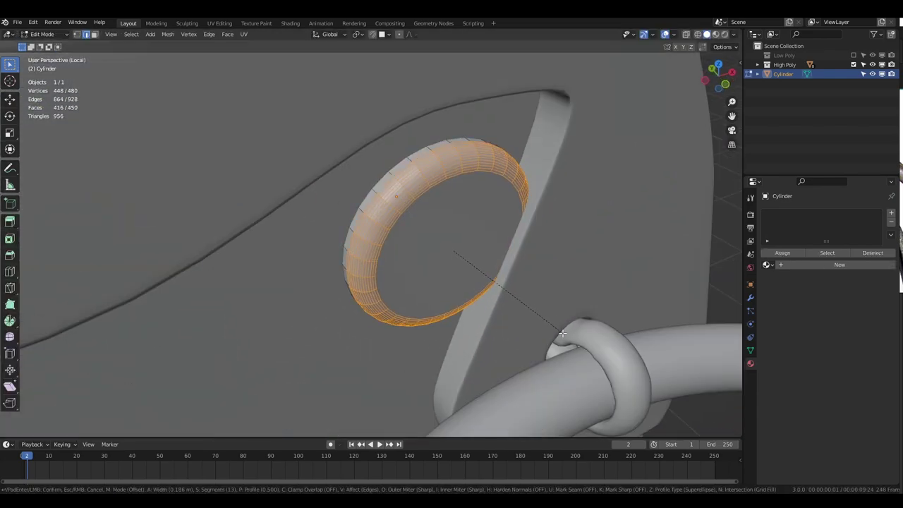
{"action": "left_click", "coordinate": [562, 333]}
{"action": "key", "text": "Tab"}
Step: Duplicate the rivet and place the copy below the first one on the lever's side
{"action": "middle_click_drag", "start_coordinate": [557, 328], "coordinate": [482, 276], "text": "alt"}
{"action": "key", "text": "shift+d"}
{"action": "left_click", "coordinate": [414, 340]}
{"action": "scroll", "coordinate": [413, 344], "scroll_direction": "down", "scroll_amount": 5}
{"action": "middle_click_drag", "start_coordinate": [413, 344], "coordinate": [364, 272]}
{"action": "key", "text": "alt+a"}
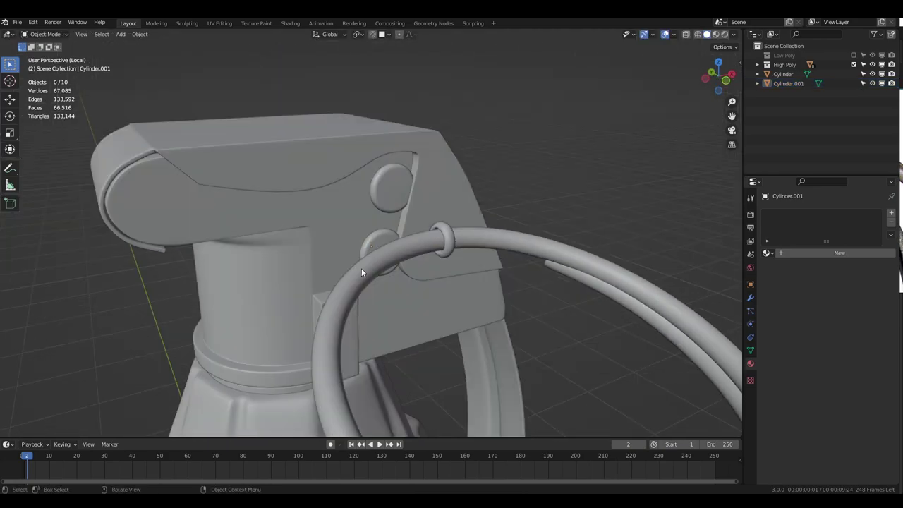
Step: Duplicate both rivets in place and rotate the copies around the Z axis to face the opposite side
{"action": "left_click", "coordinate": [387, 189]}
{"action": "left_click", "coordinate": [374, 248], "text": "shift"}
{"action": "key", "text": "shift+d"}
{"action": "right_click", "coordinate": [374, 248]}
{"action": "key", "text": "r"}
{"action": "key", "text": "z"}
{"action": "middle_click_drag", "start_coordinate": [201, 230], "coordinate": [389, 220]}
{"action": "key", "text": "Return"}
Step: Move the rotated rivet copies along the Y axis towards the opposite side of the lever
{"action": "key", "text": "g"}
{"action": "key", "text": "y"}
{"action": "left_click", "coordinate": [364, 272]}
{"action": "left_click", "coordinate": [389, 220]}
Step: Position the upper and lower rivet copies individually against the lever's opposite side face
{"action": "key", "text": "KP_3"}
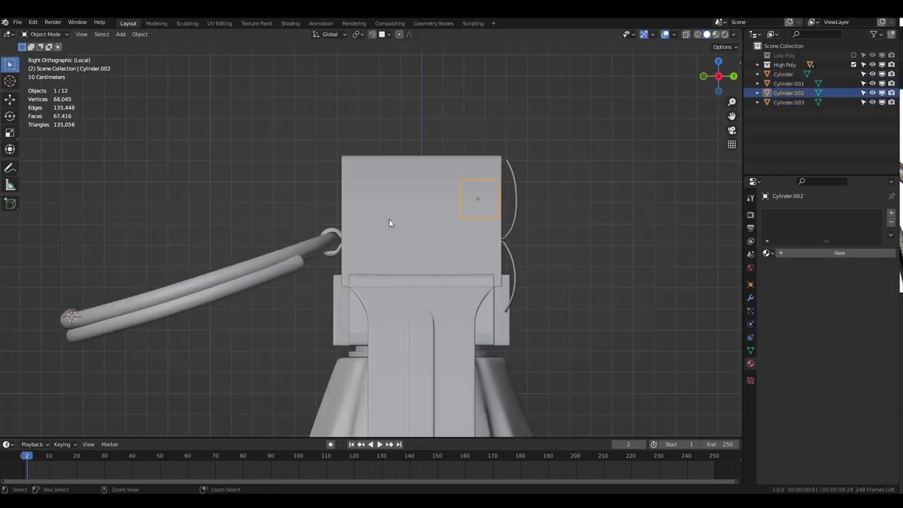
{"action": "key", "text": "ctrl+KP_1"}
{"action": "key", "text": "KP_Decimal"}
{"action": "scroll", "coordinate": [387, 218], "scroll_direction": "down", "scroll_amount": 7}
{"action": "left_click", "coordinate": [369, 352]}
{"action": "key", "text": "g"}
{"action": "left_click", "coordinate": [378, 368]}
{"action": "left_click", "coordinate": [361, 183]}
{"action": "key", "text": "g"}
{"action": "middle_click_drag", "start_coordinate": [378, 368], "coordinate": [459, 310], "text": "shift"}
{"action": "left_click", "coordinate": [353, 185]}
{"action": "left_click", "coordinate": [369, 279], "text": "shift"}
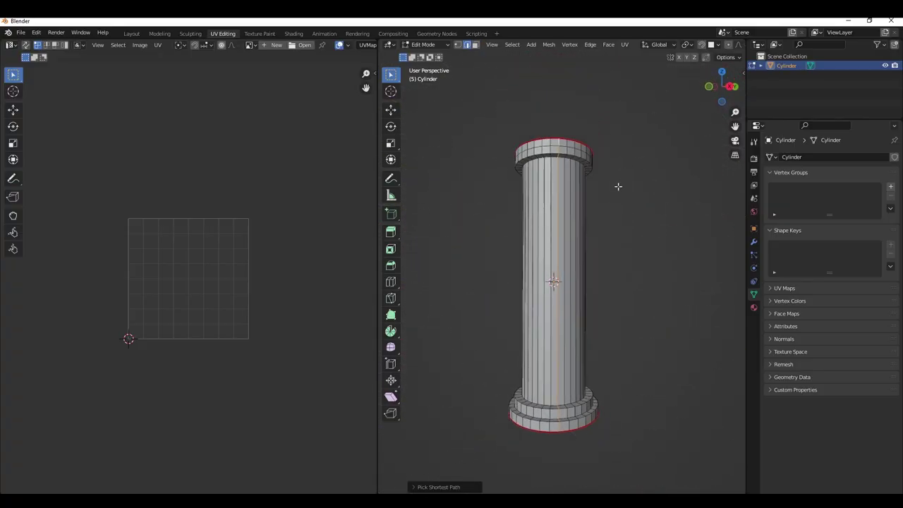
Step: Mark the selected vertical edge path of the example column as a seam and unwrap the whole mesh
{"action": "right_click", "coordinate": [625, 168]}
{"action": "left_click", "coordinate": [585, 207]}
{"action": "scroll", "coordinate": [575, 201], "scroll_direction": "down", "scroll_amount": 3}
{"action": "middle_click_drag", "start_coordinate": [565, 191], "coordinate": [594, 234]}
{"action": "key", "text": "a"}
{"action": "key", "text": "u"}
{"action": "left_click", "coordinate": [553, 102]}
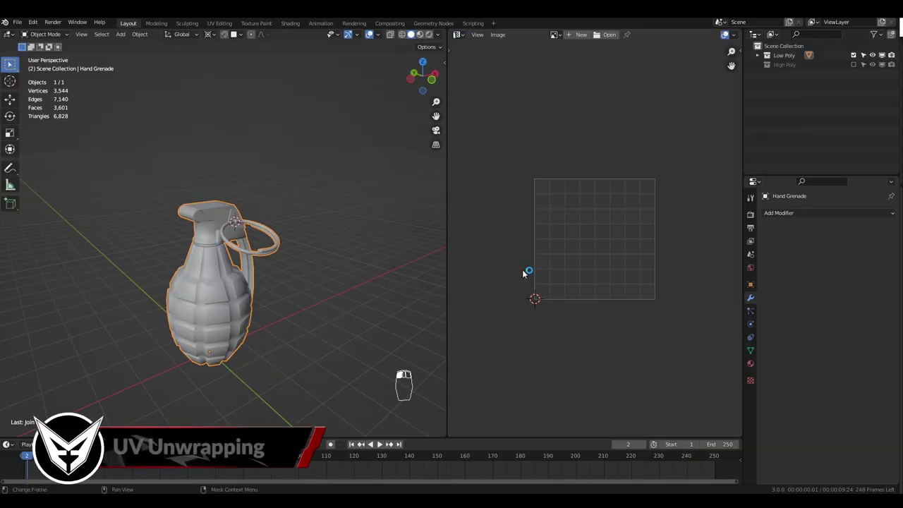
{"action": "key", "text": "Tab"}
{"action": "scroll", "coordinate": [286, 275], "scroll_direction": "up", "scroll_amount": 3}
{"action": "key", "text": "a"}
{"action": "key", "text": "a"}
{"action": "key", "text": "Tab"}
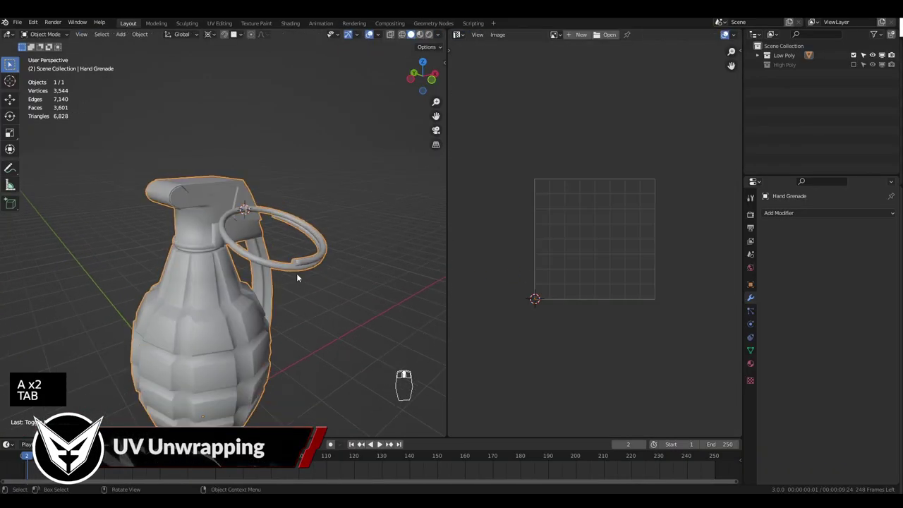
Step: Switch the 3D view to orthographic projection, widen it beside the UV editor and deselect the low-poly grenade
{"action": "middle_click_drag", "start_coordinate": [296, 274], "coordinate": [282, 259]}
{"action": "key", "text": "KP_5"}
{"action": "left_click_drag", "start_coordinate": [448, 265], "coordinate": [487, 266]}
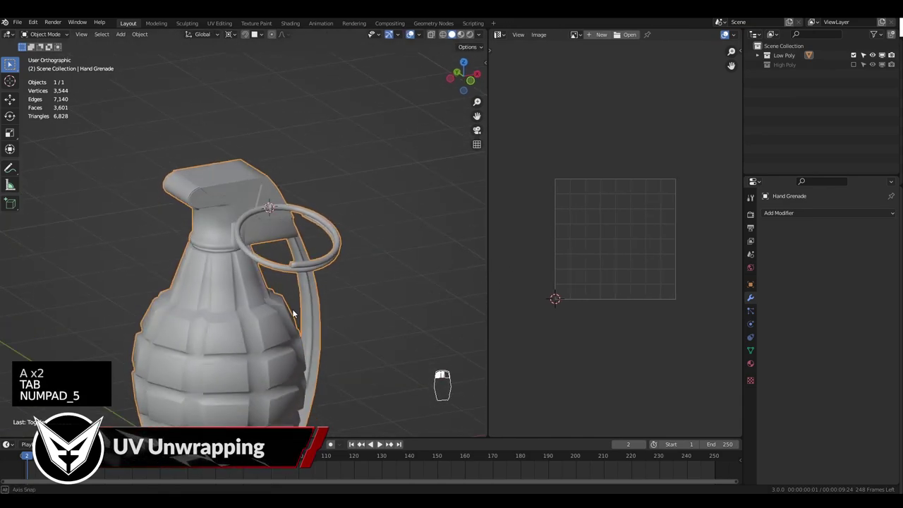
{"action": "key", "text": "alt+a"}
{"action": "middle_click_drag", "start_coordinate": [282, 244], "coordinate": [270, 225]}
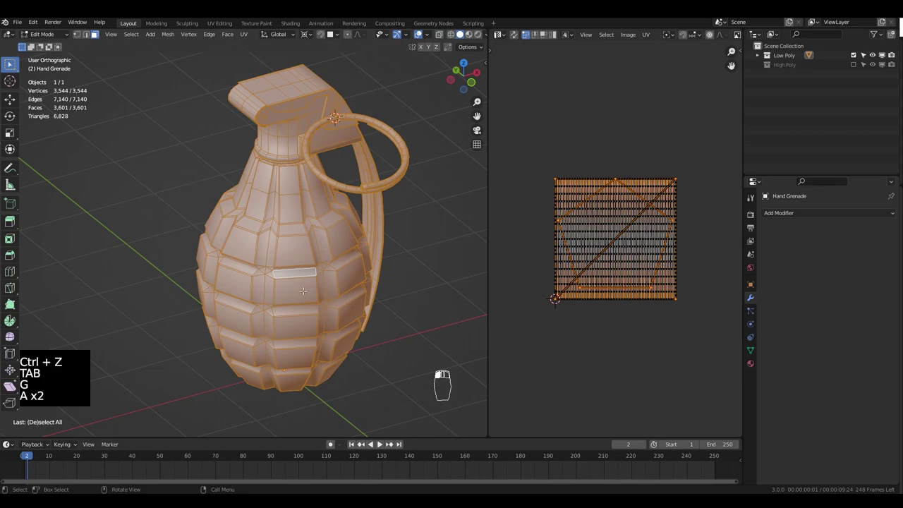
Step: Isolate the grenade body by selecting its linked mesh, inverting the selection and hiding the other parts
{"action": "left_click", "coordinate": [302, 291]}
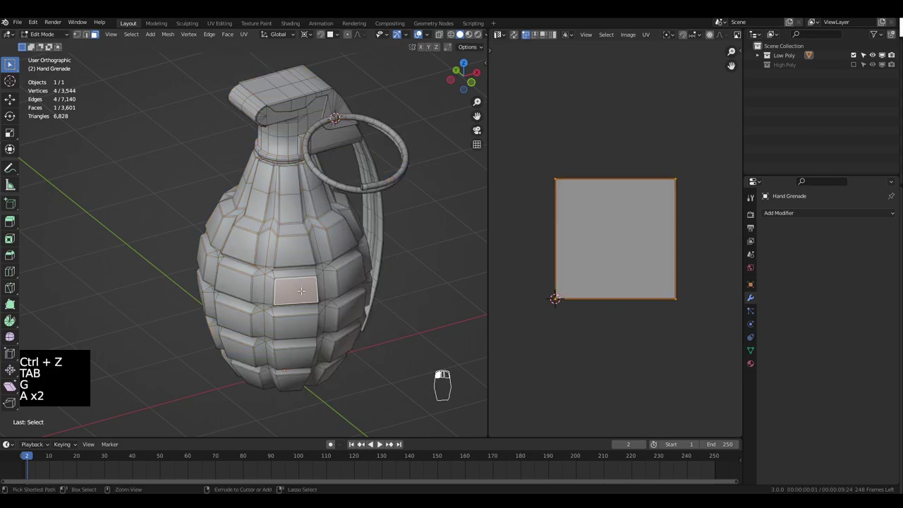
{"action": "key", "text": "ctrl+l"}
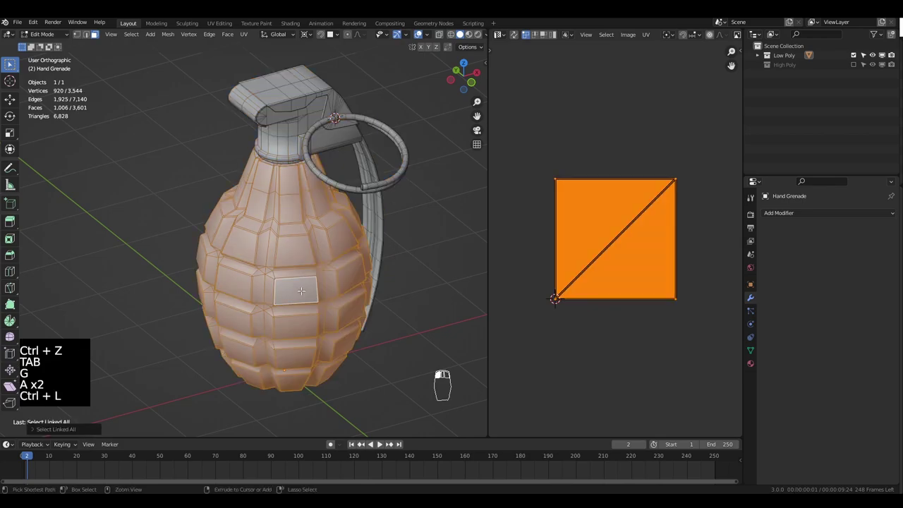
{"action": "key", "text": "ctrl+i"}
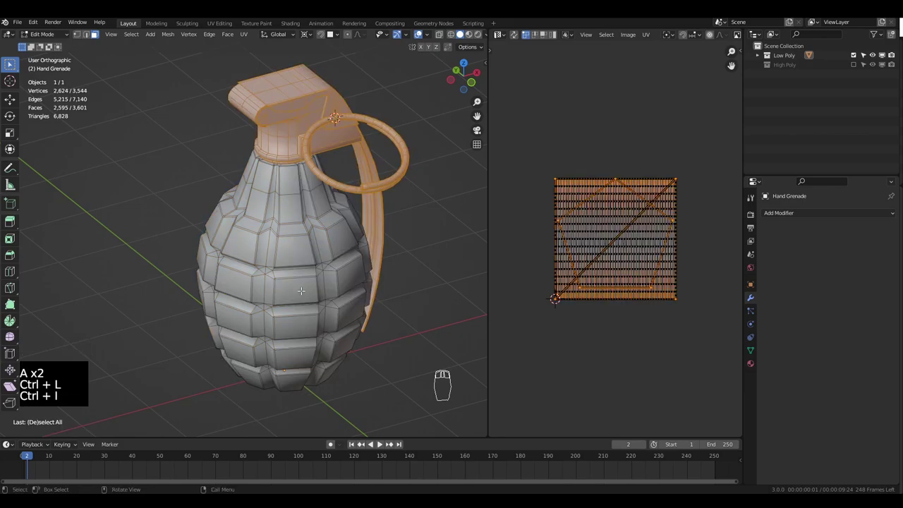
{"action": "key", "text": "h"}
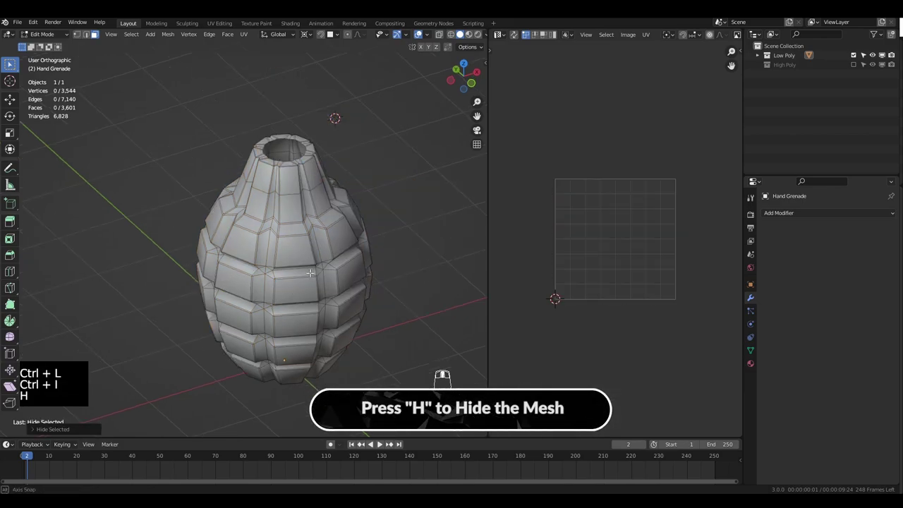
Step: Mark the octagonal edge loop around the underside of the grenade body as a seam
{"action": "key", "text": "2"}
{"action": "middle_click_drag", "start_coordinate": [301, 291], "coordinate": [353, 268]}
{"action": "scroll", "coordinate": [367, 226], "scroll_direction": "up", "scroll_amount": 5}
{"action": "left_click", "coordinate": [368, 223], "text": "alt"}
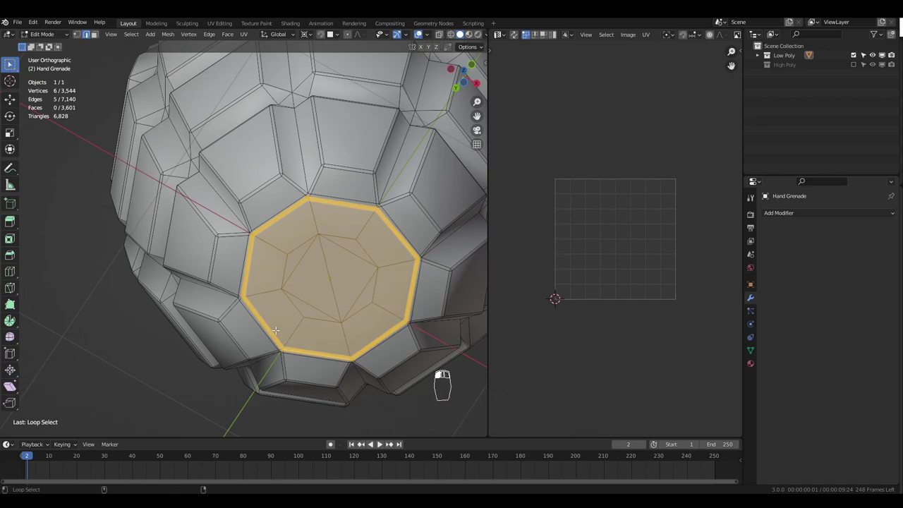
{"action": "key", "text": "ctrl+e"}
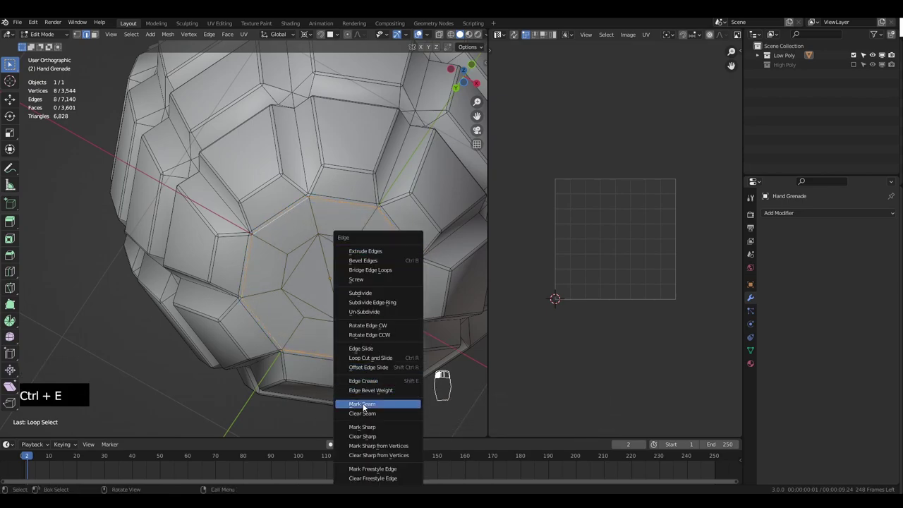
{"action": "left_click", "coordinate": [363, 405]}
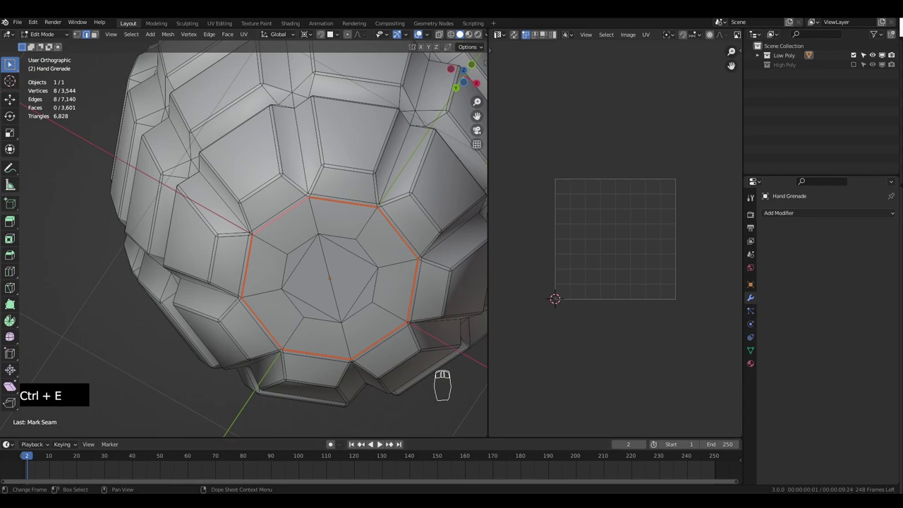
Step: Hide the bottom cap enclosed by the octagonal seam
{"action": "scroll", "coordinate": [332, 218], "scroll_direction": "down", "scroll_amount": 4}
{"action": "middle_click_drag", "start_coordinate": [332, 219], "coordinate": [332, 253]}
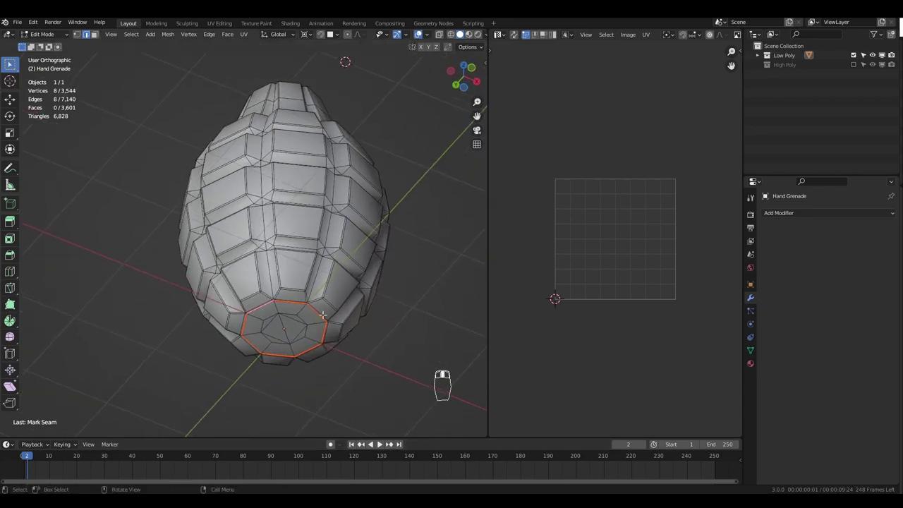
{"action": "key", "text": "3"}
{"action": "left_click", "coordinate": [301, 326]}
{"action": "key", "text": "ctrl+l"}
{"action": "key", "text": "h"}
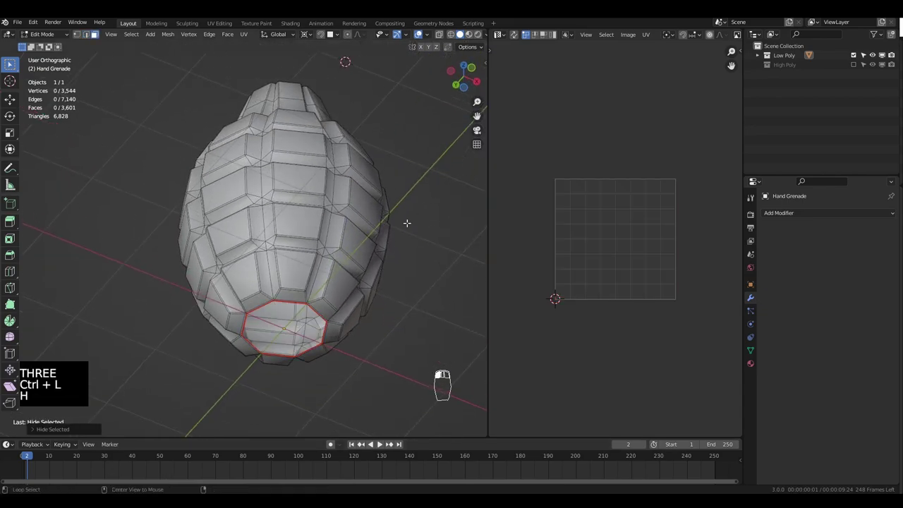
Step: Reveal all hidden mesh parts and clear the selection
{"action": "key", "text": "alt+h"}
{"action": "middle_click_drag", "start_coordinate": [407, 223], "coordinate": [259, 200]}
{"action": "key", "text": "2"}
{"action": "scroll", "coordinate": [258, 234], "scroll_direction": "up", "scroll_amount": 2}
{"action": "key", "text": "alt+a"}
{"action": "scroll", "coordinate": [256, 233], "scroll_direction": "down", "scroll_amount": 4}
{"action": "scroll", "coordinate": [266, 180], "scroll_direction": "up", "scroll_amount": 3}
{"action": "middle_click_drag", "start_coordinate": [272, 168], "coordinate": [273, 229], "text": "shift"}
{"action": "middle_click_drag", "start_coordinate": [272, 222], "coordinate": [252, 193]}
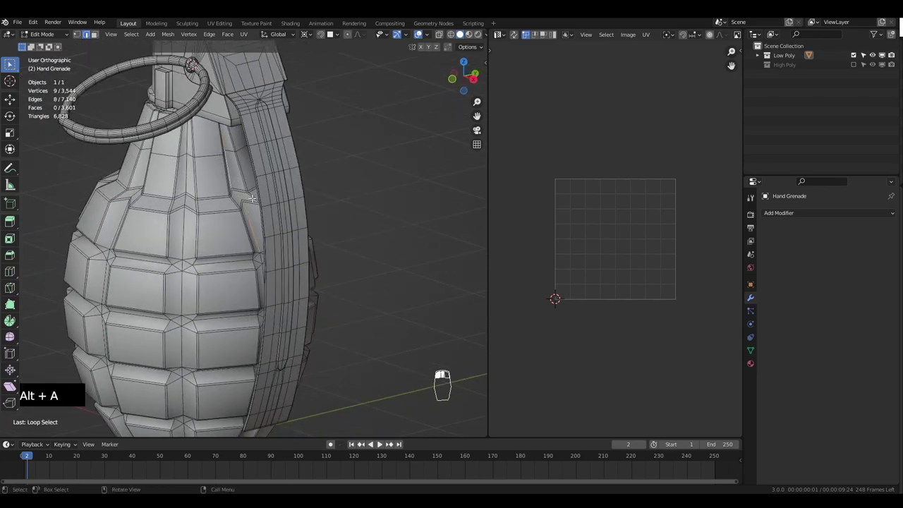
Step: Hide the linked lever mesh that covers the side of the grenade body
{"action": "key", "text": "3"}
{"action": "left_click", "coordinate": [272, 214]}
{"action": "key", "text": "ctrl+l"}
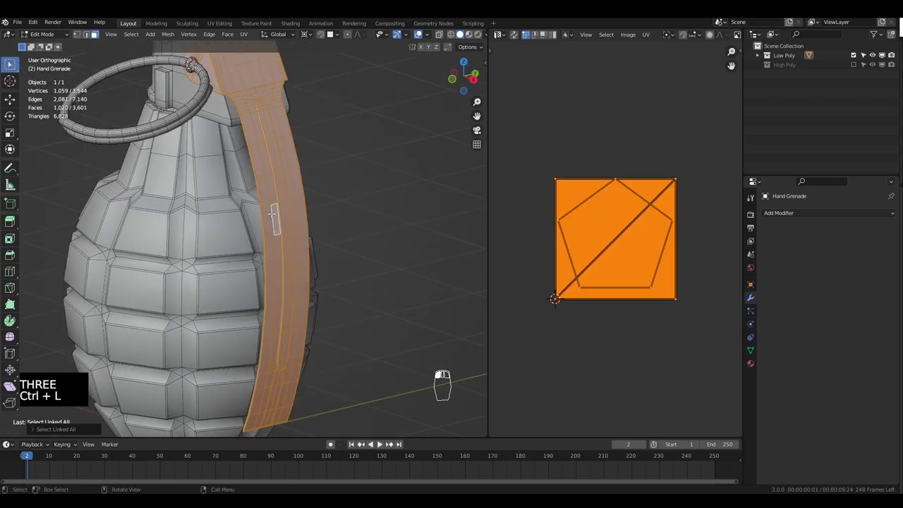
{"action": "key", "text": "h"}
Step: Select the linked body mesh up to its seam and hide everything else
{"action": "scroll", "coordinate": [248, 195], "scroll_direction": "up", "scroll_amount": 4}
{"action": "key", "text": "2"}
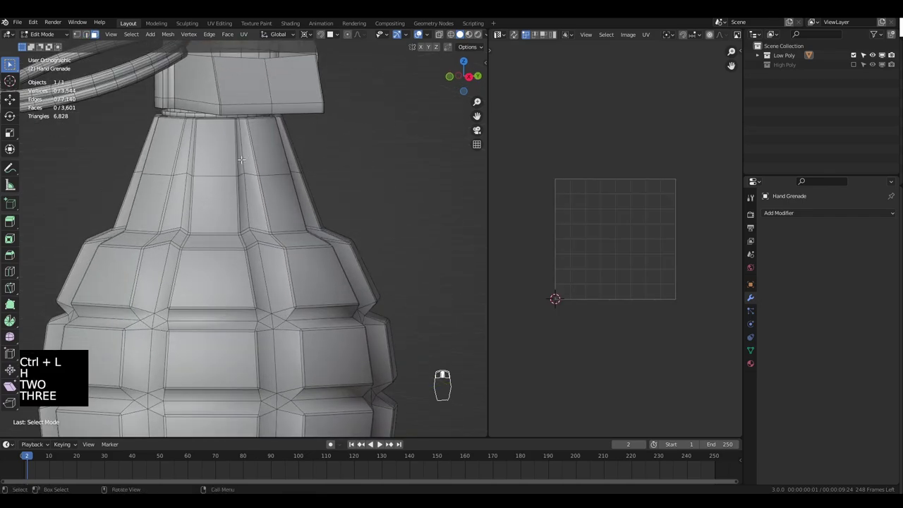
{"action": "left_click", "coordinate": [231, 171]}
{"action": "key", "text": "ctrl+l"}
{"action": "key", "text": "ctrl+i"}
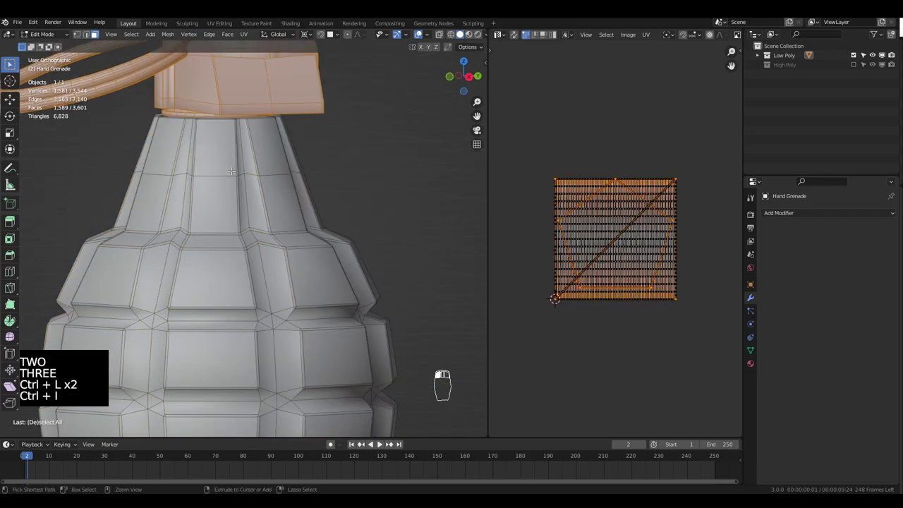
{"action": "key", "text": "h"}
Step: Mark the vertical edge path in the body's groove, from the neck down to the bottom, as a seam
{"action": "left_click", "coordinate": [245, 163], "text": "alt"}
{"action": "middle_click_drag", "start_coordinate": [246, 163], "coordinate": [261, 206]}
{"action": "scroll", "coordinate": [229, 208], "scroll_direction": "up", "scroll_amount": 4}
{"action": "scroll", "coordinate": [241, 210], "scroll_direction": "down", "scroll_amount": 8}
{"action": "scroll", "coordinate": [247, 211], "scroll_direction": "up", "scroll_amount": 2}
{"action": "scroll", "coordinate": [267, 233], "scroll_direction": "up", "scroll_amount": 1}
{"action": "left_click", "coordinate": [273, 265], "text": "ctrl"}
{"action": "scroll", "coordinate": [274, 265], "scroll_direction": "down", "scroll_amount": 1}
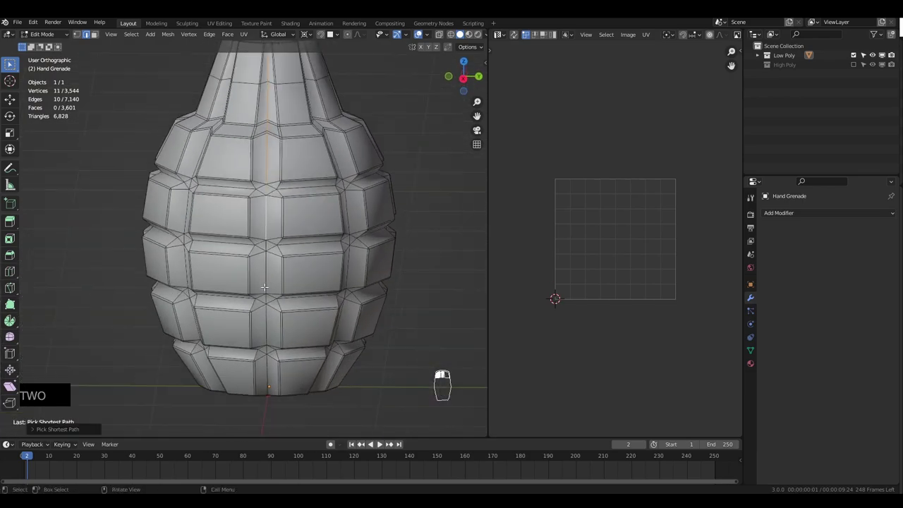
{"action": "middle_click_drag", "start_coordinate": [273, 293], "coordinate": [274, 262]}
{"action": "middle_click_drag", "start_coordinate": [275, 324], "coordinate": [270, 250], "text": "shift"}
{"action": "scroll", "coordinate": [269, 249], "scroll_direction": "up", "scroll_amount": 3}
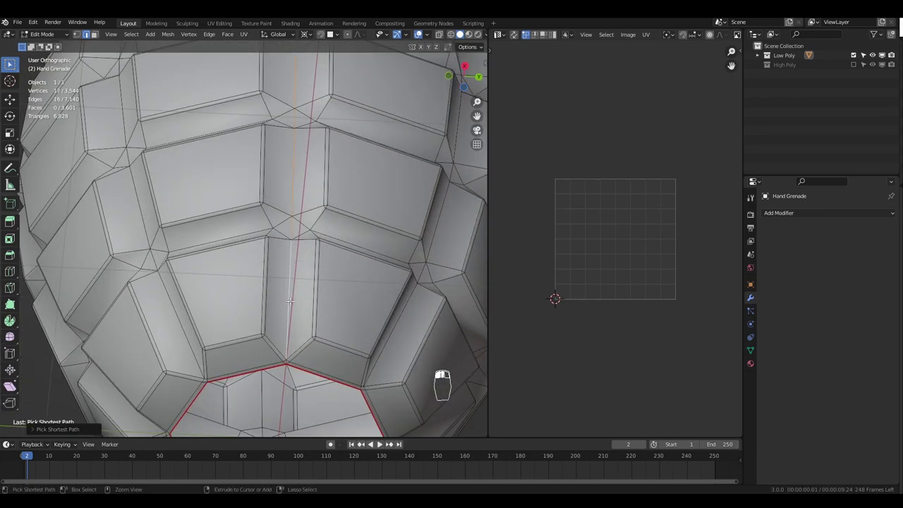
{"action": "scroll", "coordinate": [292, 307], "scroll_direction": "down", "scroll_amount": 4}
{"action": "middle_click_drag", "start_coordinate": [293, 307], "coordinate": [268, 251]}
{"action": "scroll", "coordinate": [266, 211], "scroll_direction": "up", "scroll_amount": 5}
{"action": "key", "text": "ctrl+e"}
Step: Connect the vertical seam's end vertex to the bottom seam's corner with an edge and mark it as a seam
{"action": "key", "text": "2"}
{"action": "key", "text": "alt+a"}
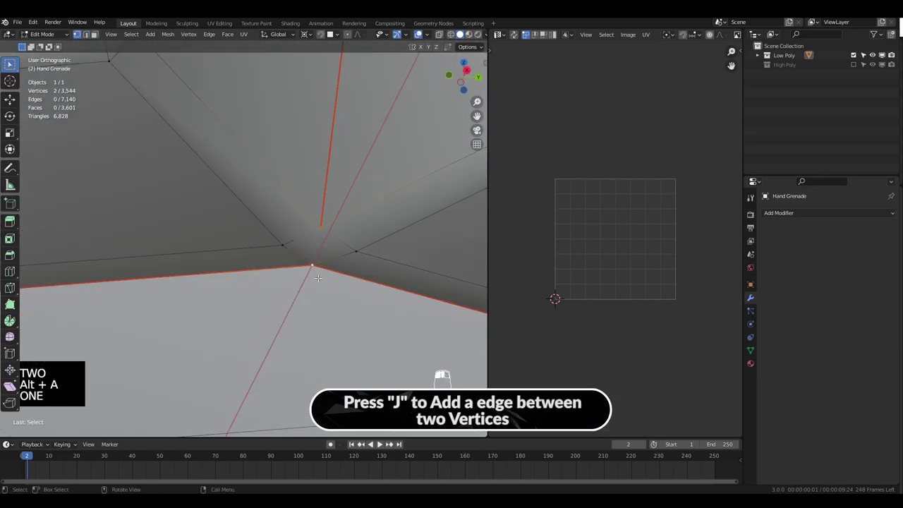
{"action": "left_click", "coordinate": [317, 253]}
{"action": "key", "text": "ctrl+e"}
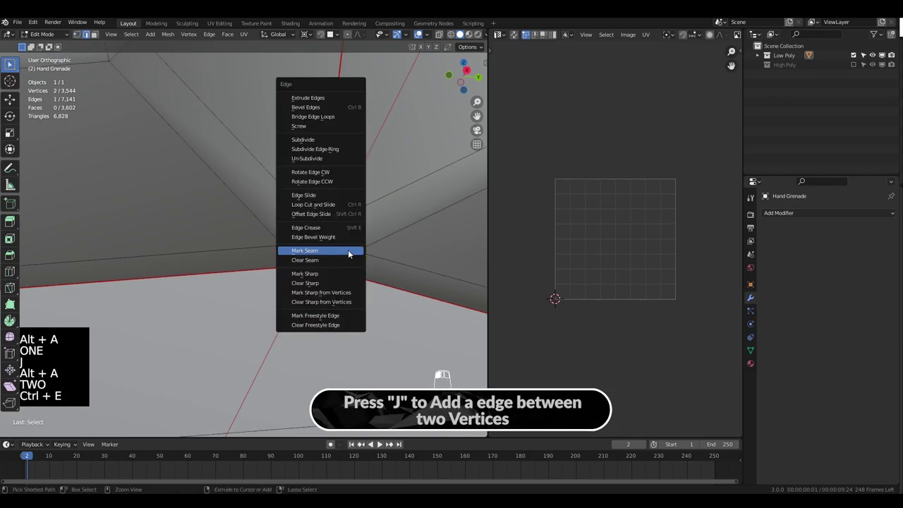
{"action": "left_click", "coordinate": [348, 251]}
Step: Reveal the hidden parts and hide the seamed bottom cap and grenade body
{"action": "key", "text": "3"}
{"action": "scroll", "coordinate": [328, 252], "scroll_direction": "down", "scroll_amount": 9}
{"action": "scroll", "coordinate": [328, 252], "scroll_direction": "down", "scroll_amount": 3}
{"action": "key", "text": "a"}
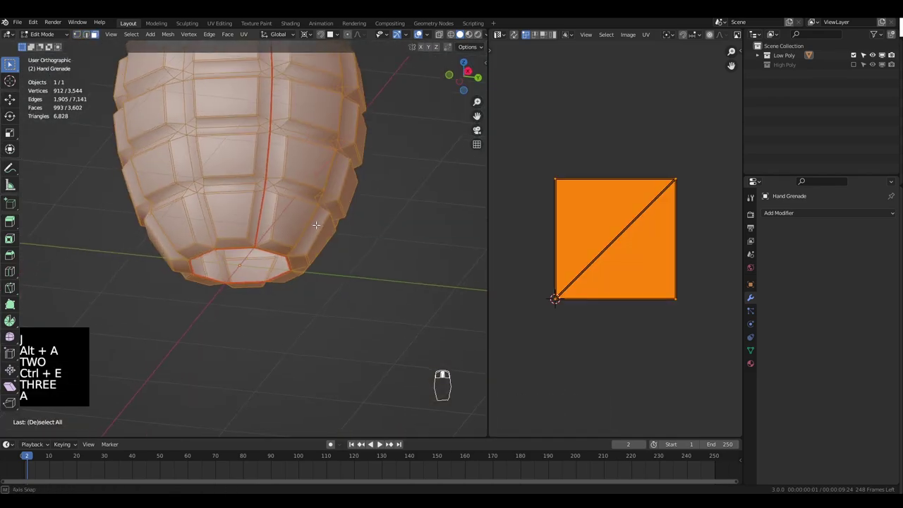
{"action": "key", "text": "alt+a"}
{"action": "key", "text": "alt+a"}
{"action": "key", "text": "ctrl+l"}
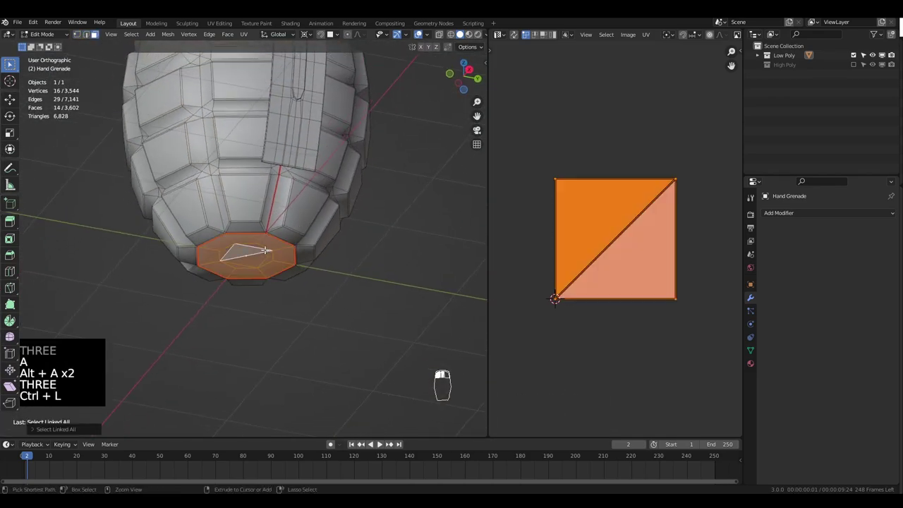
{"action": "key", "text": "h"}
{"action": "left_click", "coordinate": [271, 225]}
{"action": "key", "text": "ctrl+l"}
{"action": "key", "text": "h"}
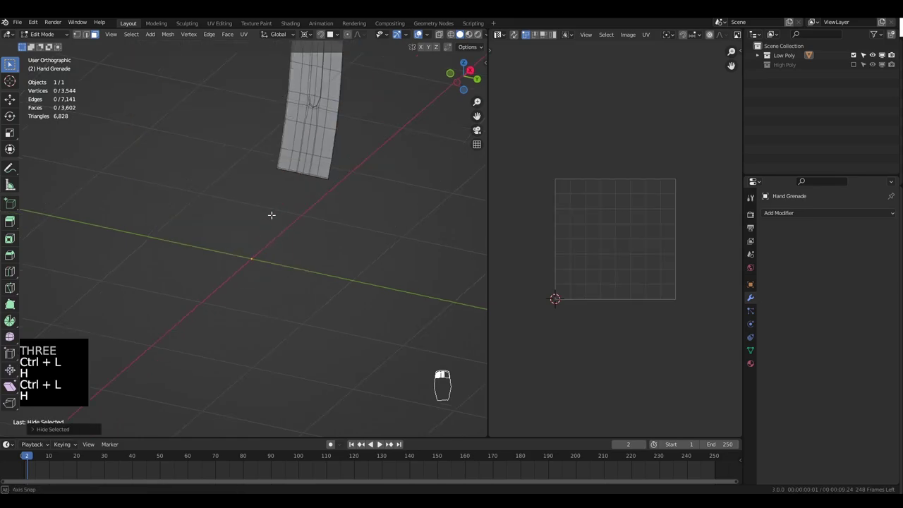
Step: Mark the edge loop around the first end cap of the pull ring as a seam
{"action": "middle_click_drag", "start_coordinate": [280, 218], "coordinate": [424, 297]}
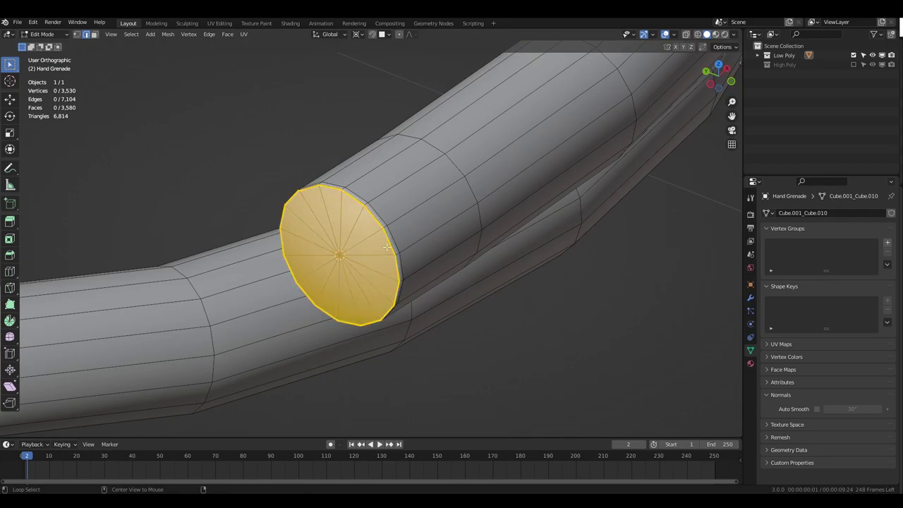
{"action": "left_click", "coordinate": [387, 247], "text": "alt"}
{"action": "key", "text": "ctrl+e"}
{"action": "left_click", "coordinate": [460, 240]}
{"action": "scroll", "coordinate": [290, 217], "scroll_direction": "down", "scroll_amount": 12}
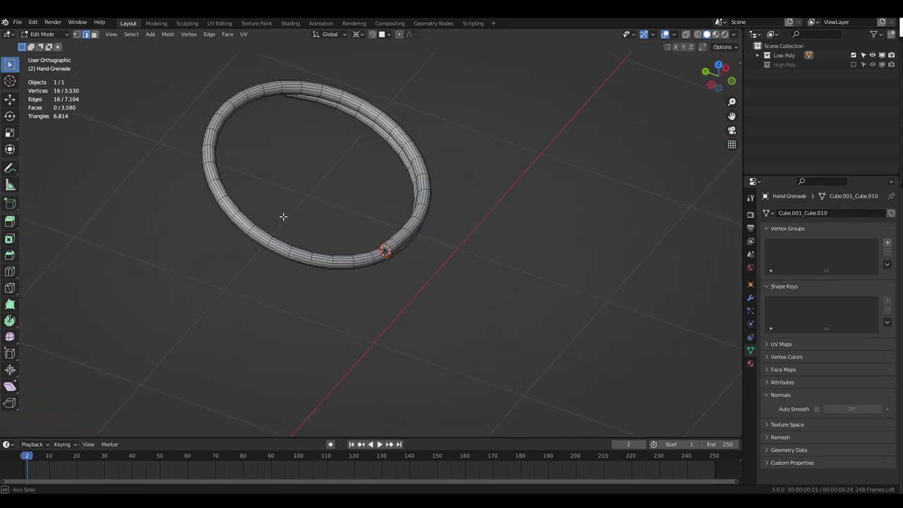
Step: Mark the edge loop around the pull ring's other end cap as a seam
{"action": "middle_click_drag", "start_coordinate": [290, 217], "coordinate": [423, 289]}
{"action": "scroll", "coordinate": [388, 299], "scroll_direction": "up", "scroll_amount": 12}
{"action": "left_click", "coordinate": [383, 321], "text": "alt"}
{"action": "key", "text": "ctrl+e"}
{"action": "left_click", "coordinate": [423, 288]}
{"action": "scroll", "coordinate": [427, 285], "scroll_direction": "down", "scroll_amount": 12}
{"action": "key", "text": "alt+a"}
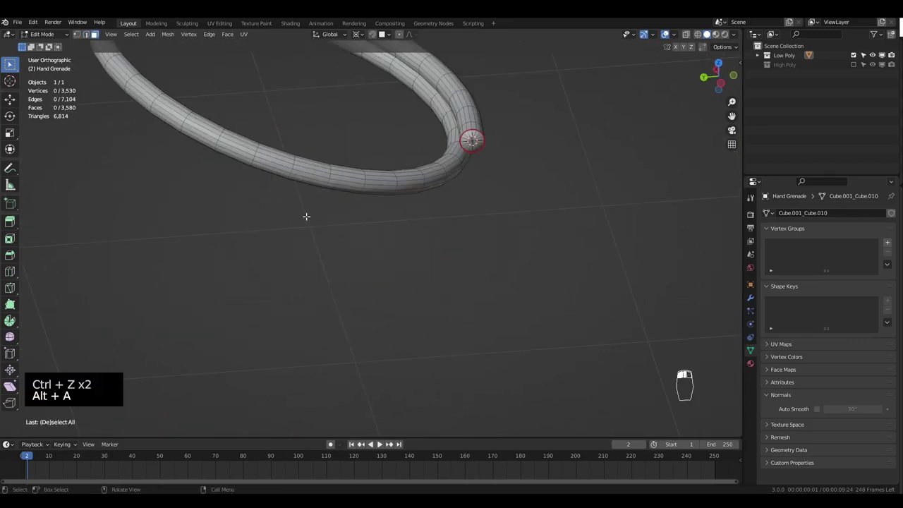
Step: Select the linked faces of both pull ring end caps and hide them
{"action": "middle_click_drag", "start_coordinate": [306, 217], "coordinate": [219, 324], "text": "shift"}
{"action": "scroll", "coordinate": [382, 272], "scroll_direction": "up", "scroll_amount": 6}
{"action": "left_click", "coordinate": [416, 273]}
{"action": "scroll", "coordinate": [418, 274], "scroll_direction": "down", "scroll_amount": 8}
{"action": "middle_click_drag", "start_coordinate": [418, 273], "coordinate": [304, 313]}
{"action": "scroll", "coordinate": [304, 313], "scroll_direction": "up", "scroll_amount": 8}
{"action": "scroll", "coordinate": [452, 234], "scroll_direction": "down", "scroll_amount": 5}
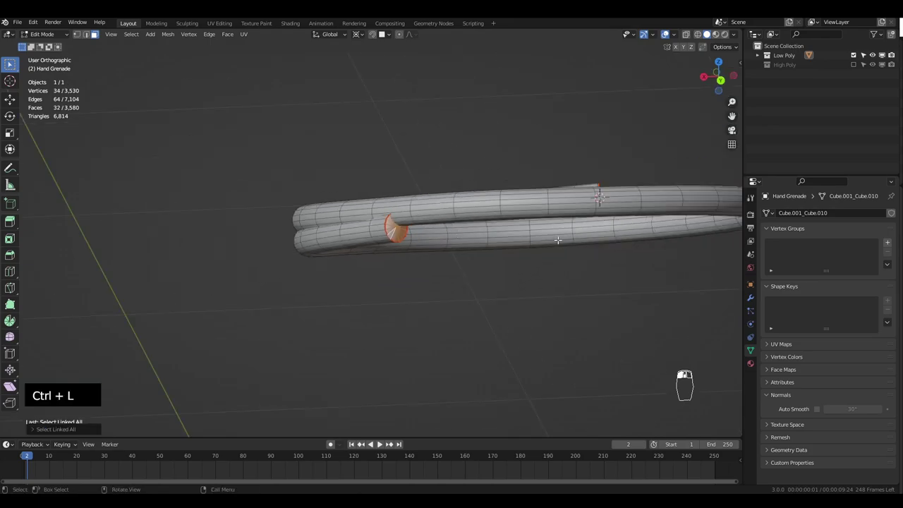
{"action": "middle_click_drag", "start_coordinate": [452, 234], "coordinate": [433, 270]}
{"action": "key", "text": "h"}
Step: Select the lengthwise edge loop along the pull ring's inner side for marking as a seam
{"action": "scroll", "coordinate": [234, 355], "scroll_direction": "up", "scroll_amount": 4}
{"action": "scroll", "coordinate": [495, 339], "scroll_direction": "down", "scroll_amount": 5}
{"action": "key", "text": "2"}
{"action": "key", "text": "alt+a"}
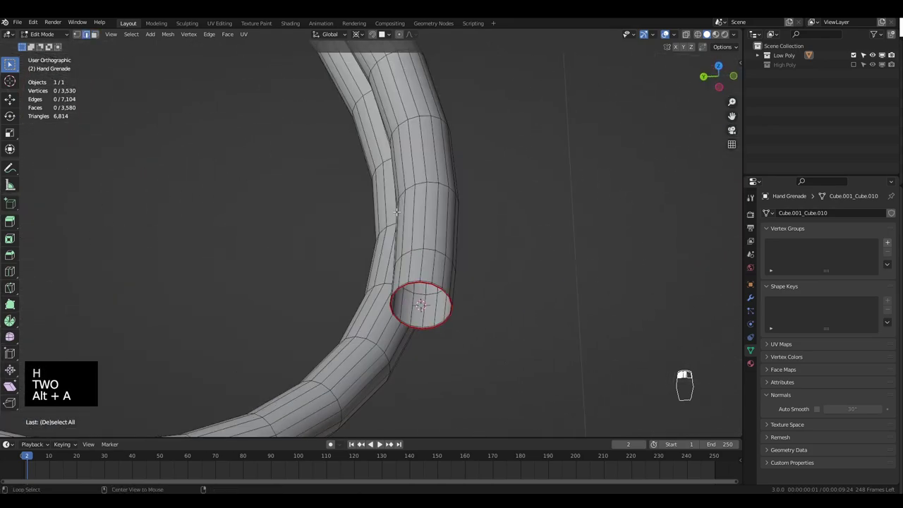
{"action": "middle_click_drag", "start_coordinate": [494, 339], "coordinate": [430, 214]}
{"action": "scroll", "coordinate": [430, 214], "scroll_direction": "up", "scroll_amount": 5}
{"action": "left_click", "coordinate": [425, 226], "text": "alt"}
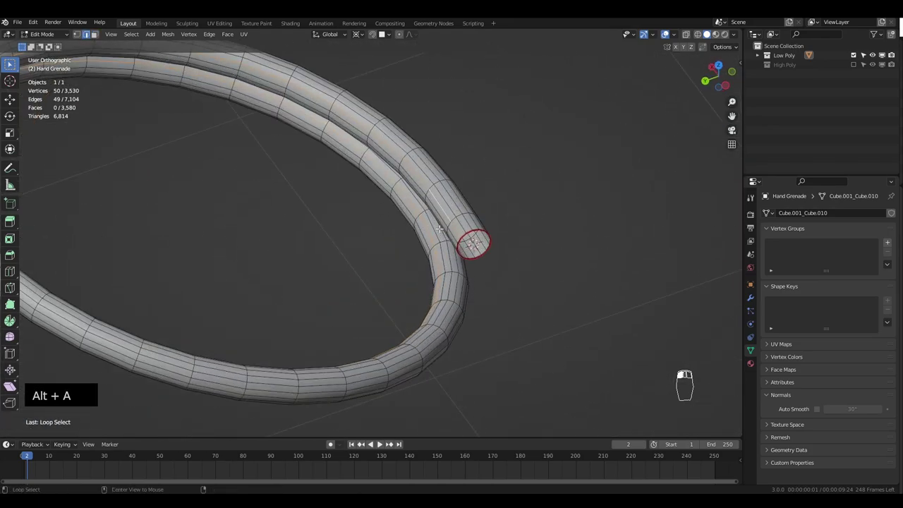
{"action": "left_click", "coordinate": [464, 251], "text": "alt"}
{"action": "middle_click_drag", "start_coordinate": [456, 280], "coordinate": [437, 218]}
{"action": "scroll", "coordinate": [499, 231], "scroll_direction": "down", "scroll_amount": 2}
{"action": "key", "text": "ctrl+e"}
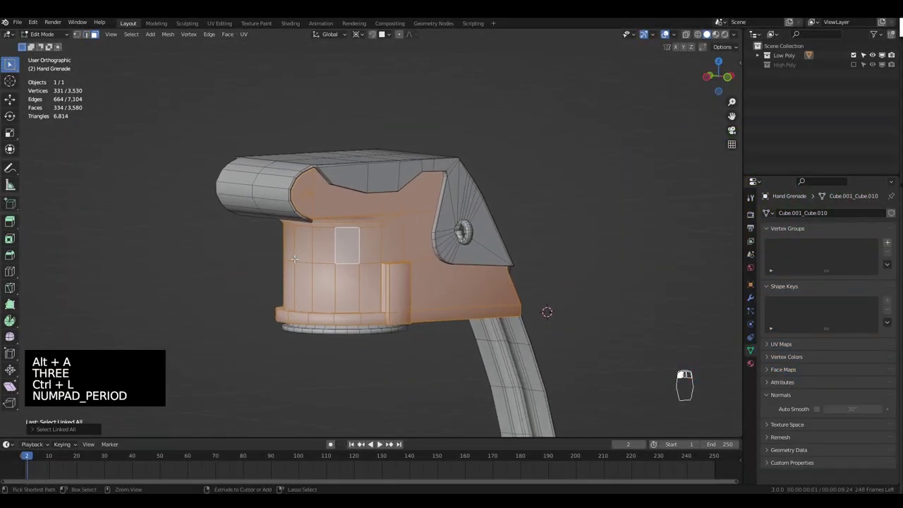
Step: Isolate the fuse head by inverting its linked selection and hiding all other parts
{"action": "key", "text": "ctrl+i"}
{"action": "key", "text": "h"}
{"action": "key", "text": "2"}
{"action": "middle_click_drag", "start_coordinate": [355, 277], "coordinate": [367, 168]}
{"action": "key", "text": "alt+h"}
{"action": "key", "text": "ctrl+z"}
Step: Select the edge path along the underside of the fuse head's rolled front and mark it as a seam
{"action": "left_click", "coordinate": [195, 230], "text": "ctrl"}
{"action": "middle_click_drag", "start_coordinate": [196, 230], "coordinate": [236, 206]}
{"action": "scroll", "coordinate": [220, 192], "scroll_direction": "up", "scroll_amount": 5}
{"action": "key", "text": "g"}
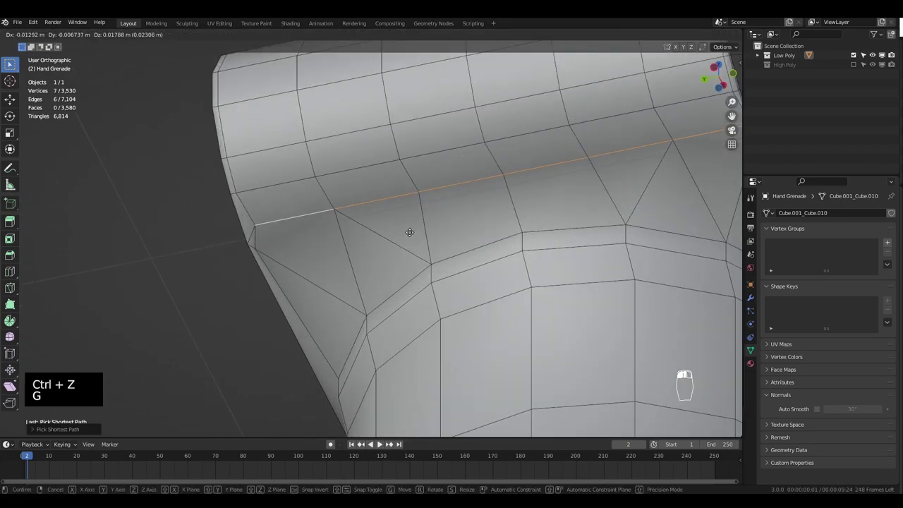
{"action": "right_click", "coordinate": [409, 231]}
{"action": "scroll", "coordinate": [412, 268], "scroll_direction": "down", "scroll_amount": 5}
{"action": "middle_click_drag", "start_coordinate": [573, 201], "coordinate": [524, 215]}
{"action": "key", "text": "ctrl+e"}
{"action": "left_click", "coordinate": [524, 216]}
{"action": "key", "text": "alt+a"}
{"action": "middle_click_drag", "start_coordinate": [360, 237], "coordinate": [409, 346]}
{"action": "left_click", "coordinate": [415, 281]}
{"action": "key", "text": "alt+h"}
{"action": "key", "text": "ctrl+z"}
{"action": "key", "text": "ctrl+z"}
{"action": "key", "text": "ctrl+z"}
{"action": "scroll", "coordinate": [418, 307], "scroll_direction": "up", "scroll_amount": 1}
Step: Select the rim edge path along one side of the fuse head's rolled front
{"action": "key", "text": "alt+a"}
{"action": "left_click", "coordinate": [397, 319]}
{"action": "scroll", "coordinate": [397, 315], "scroll_direction": "down", "scroll_amount": 4}
{"action": "left_click", "coordinate": [439, 218], "text": "ctrl"}
{"action": "middle_click_drag", "start_coordinate": [439, 218], "coordinate": [369, 289], "text": "shift"}
{"action": "middle_click_drag", "start_coordinate": [369, 288], "coordinate": [493, 289]}
{"action": "key", "text": "ctrl+z"}
{"action": "key", "text": "ctrl+e"}
{"action": "left_click", "coordinate": [458, 238]}
{"action": "left_click", "coordinate": [471, 226], "text": "ctrl"}
{"action": "scroll", "coordinate": [463, 269], "scroll_direction": "down", "scroll_amount": 3}
{"action": "middle_click_drag", "start_coordinate": [299, 256], "coordinate": [317, 228]}
{"action": "scroll", "coordinate": [318, 228], "scroll_direction": "up", "scroll_amount": 3}
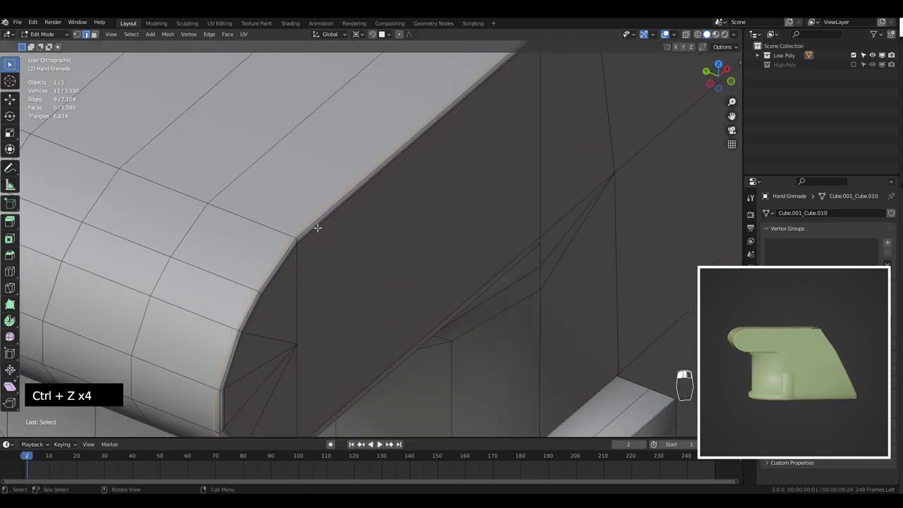
Step: Extend the rim path along the fuse head's top side edge and mark it as a seam
{"action": "middle_click_drag", "start_coordinate": [262, 297], "coordinate": [370, 282]}
{"action": "key", "text": "ctrl+e"}
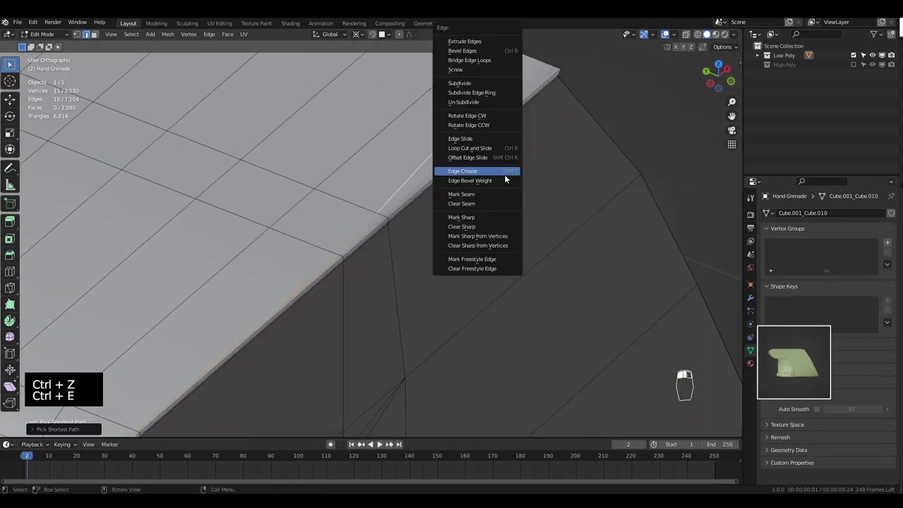
{"action": "left_click", "coordinate": [504, 175]}
{"action": "key", "text": "ctrl+e"}
{"action": "left_click", "coordinate": [513, 233]}
{"action": "scroll", "coordinate": [460, 245], "scroll_direction": "down", "scroll_amount": 5}
{"action": "middle_click_drag", "start_coordinate": [459, 245], "coordinate": [487, 234]}
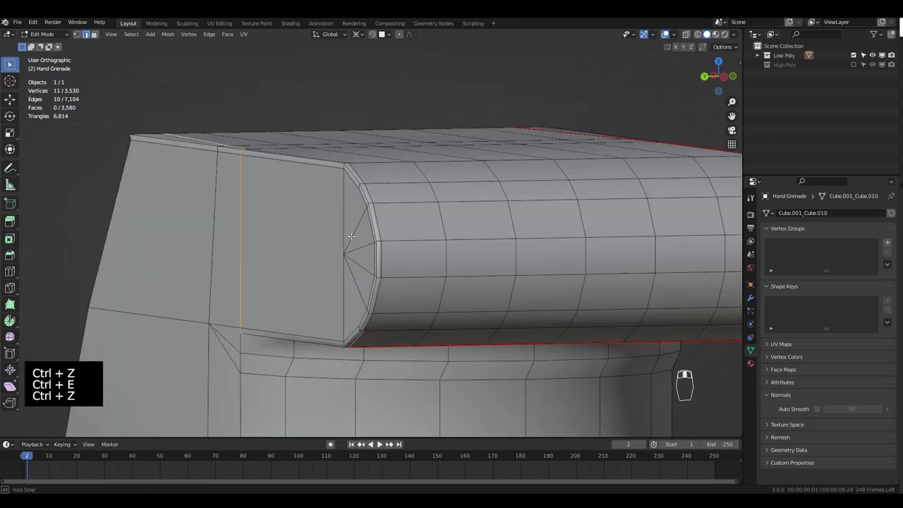
Step: Undo the wrong path, mark the fuse head's opposite top side edge as a seam, and select the linked top faces
{"action": "key", "text": "ctrl+z"}
{"action": "middle_click_drag", "start_coordinate": [409, 152], "coordinate": [328, 127]}
{"action": "scroll", "coordinate": [328, 127], "scroll_direction": "down", "scroll_amount": 3}
{"action": "left_click", "coordinate": [438, 199]}
{"action": "scroll", "coordinate": [419, 245], "scroll_direction": "down", "scroll_amount": 4}
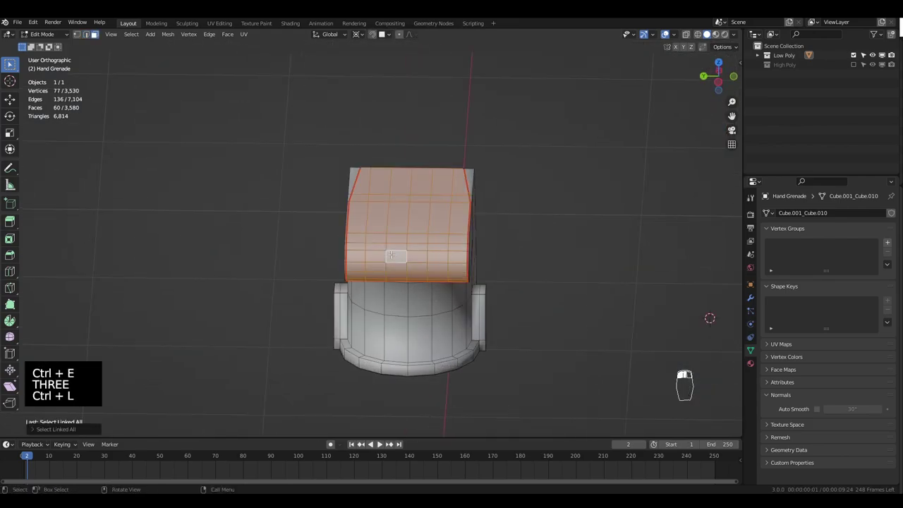
Step: Select the edge loop around the rounded collar on the fuse head's underside
{"action": "middle_click_drag", "start_coordinate": [482, 309], "coordinate": [466, 88]}
{"action": "key", "text": "2"}
{"action": "scroll", "coordinate": [409, 234], "scroll_direction": "up", "scroll_amount": 3}
{"action": "left_click", "coordinate": [370, 199], "text": "alt"}
{"action": "scroll", "coordinate": [464, 235], "scroll_direction": "up", "scroll_amount": 4}
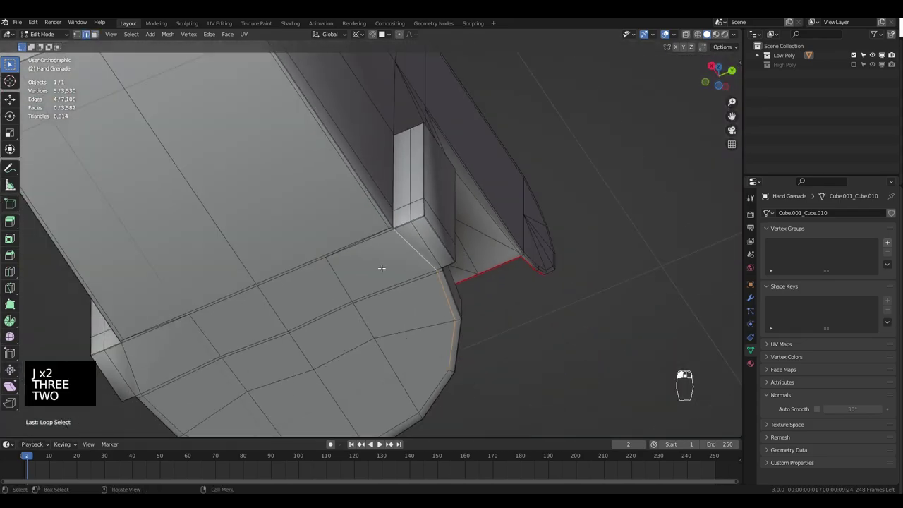
{"action": "middle_click_drag", "start_coordinate": [383, 268], "coordinate": [417, 283]}
{"action": "scroll", "coordinate": [417, 282], "scroll_direction": "down", "scroll_amount": 2}
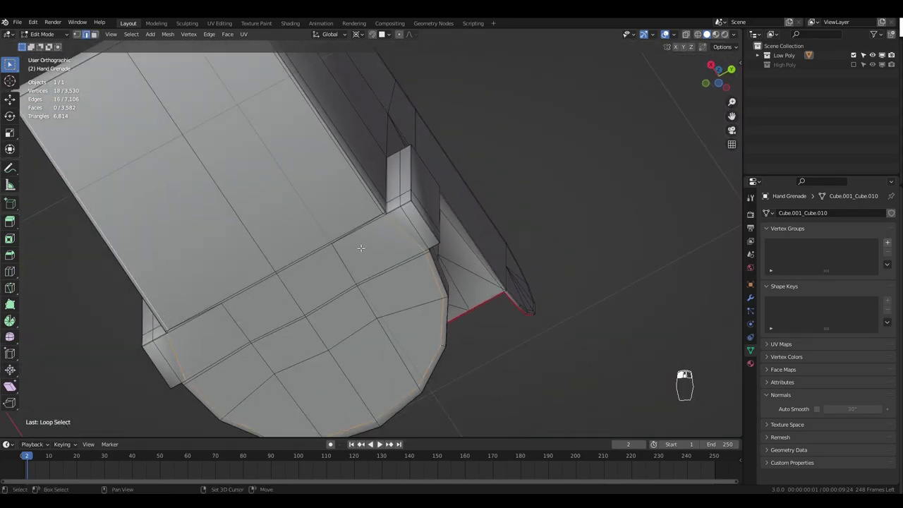
{"action": "scroll", "coordinate": [361, 249], "scroll_direction": "up", "scroll_amount": 1}
Step: Add the remaining underside outline edges of the fuse head to the selection and mark them as a seam
{"action": "left_click", "coordinate": [372, 186], "text": "alt+shift"}
{"action": "middle_click_drag", "start_coordinate": [388, 209], "coordinate": [266, 281], "text": "shift"}
{"action": "scroll", "coordinate": [282, 275], "scroll_direction": "up", "scroll_amount": 9}
{"action": "scroll", "coordinate": [250, 331], "scroll_direction": "up", "scroll_amount": 4}
{"action": "middle_click_drag", "start_coordinate": [125, 339], "coordinate": [428, 230], "text": "shift"}
{"action": "left_click", "coordinate": [251, 331], "text": "shift"}
{"action": "scroll", "coordinate": [251, 330], "scroll_direction": "down", "scroll_amount": 9}
{"action": "middle_click_drag", "start_coordinate": [298, 293], "coordinate": [441, 231], "text": "shift"}
{"action": "scroll", "coordinate": [441, 231], "scroll_direction": "up", "scroll_amount": 8}
{"action": "key", "text": "ctrl+z"}
{"action": "left_click", "coordinate": [586, 265], "text": "shift"}
{"action": "scroll", "coordinate": [587, 264], "scroll_direction": "down", "scroll_amount": 8}
{"action": "middle_click_drag", "start_coordinate": [600, 249], "coordinate": [444, 250], "text": "shift"}
{"action": "scroll", "coordinate": [502, 290], "scroll_direction": "down", "scroll_amount": 6}
{"action": "key", "text": "ctrl+e"}
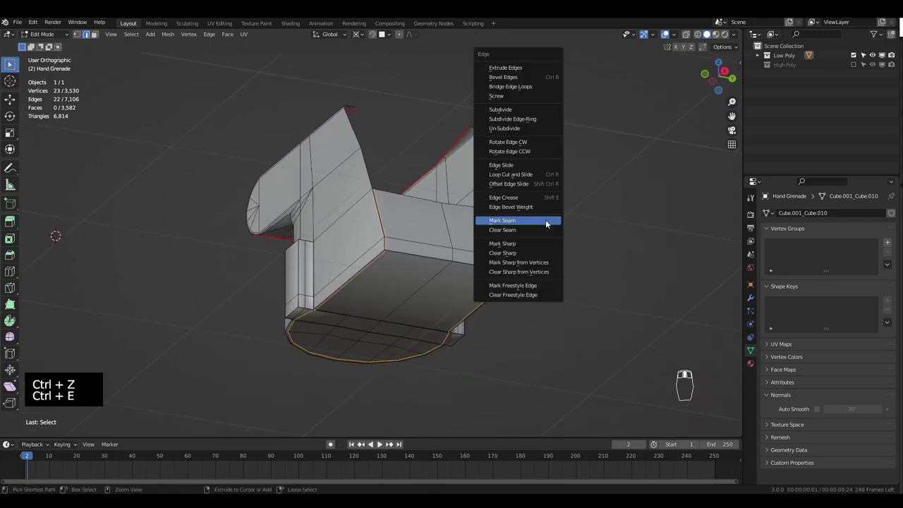
{"action": "left_click", "coordinate": [504, 218]}
Step: Switch to face selection, reveal all hidden grenade parts and clear the selection
{"action": "middle_click_drag", "start_coordinate": [504, 218], "coordinate": [473, 232]}
{"action": "key", "text": "3"}
{"action": "key", "text": "alt+h"}
{"action": "middle_click_drag", "start_coordinate": [465, 266], "coordinate": [445, 314]}
{"action": "key", "text": "alt+a"}
{"action": "key", "text": "alt+a"}
{"action": "scroll", "coordinate": [434, 321], "scroll_direction": "down", "scroll_amount": 4}
{"action": "key", "text": "alt+a"}
{"action": "scroll", "coordinate": [409, 321], "scroll_direction": "up", "scroll_amount": 3}
Step: Split the viewport, turn the new area into a UV Editor, and unwrap the isolated fuse head
{"action": "left_click_drag", "start_coordinate": [739, 26], "coordinate": [494, 28]}
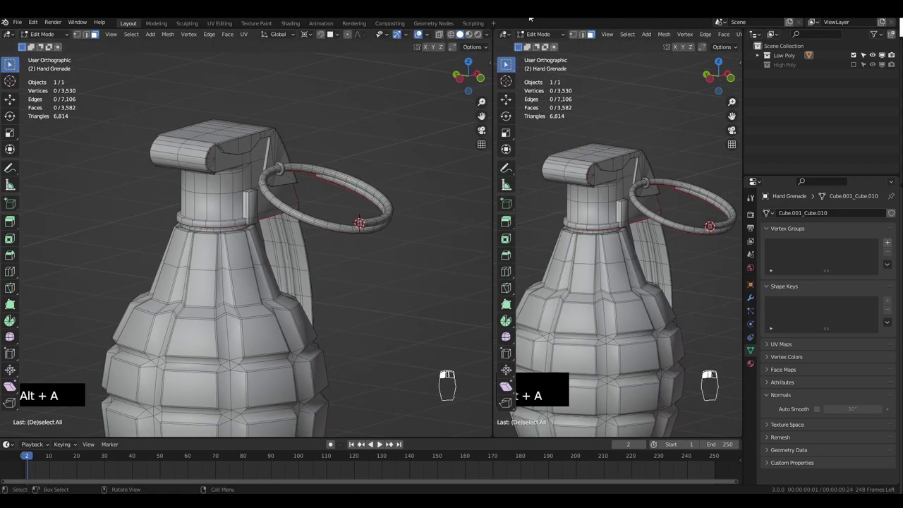
{"action": "left_click", "coordinate": [505, 34]}
{"action": "left_click", "coordinate": [522, 81]}
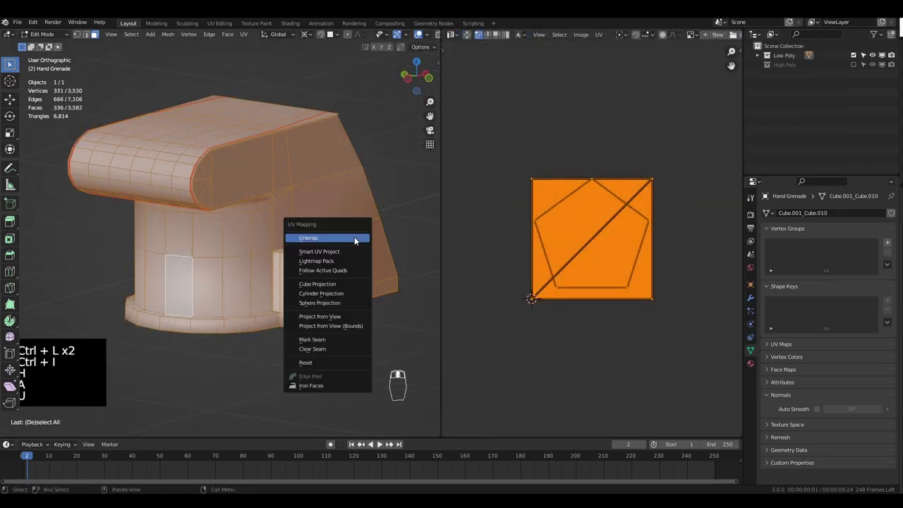
{"action": "left_click", "coordinate": [355, 242]}
{"action": "scroll", "coordinate": [614, 262], "scroll_direction": "up", "scroll_amount": 4}
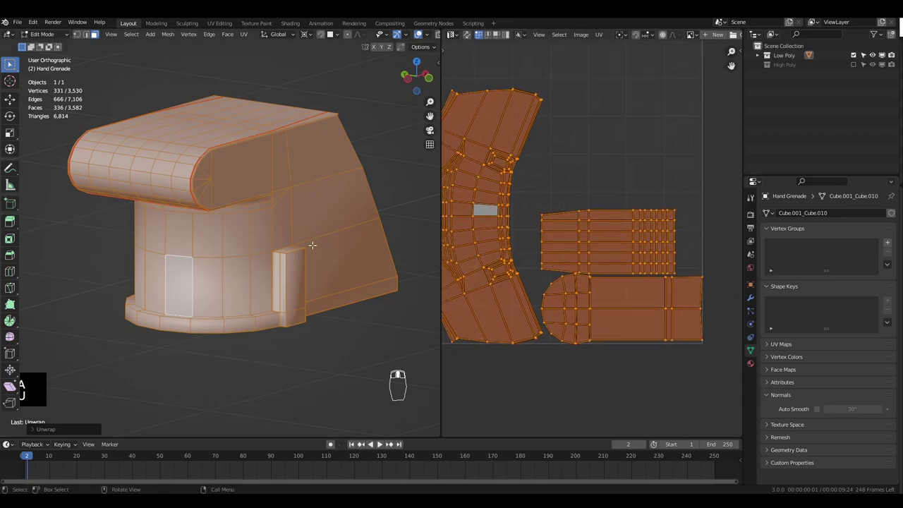
Step: Reveal all parts and isolate the lever by inverting its linked selection and hiding everything else
{"action": "key", "text": "alt+h"}
{"action": "key", "text": "alt+a"}
{"action": "key", "text": "alt+a"}
{"action": "left_click", "coordinate": [258, 181]}
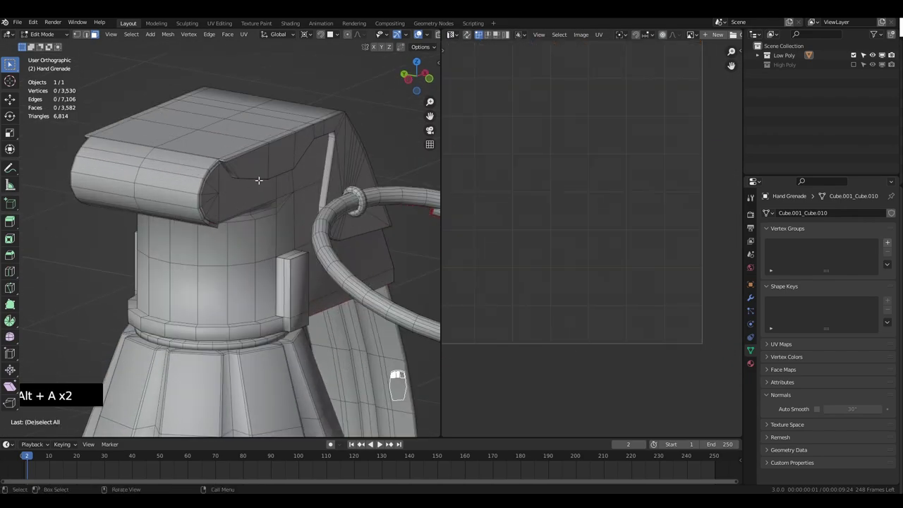
{"action": "key", "text": "alt+a"}
{"action": "left_click", "coordinate": [295, 194]}
{"action": "key", "text": "ctrl+l"}
{"action": "key", "text": "ctrl+i"}
{"action": "key", "text": "h"}
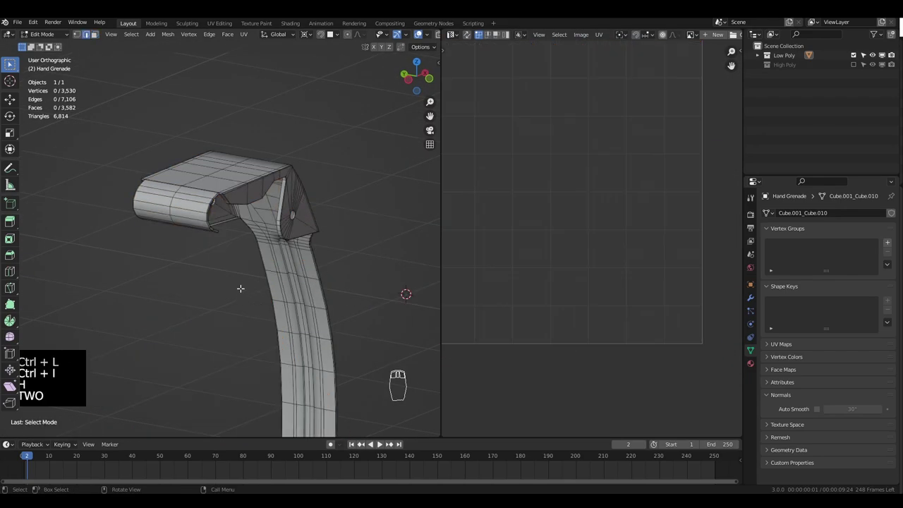
Step: Try to select the rim edge loop along one side of the lever's curled end
{"action": "middle_click_drag", "start_coordinate": [254, 277], "coordinate": [300, 240]}
{"action": "scroll", "coordinate": [300, 282], "scroll_direction": "up", "scroll_amount": 4}
{"action": "middle_click_drag", "start_coordinate": [304, 304], "coordinate": [290, 266]}
{"action": "scroll", "coordinate": [296, 198], "scroll_direction": "up", "scroll_amount": 5}
{"action": "left_click", "coordinate": [299, 158], "text": "alt"}
{"action": "scroll", "coordinate": [291, 164], "scroll_direction": "down", "scroll_amount": 6}
{"action": "middle_click_drag", "start_coordinate": [291, 164], "coordinate": [276, 180]}
{"action": "scroll", "coordinate": [261, 218], "scroll_direction": "up", "scroll_amount": 4}
{"action": "left_click", "coordinate": [264, 216], "text": "alt"}
{"action": "scroll", "coordinate": [264, 216], "scroll_direction": "down", "scroll_amount": 5}
{"action": "middle_click_drag", "start_coordinate": [264, 216], "coordinate": [181, 212]}
{"action": "key", "text": "ctrl+z"}
Step: Try to add the curled end's lip and opposite rim edge loops to the lever selection
{"action": "scroll", "coordinate": [333, 220], "scroll_direction": "up", "scroll_amount": 3}
{"action": "scroll", "coordinate": [165, 220], "scroll_direction": "up", "scroll_amount": 4}
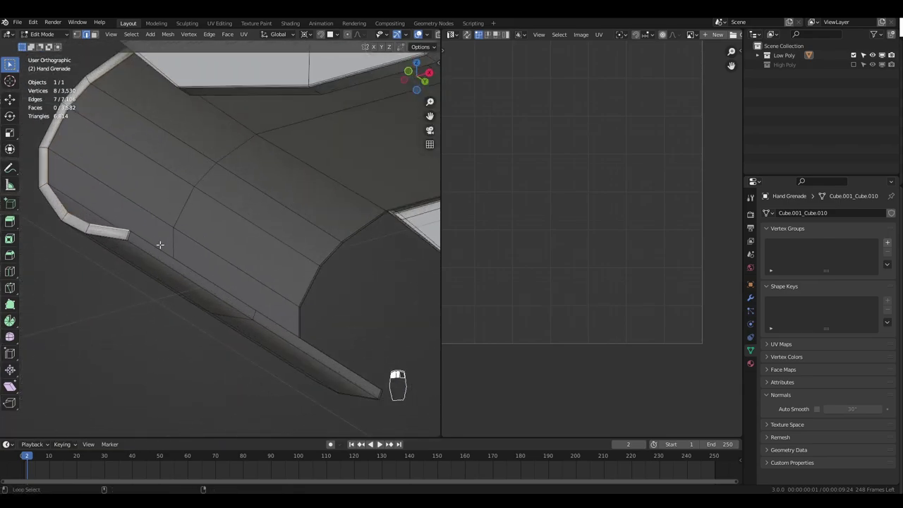
{"action": "left_click", "coordinate": [160, 245], "text": "alt+shift"}
{"action": "middle_click_drag", "start_coordinate": [160, 245], "coordinate": [139, 210]}
{"action": "scroll", "coordinate": [169, 211], "scroll_direction": "up", "scroll_amount": 6}
{"action": "middle_click_drag", "start_coordinate": [396, 190], "coordinate": [232, 243], "text": "shift"}
{"action": "left_click", "coordinate": [292, 236], "text": "alt+shift"}
{"action": "scroll", "coordinate": [296, 220], "scroll_direction": "down", "scroll_amount": 6}
{"action": "scroll", "coordinate": [230, 188], "scroll_direction": "up", "scroll_amount": 3}
{"action": "middle_click_drag", "start_coordinate": [297, 219], "coordinate": [321, 243]}
{"action": "middle_click_drag", "start_coordinate": [358, 397], "coordinate": [297, 223]}
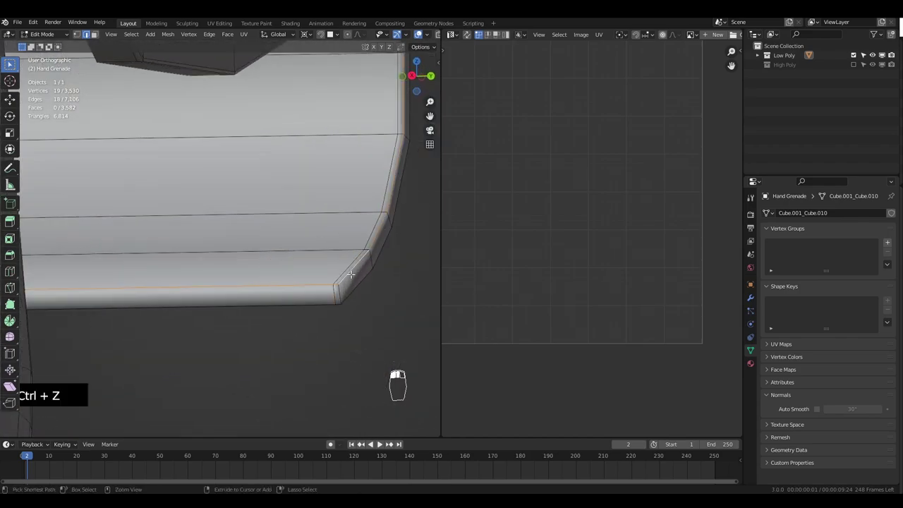
Step: Select the path from the curl's lip along one inner rim of the lever and mark it as a seam
{"action": "key", "text": "ctrl+e"}
{"action": "left_click", "coordinate": [339, 293], "text": "ctrl"}
{"action": "scroll", "coordinate": [307, 162], "scroll_direction": "down", "scroll_amount": 6}
{"action": "scroll", "coordinate": [306, 170], "scroll_direction": "up", "scroll_amount": 5}
{"action": "key", "text": "ctrl+z"}
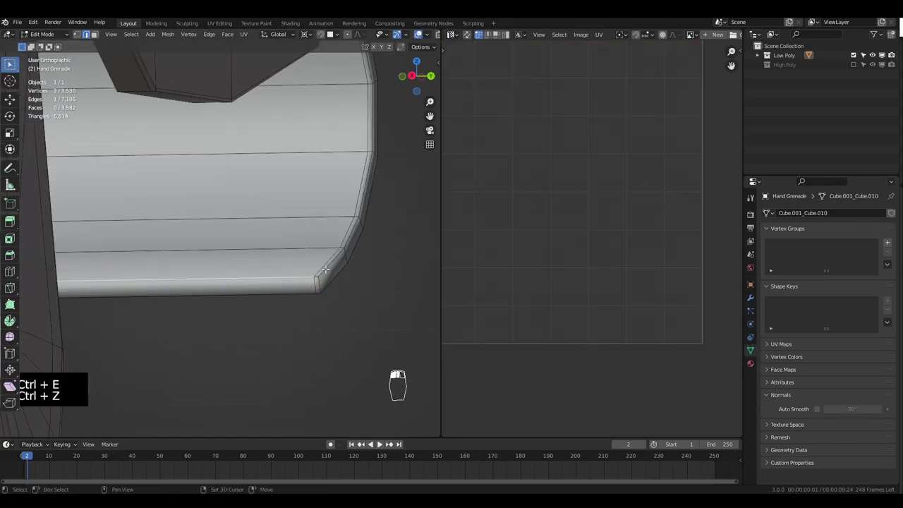
{"action": "left_click", "coordinate": [324, 266], "text": "ctrl"}
{"action": "middle_click_drag", "start_coordinate": [324, 266], "coordinate": [264, 223]}
{"action": "key", "text": "KP_5"}
{"action": "left_click", "coordinate": [346, 224]}
Step: Select the path along the lip and the curl's other inner rim and mark it as a seam
{"action": "middle_click_drag", "start_coordinate": [346, 224], "coordinate": [297, 267]}
{"action": "middle_click_drag", "start_coordinate": [253, 295], "coordinate": [380, 284], "text": "shift"}
{"action": "scroll", "coordinate": [380, 284], "scroll_direction": "up", "scroll_amount": 2}
{"action": "left_click", "coordinate": [252, 162], "text": "ctrl"}
{"action": "key", "text": "ctrl+z"}
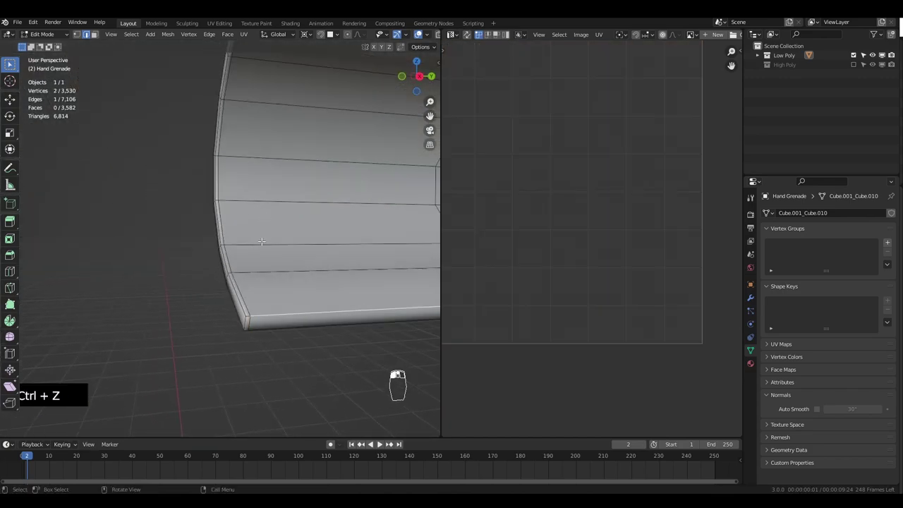
{"action": "left_click", "coordinate": [245, 282], "text": "ctrl"}
{"action": "middle_click_drag", "start_coordinate": [244, 282], "coordinate": [194, 232]}
{"action": "left_click", "coordinate": [288, 341]}
{"action": "scroll", "coordinate": [288, 341], "scroll_direction": "down", "scroll_amount": 8}
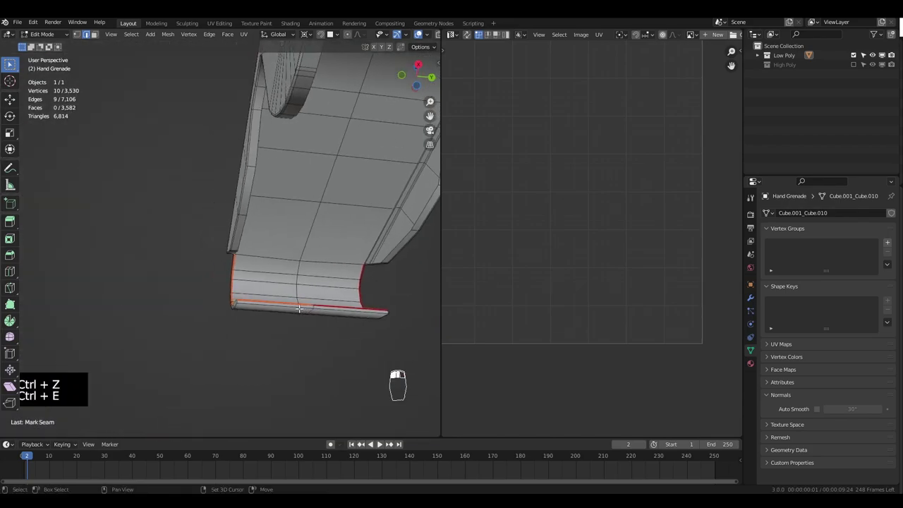
Step: Check the seam boundary by selecting the linked faces inside the lever's curl, and clear the selection
{"action": "key", "text": "3"}
{"action": "left_click", "coordinate": [269, 297]}
{"action": "middle_click_drag", "start_coordinate": [268, 297], "coordinate": [301, 238]}
{"action": "key", "text": "ctrl+l"}
{"action": "key", "text": "alt+a"}
{"action": "key", "text": "2"}
Step: Select the path along the long side edge of the lever's arm, including its bottom end, and mark it as a seam
{"action": "scroll", "coordinate": [329, 242], "scroll_direction": "up", "scroll_amount": 4}
{"action": "scroll", "coordinate": [291, 274], "scroll_direction": "up", "scroll_amount": 5}
{"action": "scroll", "coordinate": [291, 275], "scroll_direction": "down", "scroll_amount": 3}
{"action": "scroll", "coordinate": [301, 238], "scroll_direction": "up", "scroll_amount": 2}
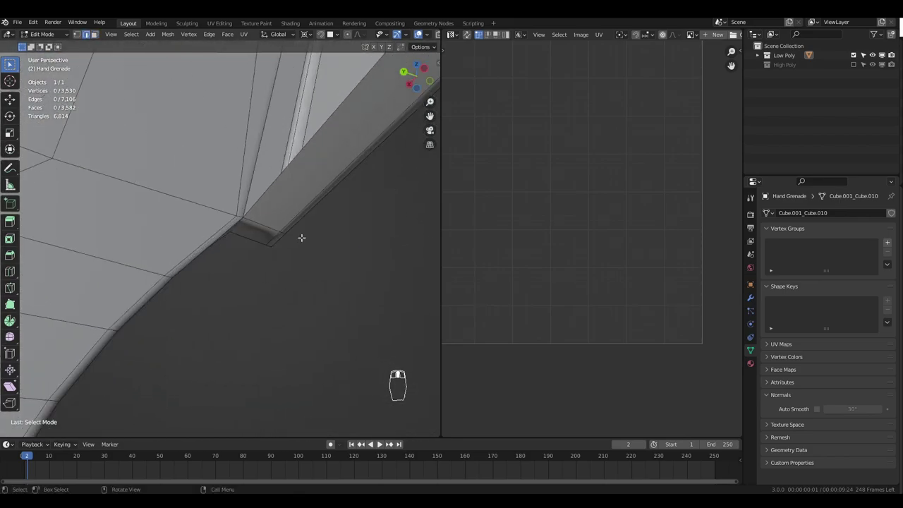
{"action": "left_click", "coordinate": [235, 216], "text": "shift"}
{"action": "scroll", "coordinate": [228, 224], "scroll_direction": "down", "scroll_amount": 6}
{"action": "middle_click_drag", "start_coordinate": [228, 224], "coordinate": [196, 243]}
{"action": "scroll", "coordinate": [247, 272], "scroll_direction": "down", "scroll_amount": 6}
{"action": "key", "text": "KP_5"}
{"action": "scroll", "coordinate": [196, 243], "scroll_direction": "up", "scroll_amount": 5}
{"action": "middle_click_drag", "start_coordinate": [182, 304], "coordinate": [256, 225], "text": "shift"}
{"action": "scroll", "coordinate": [256, 225], "scroll_direction": "up", "scroll_amount": 7}
{"action": "scroll", "coordinate": [174, 241], "scroll_direction": "down", "scroll_amount": 4}
{"action": "middle_click_drag", "start_coordinate": [174, 242], "coordinate": [423, 265], "text": "shift"}
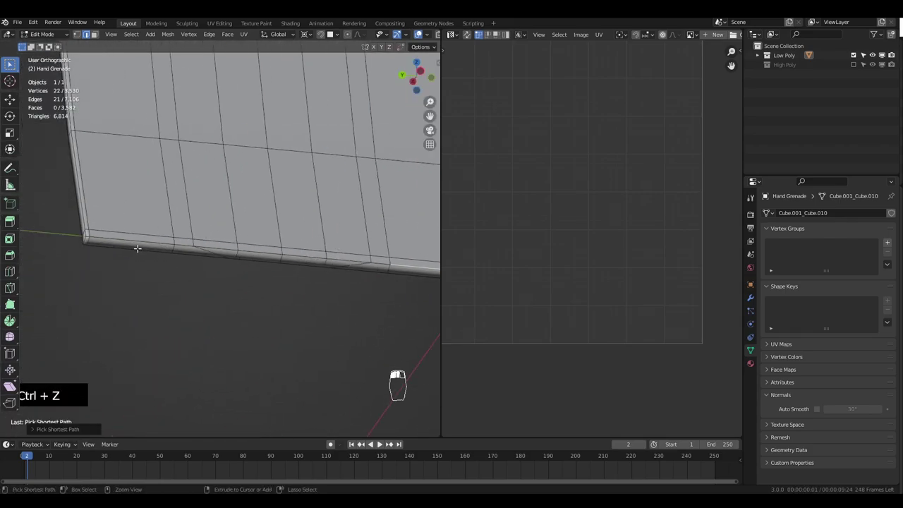
{"action": "scroll", "coordinate": [88, 202], "scroll_direction": "down", "scroll_amount": 4}
{"action": "middle_click_drag", "start_coordinate": [88, 203], "coordinate": [185, 367], "text": "shift"}
{"action": "middle_click_drag", "start_coordinate": [185, 141], "coordinate": [134, 291], "text": "shift"}
{"action": "scroll", "coordinate": [40, 172], "scroll_direction": "up", "scroll_amount": 4}
{"action": "left_click", "coordinate": [258, 257]}
Step: Select the seam-bounded linked faces from a face near the lever's bend and hide them
{"action": "key", "text": "3"}
{"action": "left_click", "coordinate": [243, 262]}
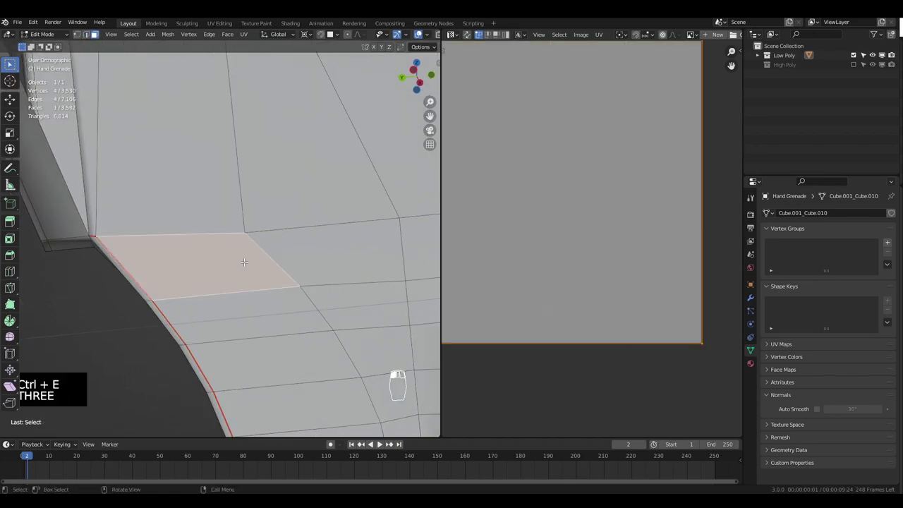
{"action": "scroll", "coordinate": [267, 238], "scroll_direction": "down", "scroll_amount": 10}
{"action": "scroll", "coordinate": [178, 263], "scroll_direction": "up", "scroll_amount": 8}
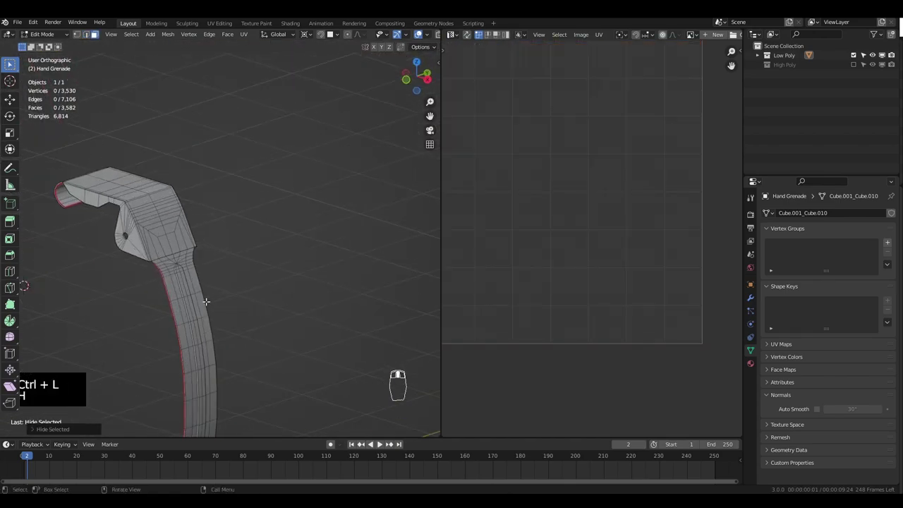
Step: Select the lever's remaining linked faces, unwrap them, and reveal the hidden geometry
{"action": "key", "text": "ctrl+l"}
{"action": "key", "text": "ctrl+l"}
{"action": "key", "text": "u"}
{"action": "left_click", "coordinate": [223, 236]}
{"action": "scroll", "coordinate": [609, 261], "scroll_direction": "down", "scroll_amount": 2}
{"action": "scroll", "coordinate": [611, 282], "scroll_direction": "up", "scroll_amount": 3}
{"action": "key", "text": "alt+h"}
Step: Isolate the pin's eyelet and two bent prongs by selecting their linked faces, inverting the selection, and hiding everything else
{"action": "scroll", "coordinate": [247, 260], "scroll_direction": "down", "scroll_amount": 4}
{"action": "middle_click_drag", "start_coordinate": [229, 262], "coordinate": [299, 248]}
{"action": "key", "text": "Tab"}
{"action": "key", "text": "Tab"}
{"action": "key", "text": "alt+a"}
{"action": "middle_click_drag", "start_coordinate": [199, 264], "coordinate": [275, 272], "text": "shift"}
{"action": "scroll", "coordinate": [268, 247], "scroll_direction": "up", "scroll_amount": 4}
{"action": "key", "text": "3"}
{"action": "left_click", "coordinate": [283, 200]}
{"action": "middle_click_drag", "start_coordinate": [283, 205], "coordinate": [169, 233]}
{"action": "left_click", "coordinate": [229, 244], "text": "shift"}
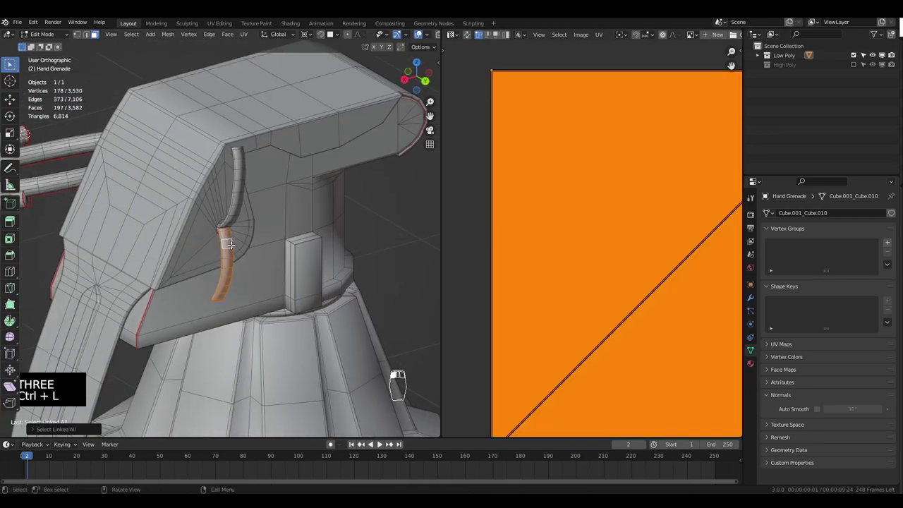
{"action": "key", "text": "ctrl+i"}
{"action": "key", "text": "h"}
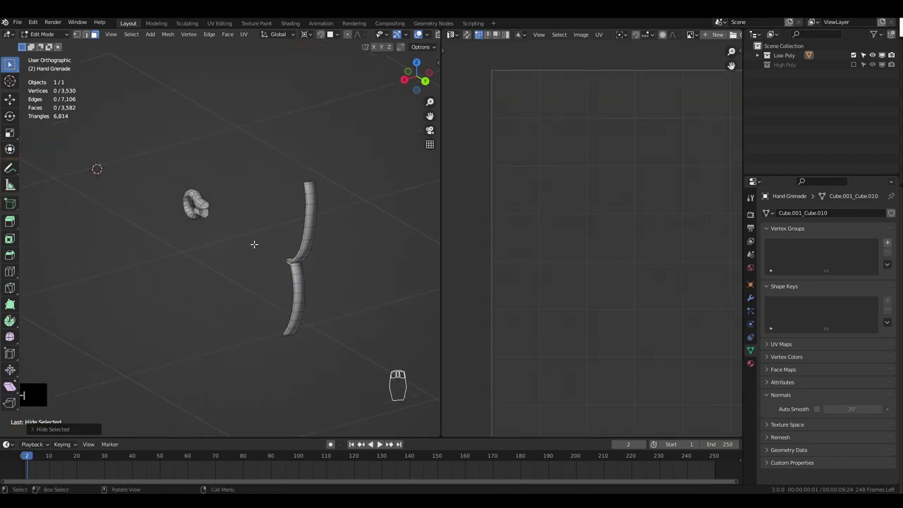
Step: Select the edge path around the inside of the pin's eyelet and mark it as a seam
{"action": "middle_click_drag", "start_coordinate": [335, 219], "coordinate": [280, 219], "text": "shift"}
{"action": "middle_click_drag", "start_coordinate": [280, 219], "coordinate": [274, 228]}
{"action": "scroll", "coordinate": [273, 227], "scroll_direction": "up", "scroll_amount": 1}
{"action": "left_click", "coordinate": [256, 231], "text": "alt"}
{"action": "scroll", "coordinate": [255, 231], "scroll_direction": "up", "scroll_amount": 4}
{"action": "left_click", "coordinate": [180, 160], "text": "alt+shift"}
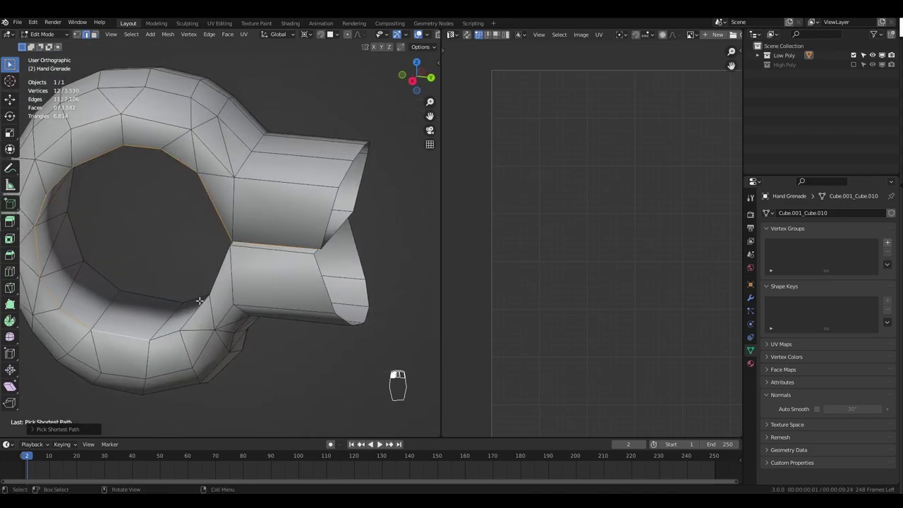
{"action": "middle_click_drag", "start_coordinate": [214, 286], "coordinate": [182, 248]}
{"action": "key", "text": "ctrl+e"}
{"action": "left_click", "coordinate": [321, 256]}
Step: Select the edge path along the upper prong and across its end, and mark it as a seam
{"action": "scroll", "coordinate": [320, 254], "scroll_direction": "down", "scroll_amount": 6}
{"action": "scroll", "coordinate": [212, 279], "scroll_direction": "up", "scroll_amount": 5}
{"action": "left_click", "coordinate": [218, 288], "text": "alt"}
{"action": "middle_click_drag", "start_coordinate": [129, 305], "coordinate": [195, 309]}
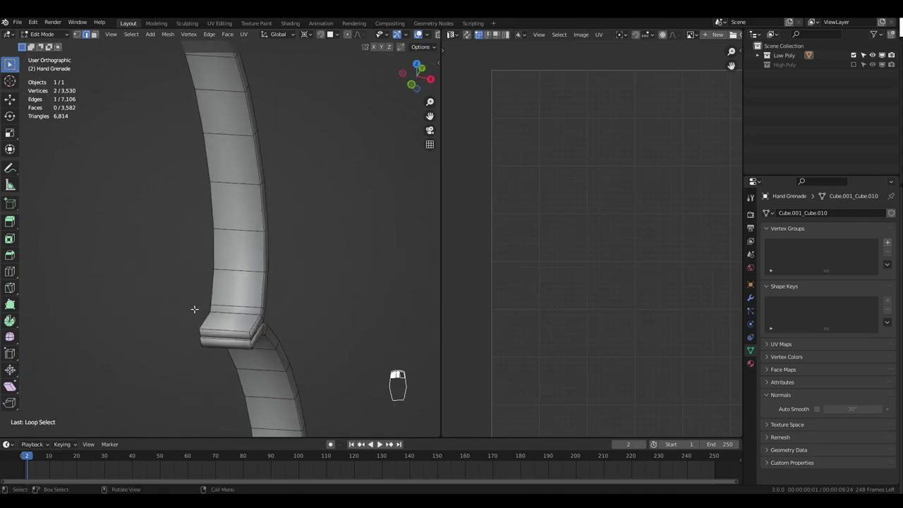
{"action": "left_click", "coordinate": [230, 330], "text": "ctrl"}
{"action": "key", "text": "ctrl+e"}
{"action": "left_click", "coordinate": [336, 262]}
Step: Select the edge path along the lower prong between its two ends and mark it as a seam
{"action": "scroll", "coordinate": [282, 260], "scroll_direction": "down", "scroll_amount": 4}
{"action": "middle_click_drag", "start_coordinate": [238, 260], "coordinate": [243, 322]}
{"action": "scroll", "coordinate": [243, 322], "scroll_direction": "up", "scroll_amount": 5}
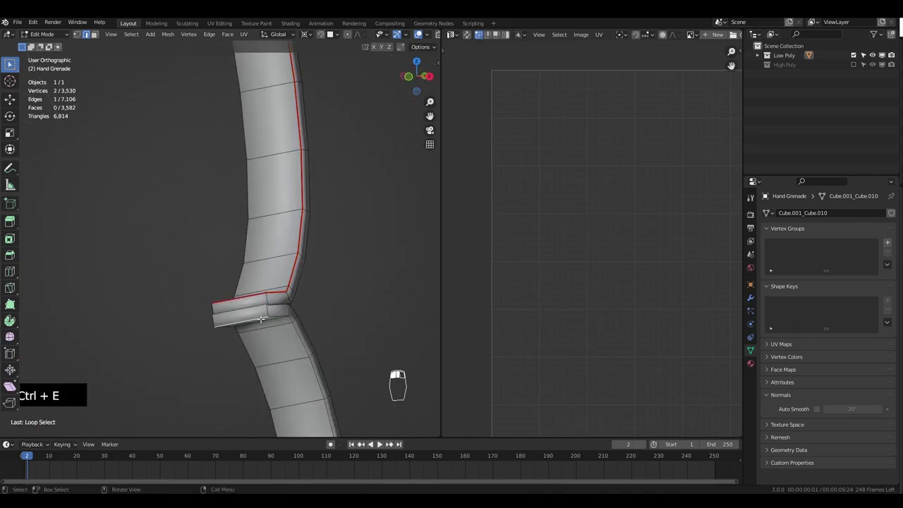
{"action": "middle_click_drag", "start_coordinate": [317, 357], "coordinate": [270, 203], "text": "shift"}
{"action": "middle_click_drag", "start_coordinate": [270, 349], "coordinate": [251, 166], "text": "shift"}
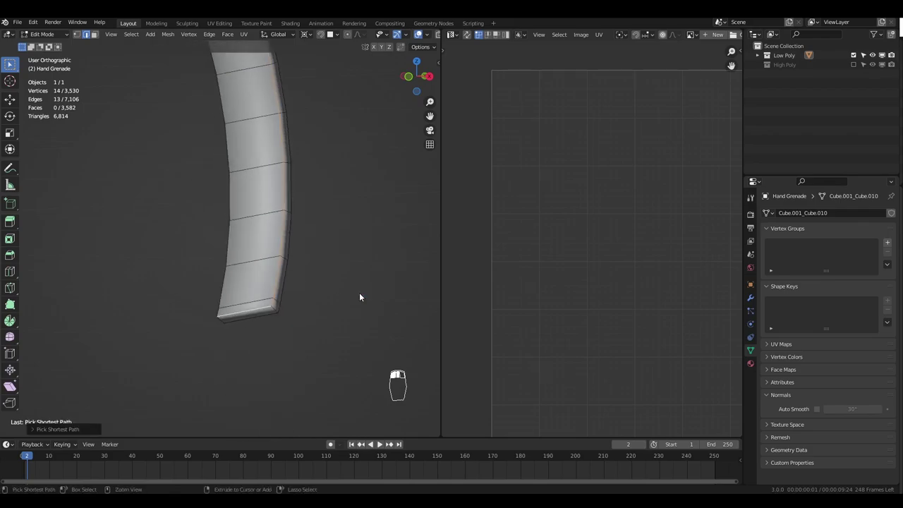
{"action": "left_click", "coordinate": [249, 311], "text": "ctrl"}
{"action": "key", "text": "ctrl+e"}
{"action": "left_click", "coordinate": [360, 296]}
Step: Reveal all hidden grenade parts, select the whole mesh, and return to Object Mode
{"action": "scroll", "coordinate": [292, 296], "scroll_direction": "down", "scroll_amount": 4}
{"action": "key", "text": "alt+h"}
{"action": "key", "text": "a"}
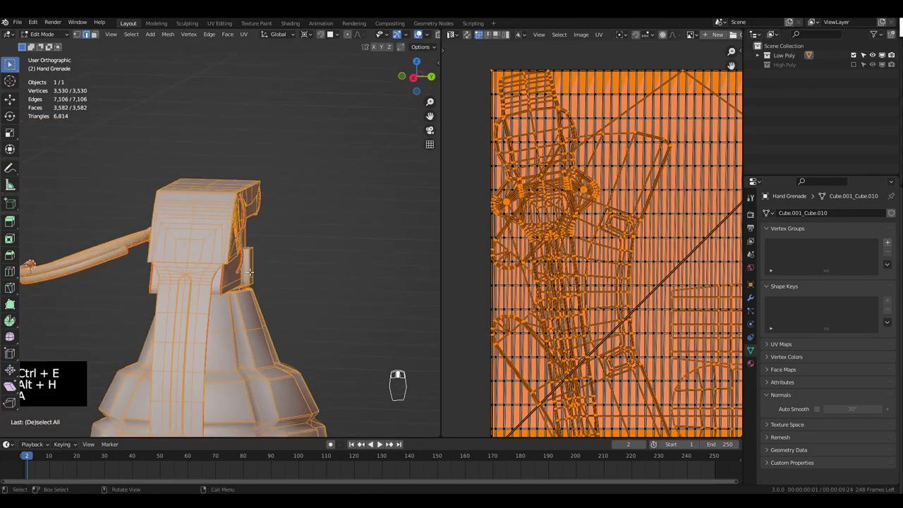
{"action": "scroll", "coordinate": [268, 257], "scroll_direction": "down", "scroll_amount": 4}
{"action": "middle_click_drag", "start_coordinate": [268, 258], "coordinate": [268, 145], "text": "shift"}
{"action": "middle_click_drag", "start_coordinate": [296, 212], "coordinate": [190, 239]}
{"action": "key", "text": "Tab"}
{"action": "middle_click_drag", "start_coordinate": [339, 282], "coordinate": [265, 288]}
{"action": "scroll", "coordinate": [265, 287], "scroll_direction": "down", "scroll_amount": 1}
Step: Change the Hand_Grenade material's surface to Emission and colour it with a new Color Grid image texture
{"action": "left_click", "coordinate": [750, 364]}
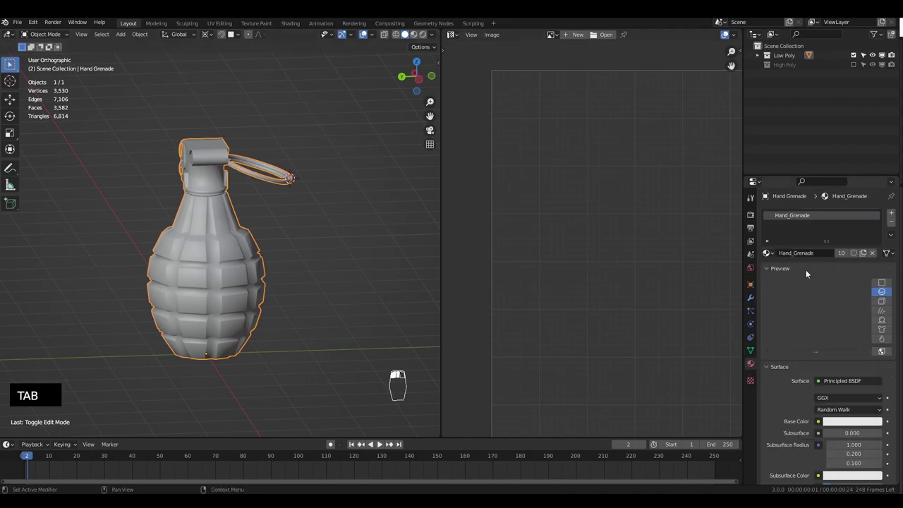
{"action": "left_click", "coordinate": [837, 379]}
{"action": "left_click", "coordinate": [765, 194]}
{"action": "left_click", "coordinate": [818, 398]}
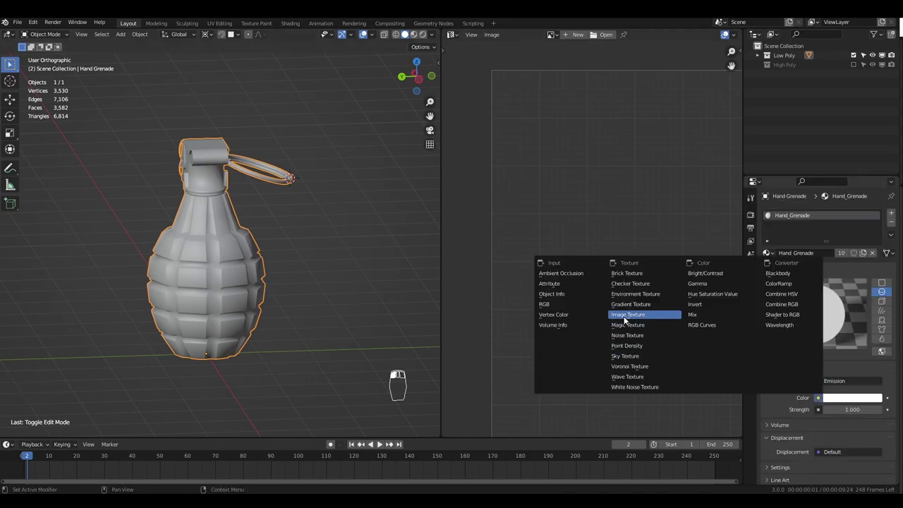
{"action": "left_click", "coordinate": [625, 315]}
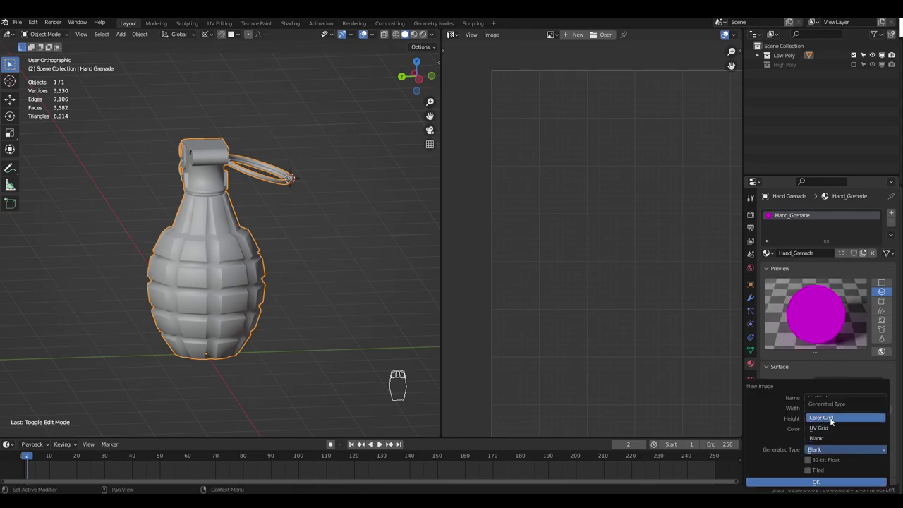
{"action": "left_click", "coordinate": [816, 482]}
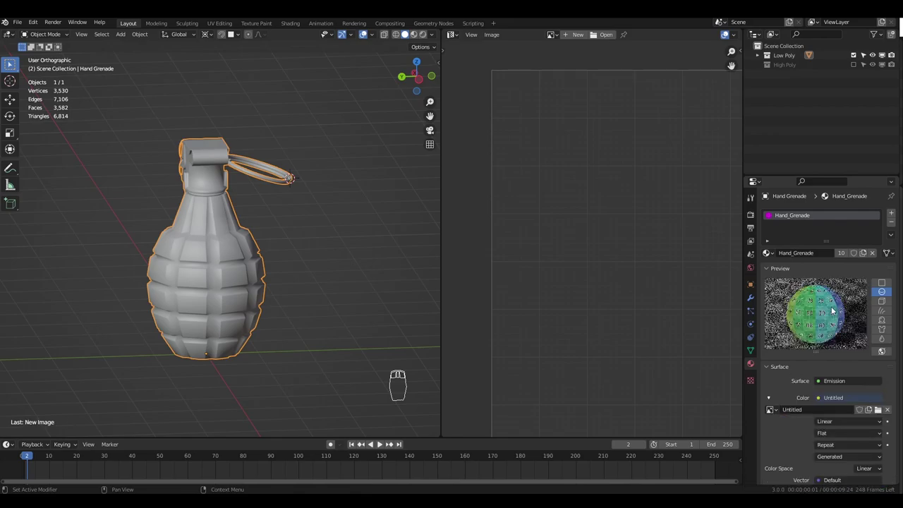
Step: Select the whole grenade mesh in Edit Mode and unwrap it
{"action": "key", "text": "Tab"}
{"action": "key", "text": "a"}
{"action": "key", "text": "a"}
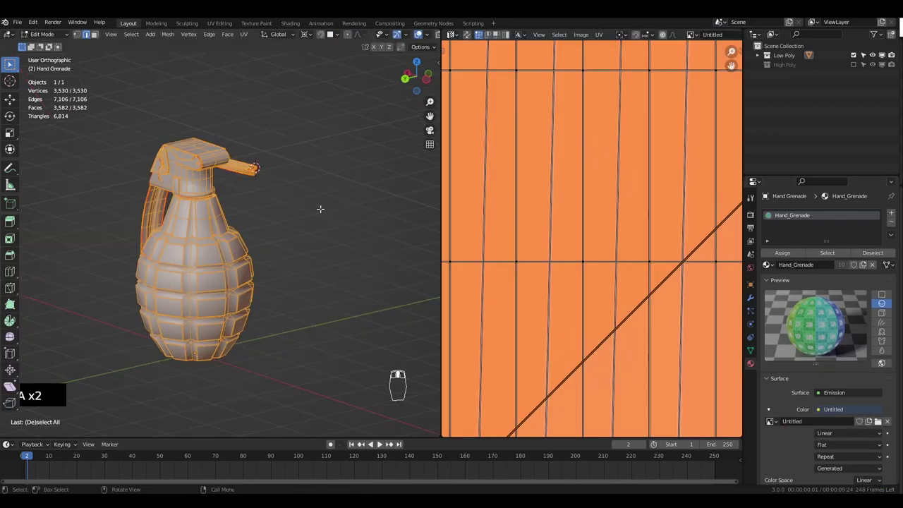
{"action": "key", "text": "u"}
{"action": "left_click", "coordinate": [277, 213]}
Step: Switch the viewport to Material Preview and examine the grid texture on the grenade for stretching
{"action": "scroll", "coordinate": [676, 267], "scroll_direction": "down", "scroll_amount": 8}
{"action": "middle_click_drag", "start_coordinate": [141, 264], "coordinate": [252, 223]}
{"action": "key", "text": "z"}
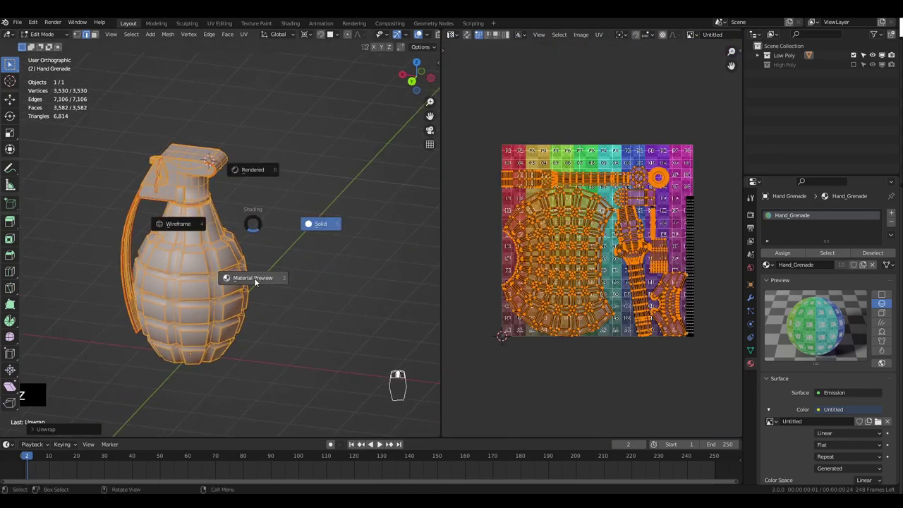
{"action": "left_click", "coordinate": [255, 282]}
{"action": "middle_click_drag", "start_coordinate": [252, 279], "coordinate": [84, 268]}
{"action": "key", "text": "Tab"}
{"action": "scroll", "coordinate": [279, 269], "scroll_direction": "up", "scroll_amount": 5}
{"action": "scroll", "coordinate": [227, 119], "scroll_direction": "up", "scroll_amount": 6}
{"action": "key", "text": "Tab"}
{"action": "key", "text": "Tab"}
{"action": "middle_click_drag", "start_coordinate": [367, 310], "coordinate": [112, 333]}
{"action": "scroll", "coordinate": [255, 332], "scroll_direction": "down", "scroll_amount": 2}
{"action": "key", "text": "Tab"}
{"action": "key", "text": "Tab"}
{"action": "key", "text": "Tab"}
Step: Examine the UV islands over the colour grid using a linked selection from the lever's top and the full mesh
{"action": "key", "text": "3"}
{"action": "left_click", "coordinate": [261, 161]}
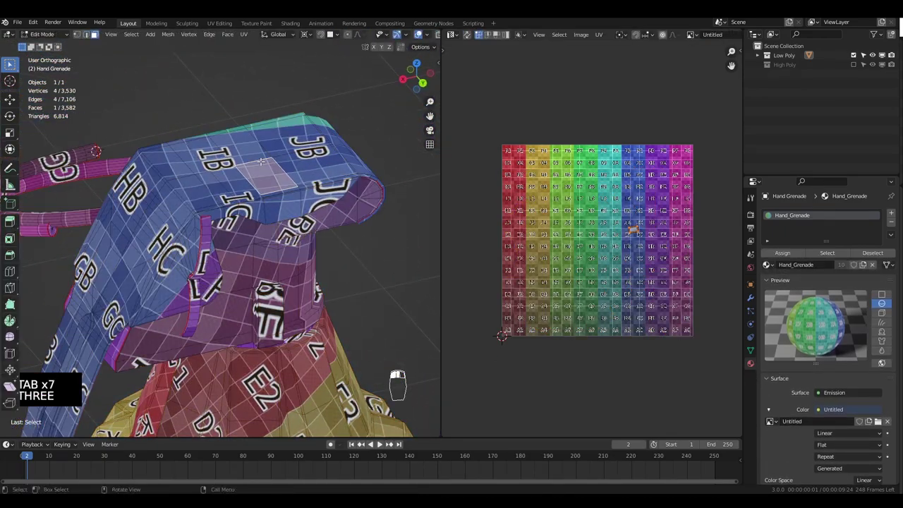
{"action": "key", "text": "ctrl+l"}
{"action": "key", "text": "a"}
{"action": "scroll", "coordinate": [579, 257], "scroll_direction": "up", "scroll_amount": 5}
{"action": "key", "text": "alt+a"}
{"action": "key", "text": "a"}
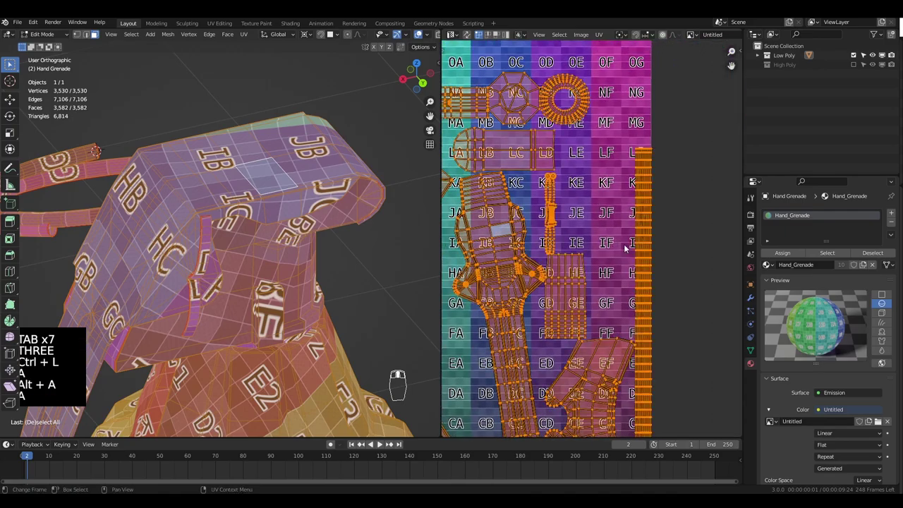
{"action": "scroll", "coordinate": [628, 254], "scroll_direction": "up", "scroll_amount": 3}
{"action": "scroll", "coordinate": [638, 229], "scroll_direction": "down", "scroll_amount": 7}
{"action": "scroll", "coordinate": [613, 240], "scroll_direction": "up", "scroll_amount": 7}
{"action": "key", "text": "alt+a"}
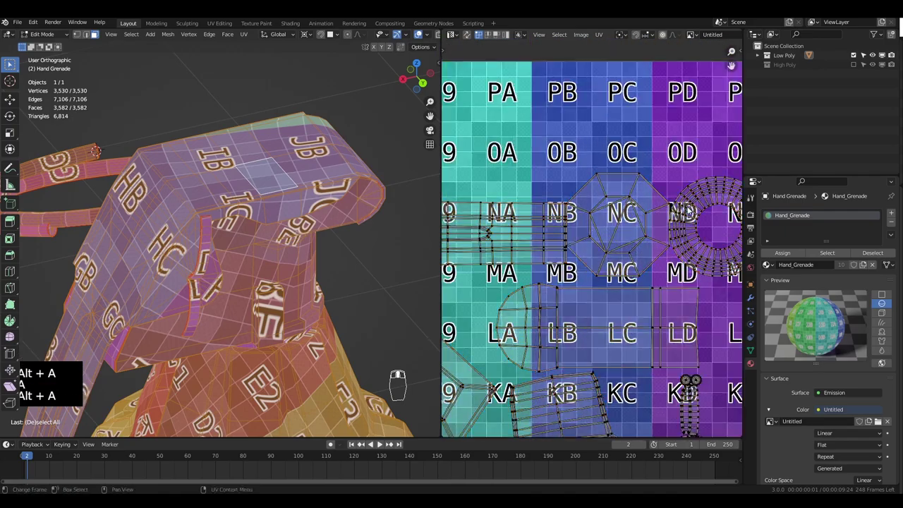
Step: Try to select the ring-shaped UV island and locate its faces on the model
{"action": "middle_click_drag", "start_coordinate": [691, 210], "coordinate": [571, 226]}
{"action": "scroll", "coordinate": [571, 226], "scroll_direction": "up", "scroll_amount": 1}
{"action": "key", "text": "b"}
{"action": "left_click_drag", "start_coordinate": [619, 185], "coordinate": [686, 279]}
{"action": "key", "text": "ctrl+l"}
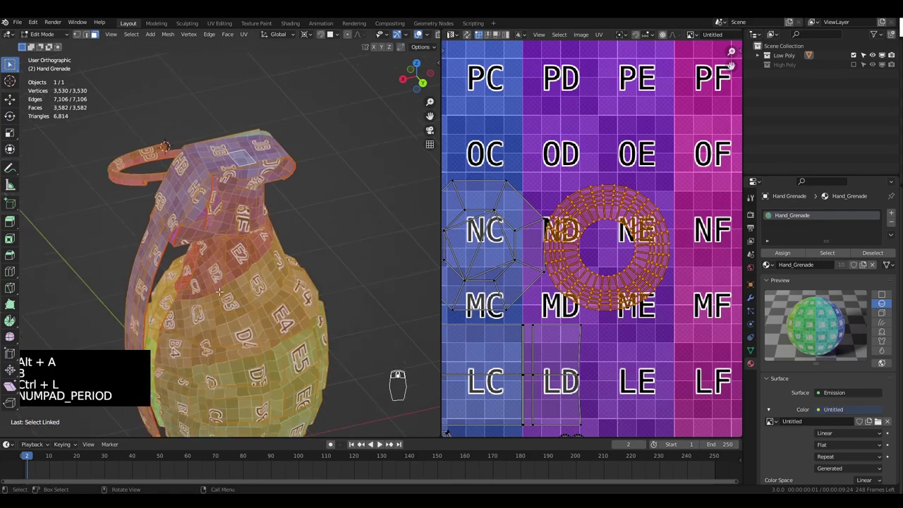
{"action": "key", "text": "KP_5"}
{"action": "key", "text": "alt+a"}
Step: Enable UV sync selection and select the whole ring-shaped UV island with its linked faces
{"action": "left_click", "coordinate": [467, 35]}
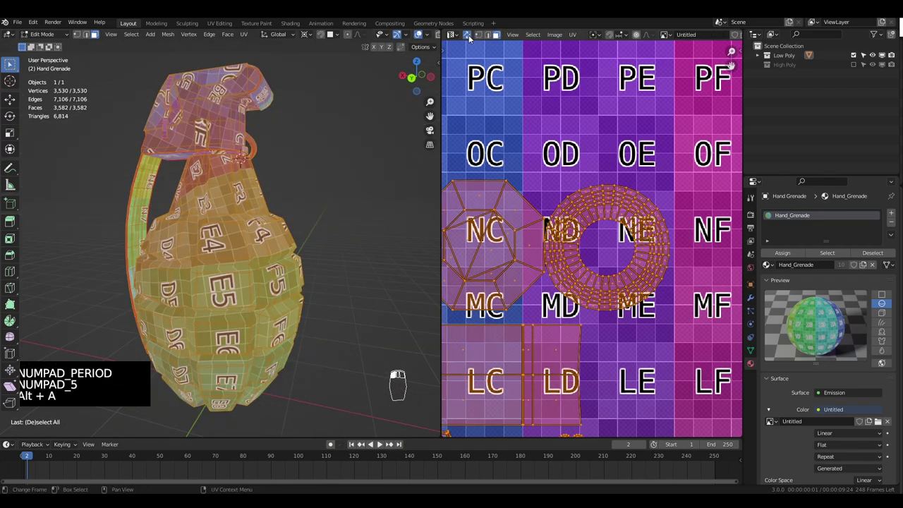
{"action": "key", "text": "alt+a"}
{"action": "key", "text": "3"}
{"action": "key", "text": "a"}
{"action": "key", "text": "alt+a"}
{"action": "key", "text": "3"}
{"action": "key", "text": "ctrl+l"}
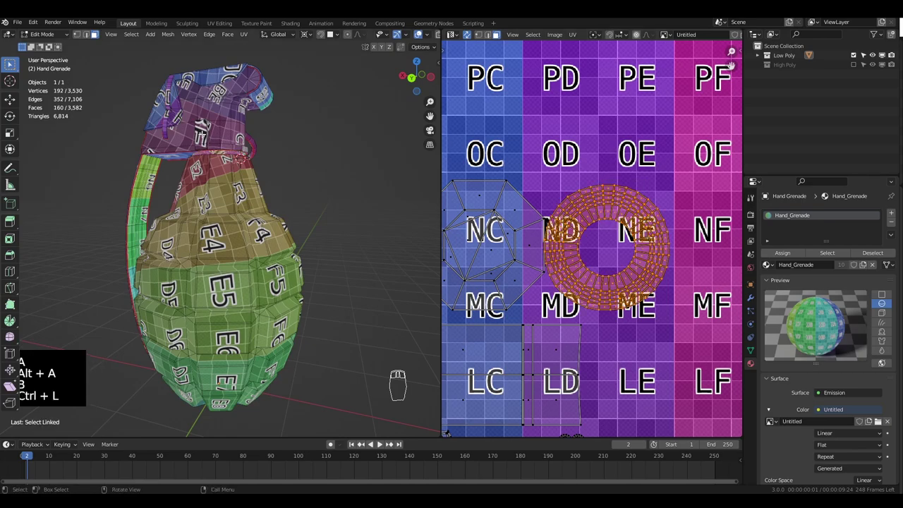
Step: Frame the selected neck ring in Solid shading and isolate it by entering local view and hiding all other faces
{"action": "key", "text": "KP_Decimal"}
{"action": "key", "text": "z"}
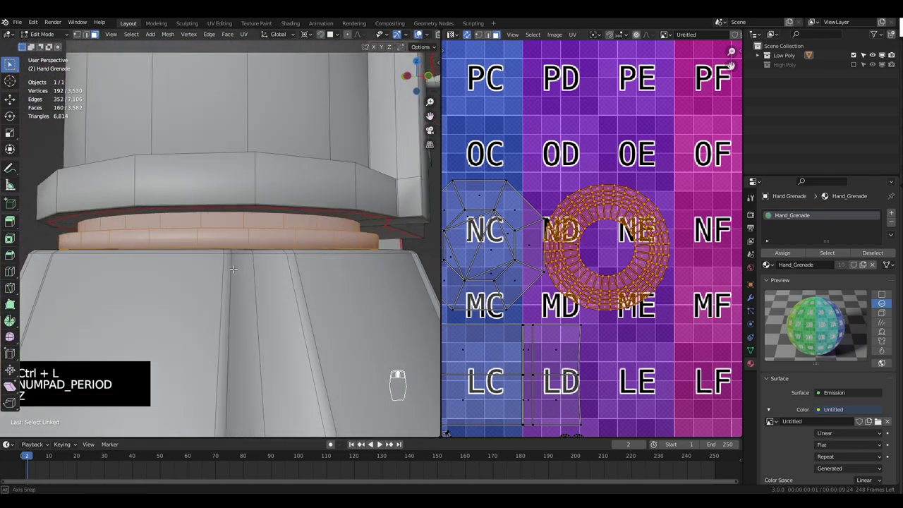
{"action": "key", "text": "KP_Divide"}
{"action": "key", "text": "KP_5"}
{"action": "key", "text": "ctrl+i"}
{"action": "key", "text": "h"}
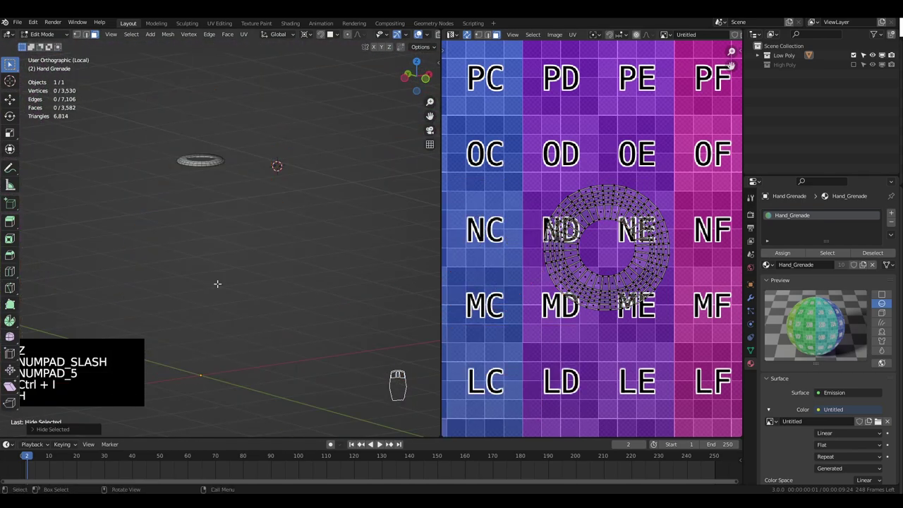
Step: Select a seam edge on the isolated neck ring in edge mode and mark it as a seam
{"action": "key", "text": "2"}
{"action": "middle_click_drag", "start_coordinate": [258, 248], "coordinate": [279, 317], "text": "shift"}
{"action": "scroll", "coordinate": [318, 310], "scroll_direction": "up", "scroll_amount": 5}
{"action": "key", "text": "alt+a"}
{"action": "scroll", "coordinate": [346, 293], "scroll_direction": "up", "scroll_amount": 2}
{"action": "scroll", "coordinate": [258, 275], "scroll_direction": "up", "scroll_amount": 3}
{"action": "middle_click_drag", "start_coordinate": [350, 278], "coordinate": [324, 238]}
{"action": "key", "text": "ctrl+z"}
{"action": "key", "text": "ctrl+e"}
{"action": "left_click", "coordinate": [325, 251]}
Step: Reveal all hidden parts, select the entire grenade mesh, and unwrap it with the updated seams
{"action": "key", "text": "alt+h"}
{"action": "key", "text": "a"}
{"action": "key", "text": "u"}
{"action": "left_click", "coordinate": [354, 218]}
{"action": "scroll", "coordinate": [596, 249], "scroll_direction": "down", "scroll_amount": 5}
{"action": "middle_click_drag", "start_coordinate": [565, 261], "coordinate": [600, 235]}
{"action": "scroll", "coordinate": [601, 239], "scroll_direction": "up", "scroll_amount": 3}
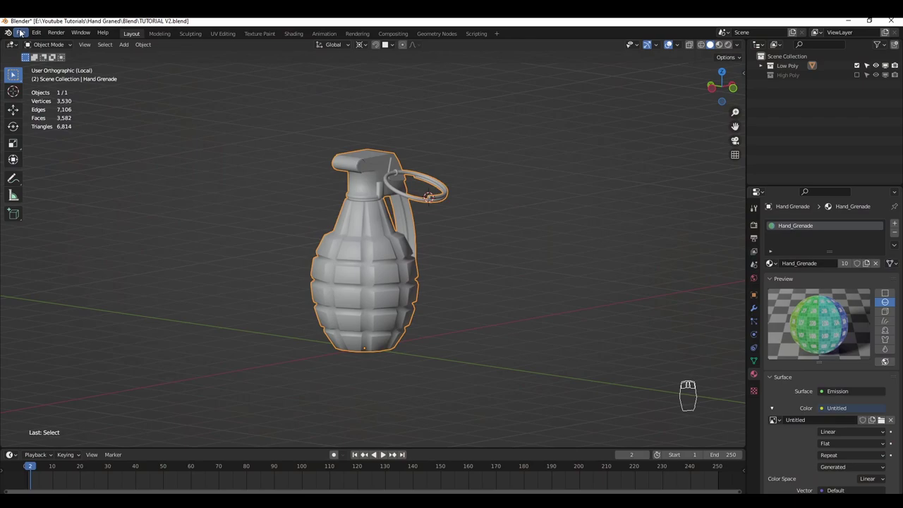
Step: Export the selected grenade as a Wavefront OBJ file named TUTORIAL V2.obj, limited to the selection
{"action": "left_click", "coordinate": [21, 33]}
{"action": "mouse_move", "coordinate": [43, 169]}
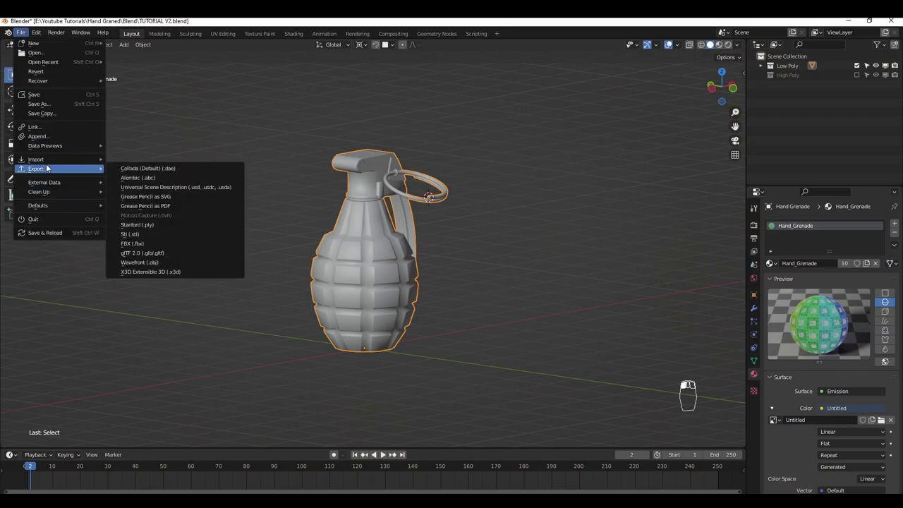
{"action": "left_click", "coordinate": [136, 261]}
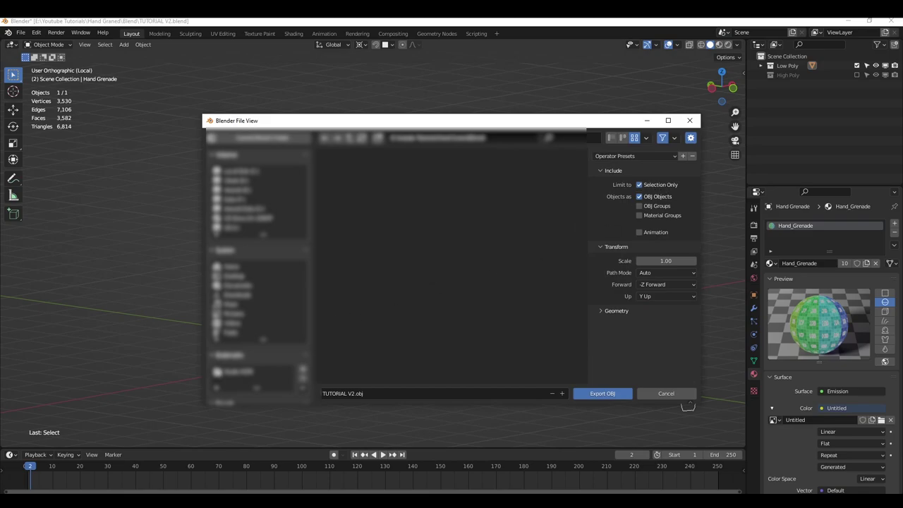
{"action": "left_click", "coordinate": [597, 393]}
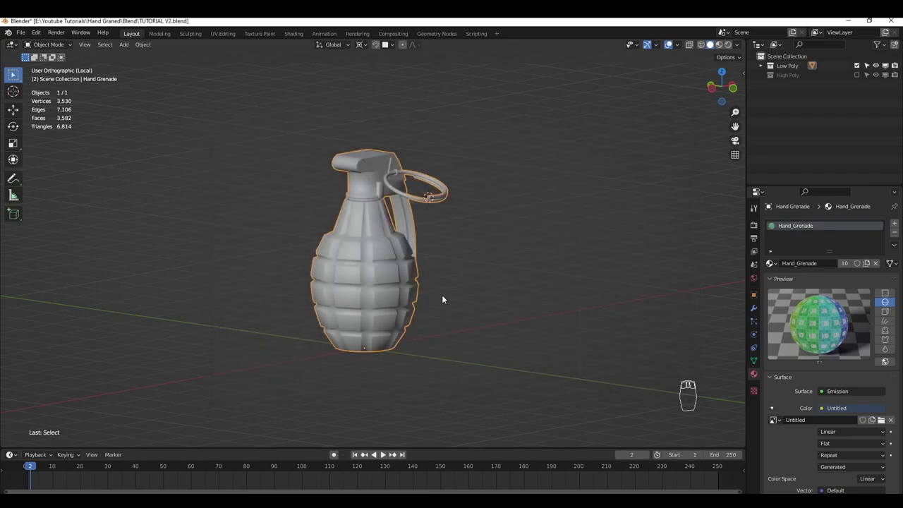
Step: Exclude the Low Poly collection, enable the High Poly collection, and select all of its objects
{"action": "left_click", "coordinate": [856, 65]}
{"action": "left_click", "coordinate": [858, 75]}
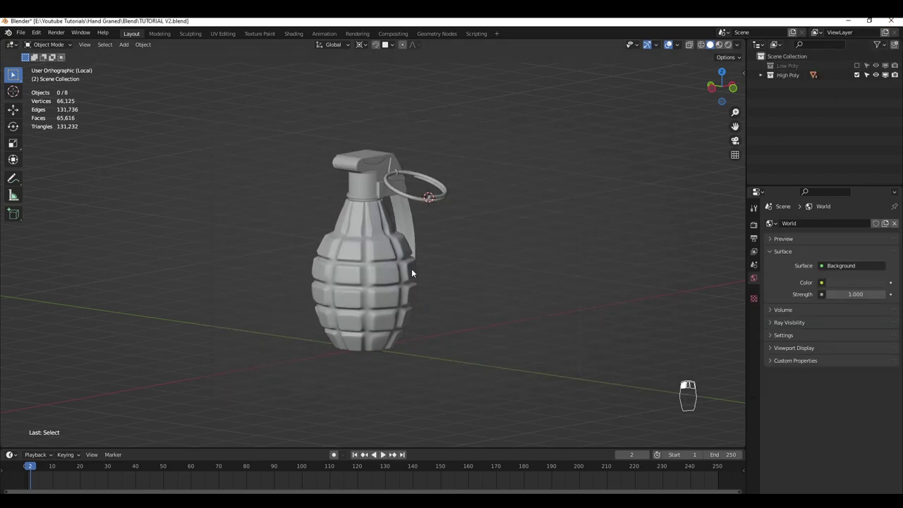
{"action": "key", "text": "a"}
Step: Export the selected high-poly objects as a Wavefront OBJ file named HighPoly, limited to the selection
{"action": "left_click", "coordinate": [21, 33]}
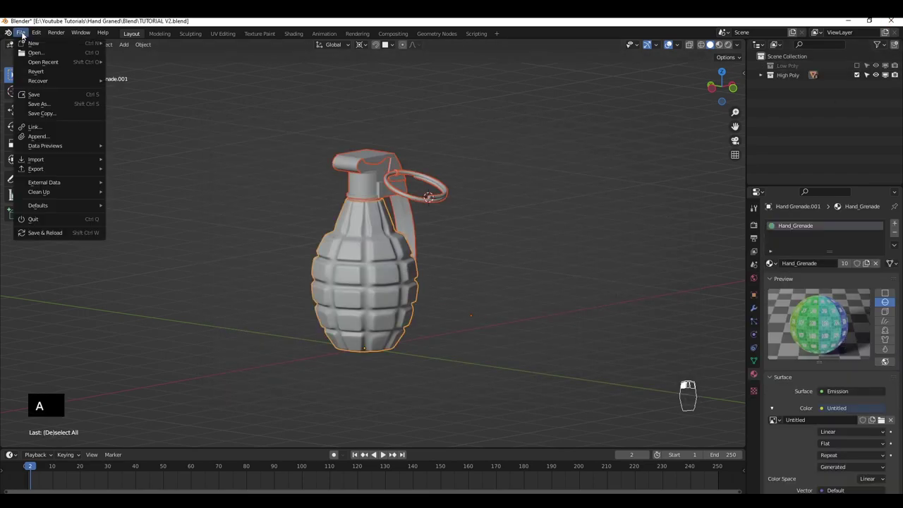
{"action": "mouse_move", "coordinate": [42, 169]}
{"action": "left_click", "coordinate": [139, 262]}
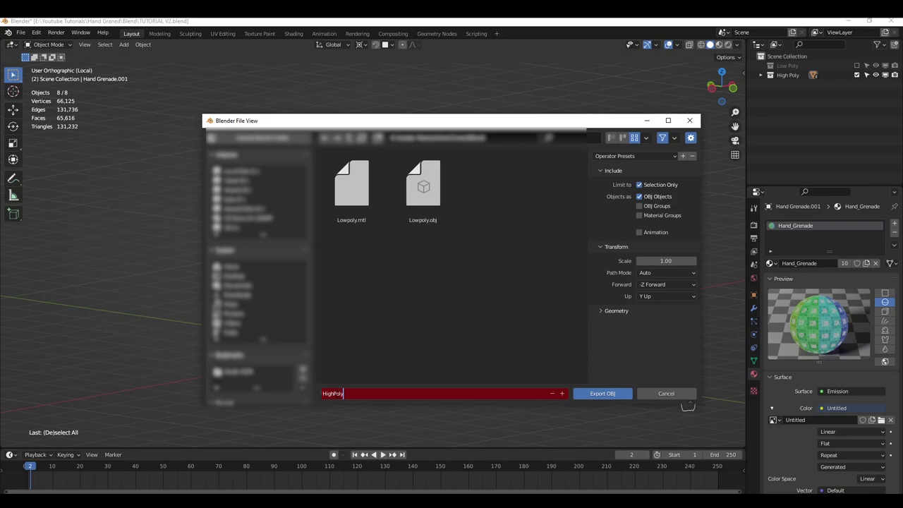
{"action": "left_click", "coordinate": [600, 394]}
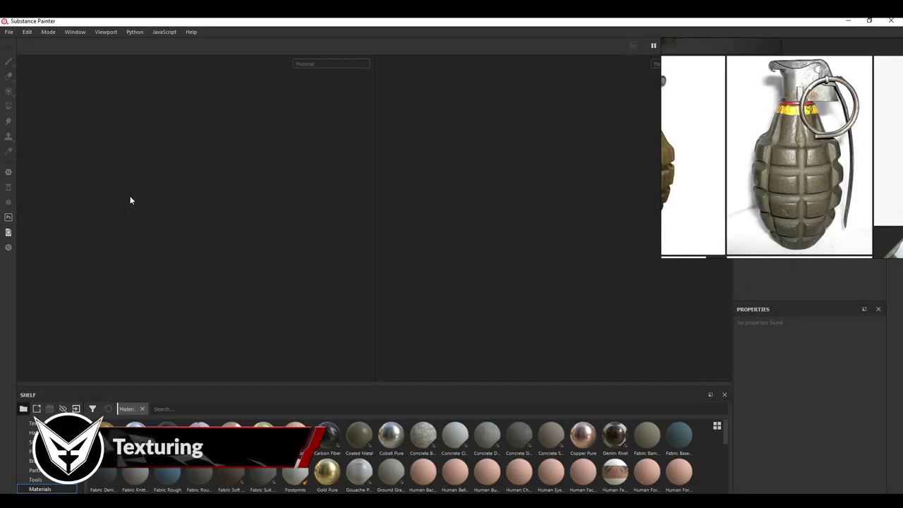
Step: Switch to Substance Painter and create a new project from the Lowpoly.obj mesh in the Export OBJ folder
{"action": "left_click", "coordinate": [8, 32]}
{"action": "left_click", "coordinate": [17, 43]}
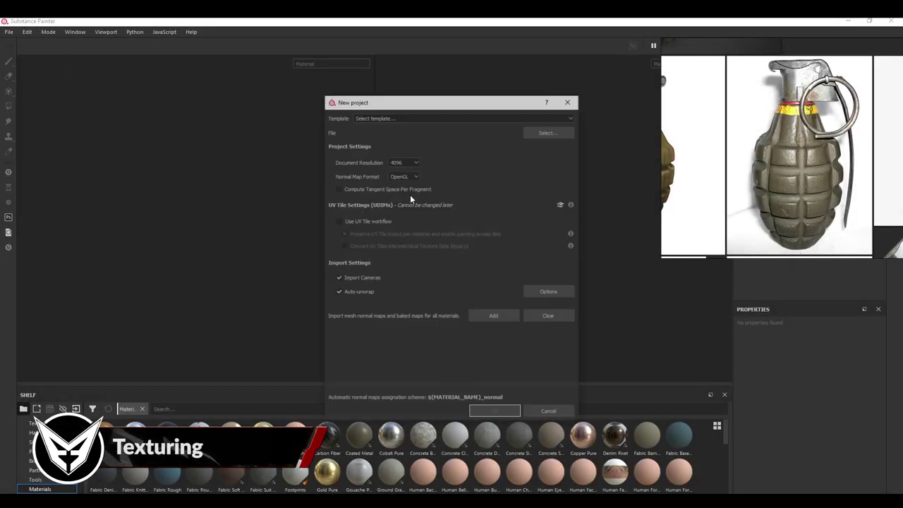
{"action": "left_click", "coordinate": [549, 131]}
{"action": "left_click", "coordinate": [168, 116]}
{"action": "double_click", "coordinate": [173, 117]}
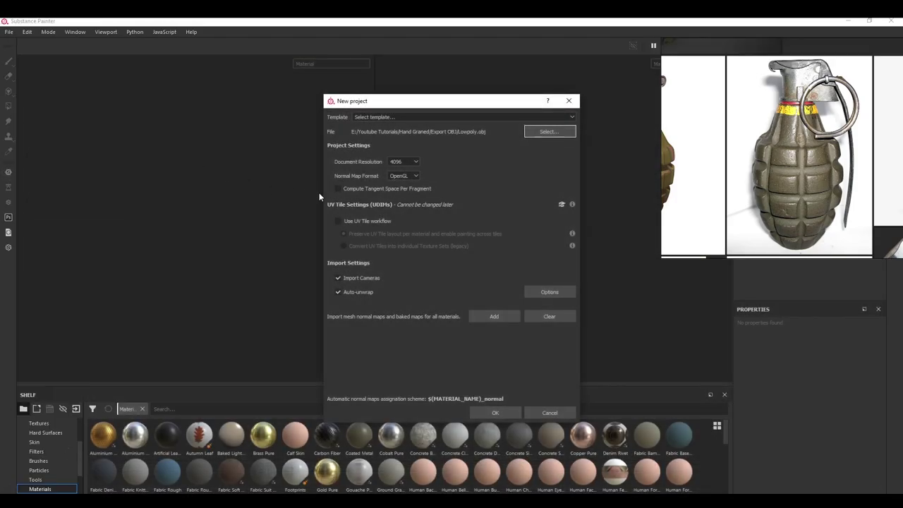
{"action": "left_click", "coordinate": [495, 412]}
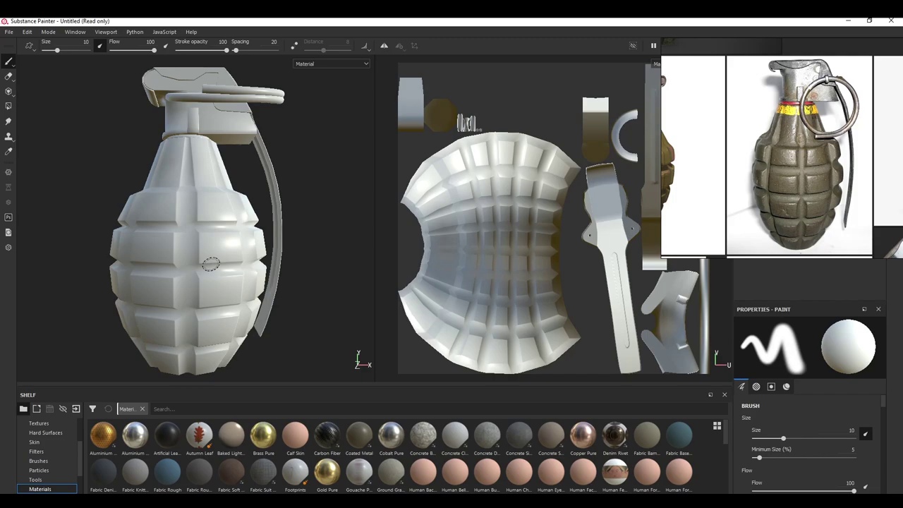
Step: Frame the whole grenade in the 3D view and move the reference photo over the UV view, clear of the layer settings
{"action": "left_click_drag", "start_coordinate": [209, 264], "coordinate": [216, 178], "text": "alt"}
{"action": "middle_click_drag", "start_coordinate": [217, 178], "coordinate": [219, 274], "text": "alt"}
{"action": "mouse_move", "coordinate": [218, 273]}
{"action": "left_mouse_down", "text": "alt"}
{"action": "mouse_move", "coordinate": [65, 273]}
{"action": "mouse_move", "coordinate": [223, 259]}
{"action": "left_mouse_up", "text": "alt"}
{"action": "middle_click_drag", "start_coordinate": [219, 292], "coordinate": [212, 222], "text": "alt"}
{"action": "scroll", "coordinate": [212, 222], "scroll_direction": "down", "scroll_amount": 3}
{"action": "right_click_drag", "start_coordinate": [818, 189], "coordinate": [607, 127]}
{"action": "left_click_drag", "start_coordinate": [692, 182], "coordinate": [597, 238]}
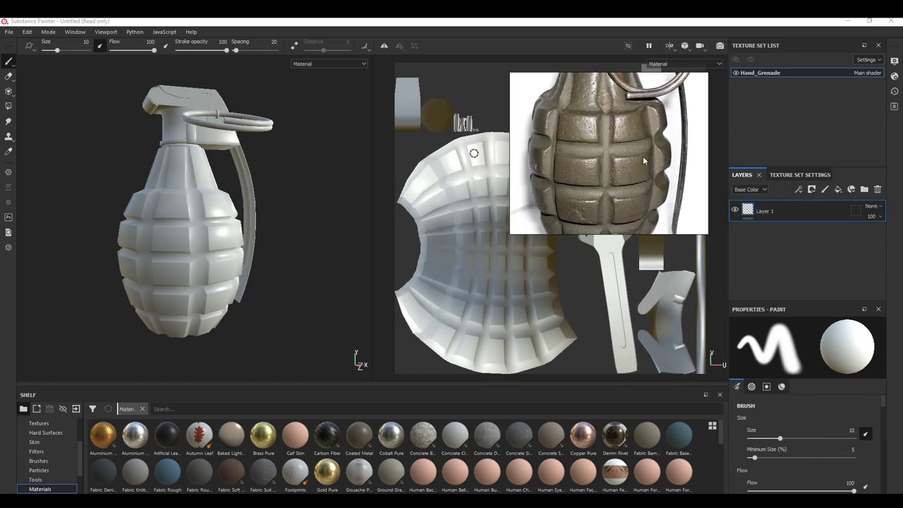
Step: Open the mesh map baking settings for the Hand_Grenade texture set and set the output size to 4096
{"action": "left_click", "coordinate": [769, 114]}
{"action": "left_click", "coordinate": [783, 177]}
{"action": "scroll", "coordinate": [812, 216], "scroll_direction": "down", "scroll_amount": 5}
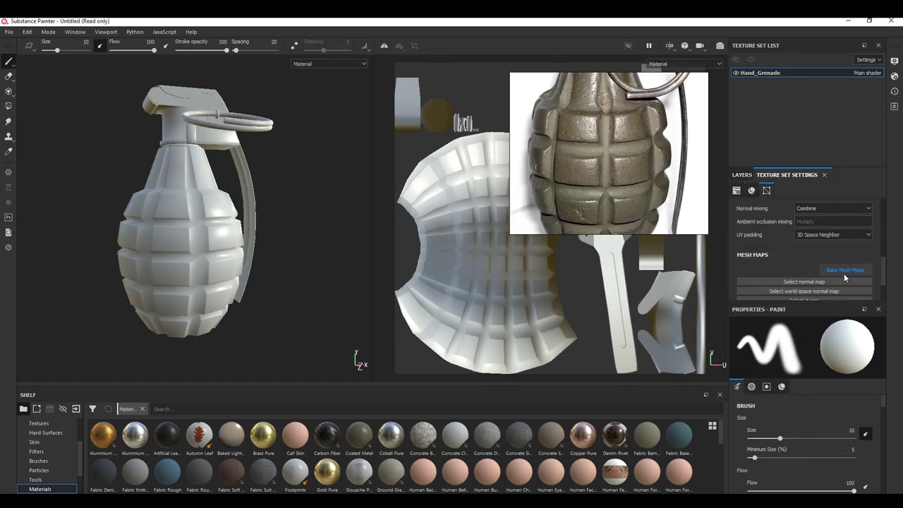
{"action": "left_click", "coordinate": [845, 271]}
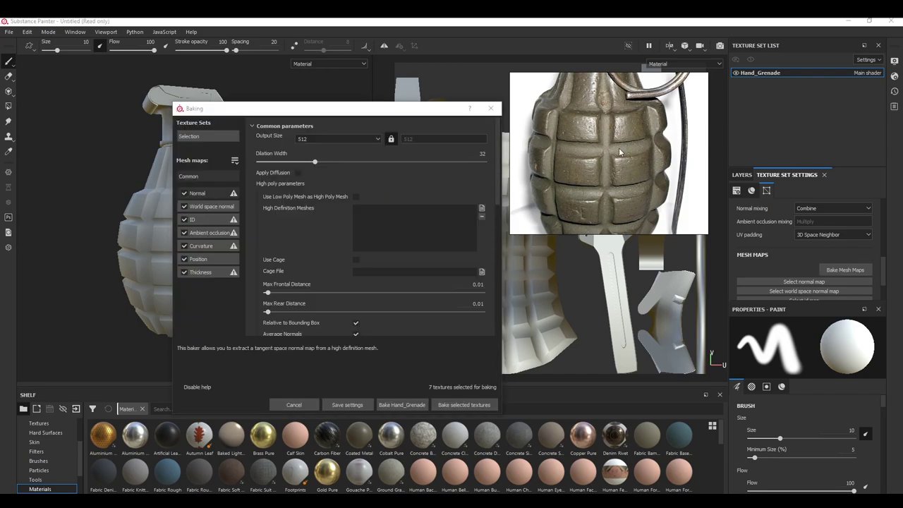
{"action": "left_click", "coordinate": [320, 139]}
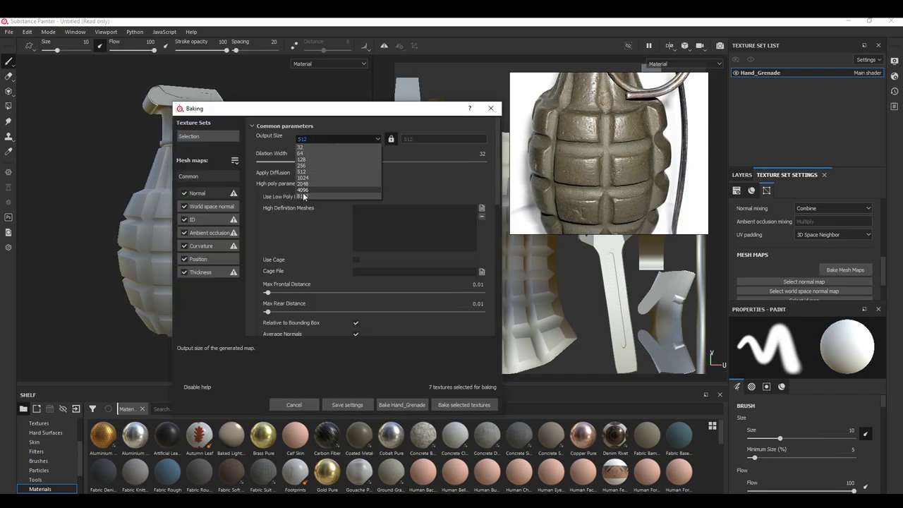
{"action": "left_click", "coordinate": [304, 191]}
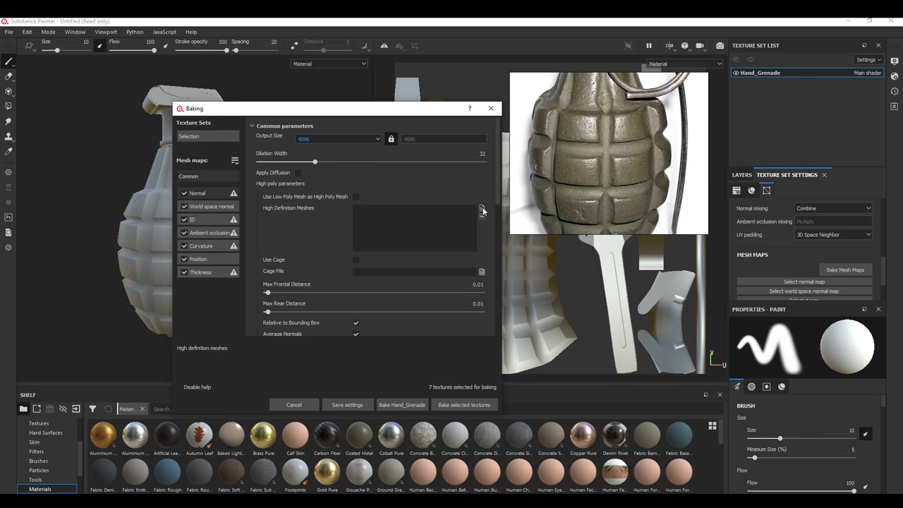
Step: Load the HighPoly OBJ as the high definition mesh and exclude the ID map from the bake
{"action": "left_click", "coordinate": [483, 210]}
{"action": "double_click", "coordinate": [107, 96]}
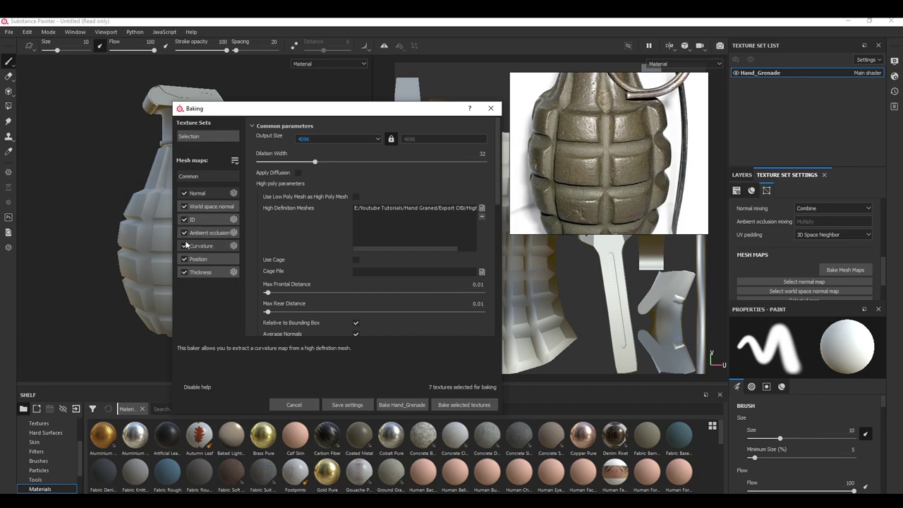
{"action": "left_click", "coordinate": [185, 219]}
Step: Set the max frontal distance to 0.015, reduce the max rear distance, and bake the selected mesh maps
{"action": "scroll", "coordinate": [307, 232], "scroll_direction": "down", "scroll_amount": 4}
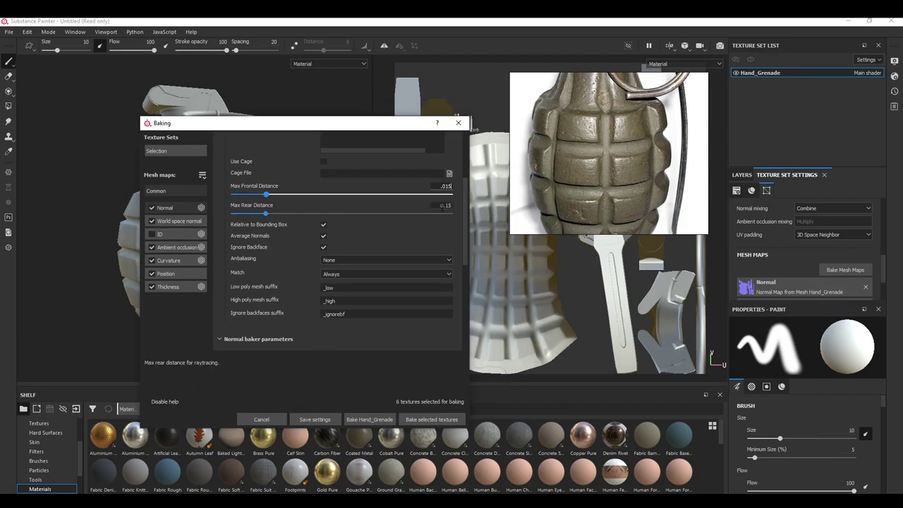
{"action": "key", "text": "Tab"}
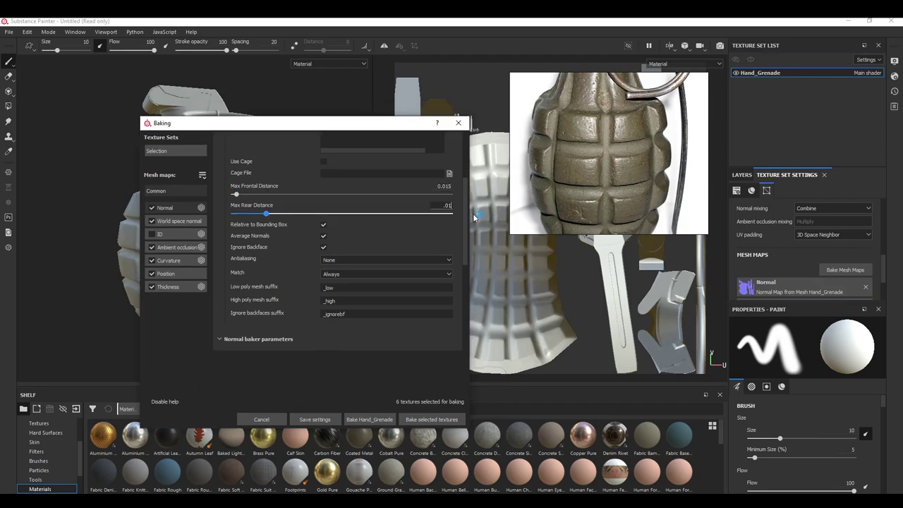
{"action": "left_click", "coordinate": [426, 419]}
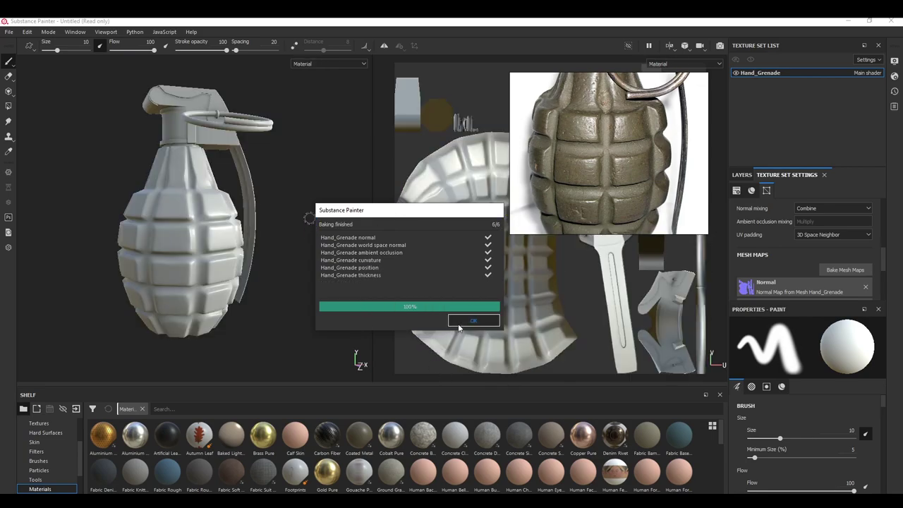
{"action": "left_click", "coordinate": [459, 322]}
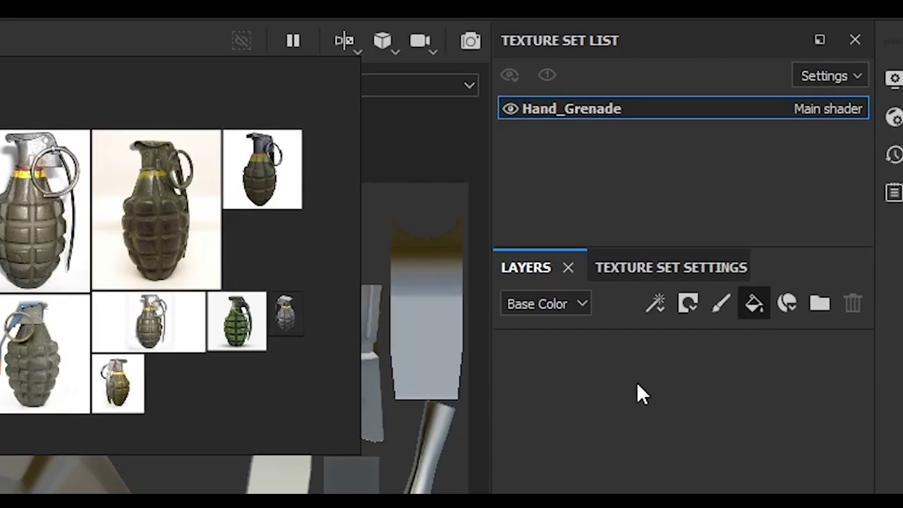
Step: Add a fill layer to the empty layer stack and name it Paint
{"action": "double_click", "coordinate": [620, 355]}
{"action": "type", "text": "Paint"}
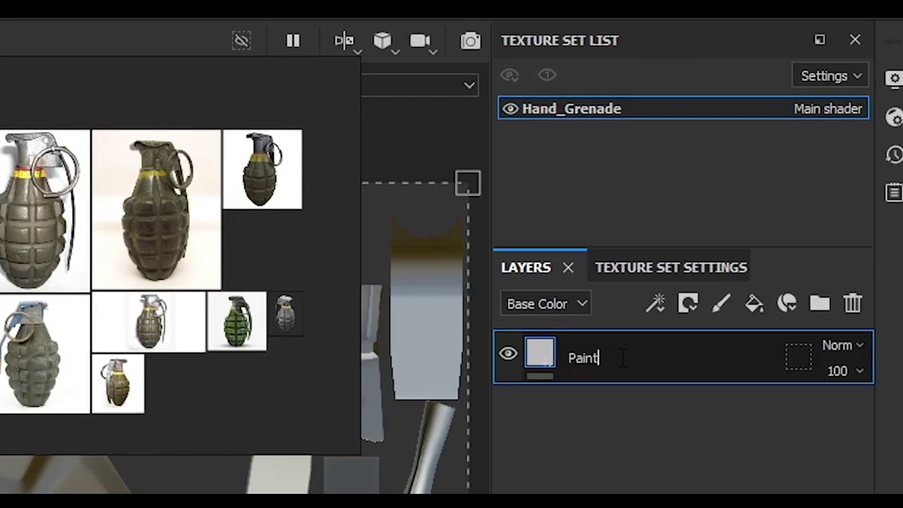
{"action": "key", "text": "Return"}
Step: Set the Paint layer's base color to an olive tone sampled from the grenade body in the reference photo
{"action": "scroll", "coordinate": [550, 118], "scroll_direction": "up", "scroll_amount": 10}
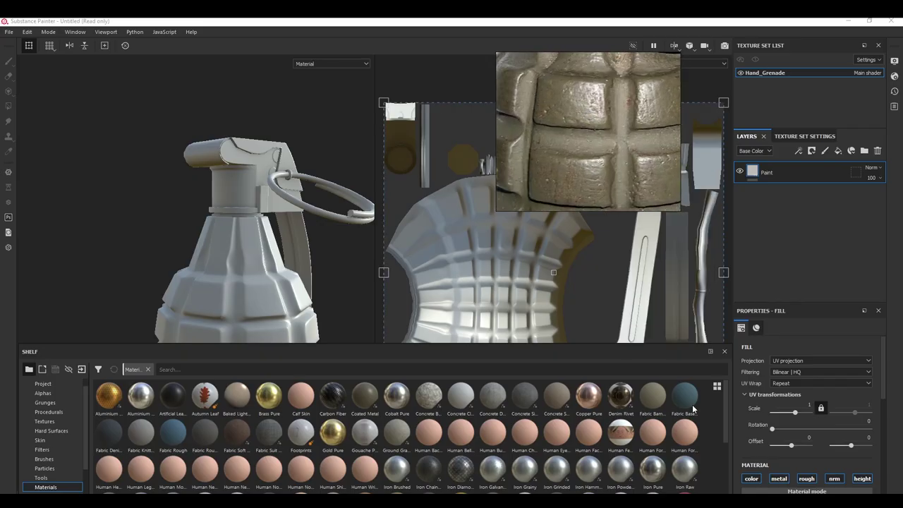
{"action": "scroll", "coordinate": [804, 432], "scroll_direction": "down", "scroll_amount": 4}
{"action": "left_click", "coordinate": [795, 375]}
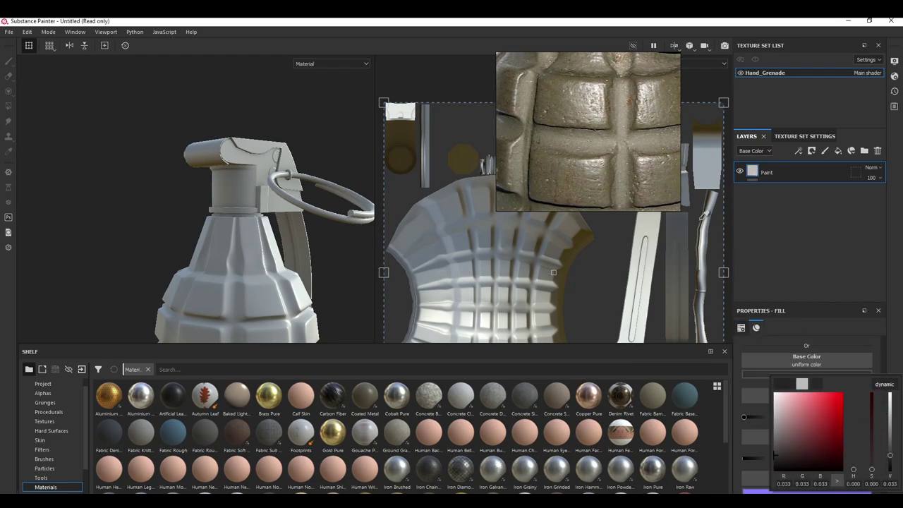
{"action": "left_click_drag", "start_coordinate": [821, 382], "coordinate": [693, 201]}
{"action": "left_click", "coordinate": [612, 78]}
{"action": "left_click", "coordinate": [600, 174]}
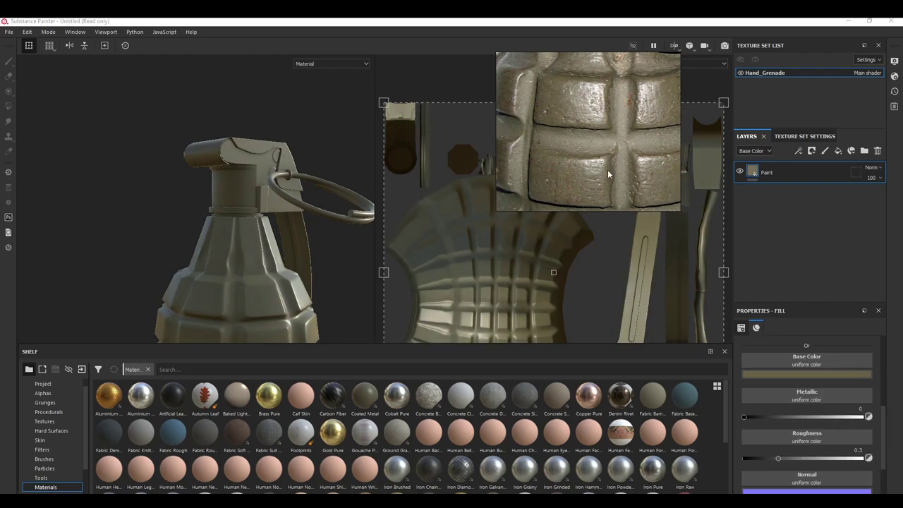
Step: Apply the Iron Old smart material to the grenade, above the Paint layer
{"action": "middle_click_drag", "start_coordinate": [218, 330], "coordinate": [218, 224], "text": "alt"}
{"action": "right_click_drag", "start_coordinate": [218, 224], "coordinate": [195, 259], "text": "shift"}
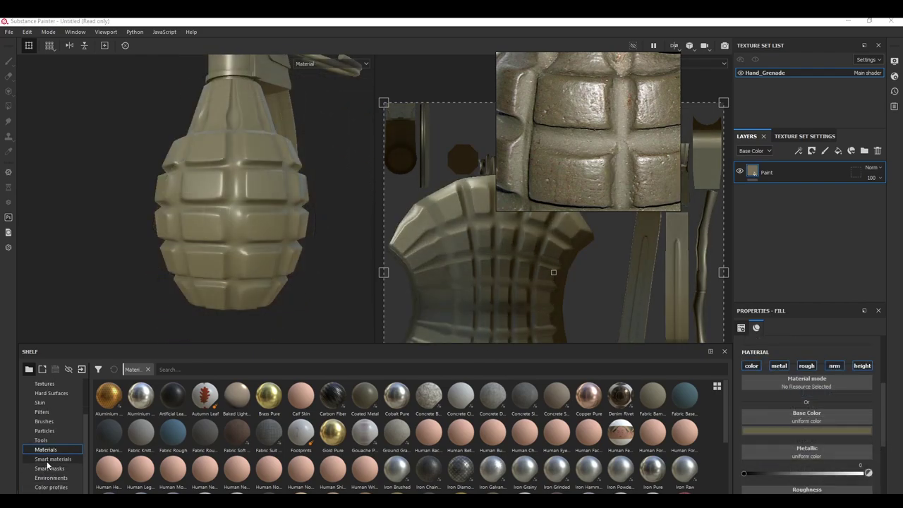
{"action": "left_click", "coordinate": [47, 459]}
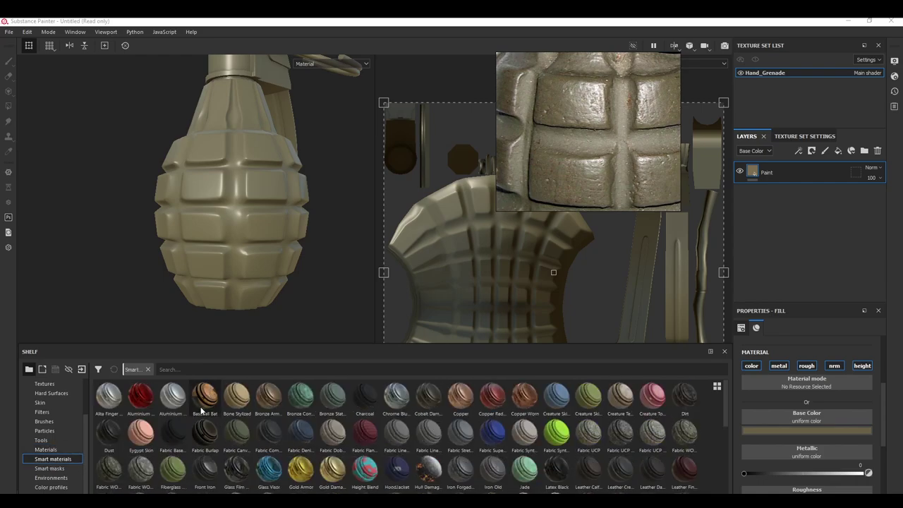
{"action": "left_click_drag", "start_coordinate": [492, 467], "coordinate": [280, 242]}
{"action": "scroll", "coordinate": [280, 242], "scroll_direction": "up", "scroll_amount": 5}
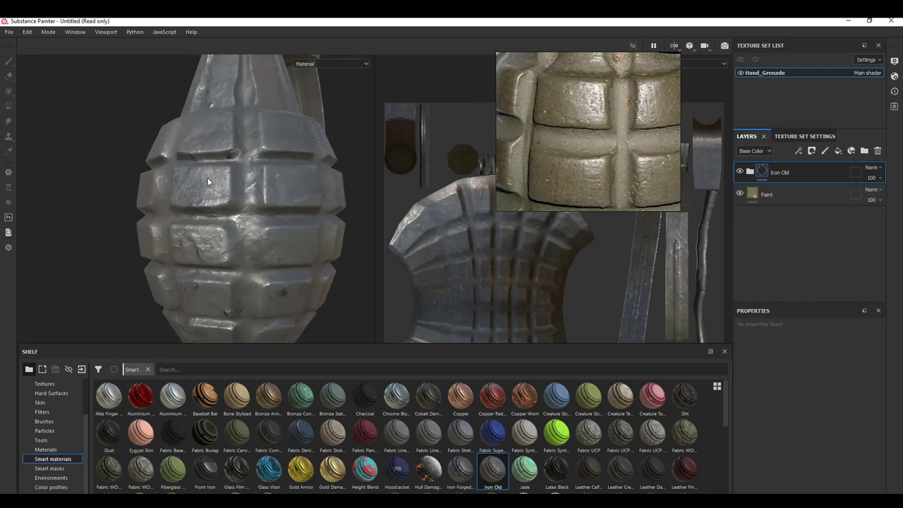
Step: Add a black mask to the Iron Old folder and apply the Dust Soft Edges smart mask to it
{"action": "right_click", "coordinate": [801, 169]}
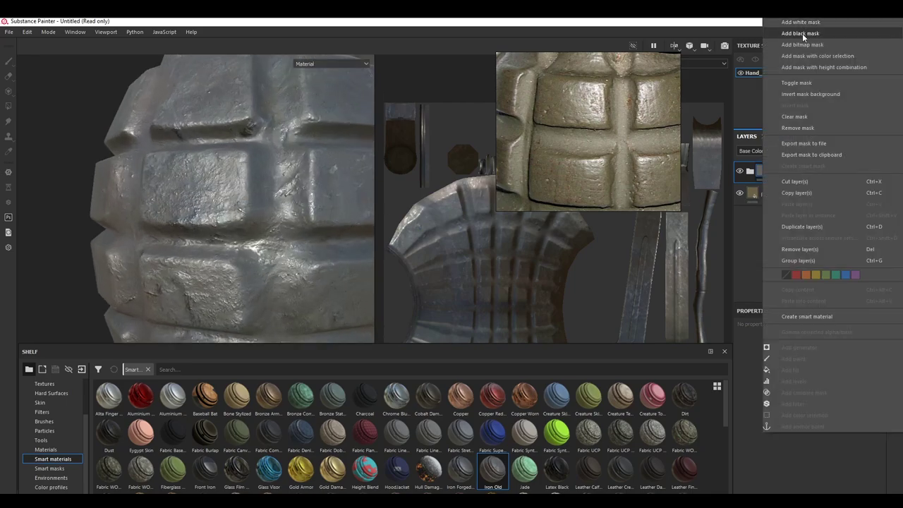
{"action": "left_click", "coordinate": [802, 33]}
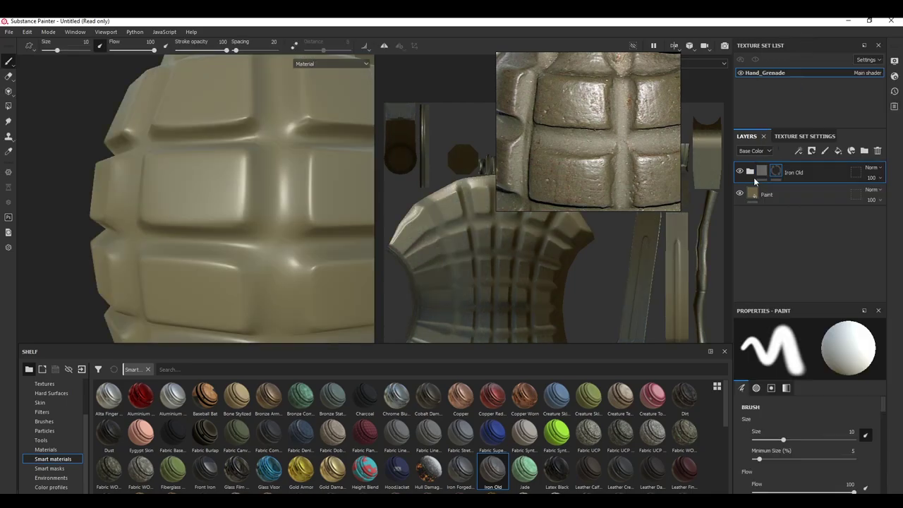
{"action": "left_click", "coordinate": [49, 469]}
{"action": "scroll", "coordinate": [280, 168], "scroll_direction": "down", "scroll_amount": 2}
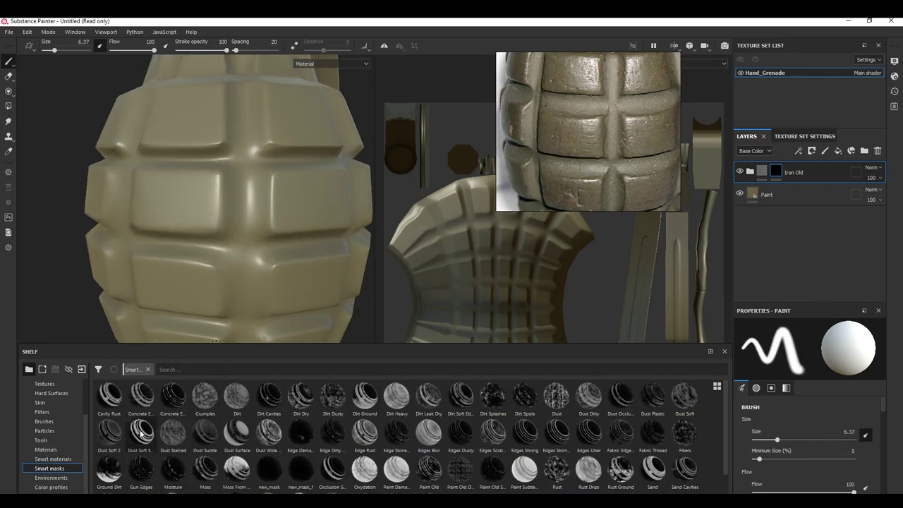
{"action": "mouse_move", "coordinate": [141, 434]}
{"action": "left_click_drag", "start_coordinate": [141, 434], "coordinate": [786, 177]}
{"action": "scroll", "coordinate": [252, 186], "scroll_direction": "up", "scroll_amount": 3}
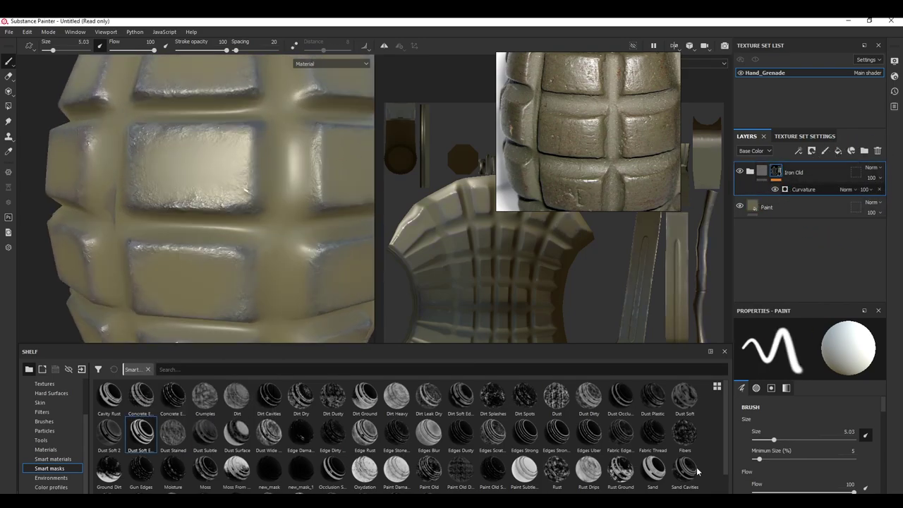
Step: Set the Global Balance of the Iron Old mask's Curvature generator to 0.76, keeping Global Blur at 0
{"action": "middle_click_drag", "start_coordinate": [283, 168], "coordinate": [302, 189], "text": "alt"}
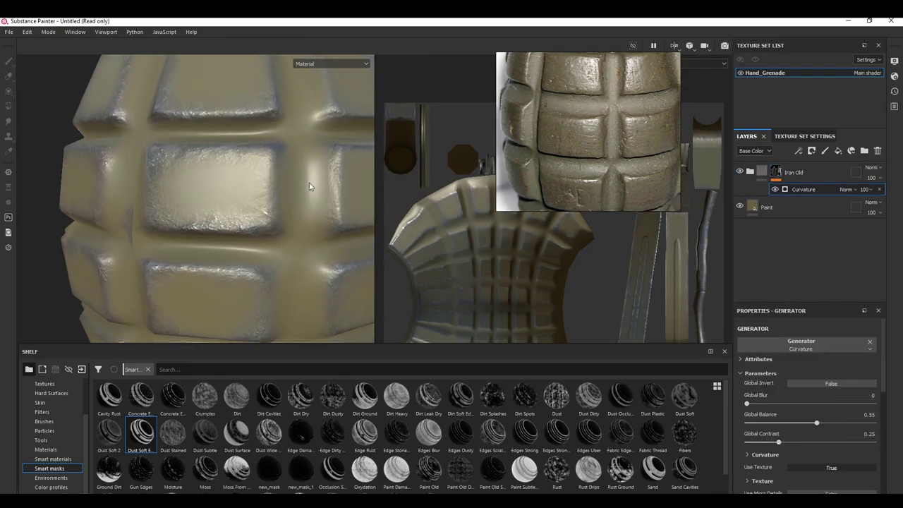
{"action": "scroll", "coordinate": [302, 189], "scroll_direction": "up", "scroll_amount": 4}
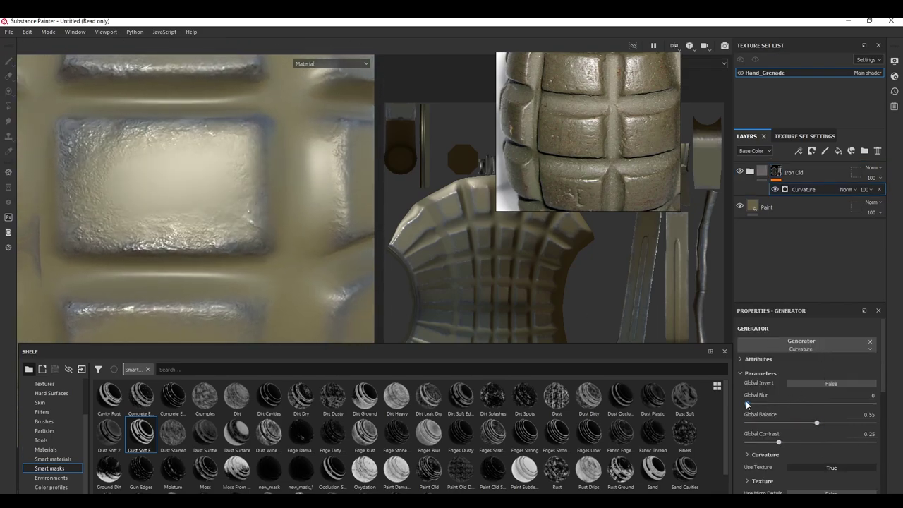
{"action": "mouse_move", "coordinate": [747, 404]}
{"action": "left_mouse_down"}
{"action": "mouse_move", "coordinate": [760, 404]}
{"action": "mouse_move", "coordinate": [734, 412]}
{"action": "left_mouse_up"}
{"action": "left_click_drag", "start_coordinate": [817, 423], "coordinate": [843, 434]}
{"action": "scroll", "coordinate": [209, 178], "scroll_direction": "down", "scroll_amount": 5}
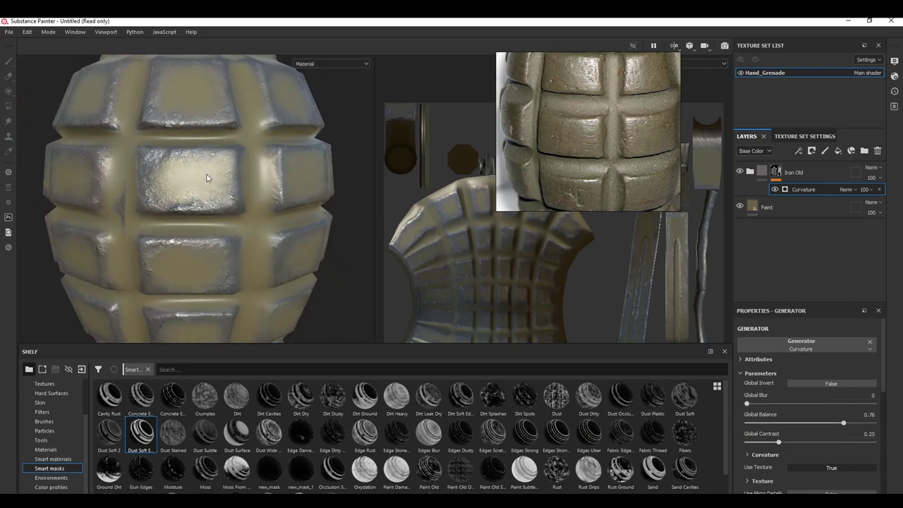
Step: Zoom in on the triangular metal artifact between the body segments and add a paint effect above the mask's Curvature generator
{"action": "left_click_drag", "start_coordinate": [303, 246], "coordinate": [240, 194], "text": "alt"}
{"action": "scroll", "coordinate": [220, 179], "scroll_direction": "up", "scroll_amount": 2}
{"action": "scroll", "coordinate": [220, 181], "scroll_direction": "up", "scroll_amount": 8}
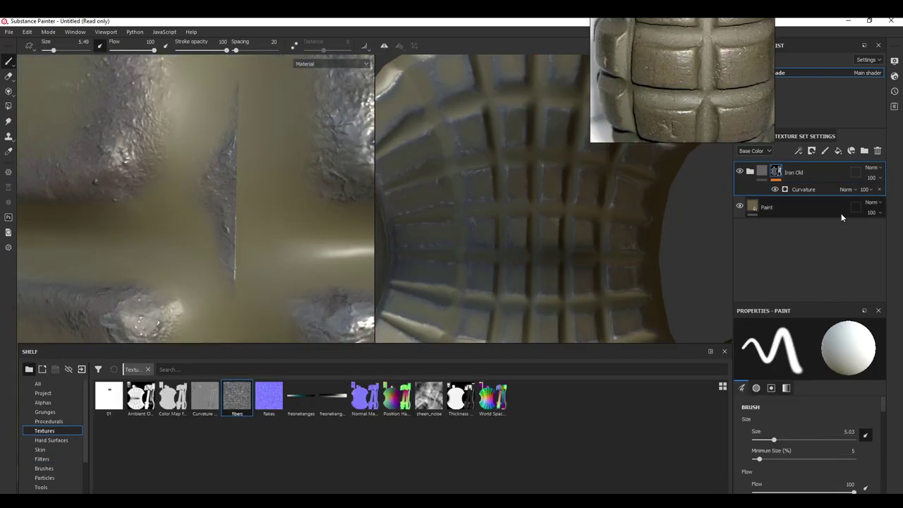
{"action": "left_click", "coordinate": [805, 189]}
{"action": "right_click", "coordinate": [805, 190]}
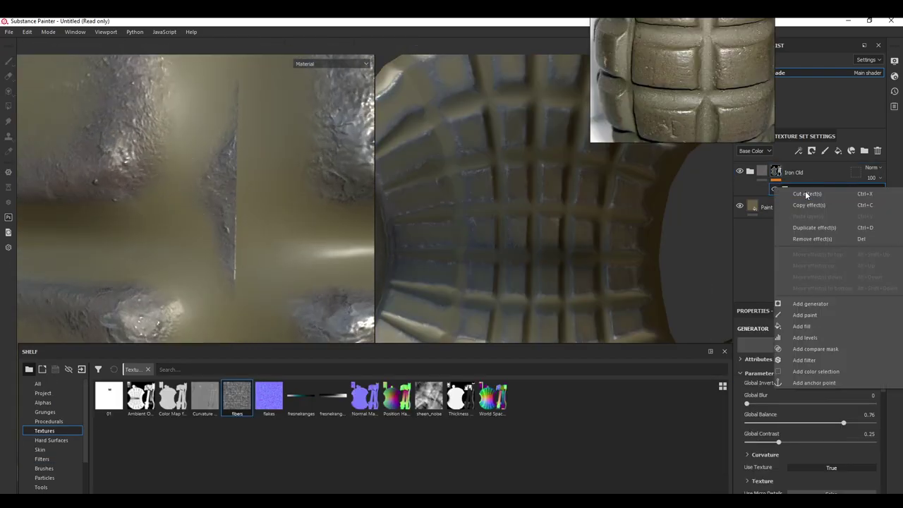
{"action": "left_click", "coordinate": [815, 317]}
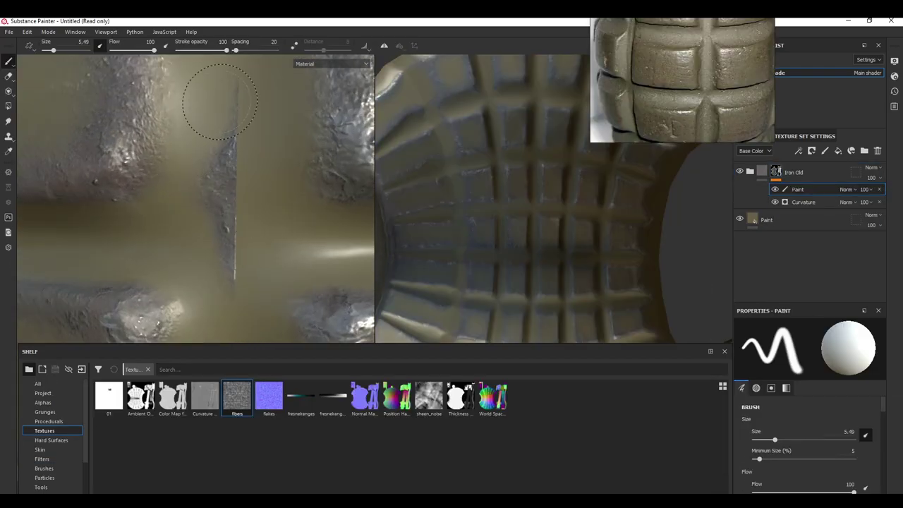
Step: Switch the brush to a dark grayscale value and paint the triangular metal artifact out of the Iron Old mask
{"action": "left_click_drag", "start_coordinate": [229, 131], "coordinate": [238, 242]}
{"action": "key", "text": "ctrl+z"}
{"action": "right_click", "coordinate": [240, 167]}
{"action": "scroll", "coordinate": [270, 278], "scroll_direction": "down", "scroll_amount": 10}
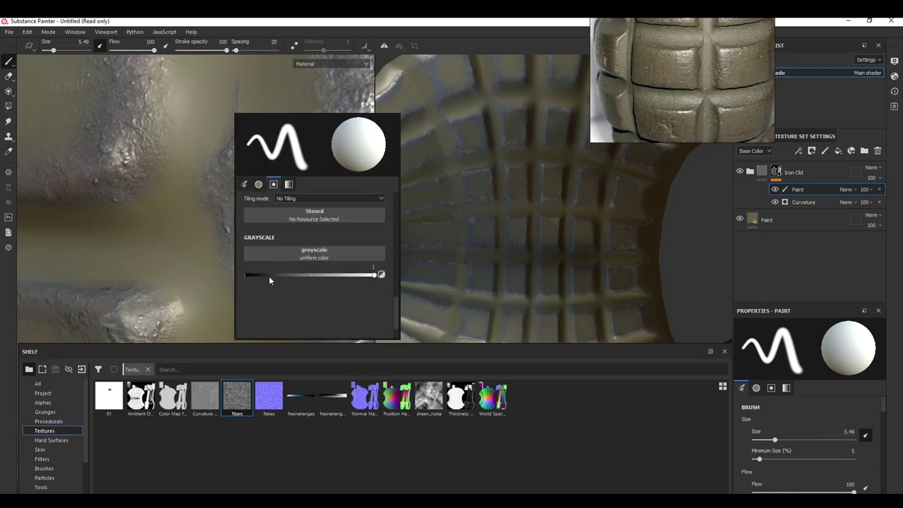
{"action": "left_click", "coordinate": [269, 276]}
{"action": "middle_click_drag", "start_coordinate": [228, 89], "coordinate": [235, 181]}
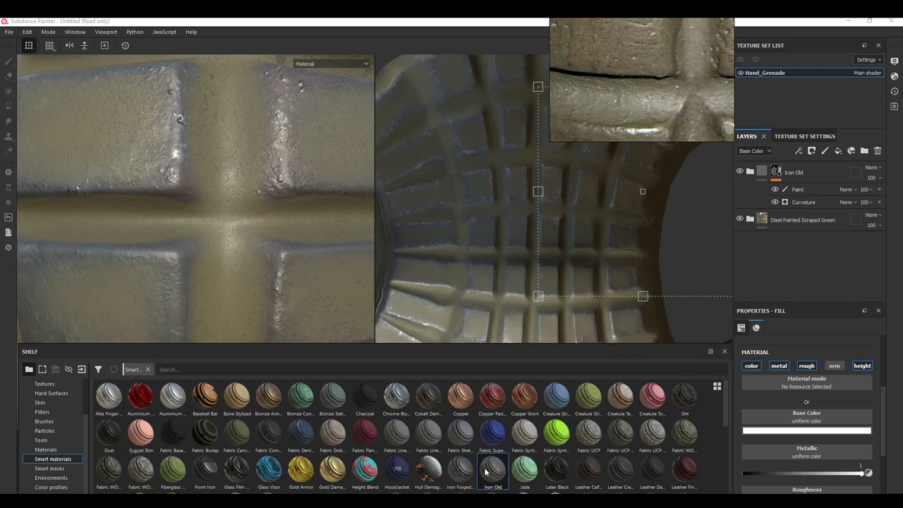
Step: Apply a second Iron Old smart material at the top of the stack and add a fill layer named Roughness inside it
{"action": "mouse_move", "coordinate": [492, 470]}
{"action": "left_mouse_down"}
{"action": "mouse_move", "coordinate": [856, 156]}
{"action": "mouse_move", "coordinate": [804, 167]}
{"action": "left_mouse_up"}
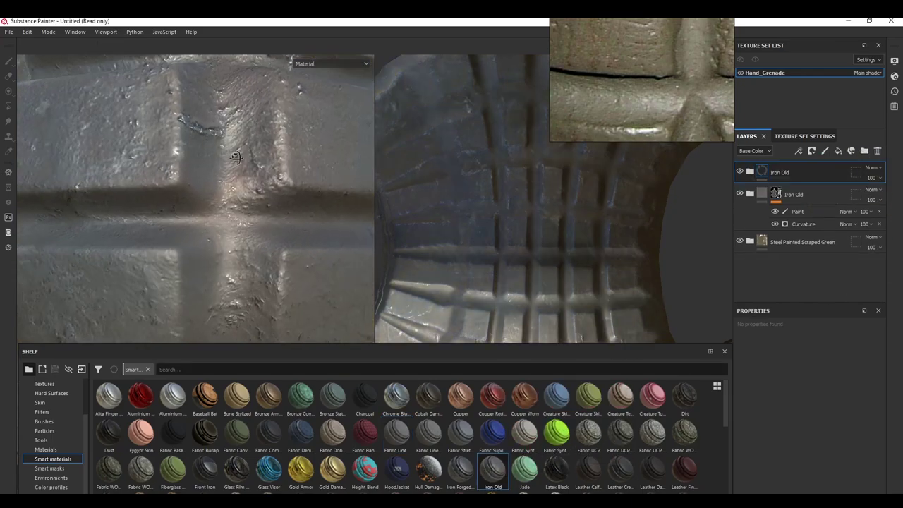
{"action": "left_click", "coordinate": [750, 171]}
{"action": "left_click", "coordinate": [785, 200]}
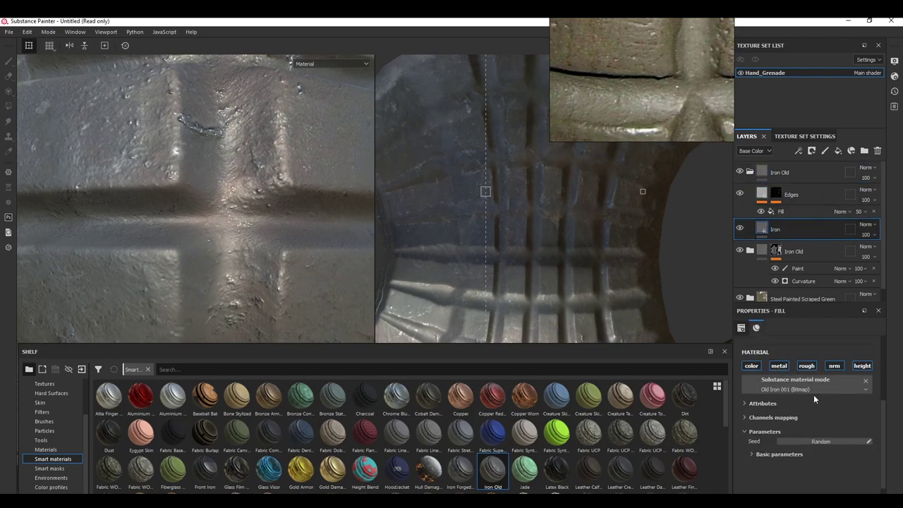
{"action": "left_click", "coordinate": [839, 153]}
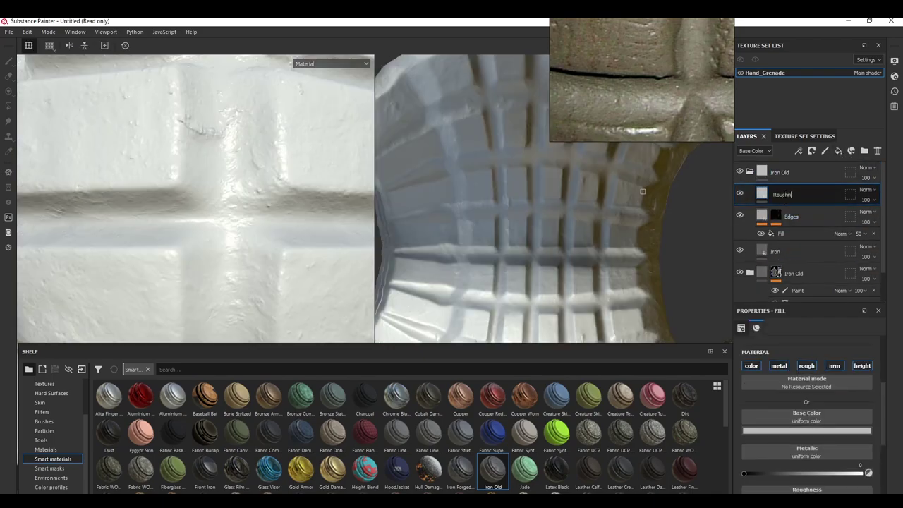
{"action": "key", "text": "Return"}
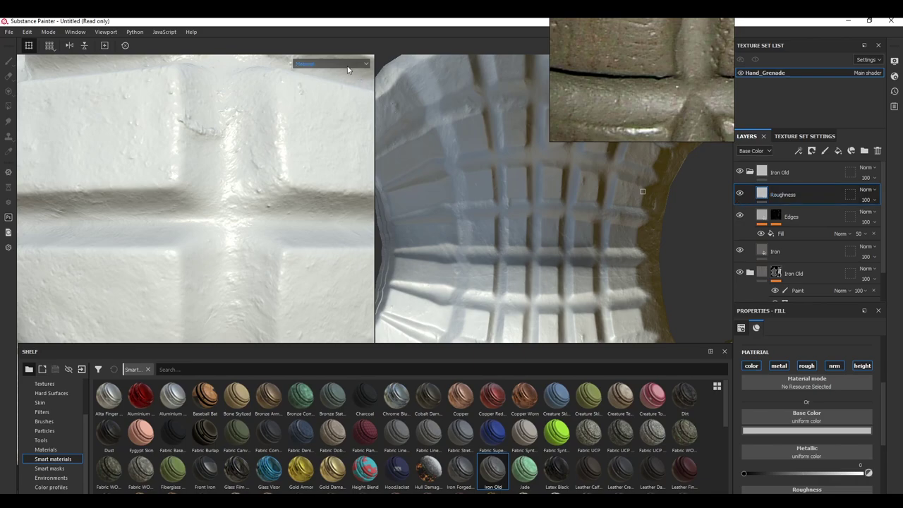
Step: Restrict the Roughness fill layer to the roughness channel and set its value to about 0.69, checking it in Roughness and Material views
{"action": "left_click", "coordinate": [342, 65]}
{"action": "left_click", "coordinate": [314, 103]}
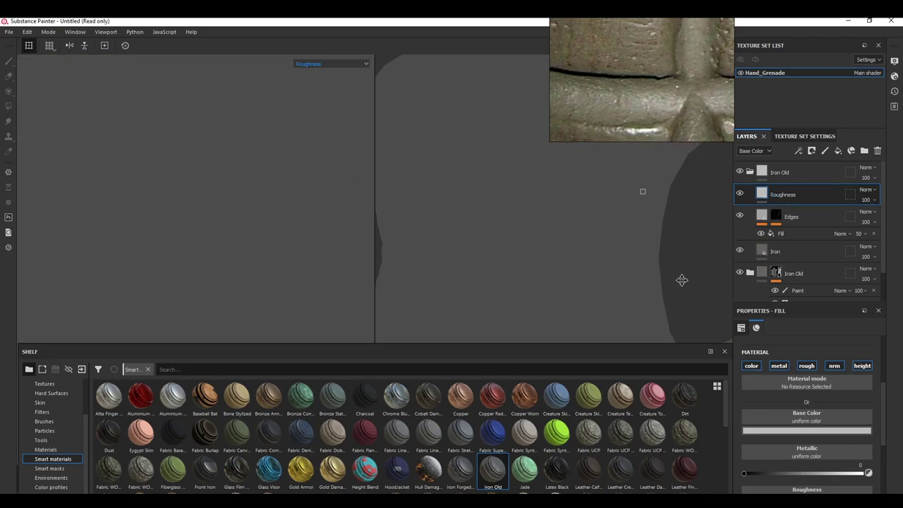
{"action": "left_click", "coordinate": [754, 366]}
{"action": "left_click", "coordinate": [779, 365]}
{"action": "left_click", "coordinate": [834, 365]}
{"action": "left_click", "coordinate": [861, 365]}
{"action": "left_click_drag", "start_coordinate": [794, 439], "coordinate": [845, 440]}
{"action": "left_click", "coordinate": [316, 62]}
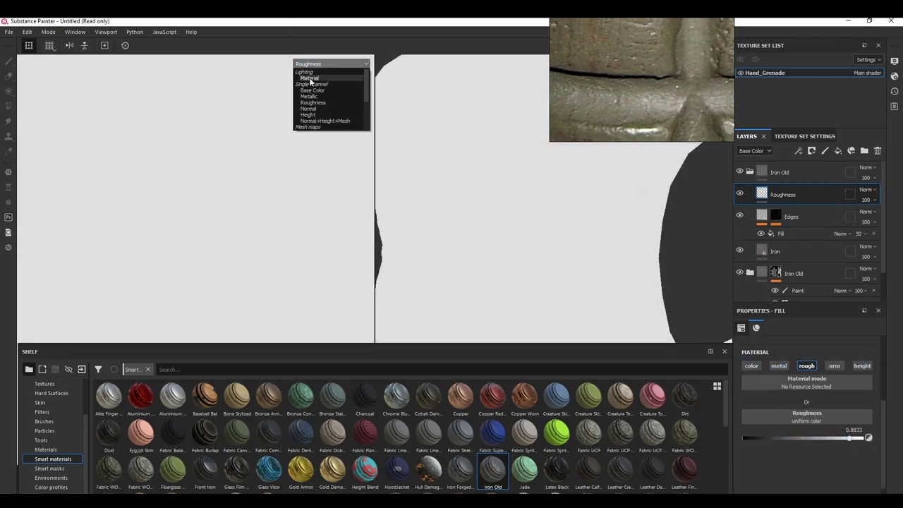
{"action": "left_click", "coordinate": [316, 69]}
{"action": "left_click_drag", "start_coordinate": [219, 248], "coordinate": [208, 228], "text": "alt"}
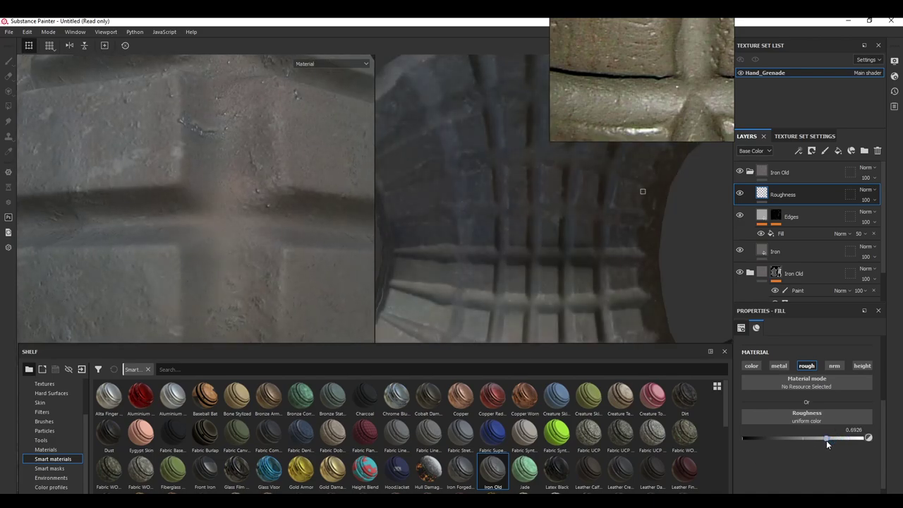
{"action": "left_click_drag", "start_coordinate": [255, 195], "coordinate": [258, 219], "text": "alt"}
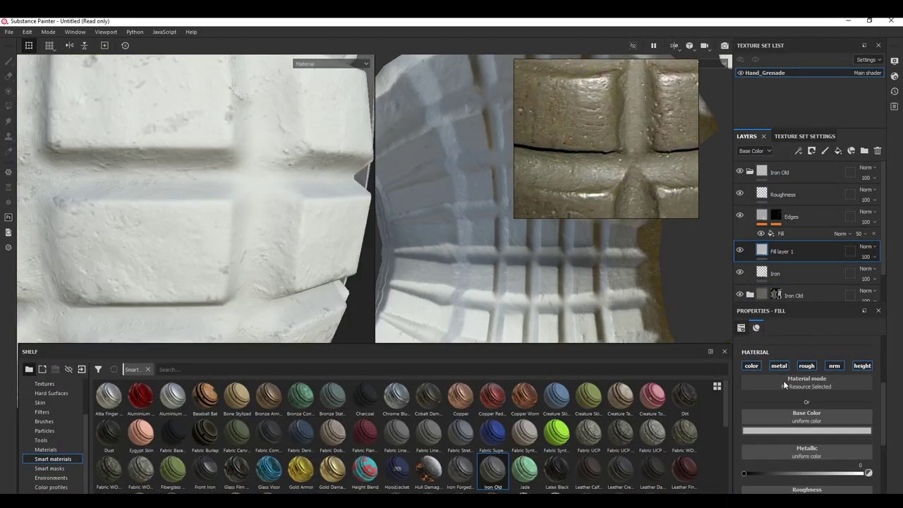
Step: Restrict the new fill layer above Iron to the color channel and rename it Color
{"action": "left_click", "coordinate": [781, 367]}
{"action": "left_click", "coordinate": [810, 367]}
{"action": "left_click", "coordinate": [835, 367]}
{"action": "left_click", "coordinate": [853, 366]}
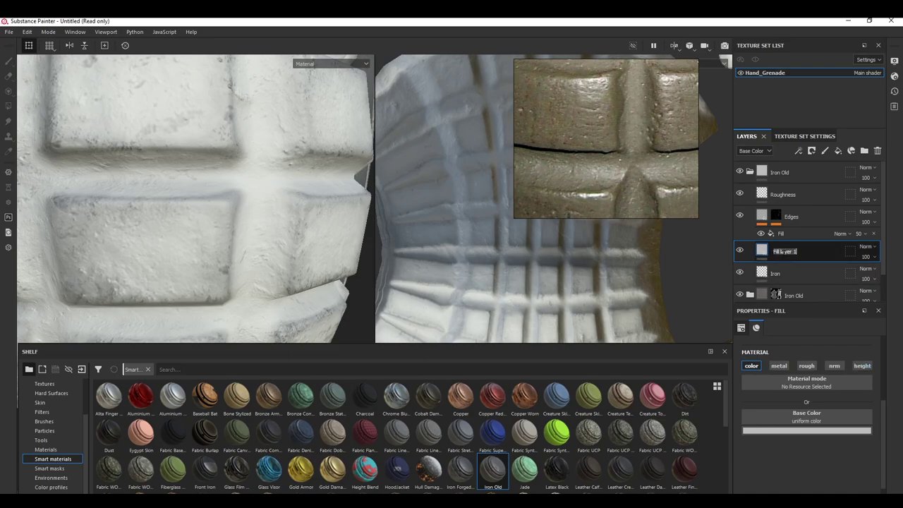
{"action": "scroll", "coordinate": [783, 253], "scroll_direction": "down", "scroll_amount": 1}
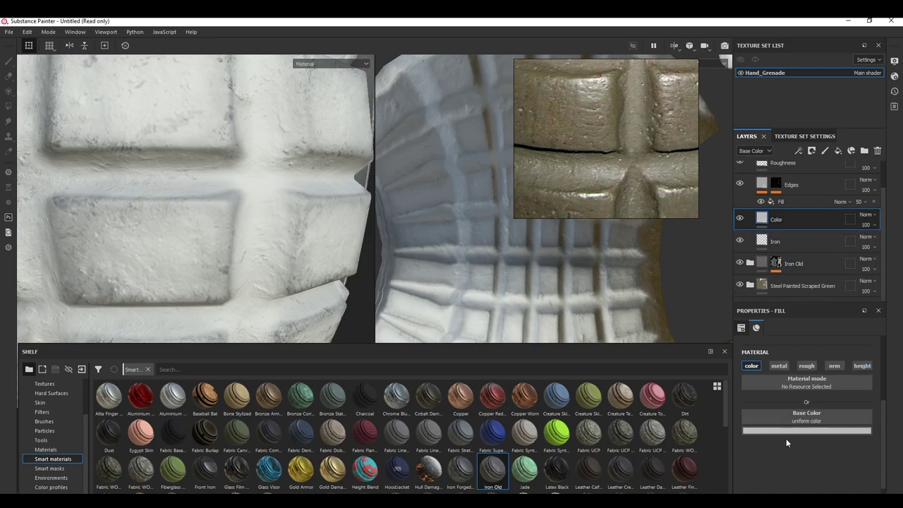
Step: Set the Color layer's base color to a dark olive brown, about RGB 0.070, 0.056, 0.024
{"action": "left_click", "coordinate": [751, 161]}
{"action": "left_click", "coordinate": [777, 431]}
{"action": "left_click_drag", "start_coordinate": [816, 321], "coordinate": [760, 285]}
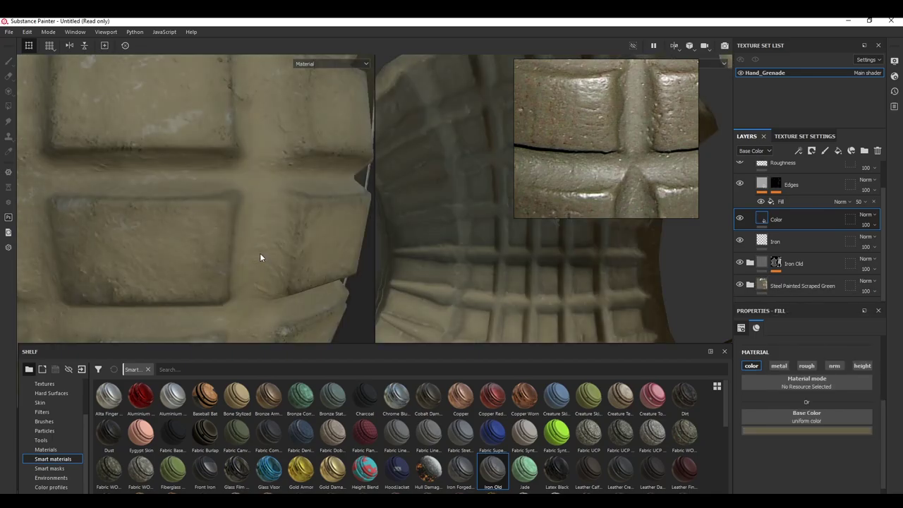
{"action": "left_click", "coordinate": [810, 422]}
{"action": "left_click", "coordinate": [799, 378]}
{"action": "left_click_drag", "start_coordinate": [799, 378], "coordinate": [798, 382]}
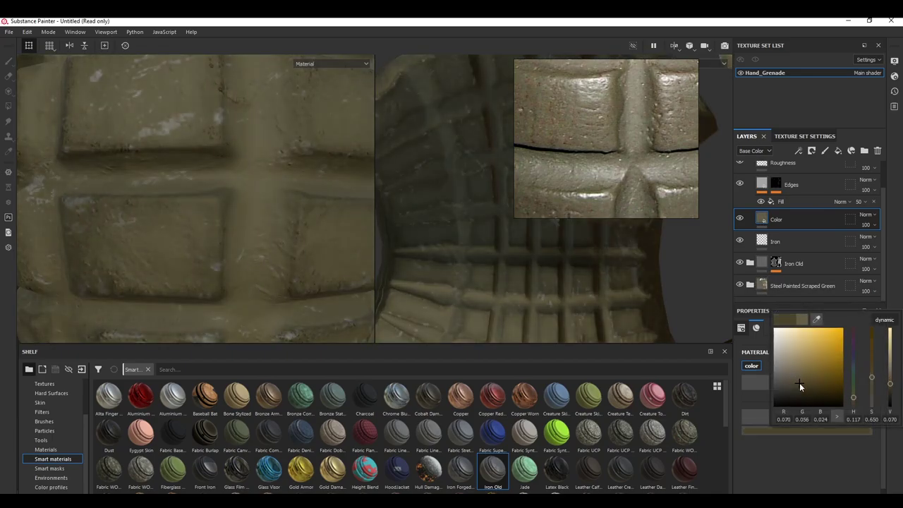
Step: Set the Roughness fill layer's roughness to about 0.54, checking the surface up close
{"action": "scroll", "coordinate": [262, 191], "scroll_direction": "up", "scroll_amount": 5}
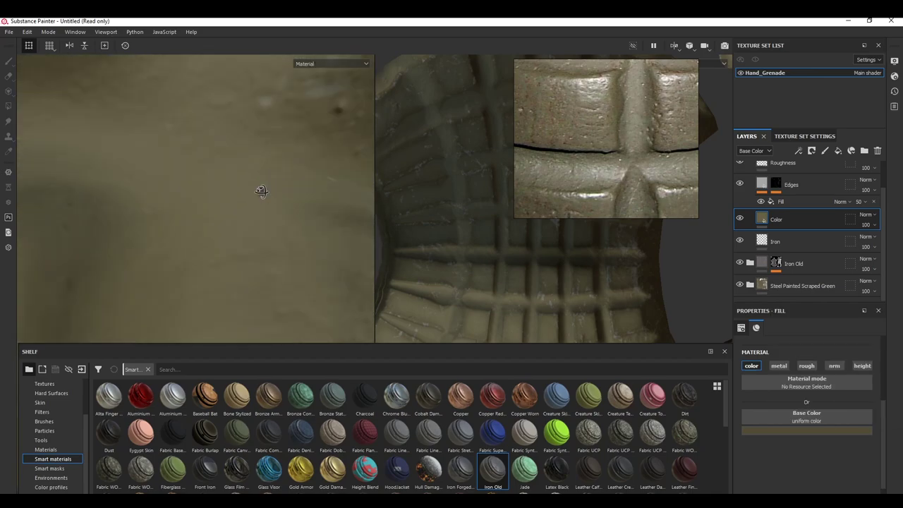
{"action": "scroll", "coordinate": [763, 237], "scroll_direction": "up", "scroll_amount": 1}
{"action": "left_click", "coordinate": [782, 195]}
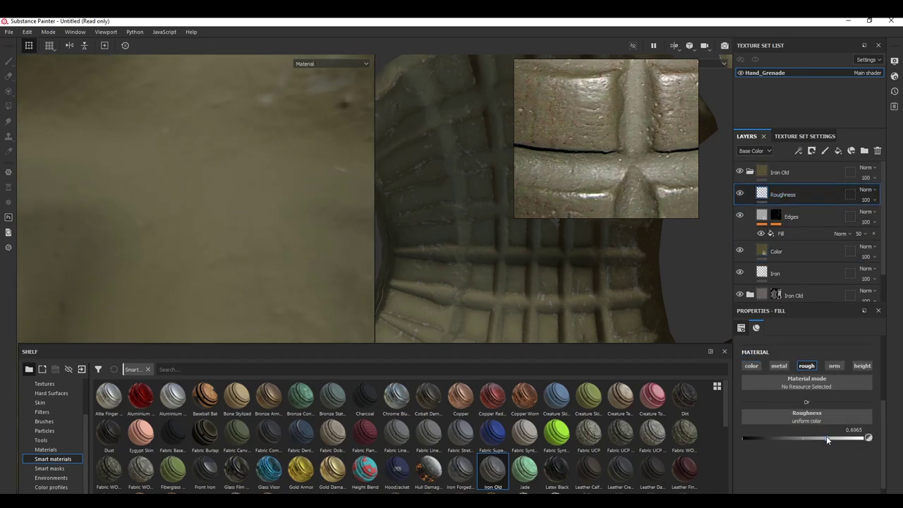
{"action": "left_click_drag", "start_coordinate": [827, 436], "coordinate": [808, 439]}
{"action": "scroll", "coordinate": [238, 223], "scroll_direction": "down", "scroll_amount": 6}
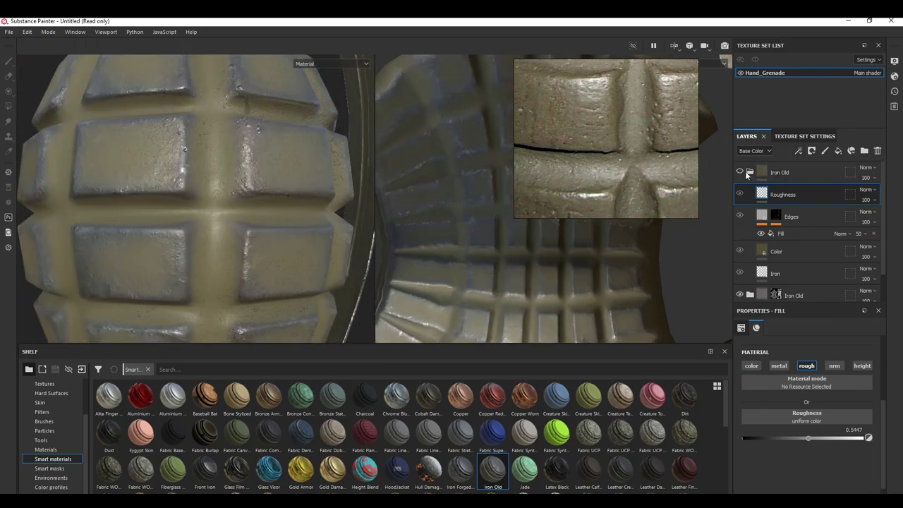
Step: Collapse the top folder and rename the three folders, from bottom to top, as Paint, Edge Damage and Roughness
{"action": "left_click", "coordinate": [747, 172]}
{"action": "left_click", "coordinate": [794, 217]}
{"action": "double_click", "coordinate": [791, 221]}
{"action": "type", "text": "Paint"}
{"action": "double_click", "coordinate": [794, 194]}
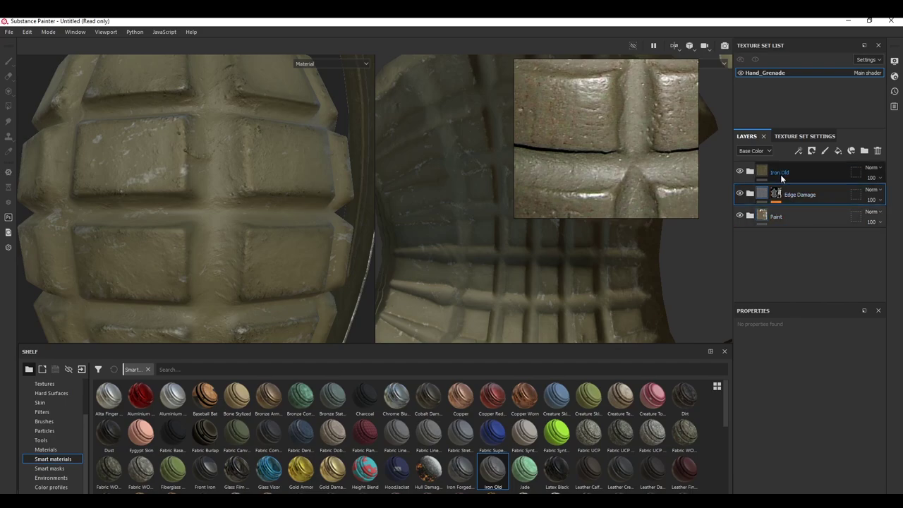
{"action": "left_click", "coordinate": [782, 177]}
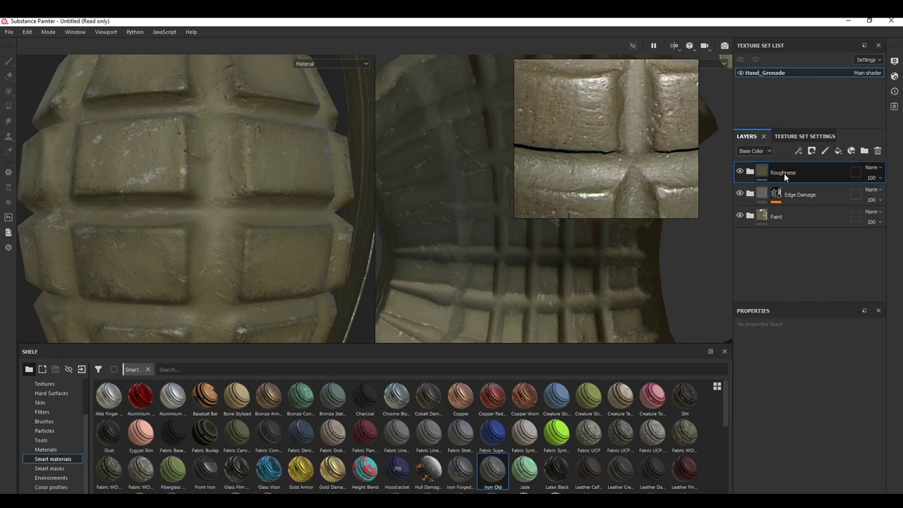
Step: Examine the grenade's roughness channel on its own and compare it with the full Material view
{"action": "left_click_drag", "start_coordinate": [217, 184], "coordinate": [234, 185], "text": "alt"}
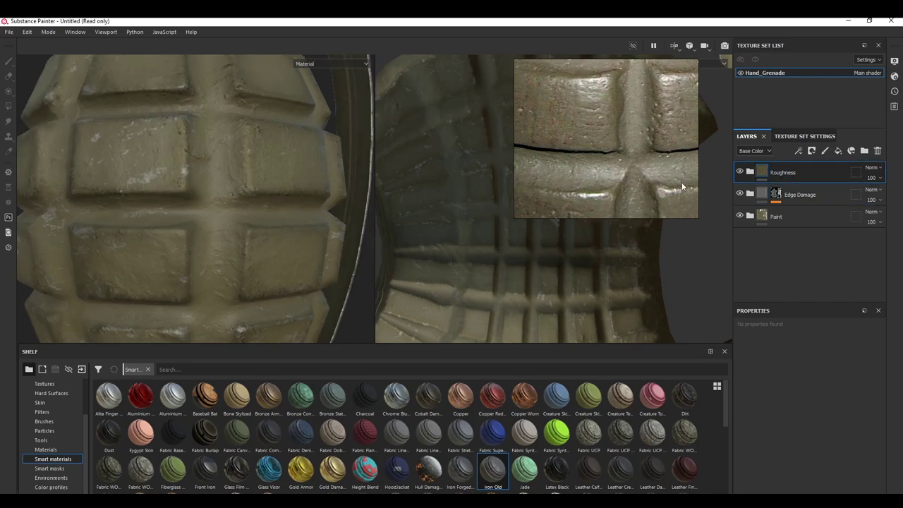
{"action": "left_click", "coordinate": [317, 66]}
{"action": "left_click", "coordinate": [322, 102]}
{"action": "left_click_drag", "start_coordinate": [258, 182], "coordinate": [259, 180], "text": "alt"}
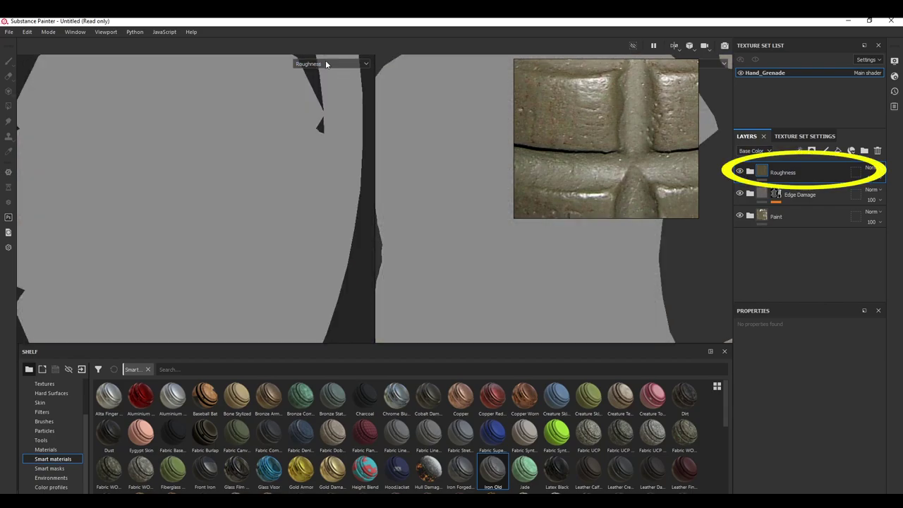
{"action": "left_click", "coordinate": [323, 67]}
{"action": "left_click", "coordinate": [317, 74]}
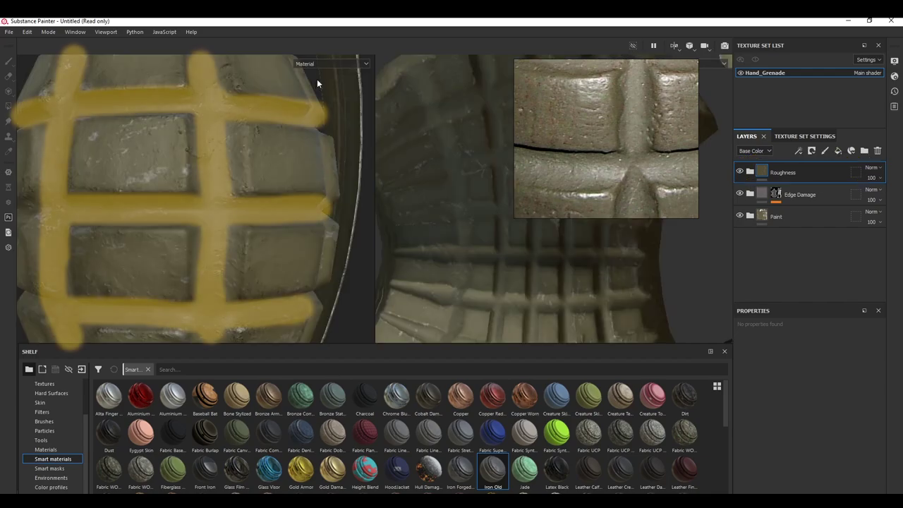
{"action": "left_click", "coordinate": [317, 65]}
{"action": "left_click", "coordinate": [316, 74]}
Step: Add a black mask to the Roughness folder and apply the Dust Occlusion smart mask to it, viewing the Roughness channel
{"action": "right_click", "coordinate": [799, 171]}
{"action": "left_click", "coordinate": [798, 37]}
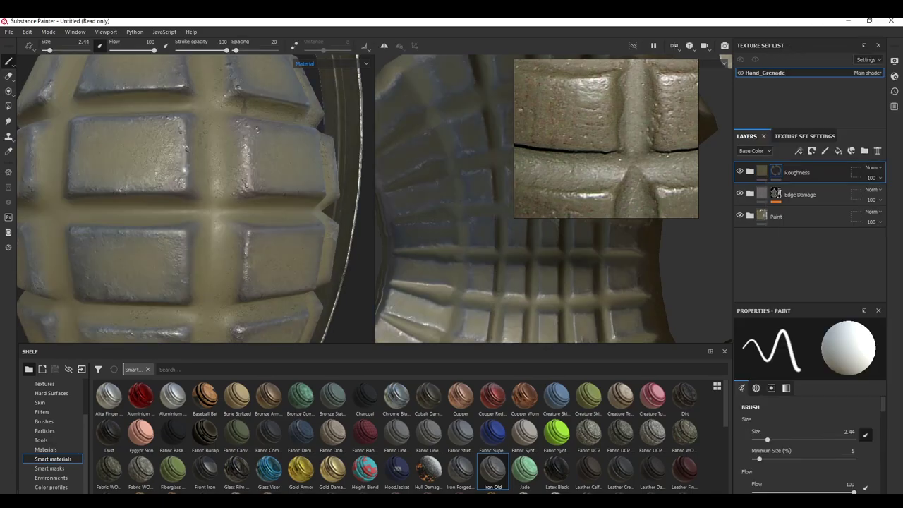
{"action": "left_click", "coordinate": [49, 469]}
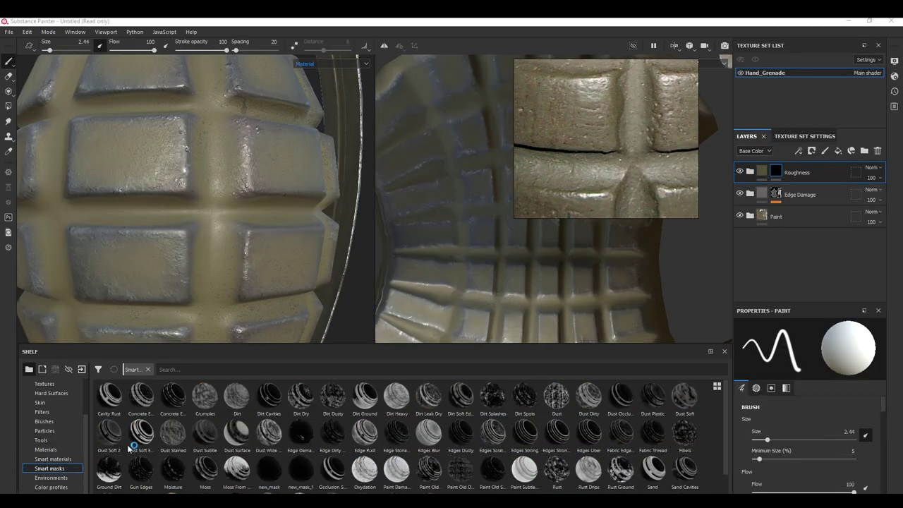
{"action": "left_click_drag", "start_coordinate": [141, 396], "coordinate": [799, 173]}
{"action": "left_click", "coordinate": [324, 63]}
{"action": "left_click", "coordinate": [322, 99]}
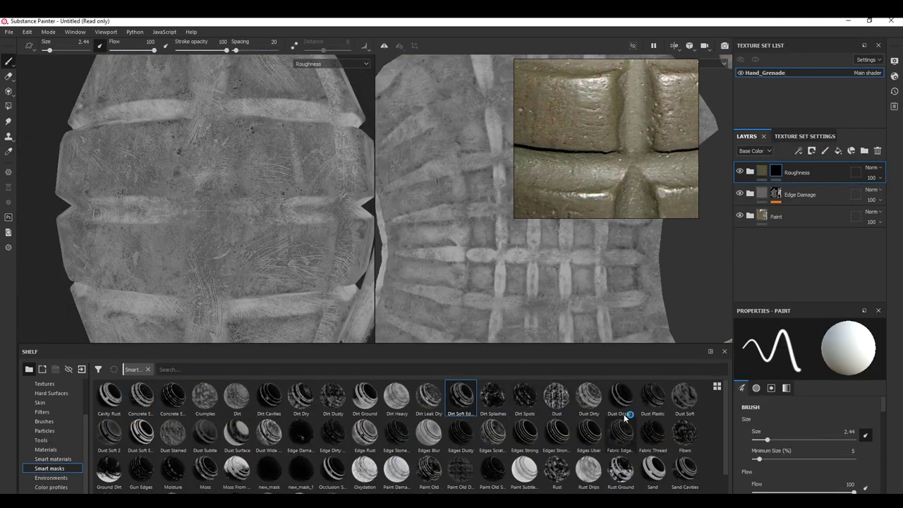
{"action": "left_click_drag", "start_coordinate": [621, 396], "coordinate": [773, 183]}
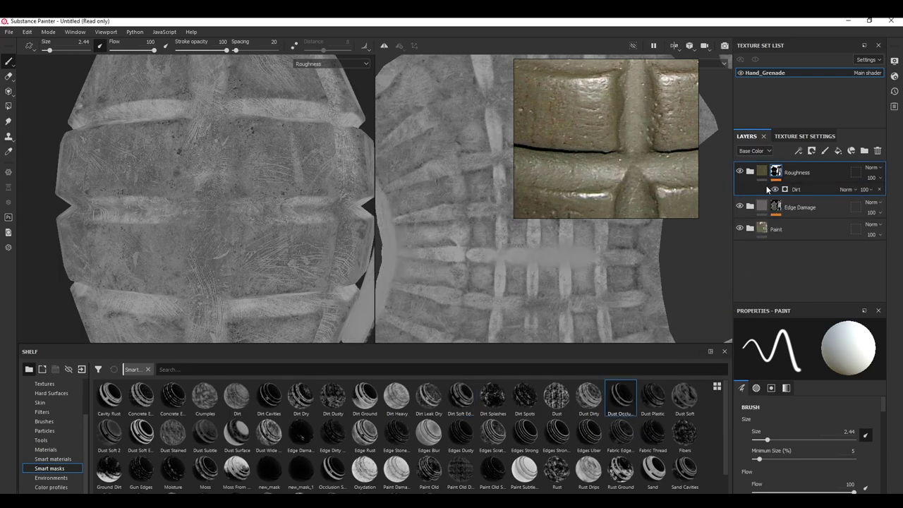
Step: Set the mask's Dirt generator to Dirt Level 0.74, Dirt Contrast 0.82, Grunge Amount 0.22 and Edges Masking 0.75
{"action": "left_click", "coordinate": [769, 189]}
{"action": "left_click_drag", "start_coordinate": [791, 415], "coordinate": [834, 415]}
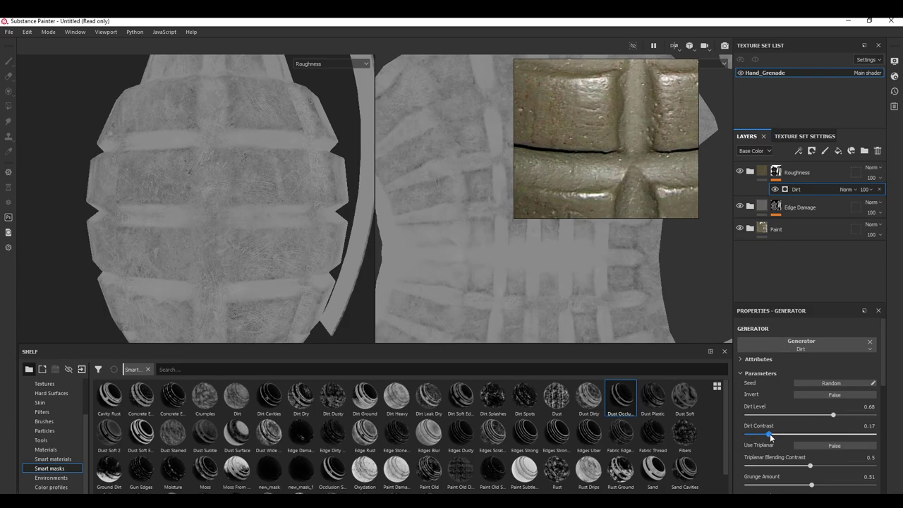
{"action": "left_click_drag", "start_coordinate": [771, 435], "coordinate": [841, 415]}
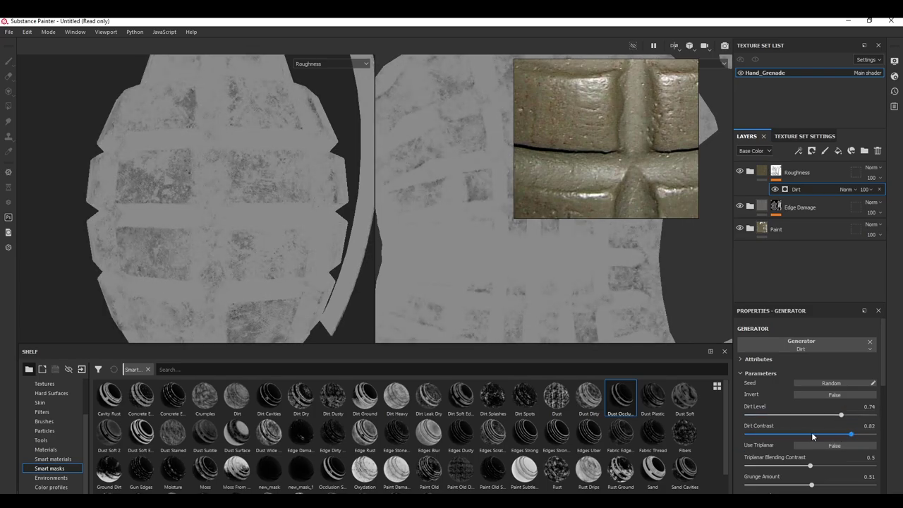
{"action": "scroll", "coordinate": [810, 437], "scroll_direction": "down", "scroll_amount": 1}
{"action": "left_click_drag", "start_coordinate": [811, 457], "coordinate": [775, 477]}
{"action": "scroll", "coordinate": [794, 459], "scroll_direction": "down", "scroll_amount": 3}
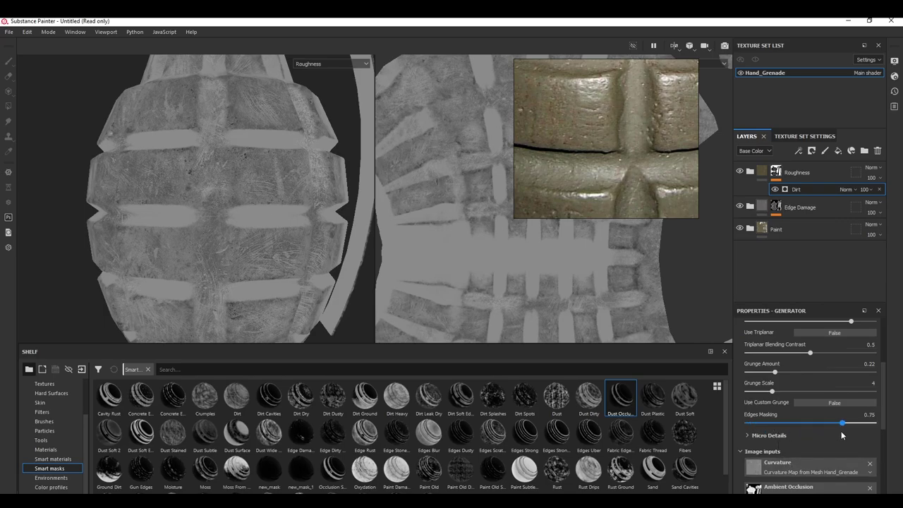
{"action": "scroll", "coordinate": [793, 438], "scroll_direction": "up", "scroll_amount": 4}
Step: Lower the Dirt Level to 0.7 and raise the inner Roughness layer's roughness to about 0.75, checking it in Material view
{"action": "mouse_move", "coordinate": [840, 415]}
{"action": "left_mouse_down"}
{"action": "mouse_move", "coordinate": [817, 421]}
{"action": "mouse_move", "coordinate": [835, 423]}
{"action": "left_mouse_up"}
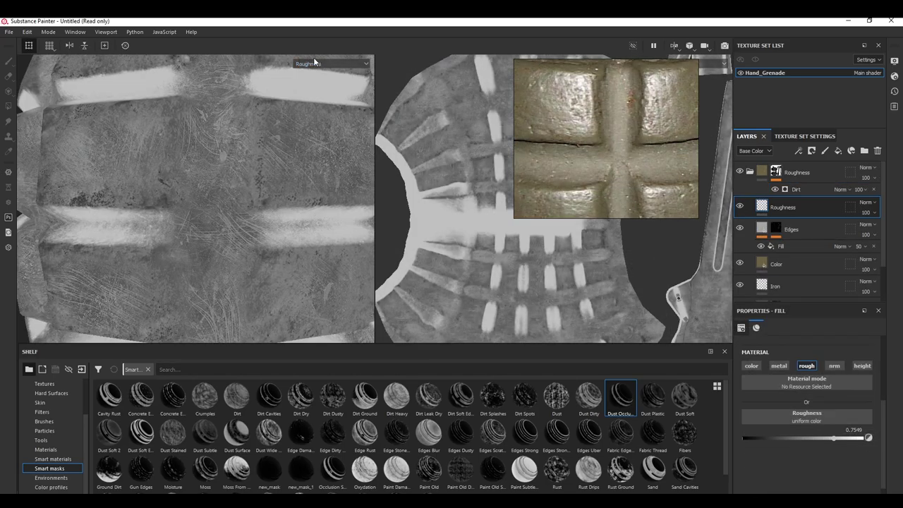
{"action": "left_click", "coordinate": [312, 63]}
{"action": "left_click", "coordinate": [311, 79]}
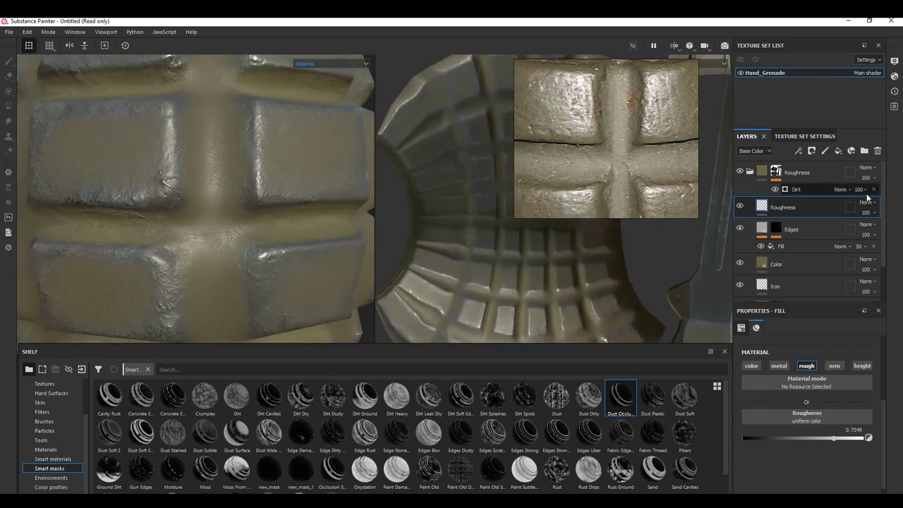
Step: Add a paint effect above the Dirt generator in the Roughness folder's mask
{"action": "left_click", "coordinate": [760, 176]}
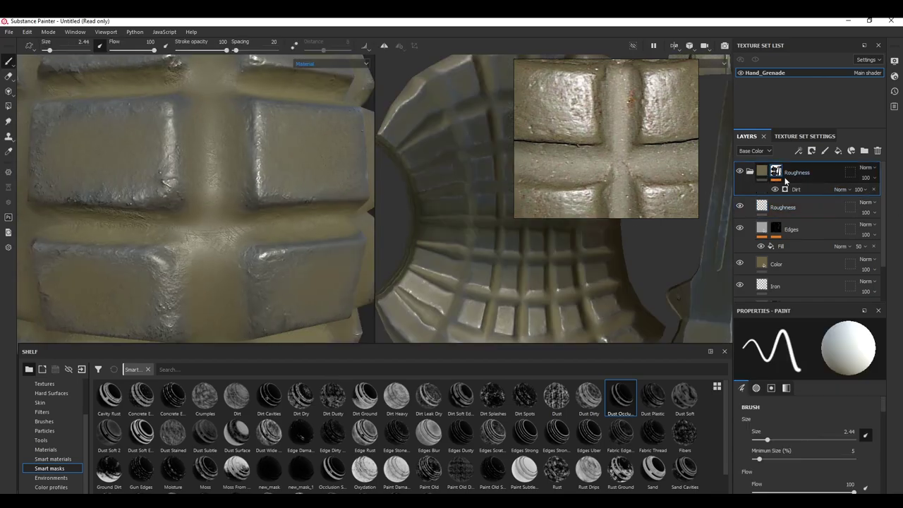
{"action": "left_click", "coordinate": [791, 189]}
{"action": "right_click", "coordinate": [775, 189]}
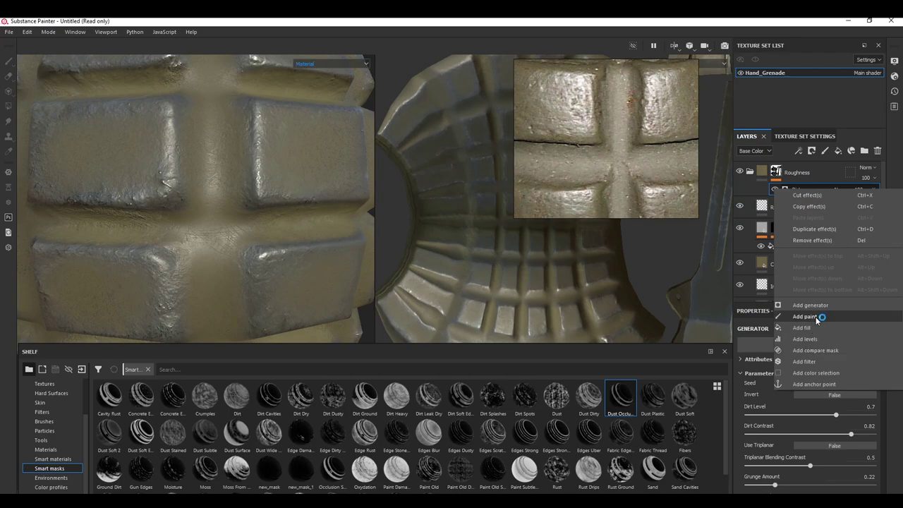
{"action": "left_click", "coordinate": [806, 316]}
Step: Choose the Crystal brush at size 11.94 and paint the mask along the vertical groove between the body segments
{"action": "left_click", "coordinate": [55, 450]}
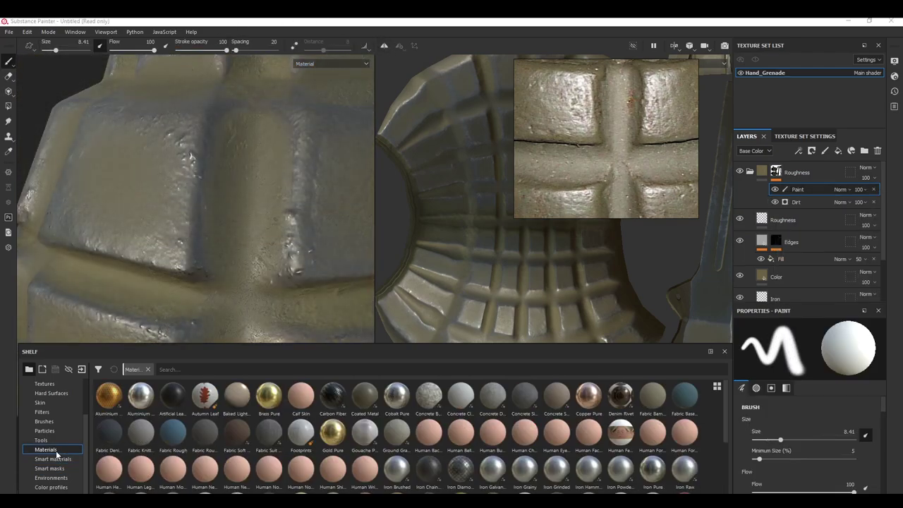
{"action": "left_click", "coordinate": [44, 421]}
{"action": "left_click", "coordinate": [589, 432]}
{"action": "mouse_move", "coordinate": [274, 154]}
{"action": "left_mouse_down"}
{"action": "mouse_move", "coordinate": [243, 141]}
{"action": "mouse_move", "coordinate": [237, 205]}
{"action": "mouse_move", "coordinate": [251, 148]}
{"action": "mouse_move", "coordinate": [264, 243]}
{"action": "mouse_move", "coordinate": [275, 160]}
{"action": "left_mouse_up"}
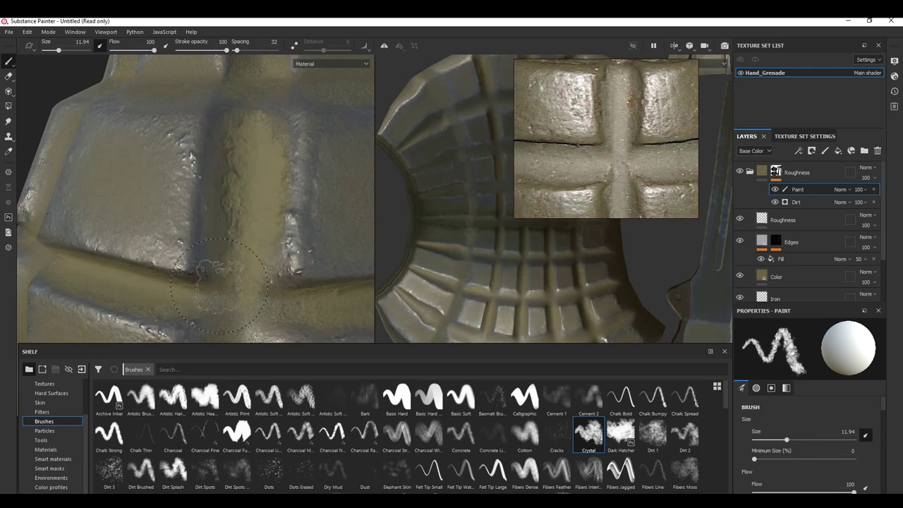
Step: Extend the Crystal brush painting on the Roughness folder's mask down the vertical groove past the horizontal crossing
{"action": "middle_click_drag", "start_coordinate": [230, 273], "coordinate": [249, 184], "text": "alt"}
{"action": "left_click_drag", "start_coordinate": [242, 276], "coordinate": [235, 204], "text": "alt"}
{"action": "left_click_drag", "start_coordinate": [254, 300], "coordinate": [270, 190]}
Step: Switch to the Dirt 1 brush at size 5.33 for painting the Roughness folder's mask along the groove edges
{"action": "left_click", "coordinate": [653, 432]}
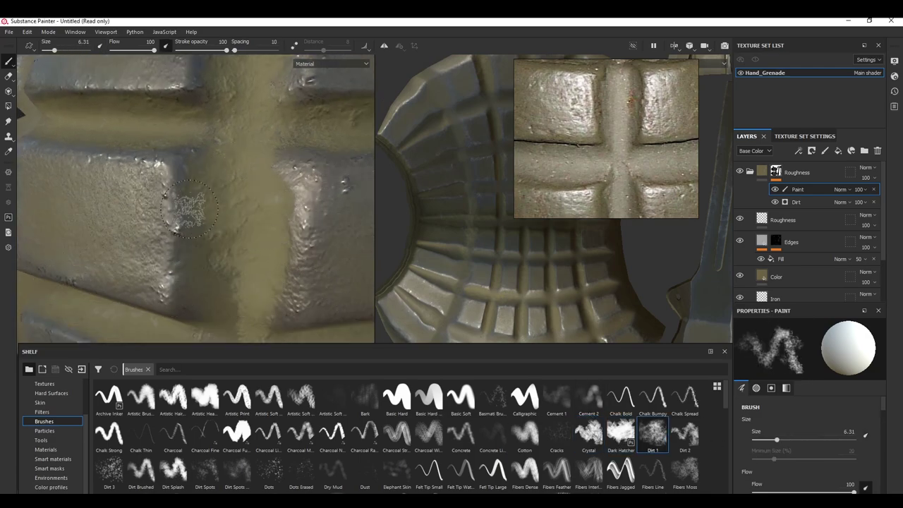
{"action": "mouse_move", "coordinate": [303, 185]}
{"action": "left_mouse_down", "text": "alt"}
{"action": "mouse_move", "coordinate": [223, 93]}
{"action": "mouse_move", "coordinate": [268, 262]}
{"action": "mouse_move", "coordinate": [240, 182]}
{"action": "mouse_move", "coordinate": [247, 233]}
{"action": "left_mouse_up", "text": "alt"}
{"action": "right_click_drag", "start_coordinate": [240, 212], "coordinate": [212, 212], "text": "ctrl"}
{"action": "scroll", "coordinate": [211, 184], "scroll_direction": "up", "scroll_amount": 5}
{"action": "left_click_drag", "start_coordinate": [282, 170], "coordinate": [205, 184], "text": "alt"}
{"action": "scroll", "coordinate": [191, 155], "scroll_direction": "down", "scroll_amount": 5}
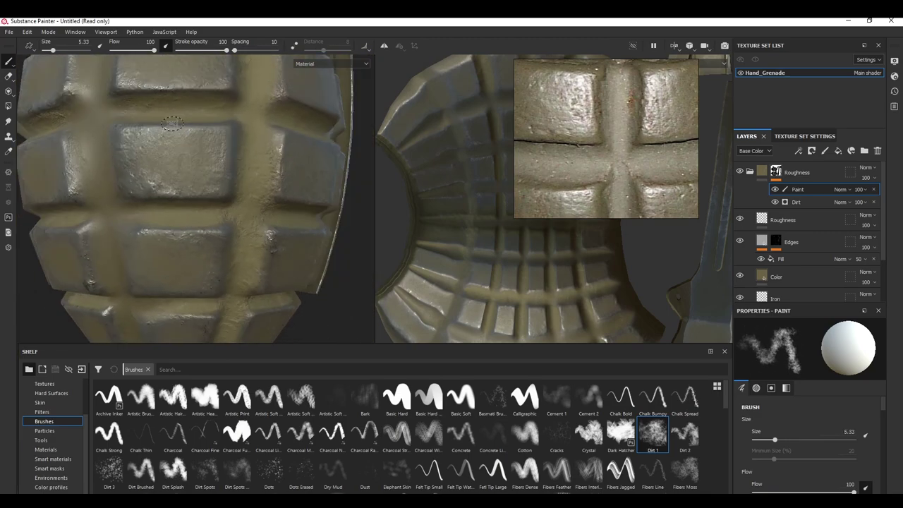
Step: Work the mask along the grooves between the body segments with the Dirt 1 brush, reducing its size to 2.78 at the crossing
{"action": "left_click_drag", "start_coordinate": [173, 123], "coordinate": [186, 231], "text": "alt"}
{"action": "scroll", "coordinate": [186, 232], "scroll_direction": "up", "scroll_amount": 4}
{"action": "right_click_drag", "start_coordinate": [232, 176], "coordinate": [244, 176], "text": "ctrl"}
{"action": "left_click_drag", "start_coordinate": [245, 150], "coordinate": [237, 103], "text": "alt"}
{"action": "right_click_drag", "start_coordinate": [213, 240], "coordinate": [203, 240], "text": "ctrl"}
{"action": "left_click_drag", "start_coordinate": [244, 318], "coordinate": [239, 258], "text": "alt"}
{"action": "left_click_drag", "start_coordinate": [228, 211], "coordinate": [233, 233], "text": "alt"}
{"action": "key", "text": "]"}
{"action": "left_click_drag", "start_coordinate": [235, 295], "coordinate": [221, 248], "text": "alt"}
{"action": "scroll", "coordinate": [222, 248], "scroll_direction": "up", "scroll_amount": 4}
{"action": "right_click_drag", "start_coordinate": [232, 188], "coordinate": [199, 188], "text": "ctrl"}
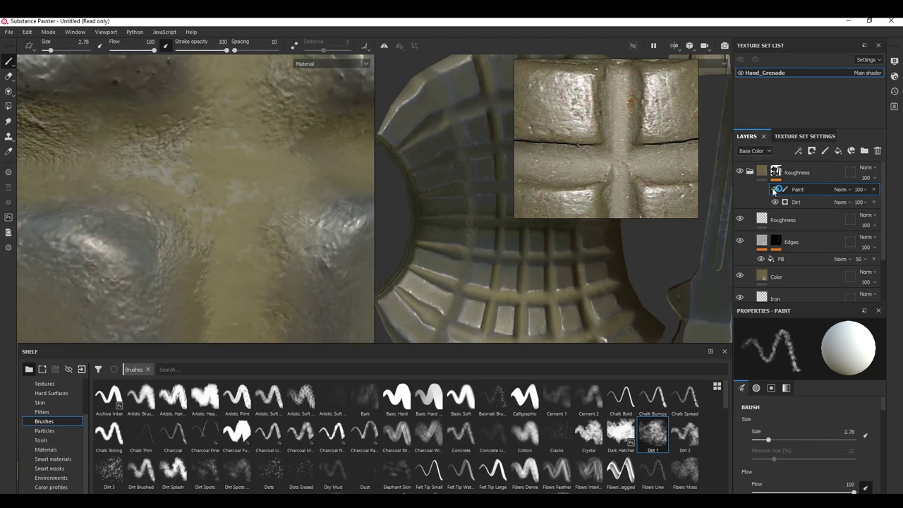
Step: Enable the height channel on the Color fill layer and set its height to 0.1284
{"action": "scroll", "coordinate": [817, 245], "scroll_direction": "down", "scroll_amount": 2}
{"action": "left_click", "coordinate": [800, 225]}
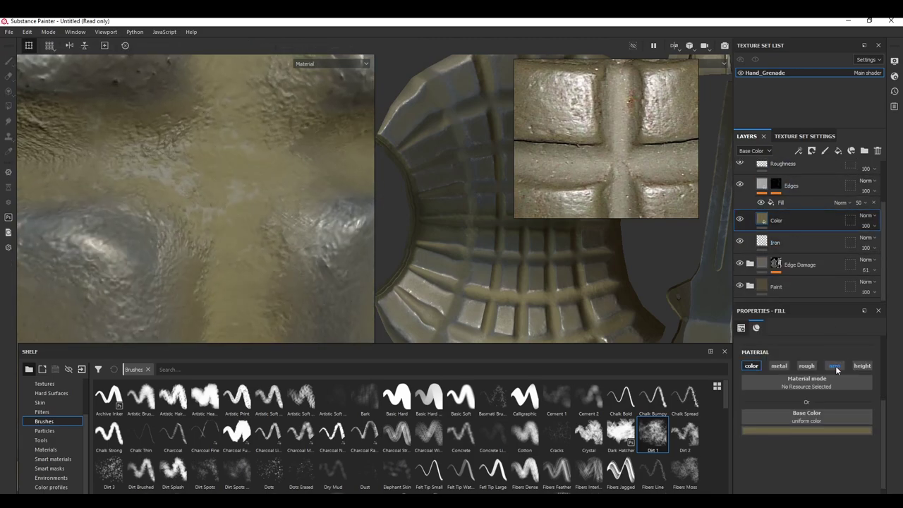
{"action": "left_click", "coordinate": [861, 367]}
{"action": "mouse_move", "coordinate": [804, 474]}
{"action": "left_mouse_down"}
{"action": "mouse_move", "coordinate": [815, 475]}
{"action": "mouse_move", "coordinate": [787, 476]}
{"action": "mouse_move", "coordinate": [809, 482]}
{"action": "left_mouse_up"}
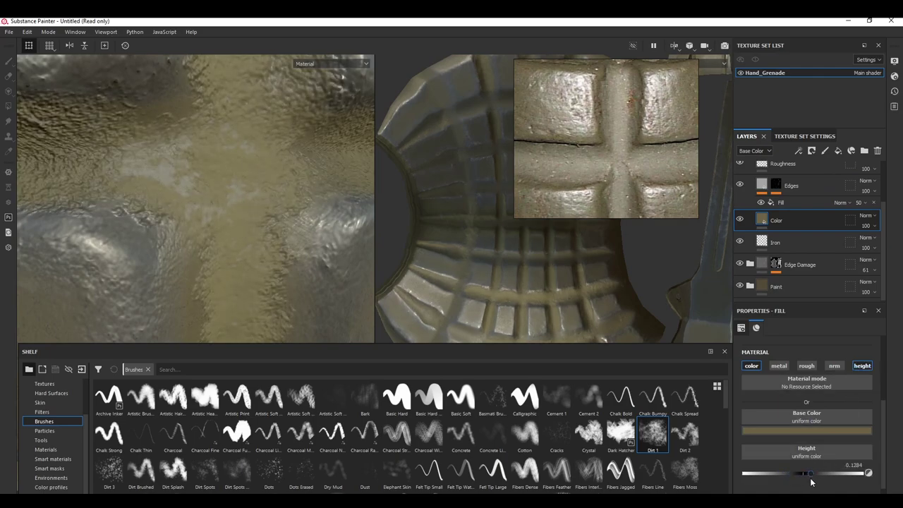
Step: Return to the Roughness mask's Paint effect and touch up the grooves around the tapered body segments with Dirt 1 at size 5.89
{"action": "scroll", "coordinate": [804, 240], "scroll_direction": "up", "scroll_amount": 2}
{"action": "left_click", "coordinate": [803, 191]}
{"action": "scroll", "coordinate": [212, 212], "scroll_direction": "down", "scroll_amount": 6}
{"action": "left_click_drag", "start_coordinate": [169, 264], "coordinate": [212, 163], "text": "alt"}
{"action": "right_click_drag", "start_coordinate": [212, 163], "coordinate": [226, 153], "text": "ctrl"}
{"action": "left_click_drag", "start_coordinate": [242, 178], "coordinate": [203, 211], "text": "alt"}
{"action": "scroll", "coordinate": [225, 211], "scroll_direction": "up", "scroll_amount": 4}
{"action": "right_click_drag", "start_coordinate": [202, 211], "coordinate": [220, 207], "text": "shift"}
{"action": "right_click_drag", "start_coordinate": [230, 141], "coordinate": [216, 140], "text": "ctrl"}
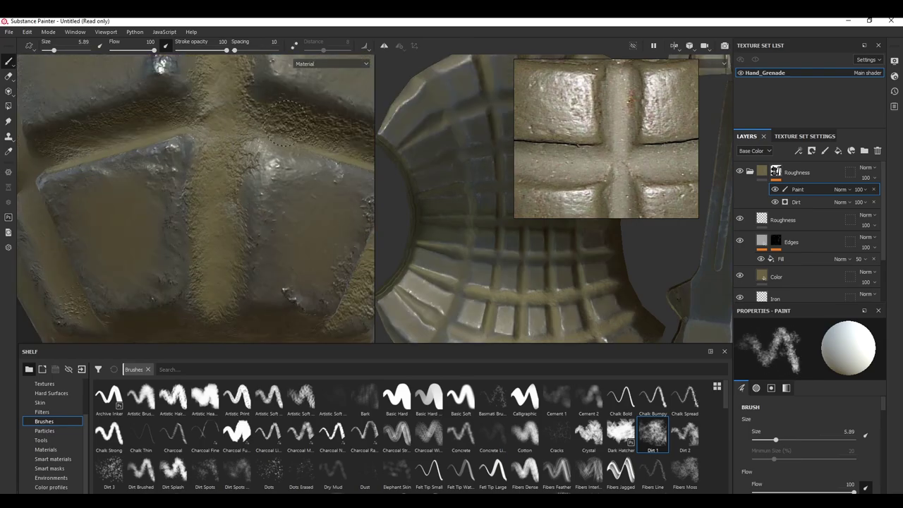
Step: Set the brush size to 7.01 and paint the Roughness group's mask over a groove on the grenade body with the Dirt 1 brush
{"action": "scroll", "coordinate": [233, 111], "scroll_direction": "down", "scroll_amount": 5}
{"action": "left_click_drag", "start_coordinate": [225, 130], "coordinate": [208, 166], "text": "alt"}
{"action": "right_click_drag", "start_coordinate": [208, 167], "coordinate": [157, 167], "text": "shift"}
{"action": "left_click_drag", "start_coordinate": [157, 168], "coordinate": [164, 185], "text": "alt"}
{"action": "scroll", "coordinate": [180, 176], "scroll_direction": "up", "scroll_amount": 4}
{"action": "right_click_drag", "start_coordinate": [190, 166], "coordinate": [196, 166], "text": "ctrl"}
{"action": "mouse_move", "coordinate": [197, 162]}
{"action": "left_mouse_down"}
{"action": "mouse_move", "coordinate": [197, 304]}
{"action": "mouse_move", "coordinate": [194, 164]}
{"action": "left_mouse_up"}
Step: Paint more dirt on the mask along the horizontal groove and across its crossing with the vertical groove
{"action": "right_click_drag", "start_coordinate": [125, 162], "coordinate": [125, 162], "text": "ctrl"}
{"action": "left_click_drag", "start_coordinate": [229, 160], "coordinate": [227, 190], "text": "alt"}
{"action": "scroll", "coordinate": [228, 191], "scroll_direction": "up", "scroll_amount": 2}
{"action": "mouse_move", "coordinate": [224, 134]}
{"action": "left_mouse_down"}
{"action": "mouse_move", "coordinate": [222, 261]}
{"action": "mouse_move", "coordinate": [192, 169]}
{"action": "mouse_move", "coordinate": [204, 117]}
{"action": "left_mouse_up"}
{"action": "mouse_move", "coordinate": [229, 198]}
{"action": "left_mouse_down", "text": "alt"}
{"action": "mouse_move", "coordinate": [237, 165]}
{"action": "mouse_move", "coordinate": [278, 188]}
{"action": "left_mouse_up", "text": "alt"}
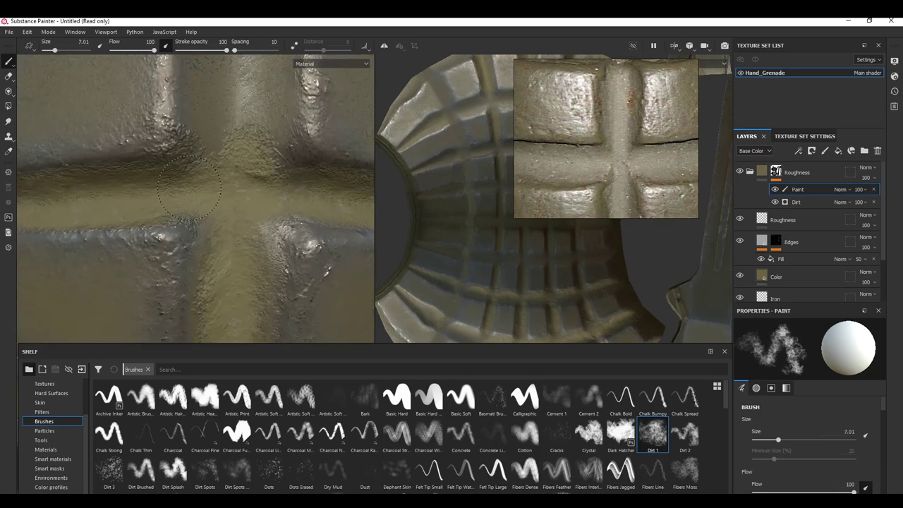
{"action": "mouse_move", "coordinate": [212, 180]}
{"action": "left_mouse_down"}
{"action": "mouse_move", "coordinate": [238, 109]}
{"action": "mouse_move", "coordinate": [247, 184]}
{"action": "mouse_move", "coordinate": [296, 204]}
{"action": "left_mouse_up"}
Step: Set the height of the Color layer inside the Roughness group to 0.0584
{"action": "scroll", "coordinate": [822, 242], "scroll_direction": "down", "scroll_amount": 3}
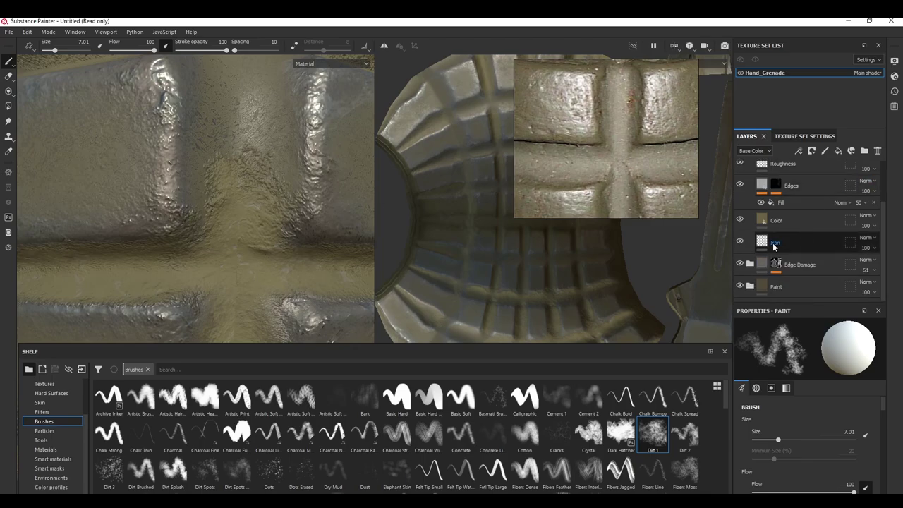
{"action": "left_click", "coordinate": [775, 243]}
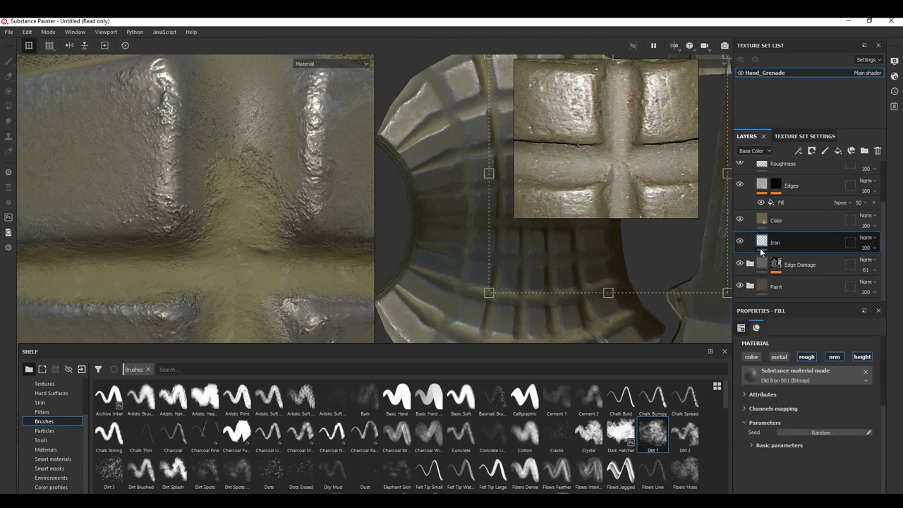
{"action": "left_click", "coordinate": [776, 220]}
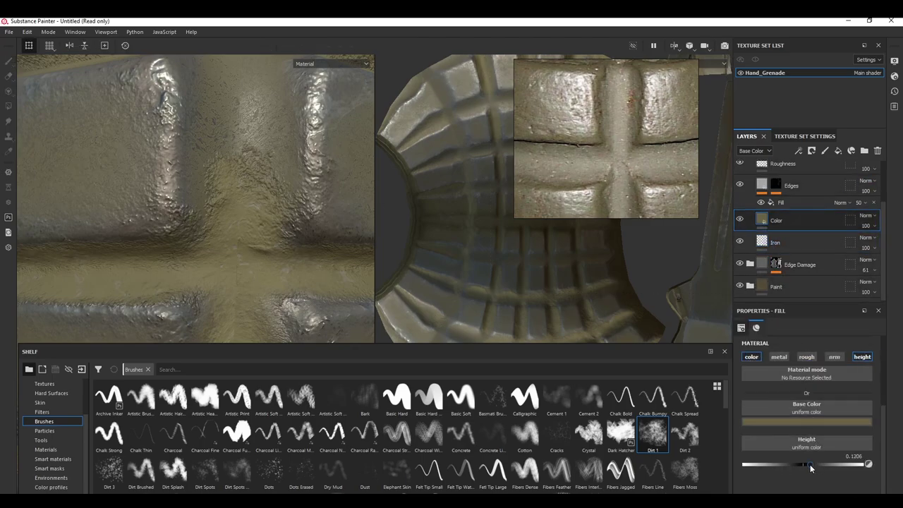
{"action": "mouse_move", "coordinate": [810, 465]}
{"action": "left_mouse_down"}
{"action": "mouse_move", "coordinate": [798, 464]}
{"action": "mouse_move", "coordinate": [810, 474]}
{"action": "left_mouse_up"}
Step: Return to the mask's Paint effect and paint dirt over the groove crossing with a brush size of 8.93
{"action": "scroll", "coordinate": [785, 198], "scroll_direction": "up", "scroll_amount": 2}
{"action": "left_click", "coordinate": [798, 191]}
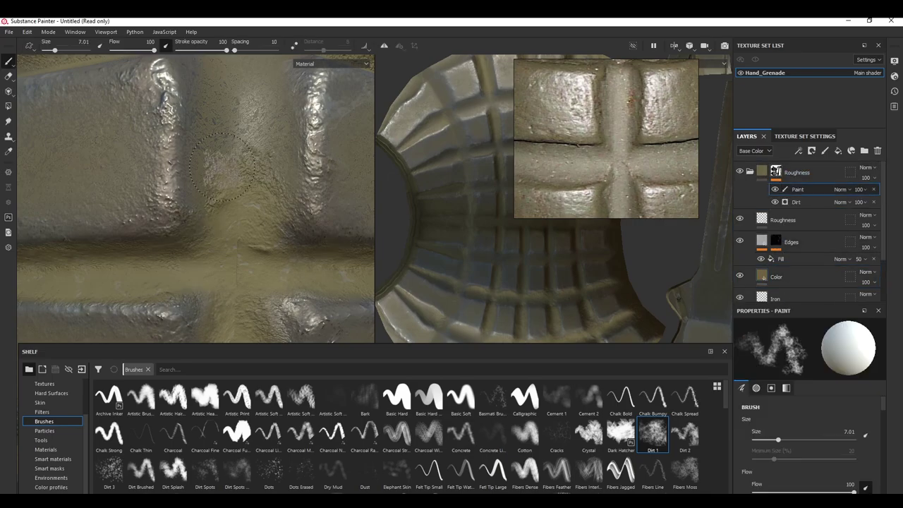
{"action": "left_click_drag", "start_coordinate": [244, 134], "coordinate": [257, 226], "text": "alt"}
{"action": "right_click_drag", "start_coordinate": [257, 226], "coordinate": [266, 226], "text": "ctrl"}
{"action": "left_click_drag", "start_coordinate": [246, 229], "coordinate": [288, 198]}
{"action": "mouse_move", "coordinate": [314, 159]}
{"action": "left_mouse_down", "text": "alt"}
{"action": "mouse_move", "coordinate": [282, 233]}
{"action": "mouse_move", "coordinate": [156, 198]}
{"action": "left_mouse_up", "text": "alt"}
{"action": "scroll", "coordinate": [251, 184], "scroll_direction": "down", "scroll_amount": 3}
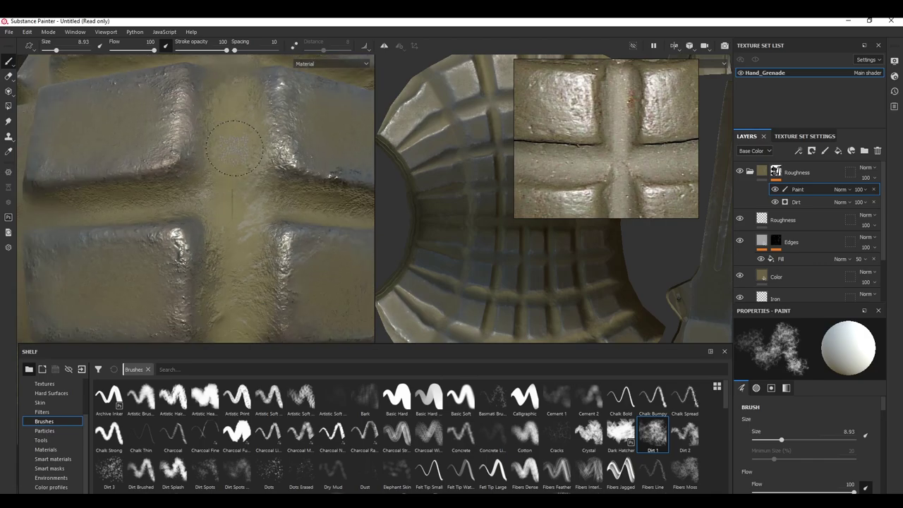
Step: Paint dirt up the vertical groove to the grenade's neck, using brush sizes of 5.7 and 6.1
{"action": "left_click_drag", "start_coordinate": [235, 149], "coordinate": [239, 233], "text": "alt"}
{"action": "left_click_drag", "start_coordinate": [213, 161], "coordinate": [214, 227], "text": "alt"}
{"action": "right_click_drag", "start_coordinate": [224, 148], "coordinate": [210, 149], "text": "ctrl"}
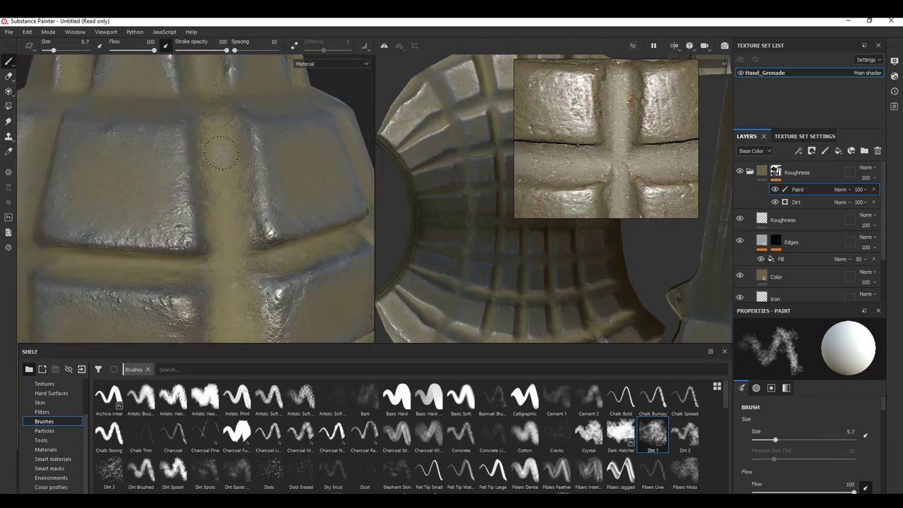
{"action": "left_click_drag", "start_coordinate": [224, 148], "coordinate": [226, 180]}
{"action": "left_click_drag", "start_coordinate": [219, 155], "coordinate": [212, 240], "text": "alt"}
{"action": "right_click_drag", "start_coordinate": [210, 161], "coordinate": [214, 161], "text": "ctrl"}
{"action": "left_click_drag", "start_coordinate": [208, 240], "coordinate": [199, 113]}
{"action": "left_click_drag", "start_coordinate": [201, 163], "coordinate": [201, 247], "text": "alt"}
{"action": "left_click_drag", "start_coordinate": [198, 291], "coordinate": [201, 246]}
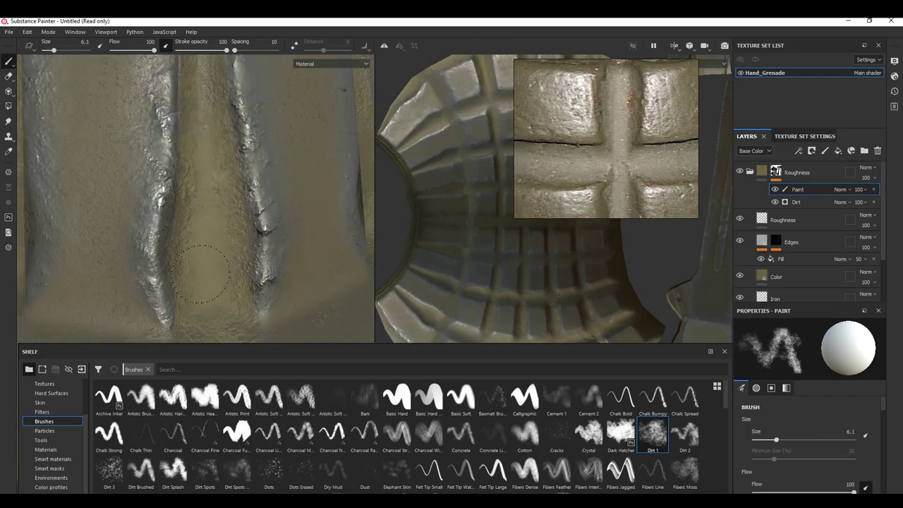
Step: Paint dirt along the tapered groove in the grenade's neck, adjusting the brush to the groove's width
{"action": "left_click_drag", "start_coordinate": [204, 176], "coordinate": [216, 243], "text": "alt"}
{"action": "right_click_drag", "start_coordinate": [217, 158], "coordinate": [210, 158], "text": "ctrl"}
{"action": "left_click_drag", "start_coordinate": [218, 157], "coordinate": [220, 229], "text": "alt"}
{"action": "right_click_drag", "start_coordinate": [221, 189], "coordinate": [214, 189], "text": "ctrl"}
{"action": "scroll", "coordinate": [219, 131], "scroll_direction": "down", "scroll_amount": 4}
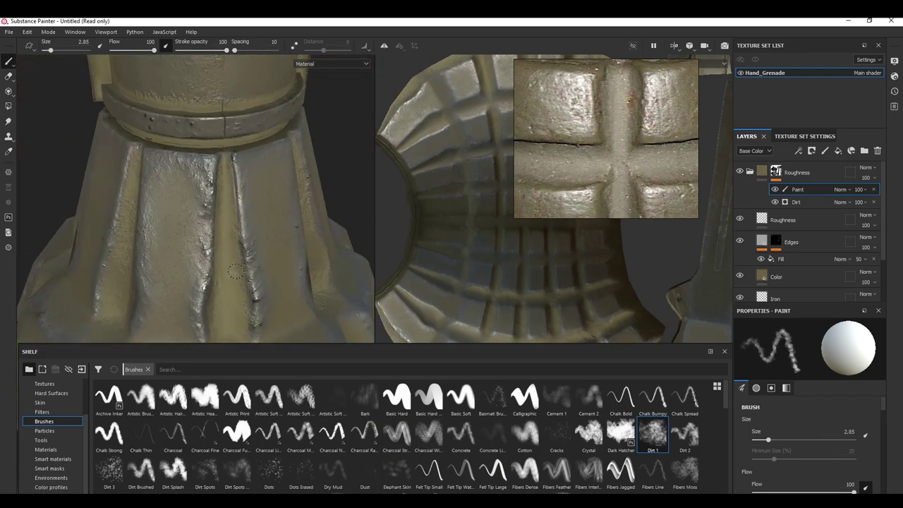
{"action": "left_click_drag", "start_coordinate": [220, 235], "coordinate": [189, 173], "text": "alt"}
{"action": "scroll", "coordinate": [191, 174], "scroll_direction": "up", "scroll_amount": 3}
{"action": "right_click_drag", "start_coordinate": [218, 162], "coordinate": [233, 162], "text": "ctrl"}
{"action": "mouse_move", "coordinate": [240, 105]}
{"action": "left_mouse_down"}
{"action": "mouse_move", "coordinate": [244, 244]}
{"action": "mouse_move", "coordinate": [233, 233]}
{"action": "left_mouse_up"}
{"action": "right_click_drag", "start_coordinate": [233, 233], "coordinate": [228, 233], "text": "ctrl"}
{"action": "mouse_move", "coordinate": [227, 232]}
{"action": "left_mouse_down", "text": "alt"}
{"action": "mouse_move", "coordinate": [219, 216]}
{"action": "mouse_move", "coordinate": [240, 246]}
{"action": "left_mouse_up", "text": "alt"}
{"action": "right_click_drag", "start_coordinate": [240, 246], "coordinate": [246, 245], "text": "ctrl"}
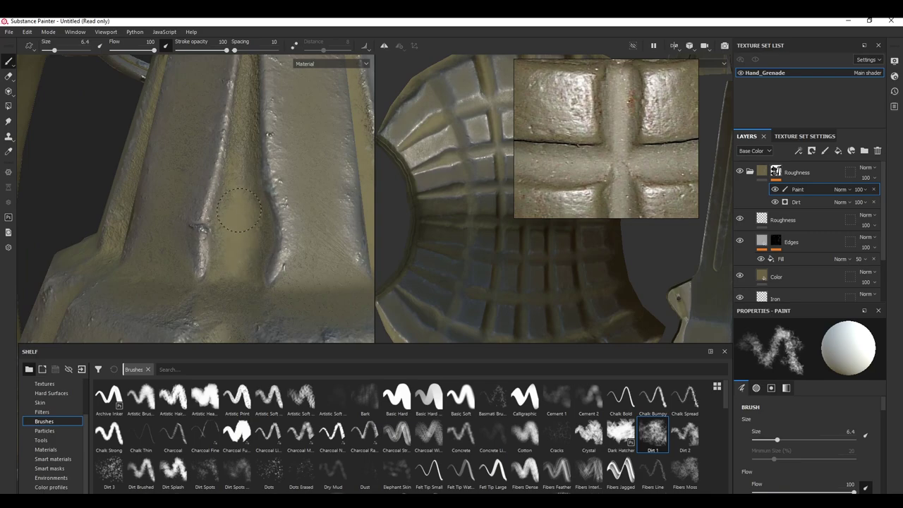
Step: Add a light grey fill layer named Temp Color above the Color layer to highlight the painted mask
{"action": "left_click", "coordinate": [798, 276]}
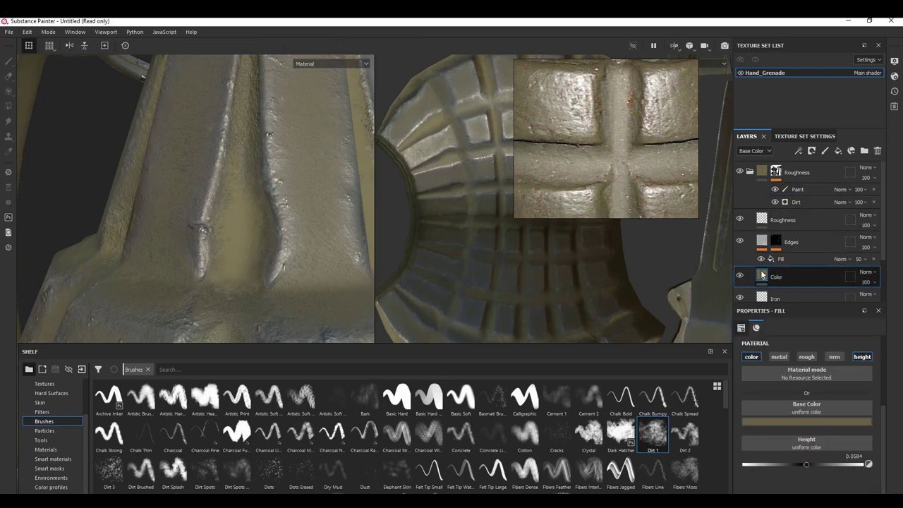
{"action": "left_click", "coordinate": [839, 151]}
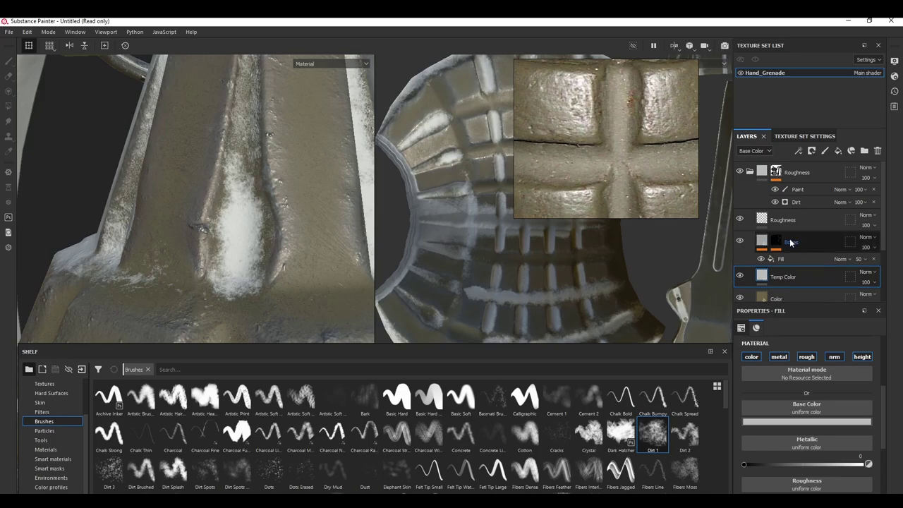
Step: Fill the full length of the neck groove on the mask's Paint effect, starting with a brush size of 4.52
{"action": "left_click", "coordinate": [797, 189]}
{"action": "left_click_drag", "start_coordinate": [228, 181], "coordinate": [217, 185], "text": "alt"}
{"action": "right_click_drag", "start_coordinate": [240, 184], "coordinate": [229, 183], "text": "ctrl"}
{"action": "left_click_drag", "start_coordinate": [245, 130], "coordinate": [240, 245]}
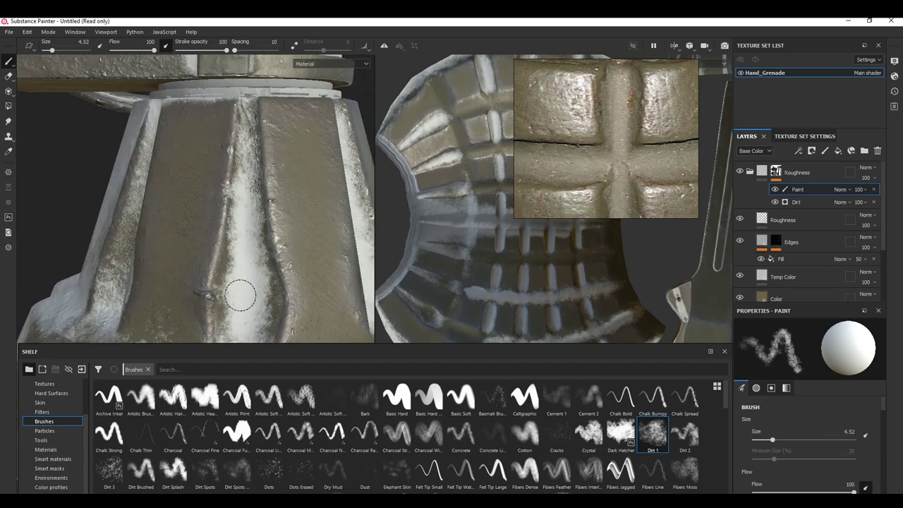
{"action": "left_click_drag", "start_coordinate": [237, 304], "coordinate": [244, 155]}
{"action": "right_click_drag", "start_coordinate": [253, 113], "coordinate": [244, 113], "text": "ctrl"}
{"action": "left_click_drag", "start_coordinate": [249, 106], "coordinate": [244, 131]}
Step: Paint the mask along the neighbouring neck groove at size 6.28 and down onto the body at size 8.1
{"action": "left_click_drag", "start_coordinate": [243, 155], "coordinate": [177, 156], "text": "alt"}
{"action": "right_click_drag", "start_coordinate": [184, 155], "coordinate": [212, 159], "text": "alt"}
{"action": "right_click_drag", "start_coordinate": [185, 141], "coordinate": [198, 141], "text": "ctrl"}
{"action": "left_click_drag", "start_coordinate": [190, 120], "coordinate": [187, 191]}
{"action": "left_click_drag", "start_coordinate": [190, 142], "coordinate": [194, 125], "text": "alt"}
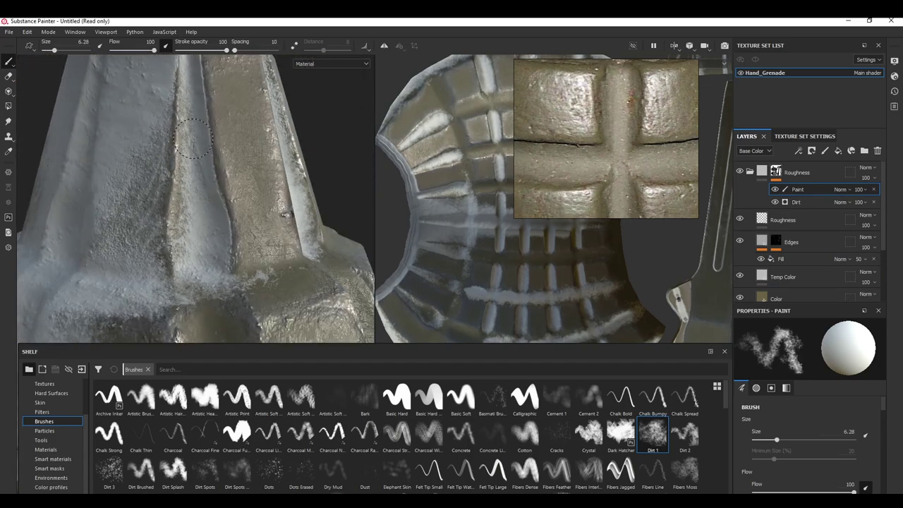
{"action": "mouse_move", "coordinate": [184, 117]}
{"action": "right_mouse_down", "text": "alt"}
{"action": "mouse_move", "coordinate": [134, 142]}
{"action": "mouse_move", "coordinate": [205, 163]}
{"action": "right_mouse_up", "text": "alt"}
{"action": "right_click_drag", "start_coordinate": [208, 184], "coordinate": [218, 184], "text": "ctrl"}
{"action": "mouse_move", "coordinate": [219, 184]}
{"action": "left_mouse_down"}
{"action": "mouse_move", "coordinate": [217, 303]}
{"action": "mouse_move", "coordinate": [220, 175]}
{"action": "mouse_move", "coordinate": [201, 173]}
{"action": "mouse_move", "coordinate": [209, 219]}
{"action": "left_mouse_up"}
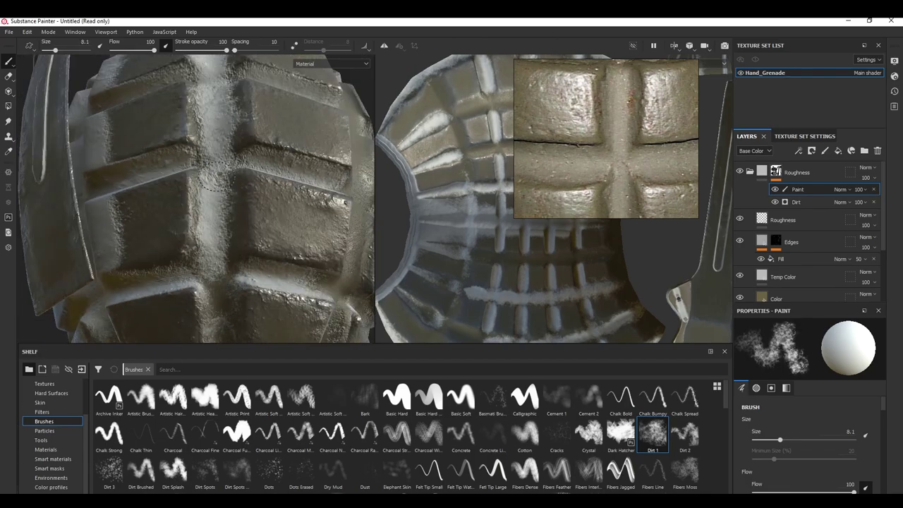
Step: Paint the mask along further vertical groove sections around the body, reducing the brush size to 7.44
{"action": "mouse_move", "coordinate": [232, 280]}
{"action": "left_mouse_down", "text": "alt"}
{"action": "mouse_move", "coordinate": [263, 185]}
{"action": "mouse_move", "coordinate": [282, 215]}
{"action": "left_mouse_up", "text": "alt"}
{"action": "left_click_drag", "start_coordinate": [281, 205], "coordinate": [272, 275], "text": "alt"}
{"action": "mouse_move", "coordinate": [260, 84]}
{"action": "left_mouse_down"}
{"action": "mouse_move", "coordinate": [259, 300]}
{"action": "mouse_move", "coordinate": [261, 96]}
{"action": "left_mouse_up"}
{"action": "left_click_drag", "start_coordinate": [261, 95], "coordinate": [252, 222], "text": "alt"}
{"action": "mouse_move", "coordinate": [252, 226]}
{"action": "left_mouse_down"}
{"action": "mouse_move", "coordinate": [243, 120]}
{"action": "mouse_move", "coordinate": [251, 186]}
{"action": "left_mouse_up"}
{"action": "right_click_drag", "start_coordinate": [252, 186], "coordinate": [247, 185], "text": "ctrl"}
{"action": "left_click_drag", "start_coordinate": [247, 186], "coordinate": [250, 180], "text": "alt"}
{"action": "right_click_drag", "start_coordinate": [251, 180], "coordinate": [219, 191], "text": "alt"}
{"action": "middle_click_drag", "start_coordinate": [219, 190], "coordinate": [235, 188], "text": "alt"}
{"action": "scroll", "coordinate": [236, 187], "scroll_direction": "up", "scroll_amount": 5}
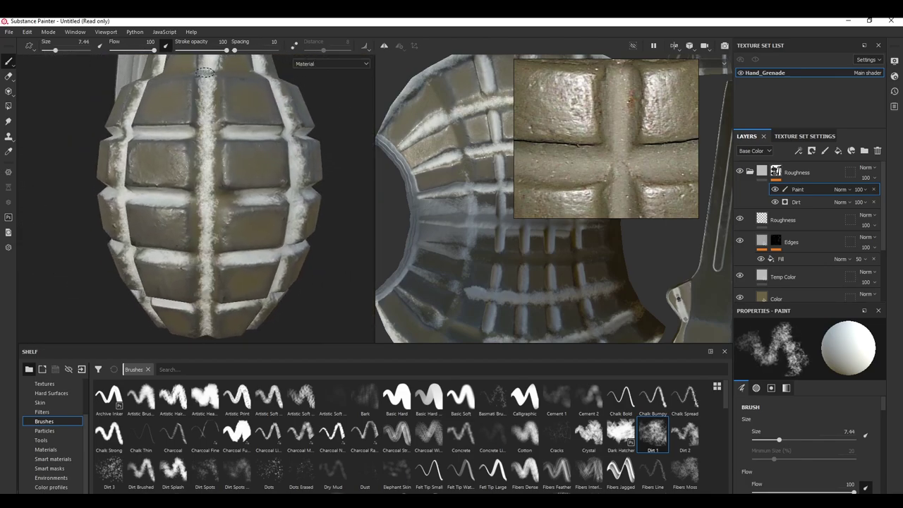
Step: Thicken the mask at the crossings along the central vertical groove with a brush size of about 8
{"action": "right_click_drag", "start_coordinate": [208, 79], "coordinate": [215, 79], "text": "ctrl"}
{"action": "right_click_drag", "start_coordinate": [237, 200], "coordinate": [232, 200], "text": "ctrl"}
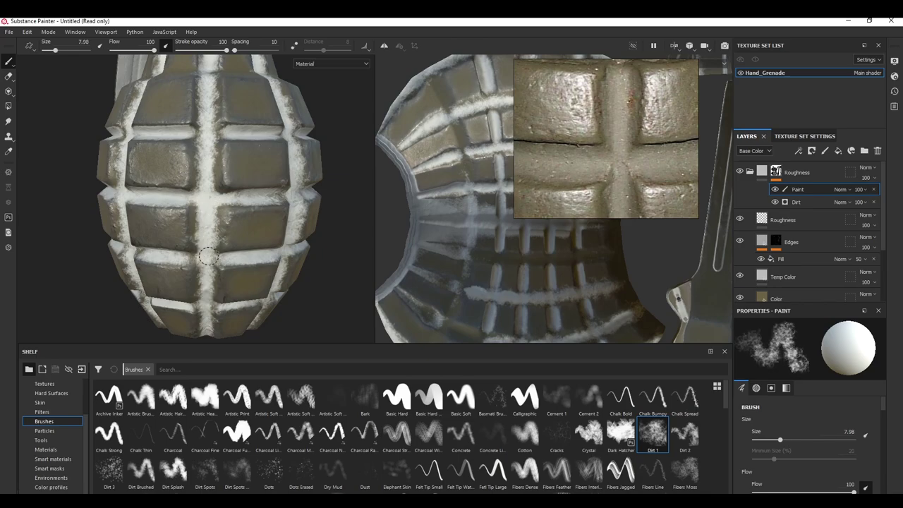
{"action": "right_click_drag", "start_coordinate": [208, 258], "coordinate": [211, 258], "text": "ctrl"}
{"action": "scroll", "coordinate": [205, 145], "scroll_direction": "down", "scroll_amount": 1}
{"action": "scroll", "coordinate": [205, 145], "scroll_direction": "up", "scroll_amount": 2}
{"action": "scroll", "coordinate": [204, 145], "scroll_direction": "down", "scroll_amount": 4}
Step: Paint a straight mask stroke down the vertical groove beside the lever with a brush size of 8.78
{"action": "left_click_drag", "start_coordinate": [204, 177], "coordinate": [297, 192], "text": "alt"}
{"action": "middle_click_drag", "start_coordinate": [297, 192], "coordinate": [175, 229], "text": "alt"}
{"action": "right_click_drag", "start_coordinate": [175, 229], "coordinate": [212, 229], "text": "shift"}
{"action": "left_click", "coordinate": [197, 323], "text": "shift"}
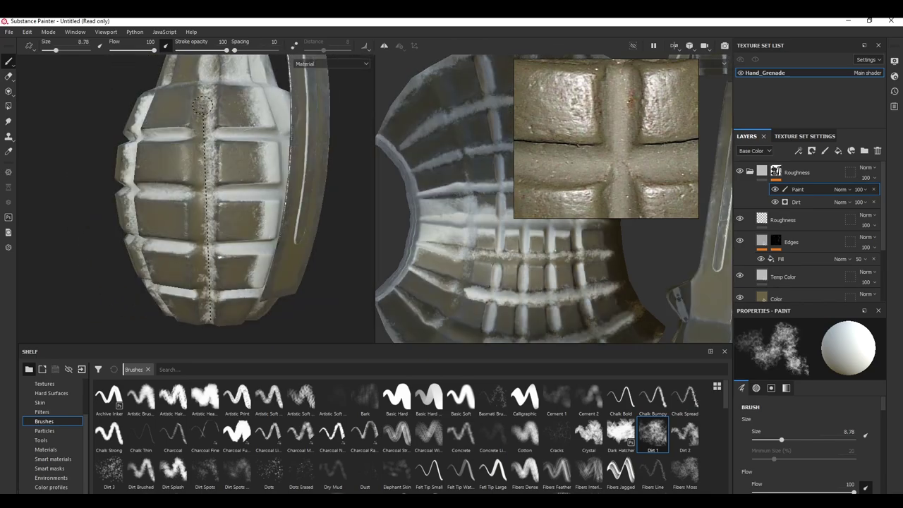
{"action": "scroll", "coordinate": [195, 201], "scroll_direction": "up", "scroll_amount": 3}
{"action": "left_click_drag", "start_coordinate": [194, 201], "coordinate": [175, 218], "text": "alt"}
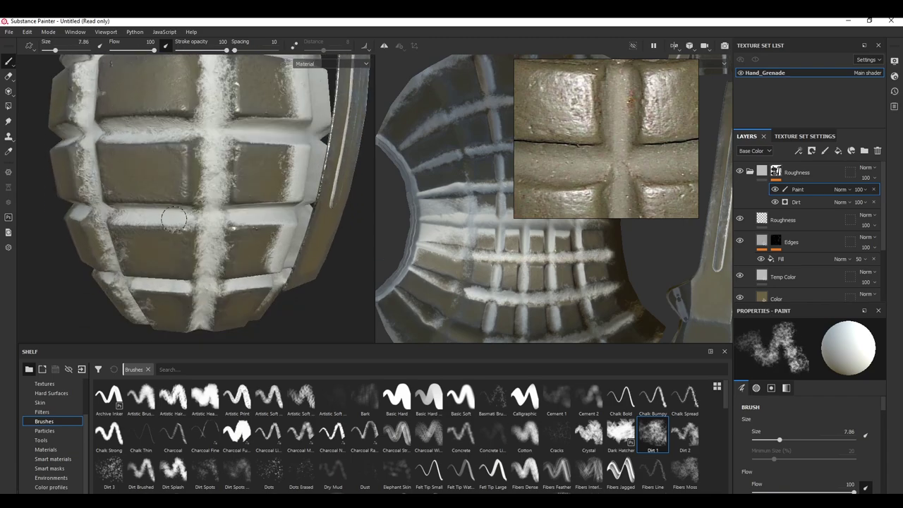
Step: Paint the mask down the neck groove on the lever side with a brush size of 7.86
{"action": "middle_click_drag", "start_coordinate": [216, 200], "coordinate": [224, 310], "text": "alt"}
{"action": "mouse_move", "coordinate": [226, 148]}
{"action": "left_mouse_down", "text": "alt"}
{"action": "mouse_move", "coordinate": [233, 156]}
{"action": "mouse_move", "coordinate": [204, 201]}
{"action": "mouse_move", "coordinate": [232, 204]}
{"action": "left_mouse_up", "text": "alt"}
{"action": "scroll", "coordinate": [200, 206], "scroll_direction": "up", "scroll_amount": 4}
{"action": "scroll", "coordinate": [184, 198], "scroll_direction": "down", "scroll_amount": 4}
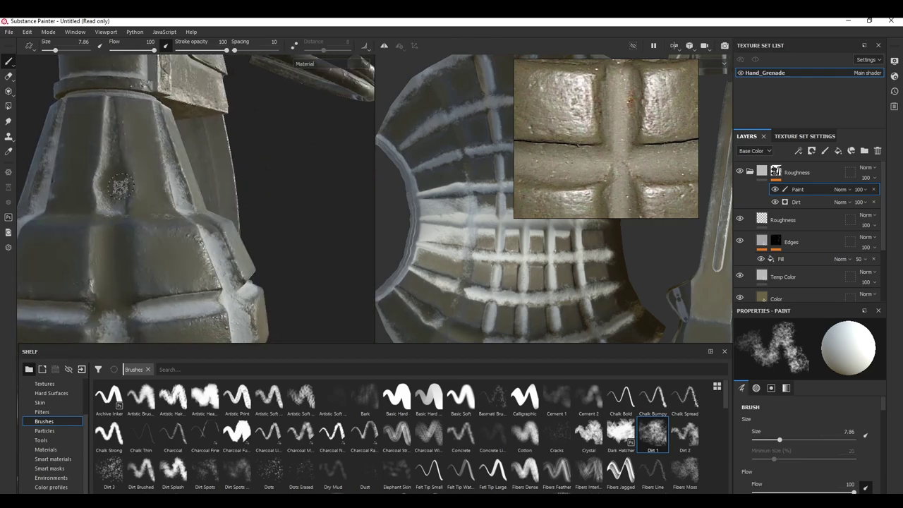
{"action": "mouse_move", "coordinate": [114, 161]}
{"action": "left_mouse_down"}
{"action": "mouse_move", "coordinate": [112, 305]}
{"action": "mouse_move", "coordinate": [105, 233]}
{"action": "left_mouse_up"}
Step: Set the brush's grayscale value to 0 so that it erases excess mask beside the lever
{"action": "middle_click_drag", "start_coordinate": [105, 233], "coordinate": [180, 144], "text": "alt"}
{"action": "scroll", "coordinate": [181, 144], "scroll_direction": "down", "scroll_amount": 3}
{"action": "right_click_drag", "start_coordinate": [181, 144], "coordinate": [134, 170], "text": "shift"}
{"action": "scroll", "coordinate": [121, 243], "scroll_direction": "down", "scroll_amount": 4}
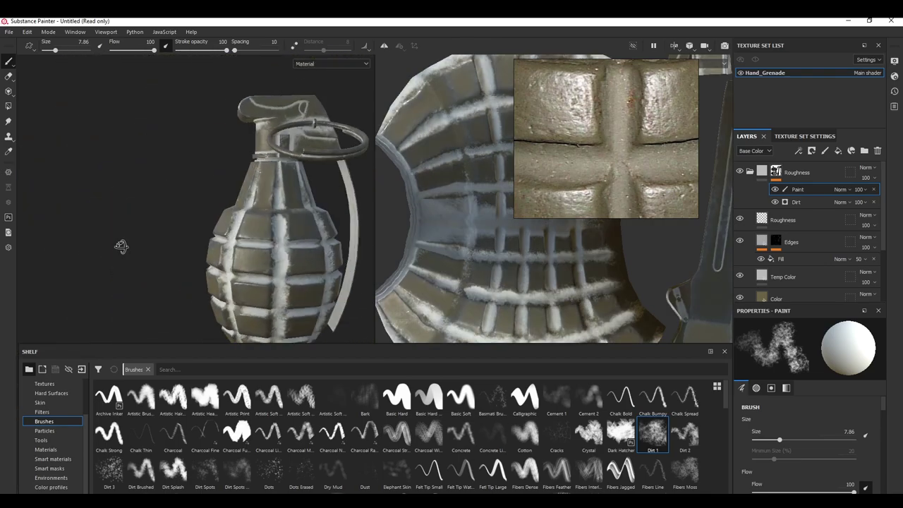
{"action": "mouse_move", "coordinate": [121, 246]}
{"action": "left_mouse_down", "text": "alt"}
{"action": "mouse_move", "coordinate": [198, 229]}
{"action": "mouse_move", "coordinate": [135, 240]}
{"action": "left_mouse_up", "text": "alt"}
{"action": "left_click_drag", "start_coordinate": [222, 217], "coordinate": [206, 217], "text": "alt"}
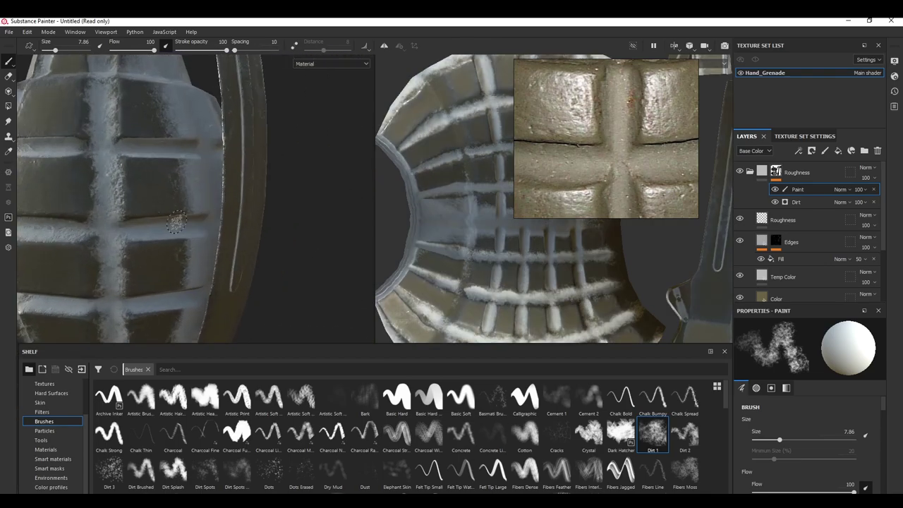
{"action": "left_click_drag", "start_coordinate": [173, 224], "coordinate": [189, 220], "text": "alt"}
{"action": "right_click", "coordinate": [189, 220]}
{"action": "left_click", "coordinate": [238, 236]}
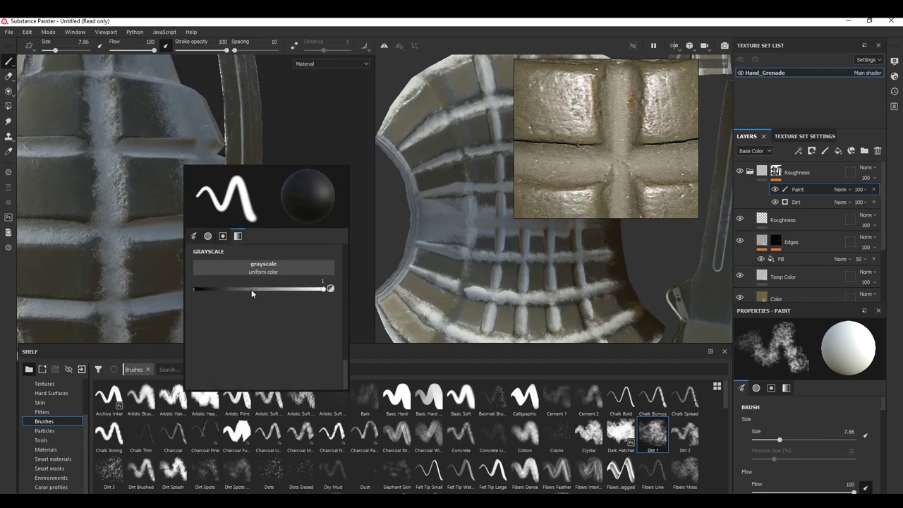
{"action": "left_click_drag", "start_coordinate": [252, 290], "coordinate": [177, 302]}
Step: Move the reference image off the UV view, set the brush alignment to UV and change its size space
{"action": "right_click_drag", "start_coordinate": [558, 173], "coordinate": [673, 124]}
{"action": "right_click_drag", "start_coordinate": [513, 258], "coordinate": [562, 299], "text": "shift"}
{"action": "scroll", "coordinate": [486, 221], "scroll_direction": "up", "scroll_amount": 3}
{"action": "scroll", "coordinate": [485, 218], "scroll_direction": "down", "scroll_amount": 4}
{"action": "scroll", "coordinate": [482, 211], "scroll_direction": "up", "scroll_amount": 2}
{"action": "scroll", "coordinate": [481, 212], "scroll_direction": "up", "scroll_amount": 2}
{"action": "right_click", "coordinate": [476, 214]}
{"action": "scroll", "coordinate": [547, 286], "scroll_direction": "up", "scroll_amount": 6}
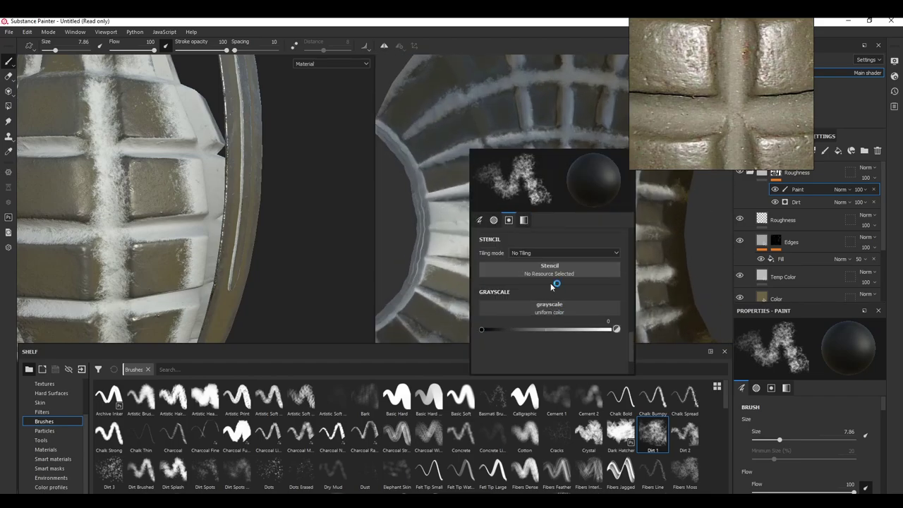
{"action": "scroll", "coordinate": [544, 287], "scroll_direction": "up", "scroll_amount": 3}
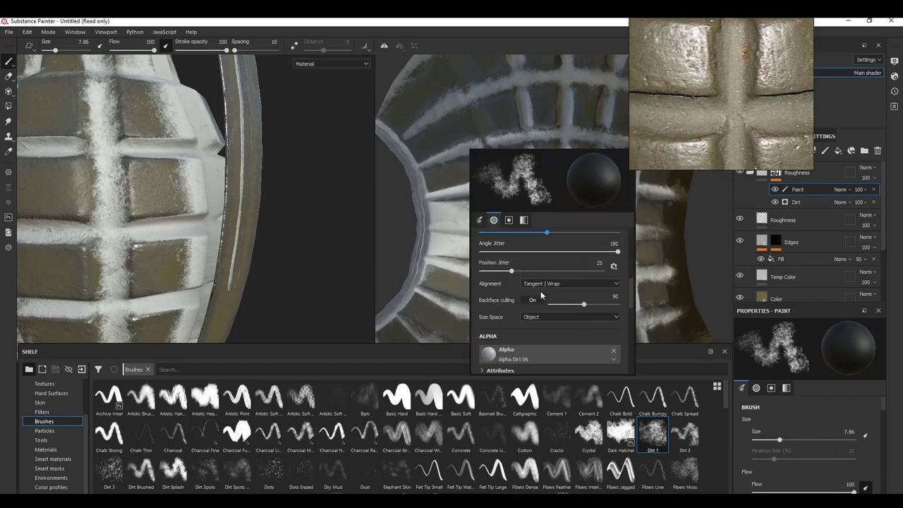
{"action": "left_click", "coordinate": [541, 284]}
{"action": "left_click", "coordinate": [535, 310]}
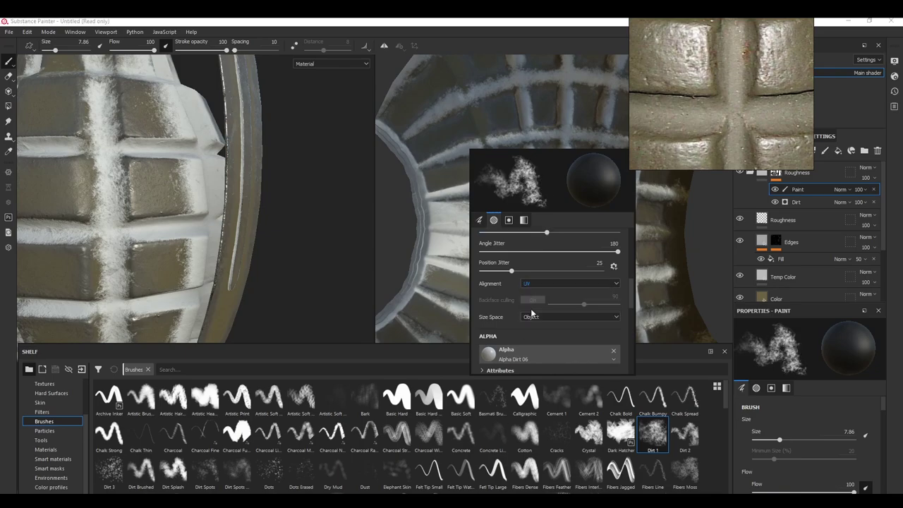
{"action": "left_click", "coordinate": [535, 318]}
{"action": "left_click", "coordinate": [535, 337]}
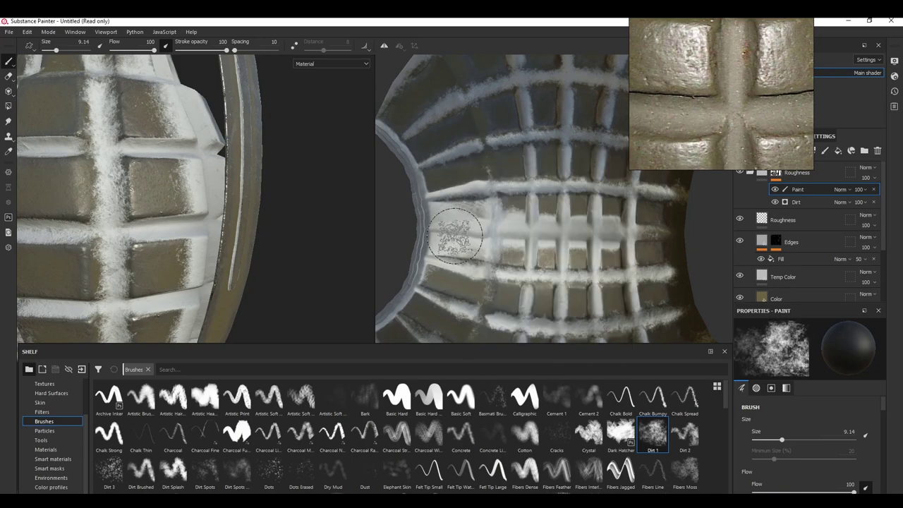
Step: Erase the excess mask from the neck panels in the UV view, reducing the brush size to 2.77
{"action": "scroll", "coordinate": [446, 220], "scroll_direction": "up", "scroll_amount": 3}
{"action": "mouse_move", "coordinate": [447, 220]}
{"action": "left_mouse_down"}
{"action": "mouse_move", "coordinate": [470, 204]}
{"action": "mouse_move", "coordinate": [459, 194]}
{"action": "mouse_move", "coordinate": [480, 179]}
{"action": "mouse_move", "coordinate": [509, 218]}
{"action": "left_mouse_up"}
{"action": "right_click_drag", "start_coordinate": [513, 216], "coordinate": [506, 216], "text": "ctrl"}
{"action": "left_click_drag", "start_coordinate": [515, 215], "coordinate": [428, 218]}
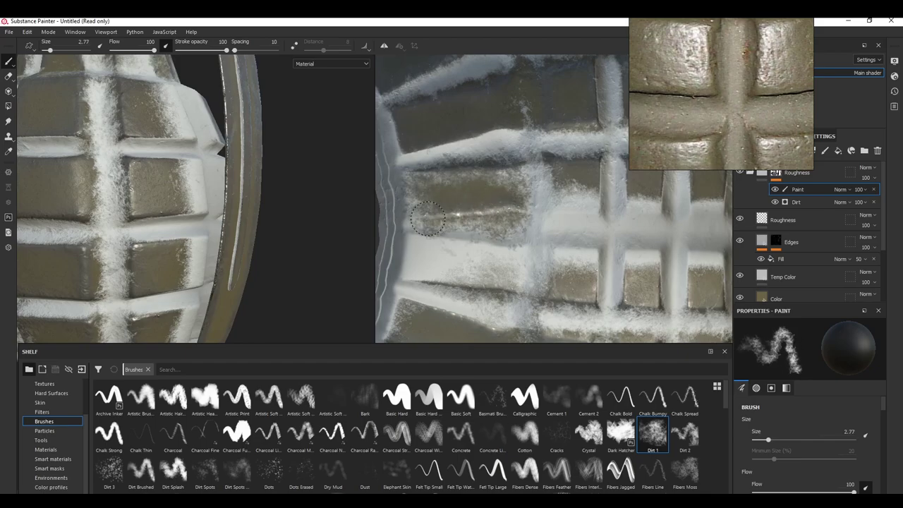
{"action": "mouse_move", "coordinate": [484, 268]}
{"action": "left_mouse_down"}
{"action": "mouse_move", "coordinate": [425, 256]}
{"action": "mouse_move", "coordinate": [481, 249]}
{"action": "left_mouse_up"}
{"action": "key", "text": "ctrl+z"}
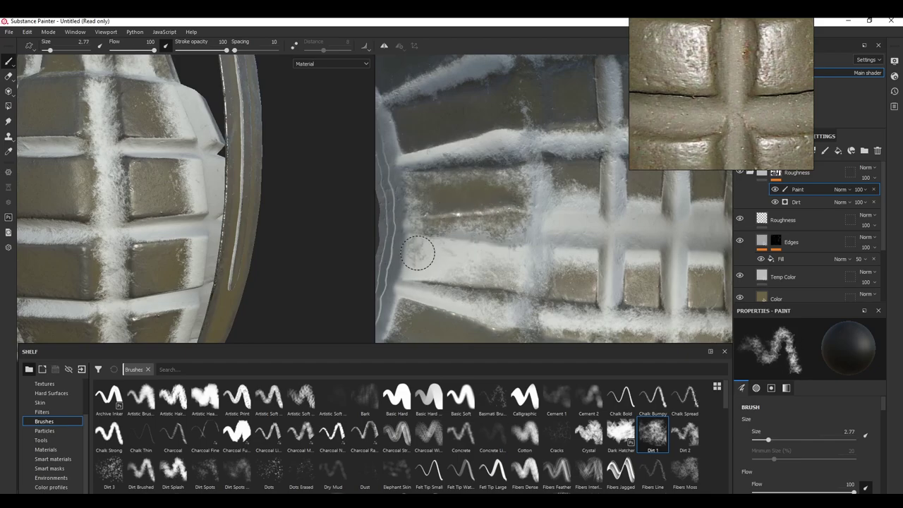
{"action": "mouse_move", "coordinate": [420, 249]}
{"action": "left_mouse_down"}
{"action": "mouse_move", "coordinate": [417, 262]}
{"action": "mouse_move", "coordinate": [570, 267]}
{"action": "mouse_move", "coordinate": [589, 233]}
{"action": "mouse_move", "coordinate": [580, 196]}
{"action": "mouse_move", "coordinate": [526, 212]}
{"action": "left_mouse_up"}
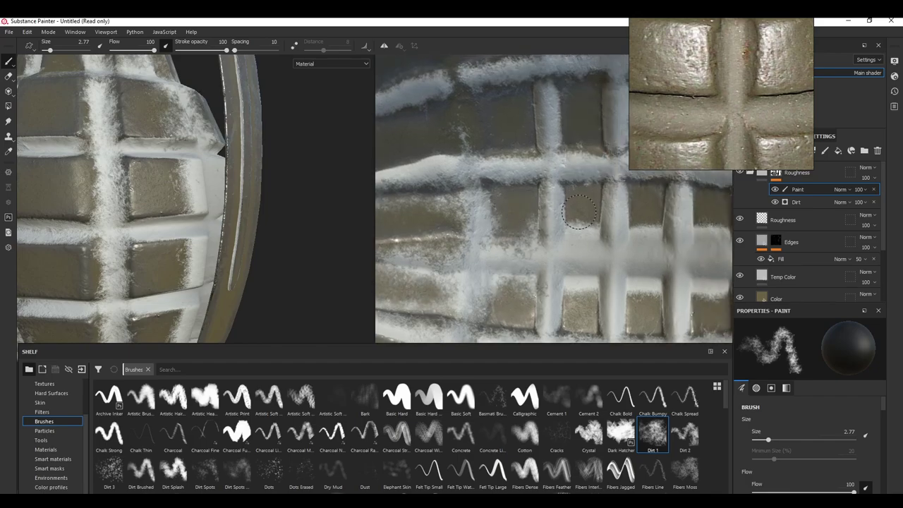
Step: Erase the mask spilling onto the body's raised squares in the UV view with a brush size of 1.35
{"action": "middle_click_drag", "start_coordinate": [585, 287], "coordinate": [494, 286], "text": "alt"}
{"action": "right_click_drag", "start_coordinate": [494, 286], "coordinate": [402, 261], "text": "alt"}
{"action": "left_click_drag", "start_coordinate": [187, 152], "coordinate": [210, 169], "text": "alt"}
{"action": "scroll", "coordinate": [185, 124], "scroll_direction": "up", "scroll_amount": 3}
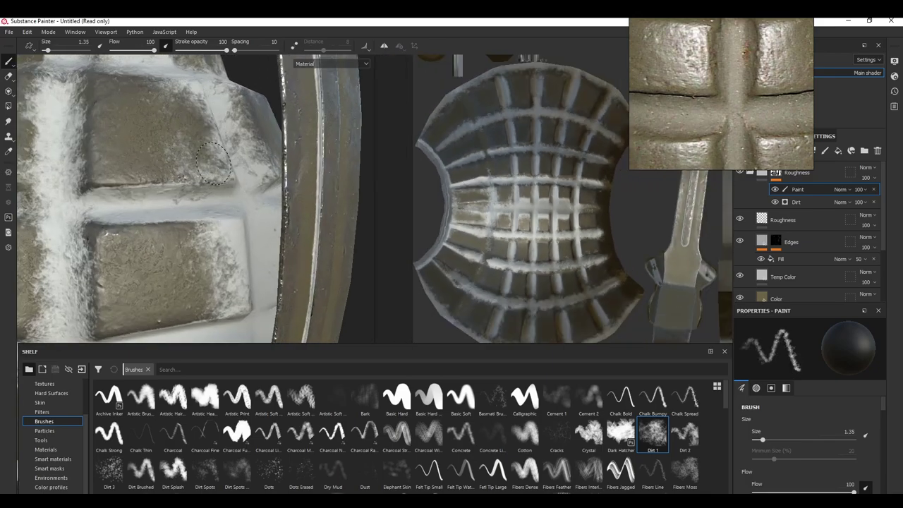
{"action": "mouse_move", "coordinate": [212, 226]}
{"action": "left_mouse_down", "text": "alt"}
{"action": "mouse_move", "coordinate": [223, 166]}
{"action": "mouse_move", "coordinate": [224, 277]}
{"action": "mouse_move", "coordinate": [230, 190]}
{"action": "mouse_move", "coordinate": [242, 195]}
{"action": "mouse_move", "coordinate": [221, 205]}
{"action": "mouse_move", "coordinate": [236, 197]}
{"action": "mouse_move", "coordinate": [223, 207]}
{"action": "mouse_move", "coordinate": [242, 154]}
{"action": "left_mouse_up", "text": "alt"}
{"action": "mouse_move", "coordinate": [242, 161]}
{"action": "left_mouse_down", "text": "alt"}
{"action": "mouse_move", "coordinate": [202, 211]}
{"action": "mouse_move", "coordinate": [169, 213]}
{"action": "left_mouse_up", "text": "alt"}
{"action": "scroll", "coordinate": [526, 196], "scroll_direction": "up", "scroll_amount": 5}
{"action": "left_click_drag", "start_coordinate": [524, 190], "coordinate": [511, 195]}
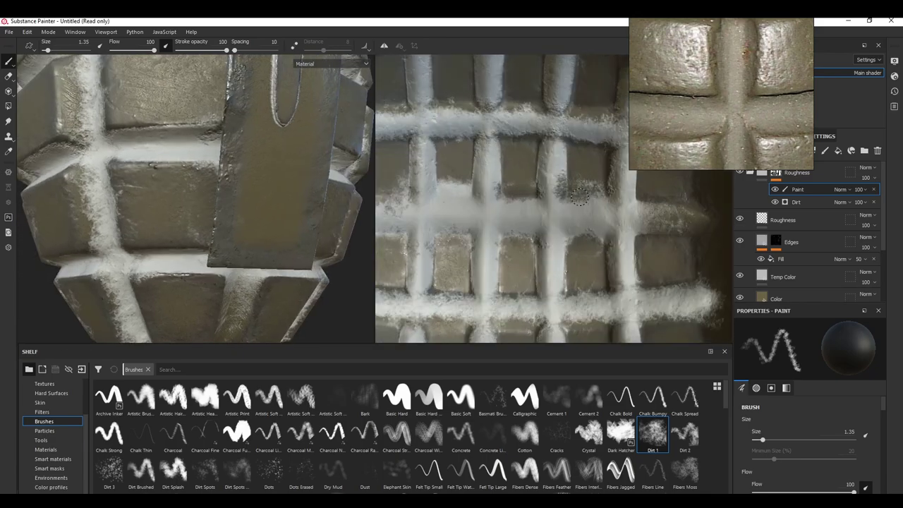
Step: Examine the mask cleanup on the squares behind the lever and around the whole grenade body
{"action": "left_click_drag", "start_coordinate": [324, 211], "coordinate": [269, 257], "text": "alt"}
{"action": "left_click_drag", "start_coordinate": [286, 185], "coordinate": [247, 221], "text": "alt"}
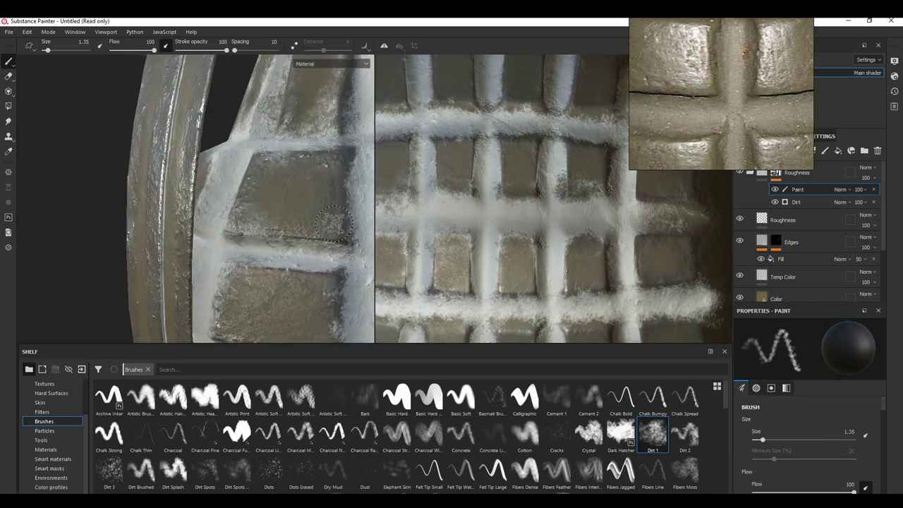
{"action": "scroll", "coordinate": [295, 205], "scroll_direction": "down", "scroll_amount": 5}
{"action": "left_click_drag", "start_coordinate": [295, 206], "coordinate": [85, 148], "text": "alt"}
{"action": "middle_click_drag", "start_coordinate": [86, 147], "coordinate": [269, 203], "text": "alt"}
{"action": "right_click_drag", "start_coordinate": [268, 203], "coordinate": [303, 209], "text": "shift"}
{"action": "middle_click_drag", "start_coordinate": [303, 209], "coordinate": [252, 224], "text": "alt"}
{"action": "scroll", "coordinate": [253, 220], "scroll_direction": "up", "scroll_amount": 1}
{"action": "right_click_drag", "start_coordinate": [245, 218], "coordinate": [236, 218], "text": "ctrl"}
Step: Hide the Temp Color layer and select the Color layer for comparison with the reference image
{"action": "right_click_drag", "start_coordinate": [679, 109], "coordinate": [635, 72]}
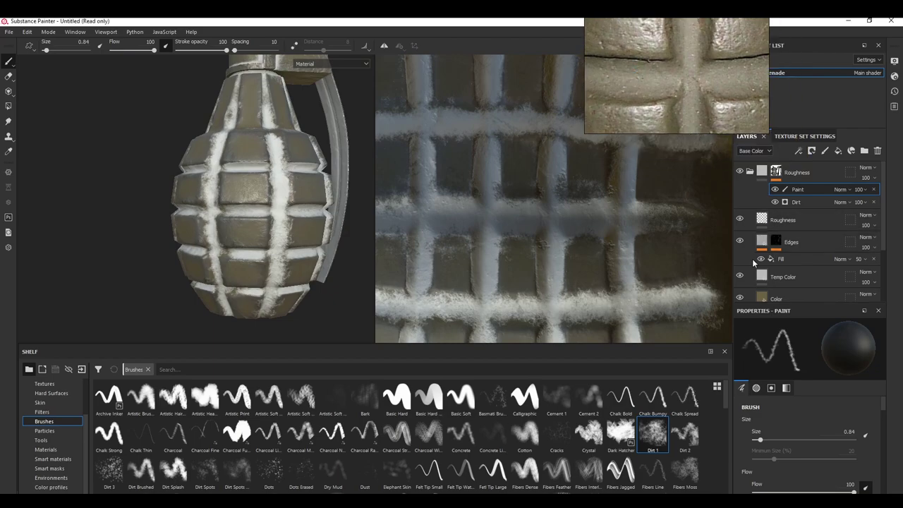
{"action": "left_click", "coordinate": [739, 276]}
{"action": "left_click", "coordinate": [768, 298]}
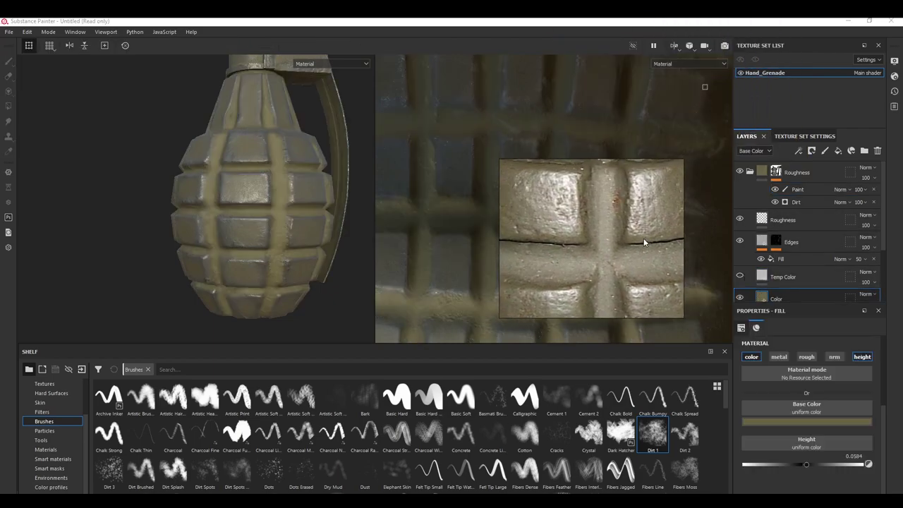
Step: Set the Color layer's base color to a shade sampled from the groove in the reference image
{"action": "left_click", "coordinate": [789, 421]}
{"action": "mouse_move", "coordinate": [817, 313]}
{"action": "left_mouse_down"}
{"action": "mouse_move", "coordinate": [596, 263]}
{"action": "mouse_move", "coordinate": [617, 251]}
{"action": "mouse_move", "coordinate": [623, 19]}
{"action": "left_mouse_up"}
{"action": "left_click_drag", "start_coordinate": [180, 163], "coordinate": [235, 165], "text": "alt"}
{"action": "scroll", "coordinate": [227, 162], "scroll_direction": "down", "scroll_amount": 5}
{"action": "middle_click_drag", "start_coordinate": [235, 164], "coordinate": [236, 196], "text": "alt"}
{"action": "scroll", "coordinate": [237, 195], "scroll_direction": "up", "scroll_amount": 3}
{"action": "scroll", "coordinate": [805, 254], "scroll_direction": "down", "scroll_amount": 1}
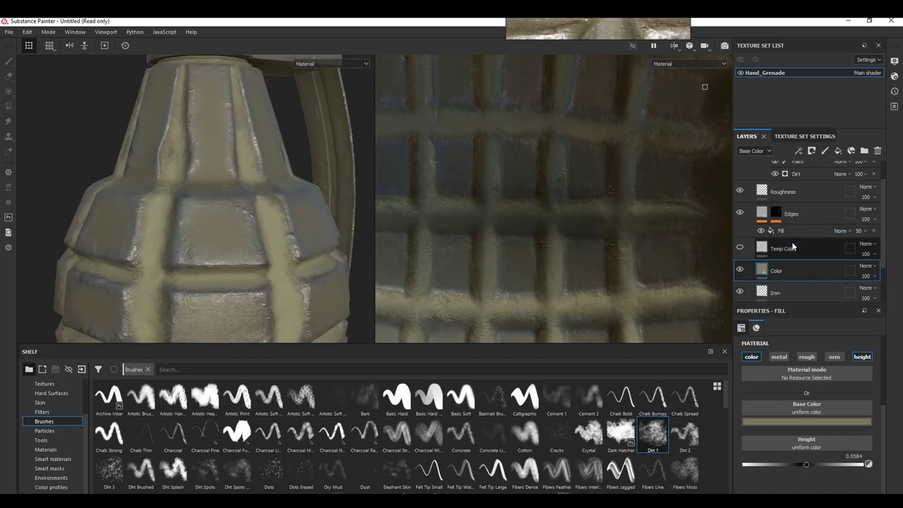
Step: Add a fill layer named Color 2 above Color, with its base color sampled from the reference image's groove
{"action": "left_click", "coordinate": [840, 152]}
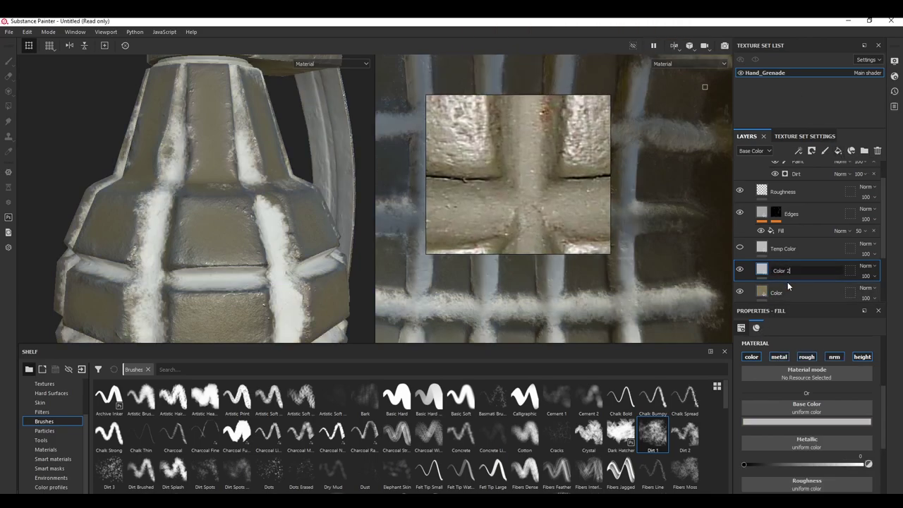
{"action": "key", "text": "Return"}
{"action": "left_click", "coordinate": [807, 421]}
{"action": "left_click", "coordinate": [816, 314]}
{"action": "left_click", "coordinate": [537, 173]}
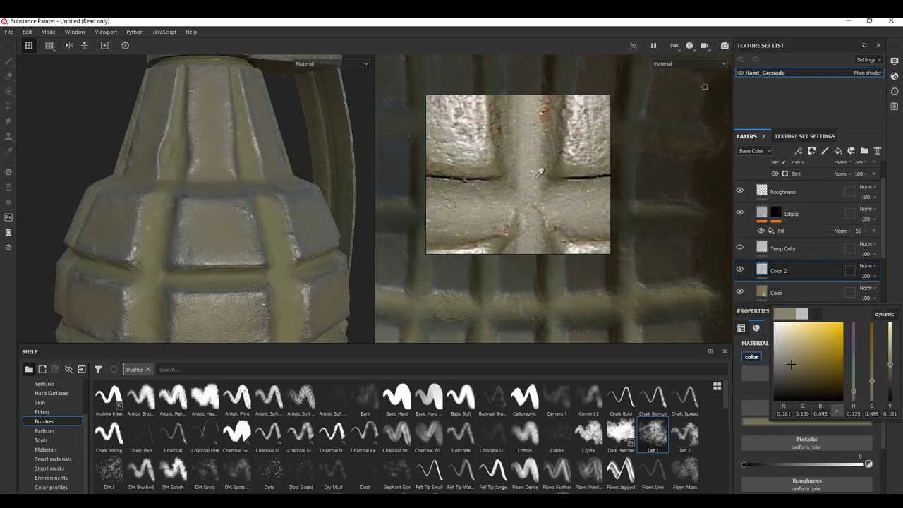
Step: Add a black mask to the Color 2 layer and apply the Dust smart mask to it
{"action": "right_click", "coordinate": [813, 267]}
{"action": "left_click", "coordinate": [808, 34]}
{"action": "left_click", "coordinate": [62, 469]}
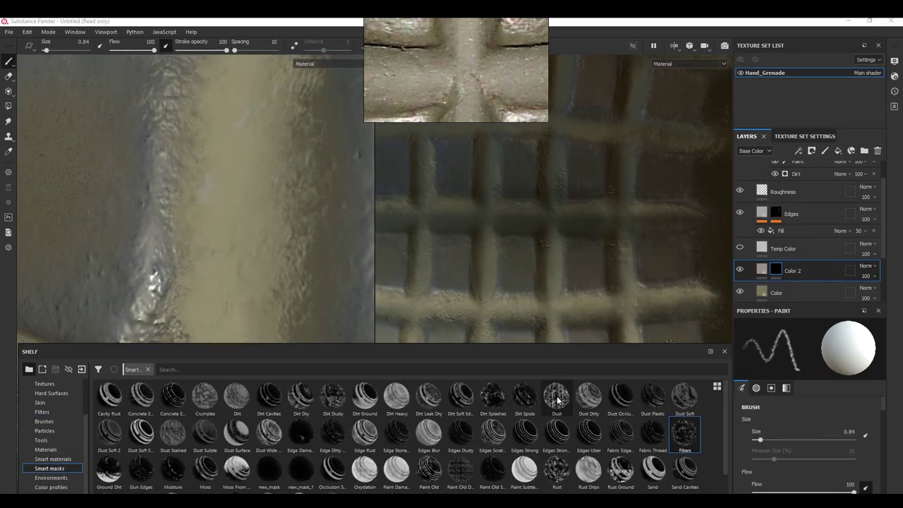
{"action": "left_click_drag", "start_coordinate": [561, 395], "coordinate": [778, 270]}
{"action": "scroll", "coordinate": [221, 247], "scroll_direction": "down", "scroll_amount": 4}
{"action": "mouse_move", "coordinate": [220, 244]}
{"action": "left_mouse_down", "text": "alt"}
{"action": "mouse_move", "coordinate": [207, 231]}
{"action": "mouse_move", "coordinate": [271, 211]}
{"action": "left_mouse_up", "text": "alt"}
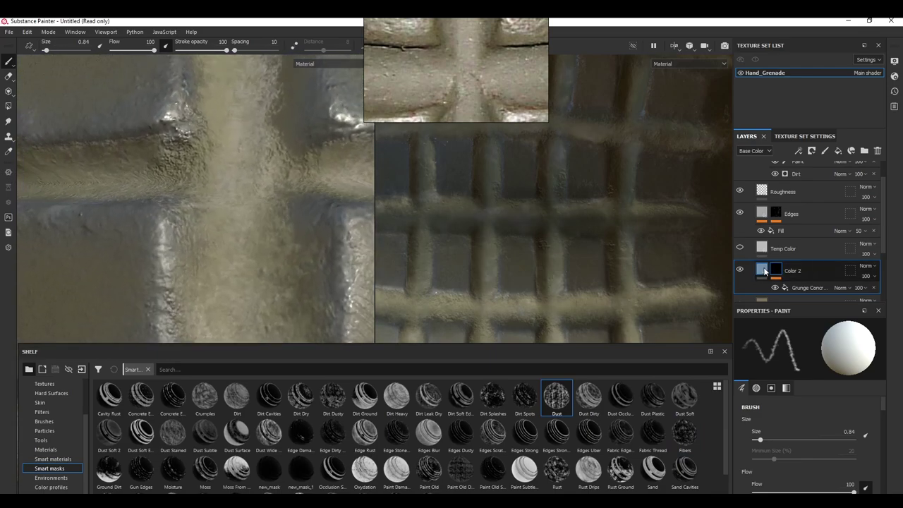
Step: Set the Grunge Concrete Dirty mask fill's balance to 0.37 and contrast to 0.97, comparing the grenade with the reference image
{"action": "left_click", "coordinate": [795, 286]}
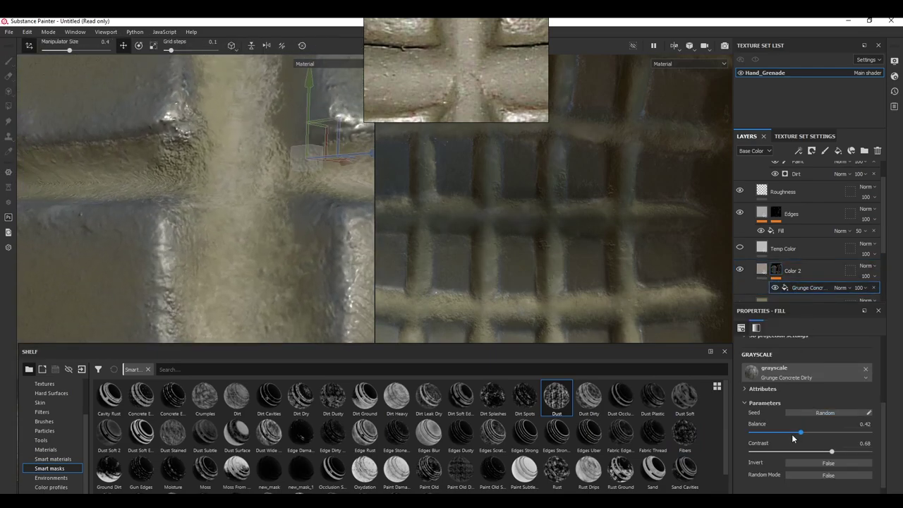
{"action": "left_click_drag", "start_coordinate": [778, 434], "coordinate": [792, 435]}
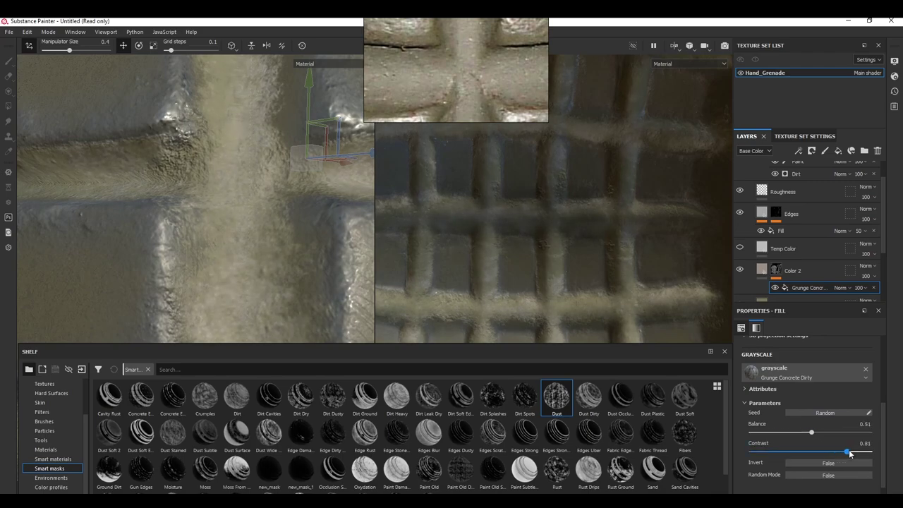
{"action": "left_click_drag", "start_coordinate": [868, 453], "coordinate": [866, 453]}
{"action": "scroll", "coordinate": [167, 162], "scroll_direction": "down", "scroll_amount": 10}
{"action": "left_click_drag", "start_coordinate": [177, 159], "coordinate": [168, 165], "text": "alt"}
{"action": "scroll", "coordinate": [167, 165], "scroll_direction": "up", "scroll_amount": 5}
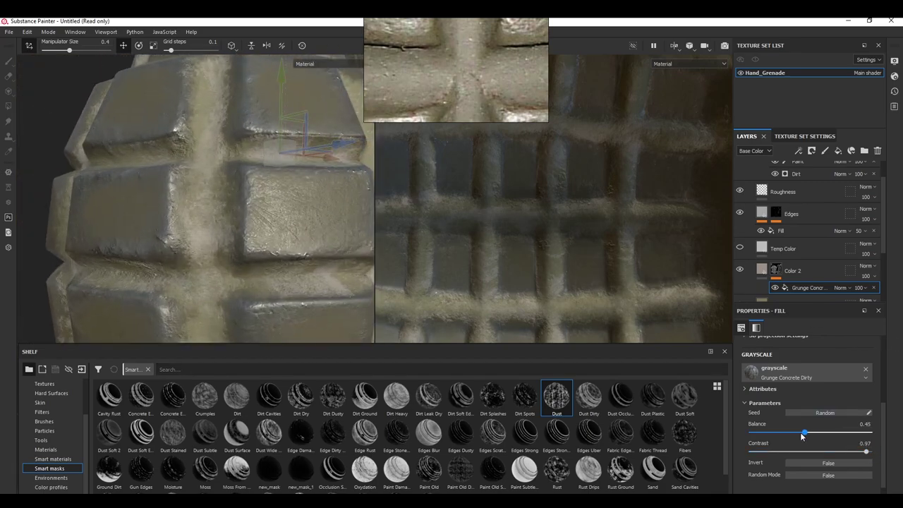
{"action": "left_click_drag", "start_coordinate": [793, 434], "coordinate": [795, 434]}
{"action": "scroll", "coordinate": [251, 210], "scroll_direction": "down", "scroll_amount": 8}
{"action": "left_click_drag", "start_coordinate": [251, 210], "coordinate": [225, 219], "text": "alt"}
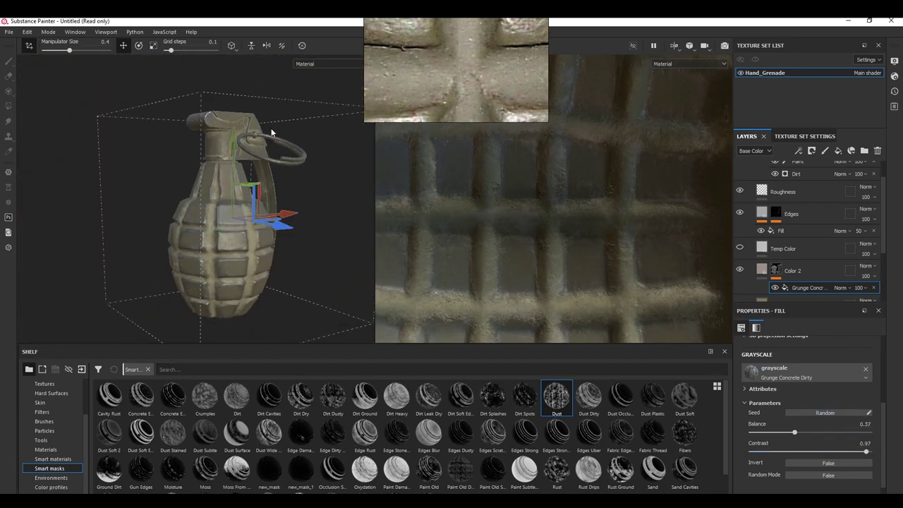
{"action": "right_click_drag", "start_coordinate": [466, 32], "coordinate": [519, 190]}
{"action": "scroll", "coordinate": [519, 172], "scroll_direction": "down", "scroll_amount": 5}
{"action": "scroll", "coordinate": [519, 173], "scroll_direction": "down", "scroll_amount": 3}
{"action": "scroll", "coordinate": [555, 212], "scroll_direction": "up", "scroll_amount": 6}
{"action": "left_click_drag", "start_coordinate": [229, 187], "coordinate": [198, 276], "text": "alt"}
{"action": "scroll", "coordinate": [194, 219], "scroll_direction": "up", "scroll_amount": 3}
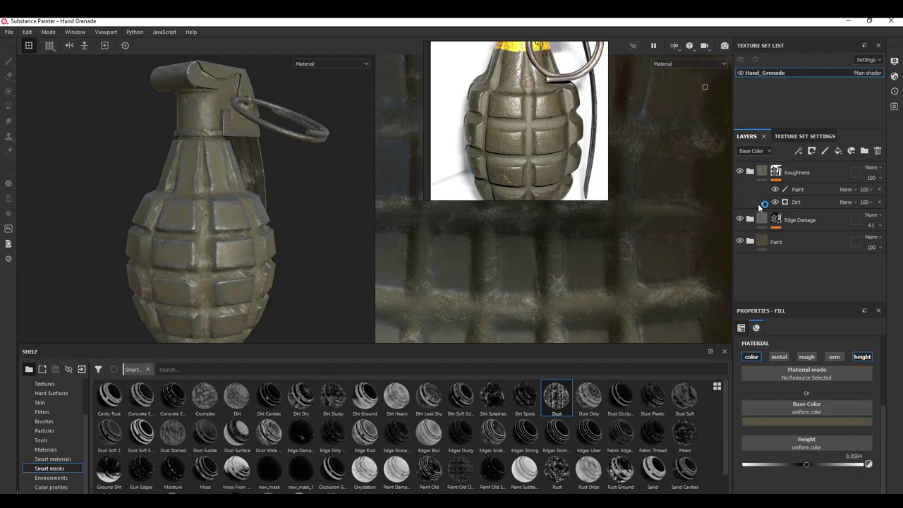
Step: Group the Roughness, Edge Damage and Paint folders into a collapsed folder named Pineapple Body
{"action": "left_click", "coordinate": [800, 171]}
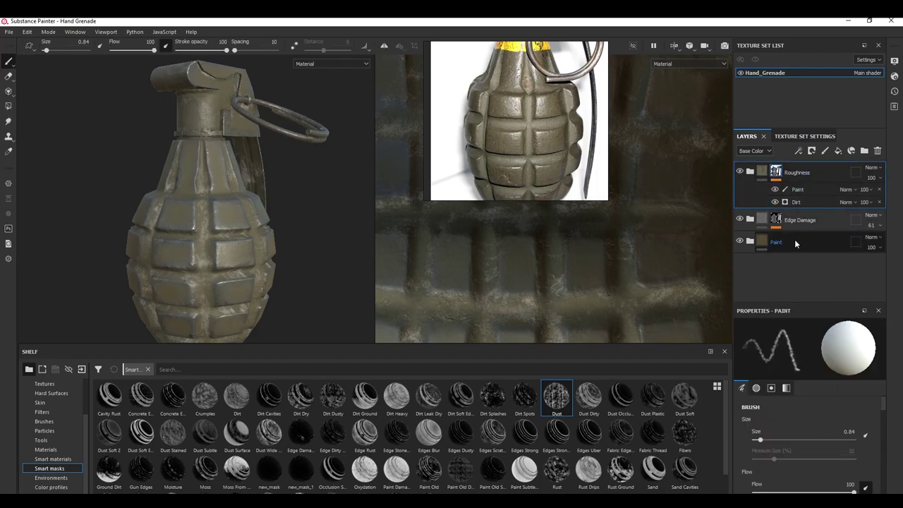
{"action": "left_click", "coordinate": [796, 242], "text": "shift"}
{"action": "right_click", "coordinate": [798, 238]}
{"action": "left_click", "coordinate": [801, 324]}
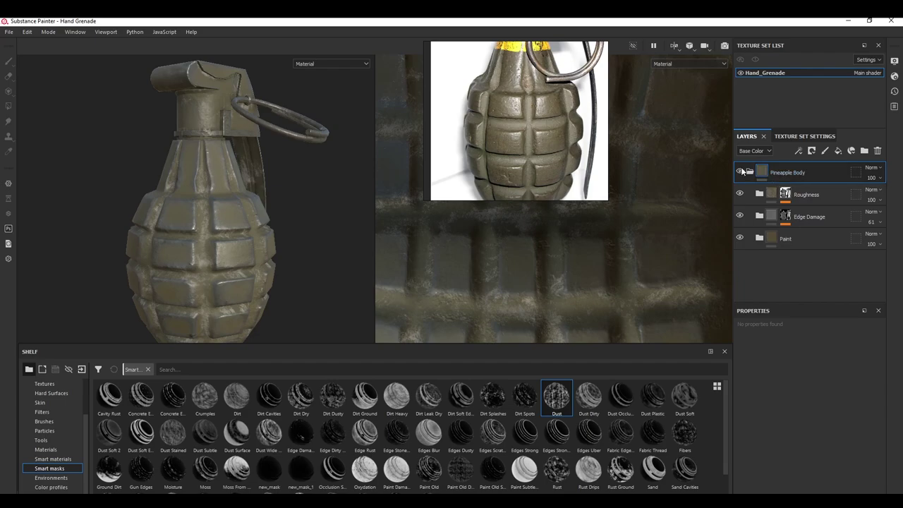
{"action": "left_click", "coordinate": [749, 172]}
Step: Add a black mask to the Pineapple Body folder and reveal only the grenade body with Polygon Fill in UV chunk mode
{"action": "left_click_drag", "start_coordinate": [192, 218], "coordinate": [171, 211], "text": "alt"}
{"action": "middle_click_drag", "start_coordinate": [171, 211], "coordinate": [172, 183], "text": "alt"}
{"action": "right_click", "coordinate": [806, 177]}
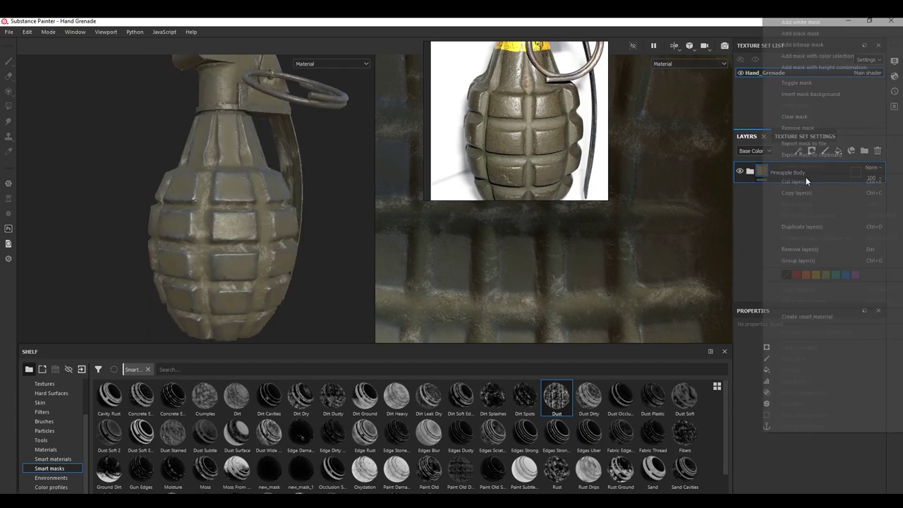
{"action": "left_click", "coordinate": [819, 24]}
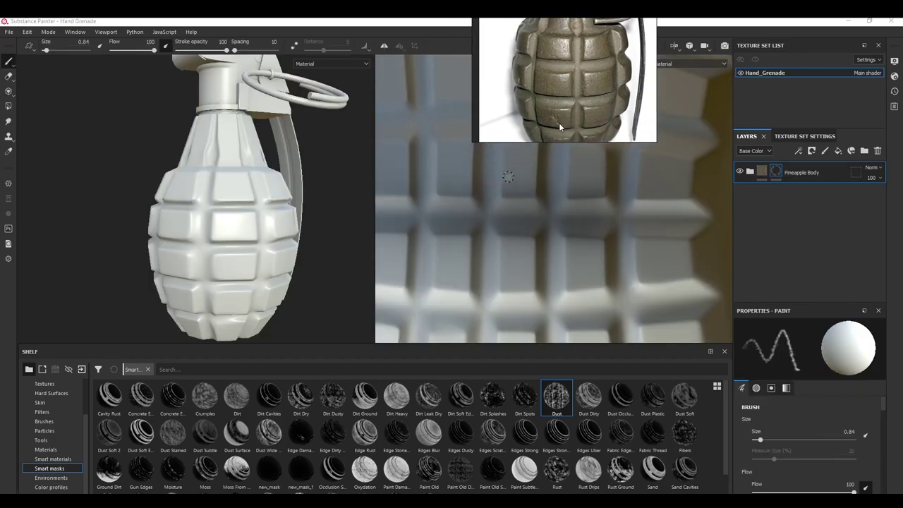
{"action": "scroll", "coordinate": [255, 211], "scroll_direction": "down", "scroll_amount": 3}
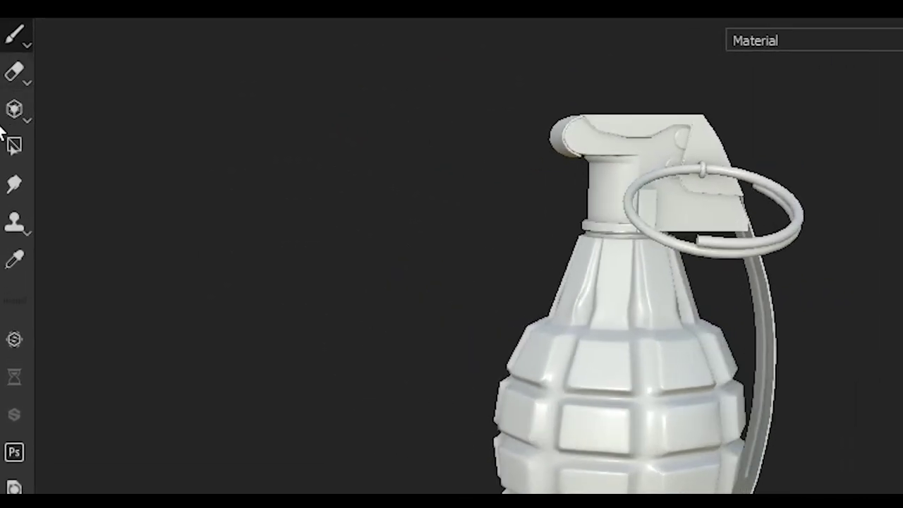
{"action": "left_click", "coordinate": [14, 145]}
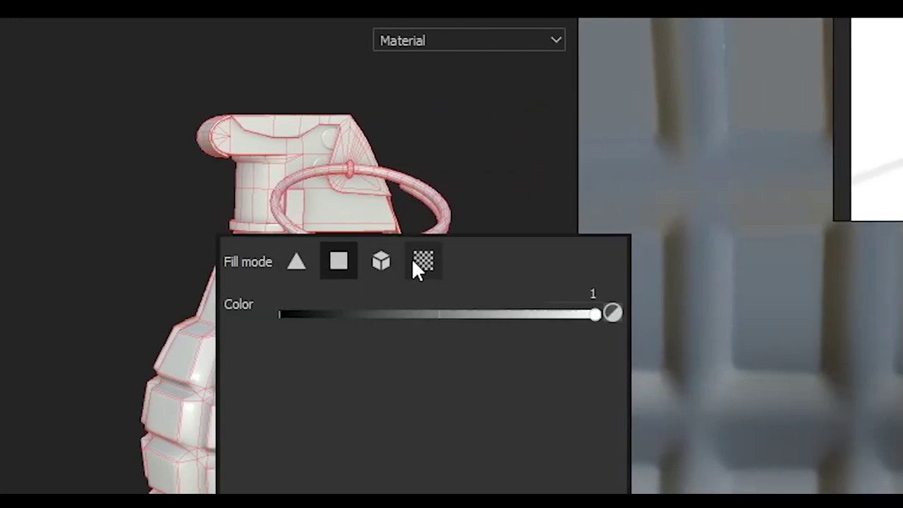
{"action": "left_click", "coordinate": [519, 261]}
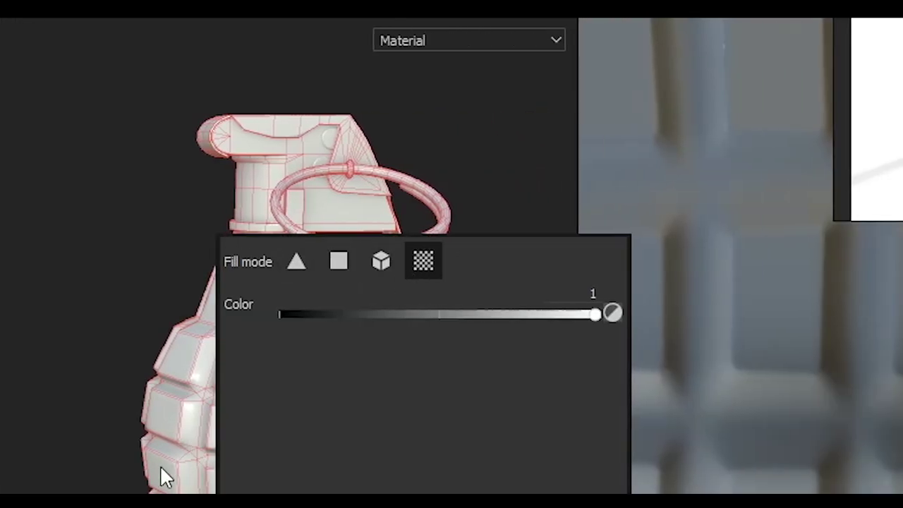
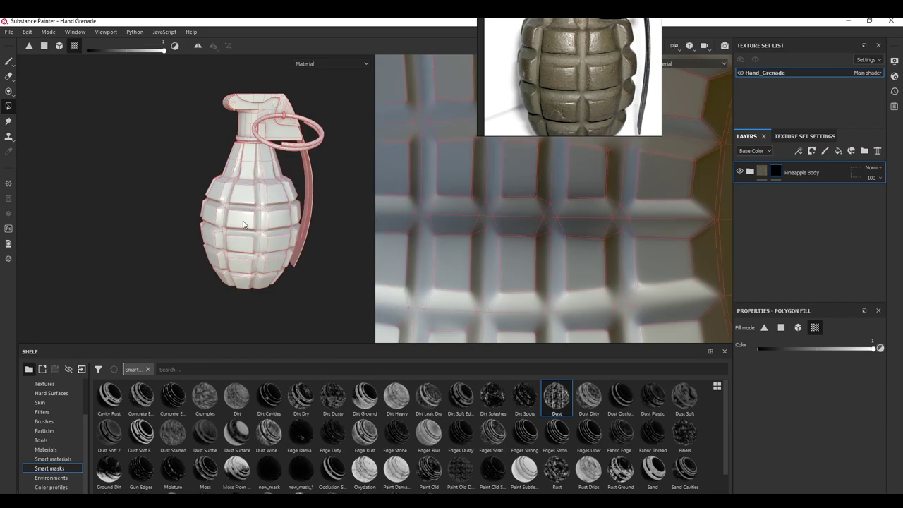
{"action": "left_click", "coordinate": [243, 224]}
{"action": "scroll", "coordinate": [240, 213], "scroll_direction": "down", "scroll_amount": 3}
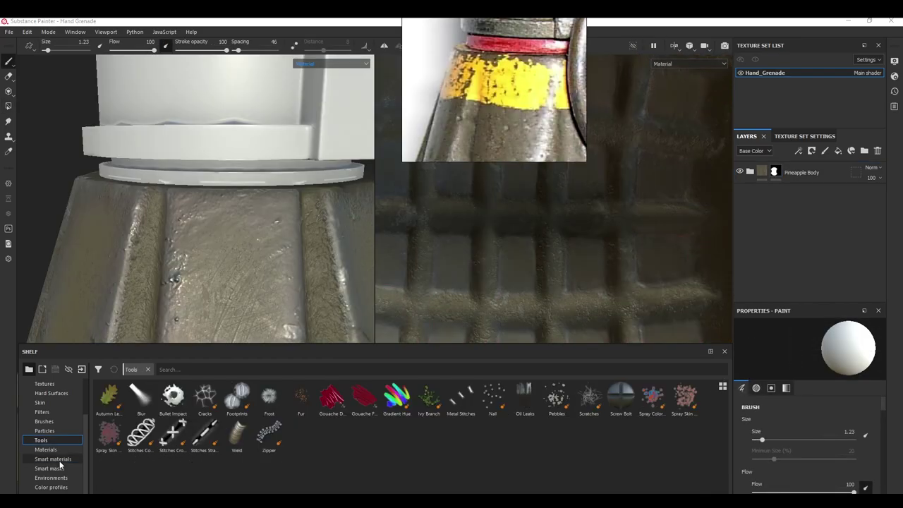
Step: Search the smart materials for "plastic" and apply Plastic Glossy Stained to the grenade
{"action": "left_click", "coordinate": [55, 459]}
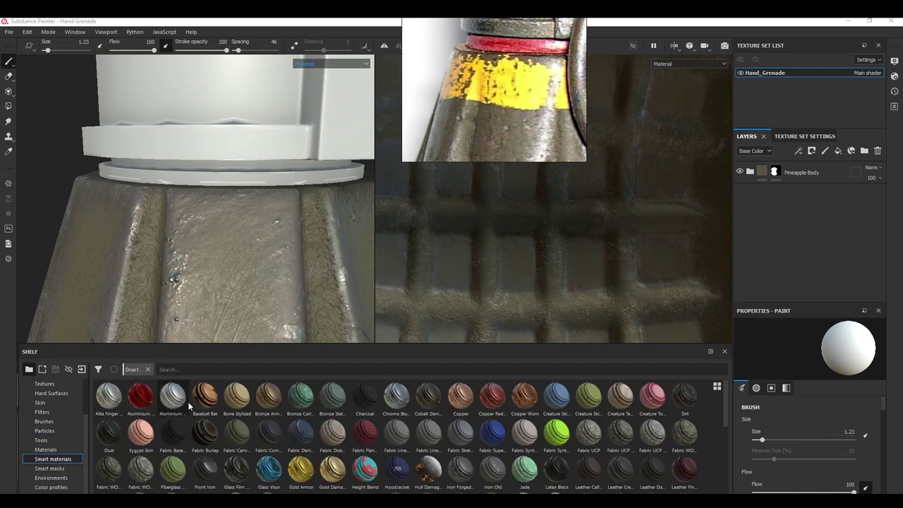
{"action": "scroll", "coordinate": [188, 404], "scroll_direction": "down", "scroll_amount": 10}
{"action": "left_click", "coordinate": [234, 370]}
{"action": "type", "text": "plastic"}
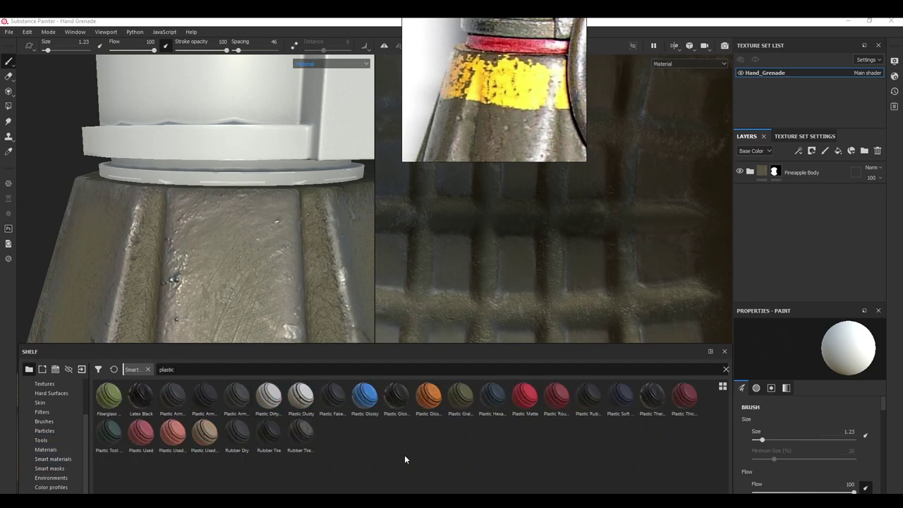
{"action": "left_click_drag", "start_coordinate": [428, 395], "coordinate": [240, 197]}
Step: Add a black mask to Plastic Glossy Stained and reveal only the thin ring below the neck collar with Polygon Fill
{"action": "right_click", "coordinate": [784, 170]}
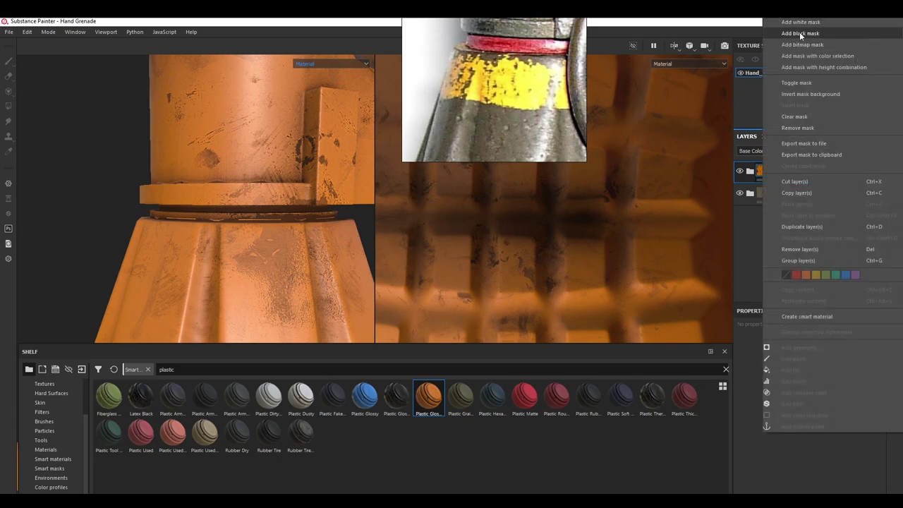
{"action": "left_click", "coordinate": [800, 33]}
{"action": "left_click", "coordinate": [8, 105]}
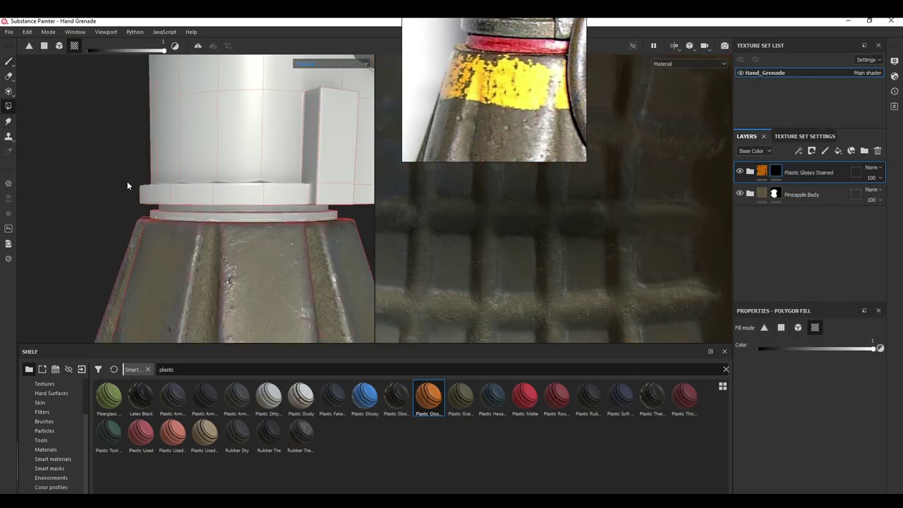
{"action": "right_click", "coordinate": [229, 205]}
{"action": "left_click", "coordinate": [215, 221]}
{"action": "left_click", "coordinate": [229, 217]}
{"action": "scroll", "coordinate": [248, 191], "scroll_direction": "down", "scroll_amount": 3}
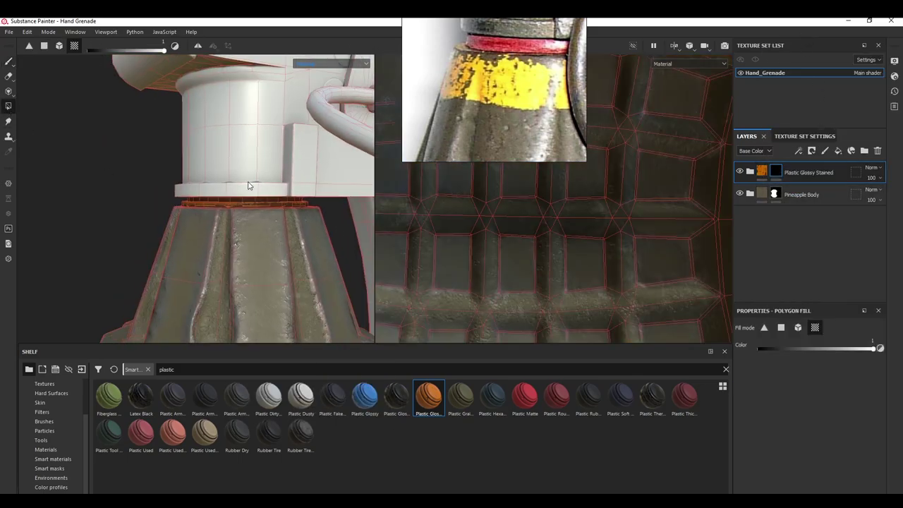
{"action": "scroll", "coordinate": [182, 186], "scroll_direction": "up", "scroll_amount": 4}
{"action": "left_click_drag", "start_coordinate": [181, 186], "coordinate": [190, 146], "text": "alt"}
Step: Change the base color of the Base layer inside Plastic Glossy Stained to red
{"action": "left_click", "coordinate": [9, 61]}
{"action": "mouse_move", "coordinate": [232, 238]}
{"action": "left_mouse_down", "text": "alt"}
{"action": "mouse_move", "coordinate": [293, 254]}
{"action": "mouse_move", "coordinate": [331, 237]}
{"action": "left_mouse_up", "text": "alt"}
{"action": "left_click", "coordinate": [752, 172]}
{"action": "left_click", "coordinate": [763, 273]}
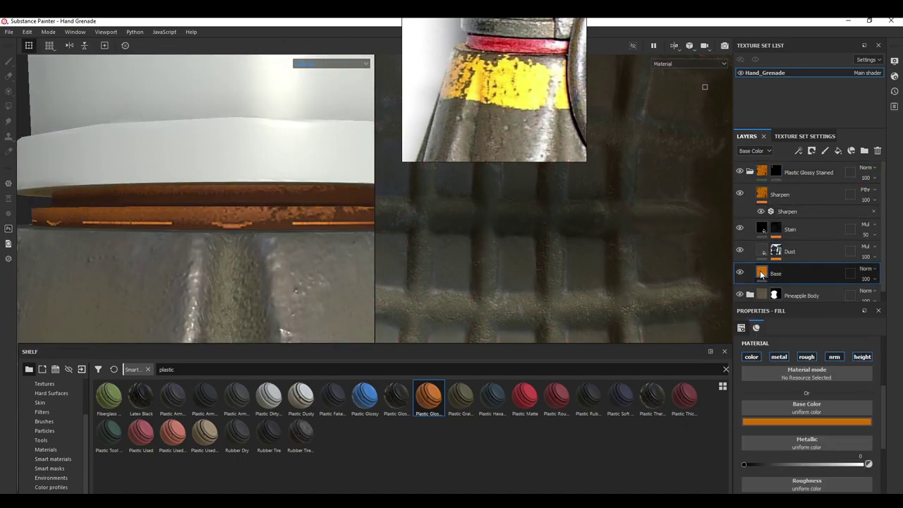
{"action": "left_click", "coordinate": [802, 413]}
{"action": "left_click", "coordinate": [803, 370]}
{"action": "left_click_drag", "start_coordinate": [823, 361], "coordinate": [833, 333]}
Step: Lower the Dust layer's opacity to 55 and lighten the Base layer's red to match the reference ring
{"action": "left_click", "coordinate": [802, 237]}
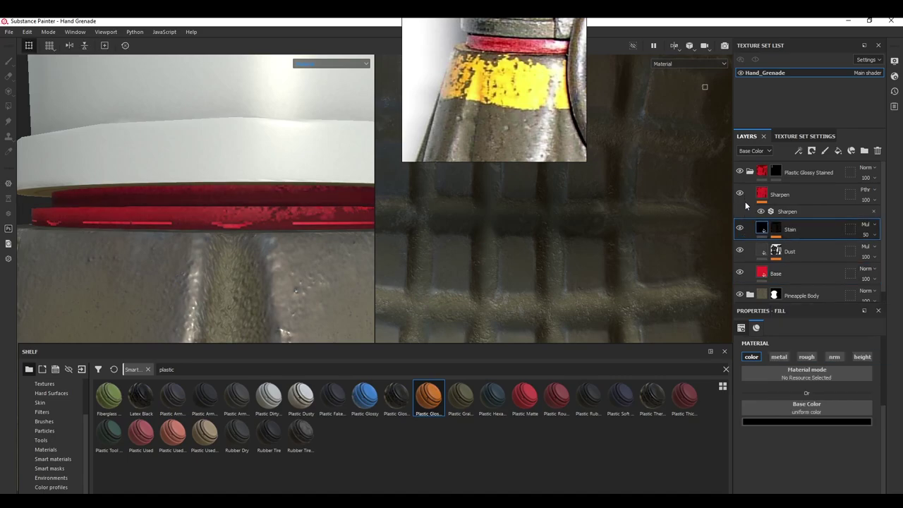
{"action": "left_click", "coordinate": [783, 274]}
{"action": "left_click_drag", "start_coordinate": [233, 176], "coordinate": [205, 174], "text": "alt"}
{"action": "scroll", "coordinate": [196, 174], "scroll_direction": "up", "scroll_amount": 5}
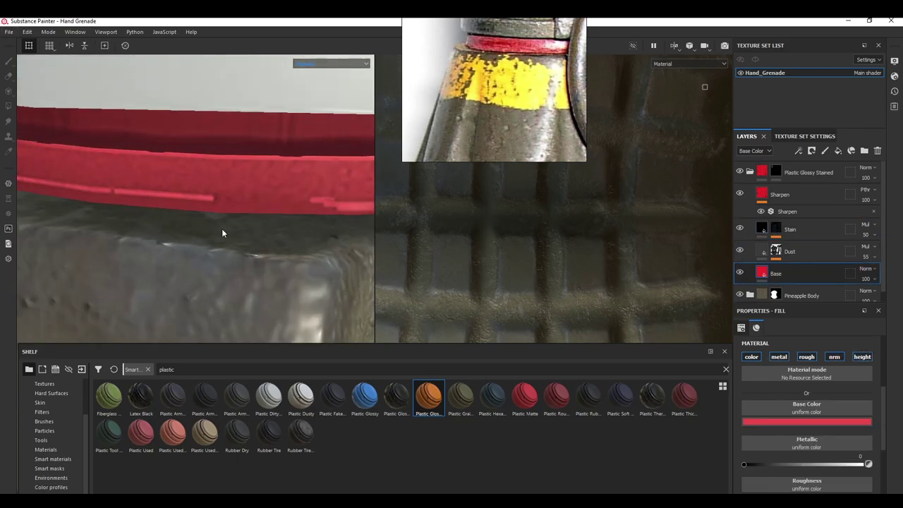
{"action": "left_click_drag", "start_coordinate": [222, 229], "coordinate": [217, 207], "text": "alt"}
Step: Add a black-masked fill layer named Edge Damage above Sharpen, with a pale pinkish red sampled from the reference ring
{"action": "left_click", "coordinate": [764, 194]}
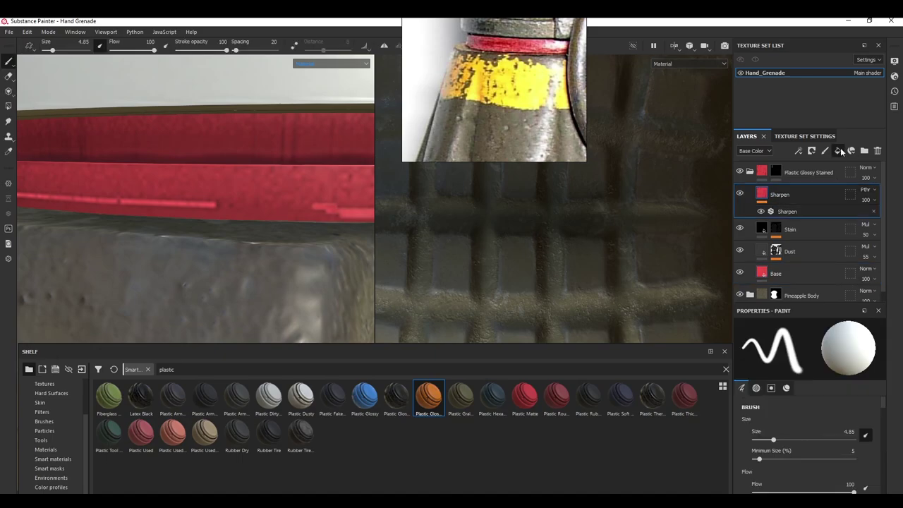
{"action": "left_click", "coordinate": [839, 151]}
{"action": "left_click", "coordinate": [816, 316]}
{"action": "left_click_drag", "start_coordinate": [817, 317], "coordinate": [508, 44]}
{"action": "right_click", "coordinate": [811, 195]}
{"action": "left_click", "coordinate": [799, 34]}
{"action": "type", "text": "Edge Damage"}
{"action": "key", "text": "Return"}
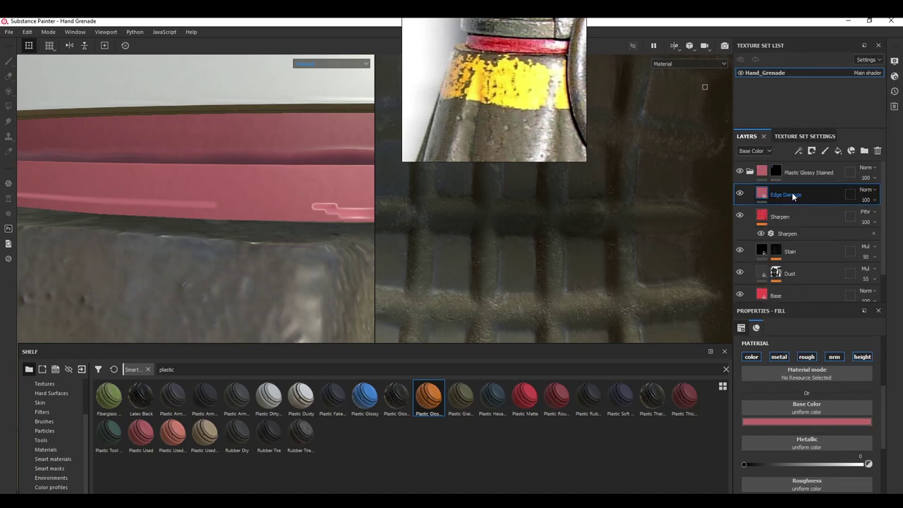
{"action": "right_click", "coordinate": [793, 196]}
{"action": "left_click", "coordinate": [801, 34]}
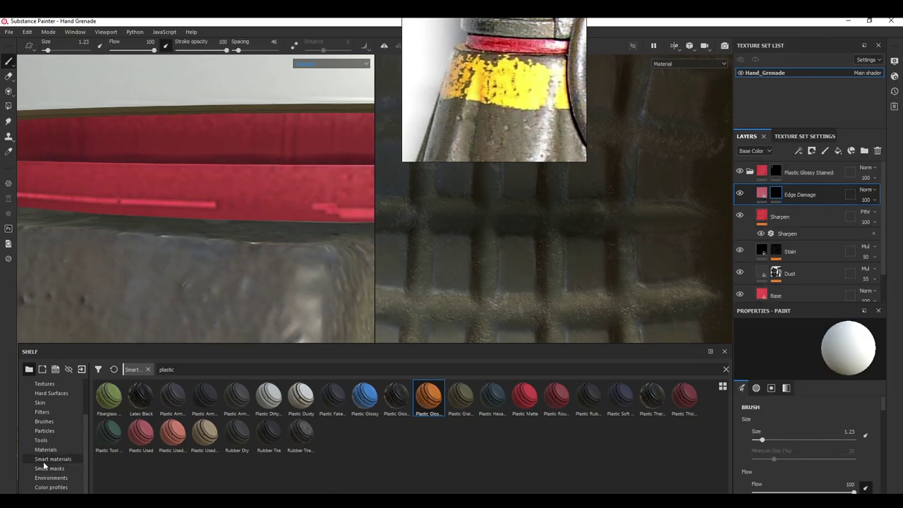
Step: Choose the Crystal brush for the Edge Damage mask and reduce its size to 1.96
{"action": "left_click", "coordinate": [47, 422]}
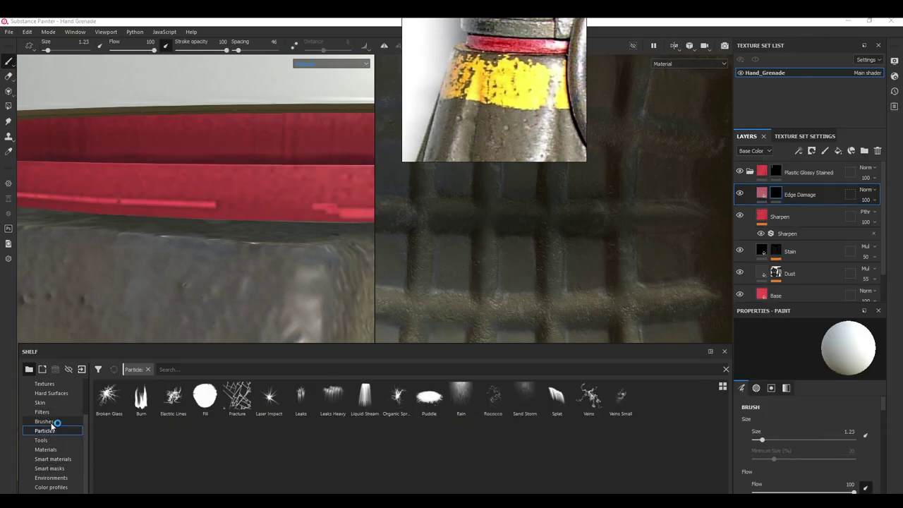
{"action": "left_click", "coordinate": [593, 436]}
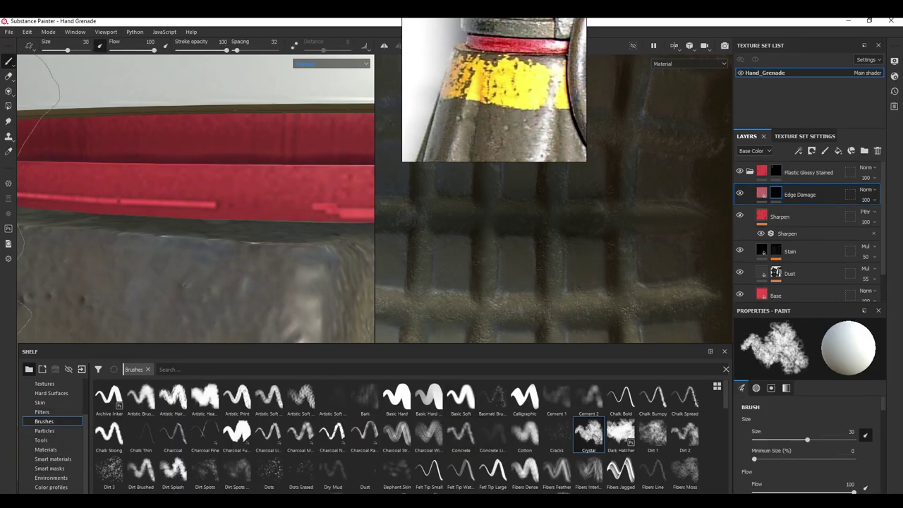
{"action": "key", "text": "bracketleft"}
{"action": "key", "text": "bracketleft"}
{"action": "key", "text": "bracketleft"}
{"action": "key", "text": "bracketleft"}
{"action": "key", "text": "bracketleft"}
{"action": "key", "text": "bracketleft"}
{"action": "key", "text": "bracketleft"}
{"action": "key", "text": "bracketleft"}
{"action": "key", "text": "bracketleft"}
{"action": "key", "text": "bracketleft"}
{"action": "key", "text": "bracketleft"}
{"action": "key", "text": "bracketleft"}
{"action": "middle_click_drag", "start_coordinate": [312, 190], "coordinate": [206, 208], "text": "alt"}
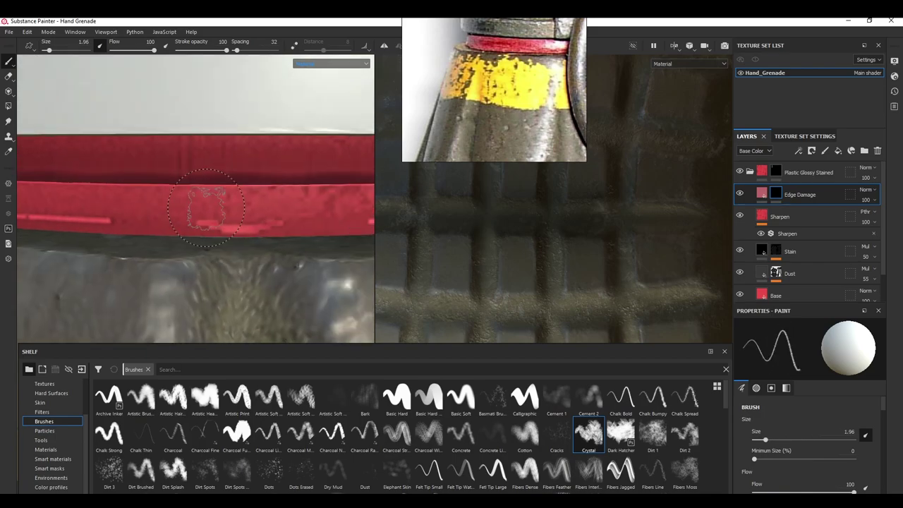
Step: Paint worn patches into the Edge Damage mask along the red ring, adjusting the brush size to 2.07
{"action": "left_click", "coordinate": [384, 47]}
{"action": "scroll", "coordinate": [306, 99], "scroll_direction": "down", "scroll_amount": 5}
{"action": "left_click_drag", "start_coordinate": [262, 247], "coordinate": [310, 212], "text": "alt"}
{"action": "scroll", "coordinate": [310, 142], "scroll_direction": "down", "scroll_amount": 1}
{"action": "left_click", "coordinate": [385, 47]}
{"action": "mouse_move", "coordinate": [254, 141]}
{"action": "left_mouse_down", "text": "alt"}
{"action": "mouse_move", "coordinate": [145, 166]}
{"action": "mouse_move", "coordinate": [133, 181]}
{"action": "left_mouse_up", "text": "alt"}
{"action": "scroll", "coordinate": [191, 171], "scroll_direction": "up", "scroll_amount": 5}
{"action": "key", "text": "bracketleft"}
{"action": "key", "text": "bracketleft"}
{"action": "left_click_drag", "start_coordinate": [133, 182], "coordinate": [296, 178], "text": "alt"}
{"action": "scroll", "coordinate": [162, 184], "scroll_direction": "up", "scroll_amount": 1}
{"action": "key", "text": "bracketright"}
{"action": "key", "text": "bracketright"}
{"action": "key", "text": "bracketright"}
{"action": "key", "text": "bracketright"}
{"action": "key", "text": "bracketright"}
{"action": "key", "text": "bracketright"}
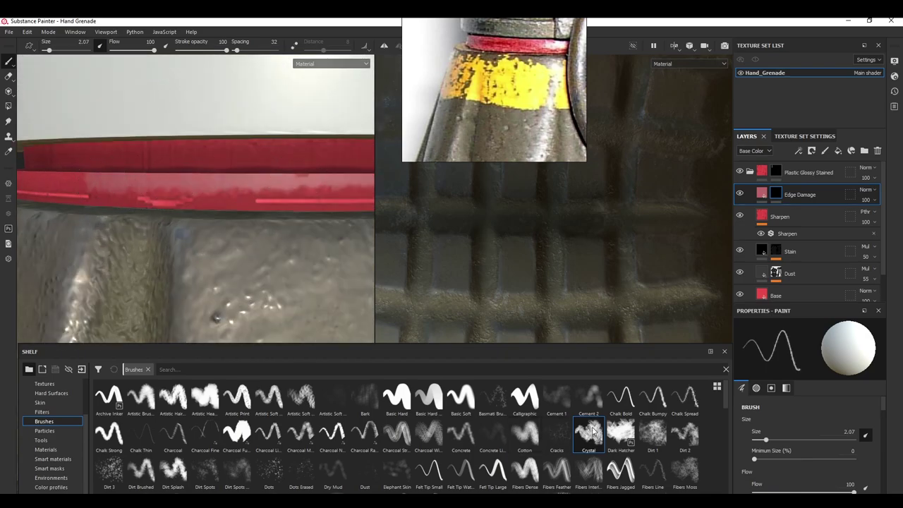
Step: Paint finer wear into the Edge Damage mask on the ring with a smaller Dirt 1 brush and select the layer's fill
{"action": "left_click", "coordinate": [653, 432]}
{"action": "mouse_move", "coordinate": [184, 208]}
{"action": "left_mouse_down", "text": "alt"}
{"action": "mouse_move", "coordinate": [170, 176]}
{"action": "mouse_move", "coordinate": [196, 201]}
{"action": "mouse_move", "coordinate": [91, 197]}
{"action": "mouse_move", "coordinate": [177, 191]}
{"action": "mouse_move", "coordinate": [67, 198]}
{"action": "left_mouse_up", "text": "alt"}
{"action": "key", "text": "bracketleft"}
{"action": "key", "text": "bracketleft"}
{"action": "key", "text": "bracketleft"}
{"action": "key", "text": "bracketleft"}
{"action": "scroll", "coordinate": [177, 191], "scroll_direction": "up", "scroll_amount": 2}
{"action": "left_click", "coordinate": [762, 194]}
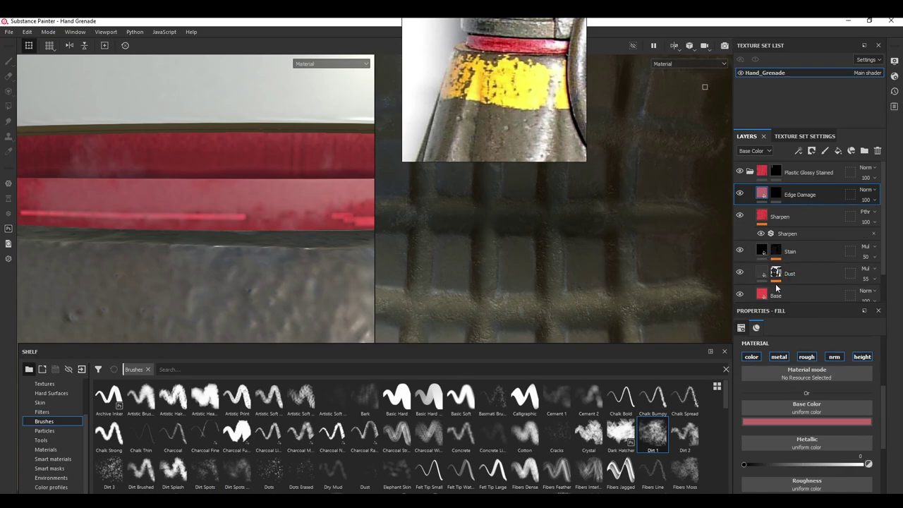
Step: Set the Edge Damage fill's roughness to 0.6187 and its height to -0.0428
{"action": "scroll", "coordinate": [817, 419], "scroll_direction": "down", "scroll_amount": 2}
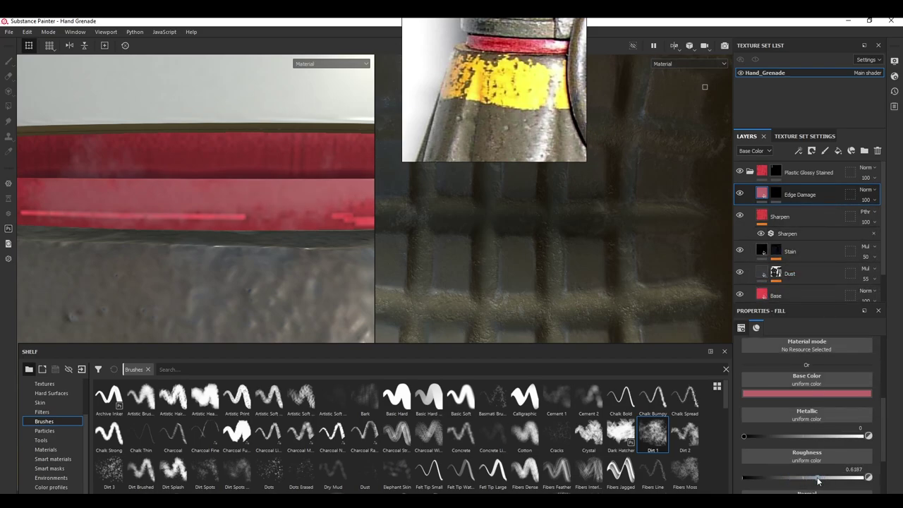
{"action": "scroll", "coordinate": [818, 480], "scroll_direction": "down", "scroll_amount": 3}
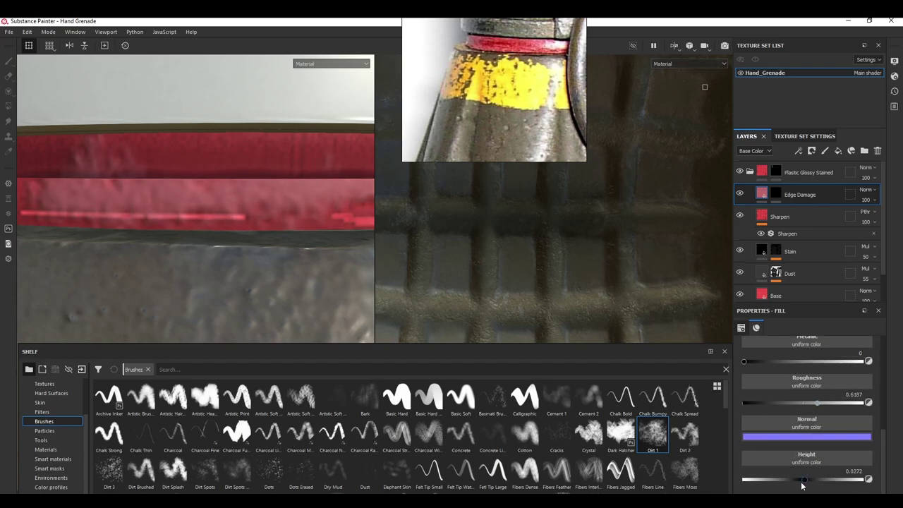
{"action": "left_click_drag", "start_coordinate": [802, 486], "coordinate": [802, 487]}
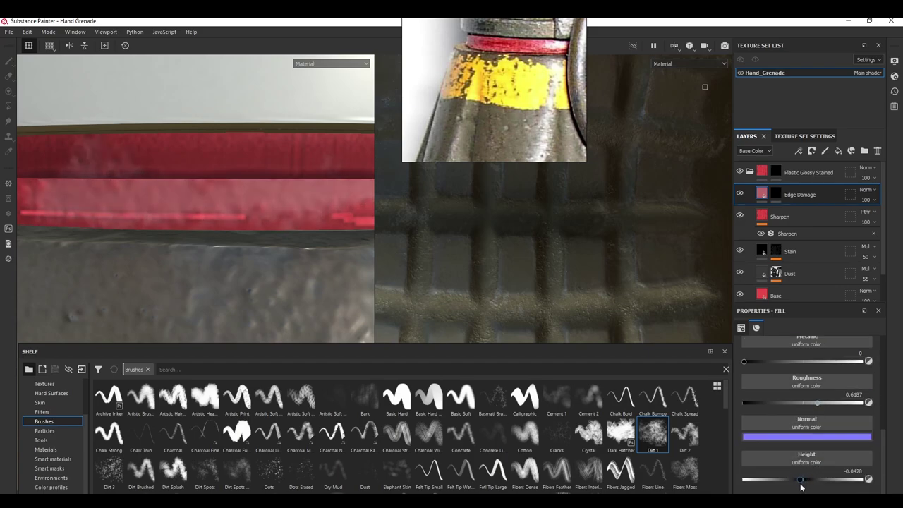
{"action": "scroll", "coordinate": [823, 399], "scroll_direction": "up", "scroll_amount": 9}
Step: Paint more Dirt 1 wear into the Edge Damage mask along the red ring with the brush size at 1.17
{"action": "left_click", "coordinate": [777, 193]}
{"action": "scroll", "coordinate": [177, 157], "scroll_direction": "down", "scroll_amount": 4}
{"action": "mouse_move", "coordinate": [178, 157]}
{"action": "left_mouse_down", "text": "alt"}
{"action": "mouse_move", "coordinate": [174, 181]}
{"action": "mouse_move", "coordinate": [226, 189]}
{"action": "left_mouse_up", "text": "alt"}
{"action": "scroll", "coordinate": [174, 181], "scroll_direction": "up", "scroll_amount": 2}
{"action": "left_click_drag", "start_coordinate": [226, 189], "coordinate": [141, 193], "text": "alt"}
{"action": "mouse_move", "coordinate": [240, 192]}
{"action": "left_mouse_down"}
{"action": "mouse_move", "coordinate": [138, 195]}
{"action": "mouse_move", "coordinate": [234, 192]}
{"action": "left_mouse_up"}
{"action": "right_click_drag", "start_coordinate": [234, 192], "coordinate": [202, 189], "text": "shift"}
{"action": "mouse_move", "coordinate": [202, 189]}
{"action": "left_mouse_down"}
{"action": "mouse_move", "coordinate": [90, 194]}
{"action": "mouse_move", "coordinate": [255, 185]}
{"action": "left_mouse_up"}
{"action": "right_click_drag", "start_coordinate": [255, 185], "coordinate": [243, 184], "text": "ctrl"}
{"action": "left_click_drag", "start_coordinate": [255, 186], "coordinate": [141, 187]}
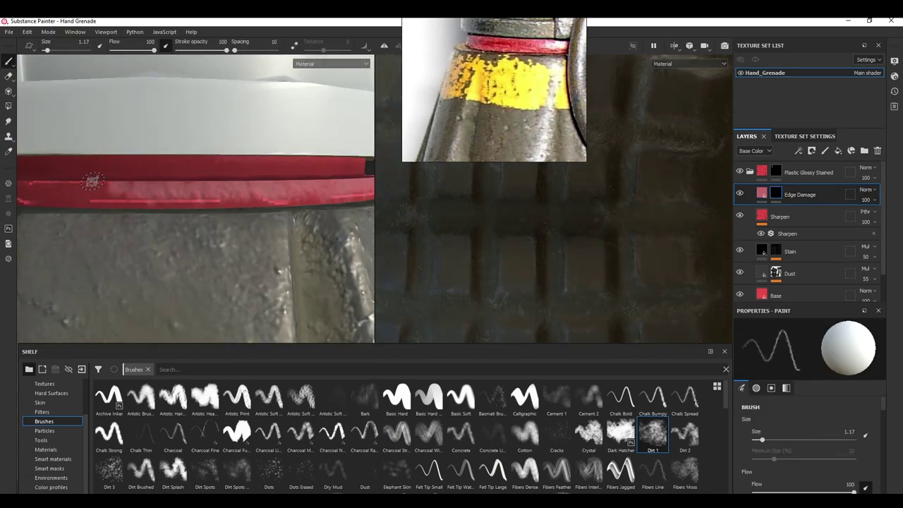
Step: Paint wear on further sections of the ring at brush size 2.08, then undo the last stroke and repaint with size 1.53
{"action": "left_click_drag", "start_coordinate": [54, 179], "coordinate": [222, 196], "text": "alt"}
{"action": "right_click_drag", "start_coordinate": [222, 196], "coordinate": [221, 197], "text": "shift"}
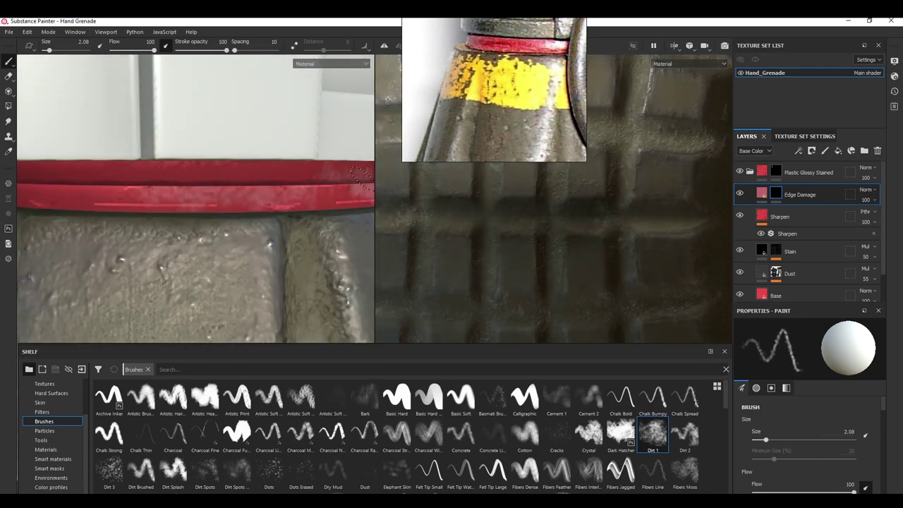
{"action": "mouse_move", "coordinate": [148, 192]}
{"action": "right_mouse_down", "text": "shift"}
{"action": "mouse_move", "coordinate": [89, 192]}
{"action": "mouse_move", "coordinate": [127, 194]}
{"action": "right_mouse_up", "text": "shift"}
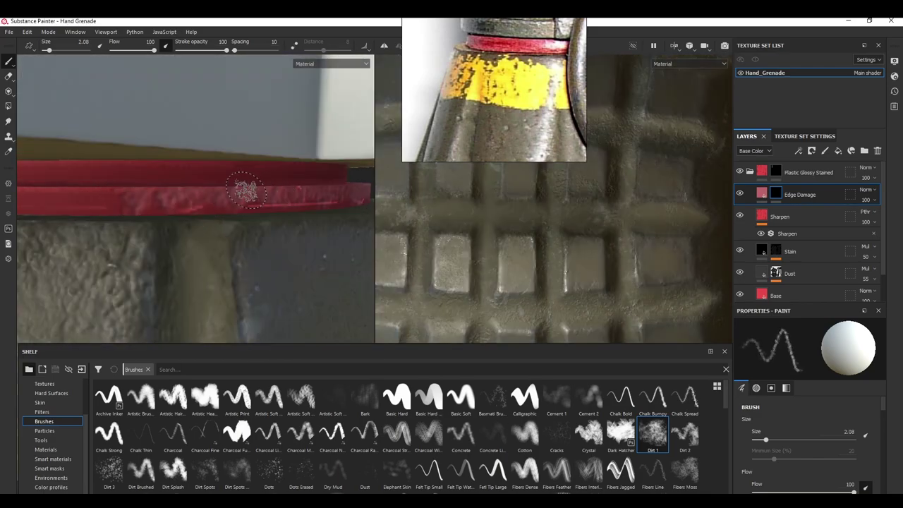
{"action": "key", "text": "ctrl+z"}
{"action": "key", "text": "]"}
{"action": "right_click_drag", "start_coordinate": [197, 207], "coordinate": [193, 201], "text": "shift"}
{"action": "scroll", "coordinate": [278, 187], "scroll_direction": "down", "scroll_amount": 3}
{"action": "left_click_drag", "start_coordinate": [153, 192], "coordinate": [233, 194], "text": "alt"}
{"action": "scroll", "coordinate": [233, 194], "scroll_direction": "up", "scroll_amount": 2}
{"action": "right_click_drag", "start_coordinate": [233, 194], "coordinate": [262, 194], "text": "shift"}
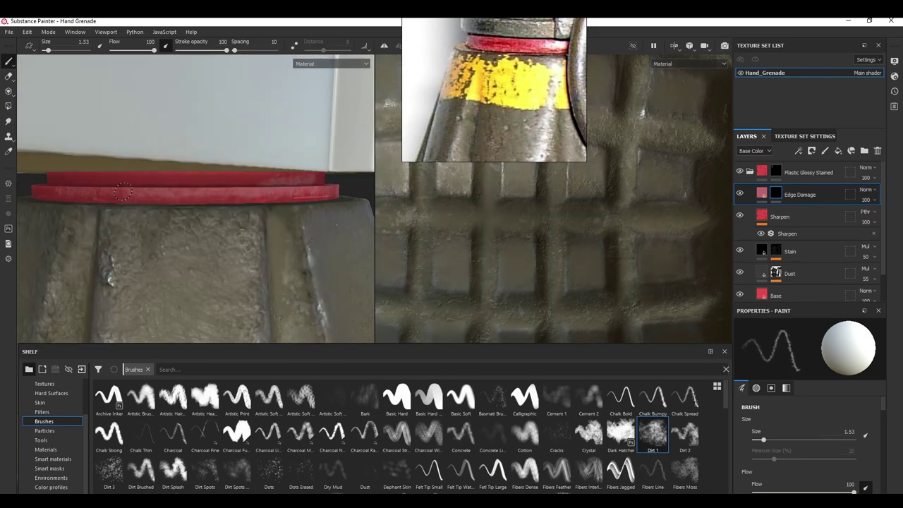
Step: Continue the Edge Damage wear around the remaining sides of the red ring at brush size 1.53
{"action": "left_click_drag", "start_coordinate": [66, 189], "coordinate": [77, 249], "text": "alt"}
{"action": "scroll", "coordinate": [163, 214], "scroll_direction": "down", "scroll_amount": 3}
{"action": "left_click_drag", "start_coordinate": [163, 214], "coordinate": [282, 184], "text": "alt"}
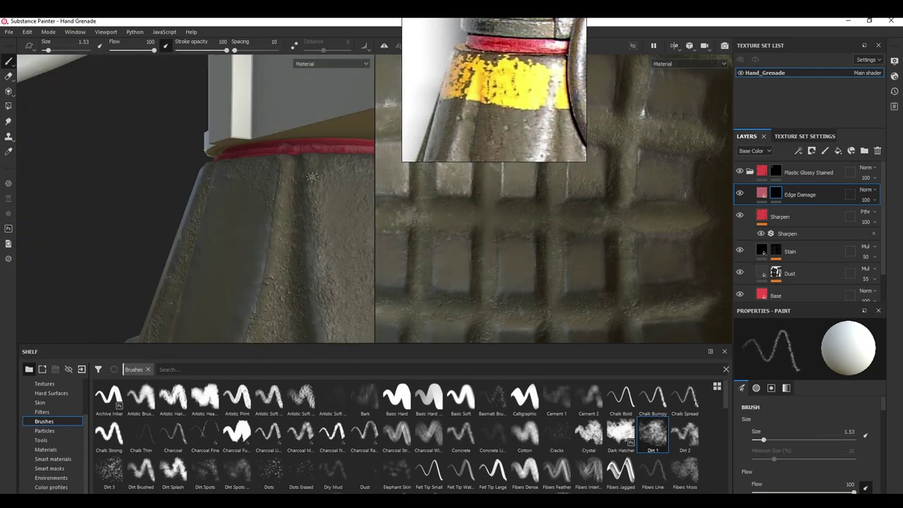
{"action": "mouse_move", "coordinate": [310, 173]}
{"action": "middle_mouse_down", "text": "alt"}
{"action": "mouse_move", "coordinate": [155, 169]}
{"action": "mouse_move", "coordinate": [235, 206]}
{"action": "middle_mouse_up", "text": "alt"}
{"action": "scroll", "coordinate": [235, 206], "scroll_direction": "up", "scroll_amount": 3}
{"action": "left_click_drag", "start_coordinate": [134, 168], "coordinate": [329, 162]}
{"action": "right_click_drag", "start_coordinate": [225, 186], "coordinate": [169, 188], "text": "shift"}
{"action": "scroll", "coordinate": [170, 188], "scroll_direction": "down", "scroll_amount": 3}
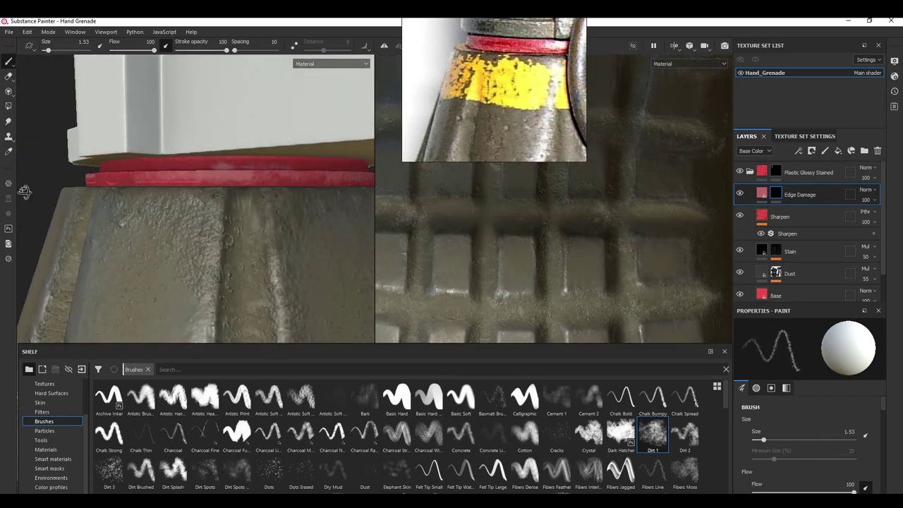
{"action": "scroll", "coordinate": [101, 159], "scroll_direction": "up", "scroll_amount": 2}
{"action": "mouse_move", "coordinate": [36, 192]}
{"action": "left_mouse_down", "text": "alt"}
{"action": "mouse_move", "coordinate": [101, 159]}
{"action": "mouse_move", "coordinate": [282, 163]}
{"action": "left_mouse_up", "text": "alt"}
{"action": "scroll", "coordinate": [170, 168], "scroll_direction": "down", "scroll_amount": 2}
{"action": "mouse_move", "coordinate": [170, 168]}
{"action": "left_mouse_down", "text": "alt"}
{"action": "mouse_move", "coordinate": [208, 166]}
{"action": "mouse_move", "coordinate": [210, 218]}
{"action": "left_mouse_up", "text": "alt"}
{"action": "scroll", "coordinate": [210, 218], "scroll_direction": "down", "scroll_amount": 4}
{"action": "scroll", "coordinate": [221, 200], "scroll_direction": "up", "scroll_amount": 6}
{"action": "right_click_drag", "start_coordinate": [185, 197], "coordinate": [173, 198], "text": "ctrl"}
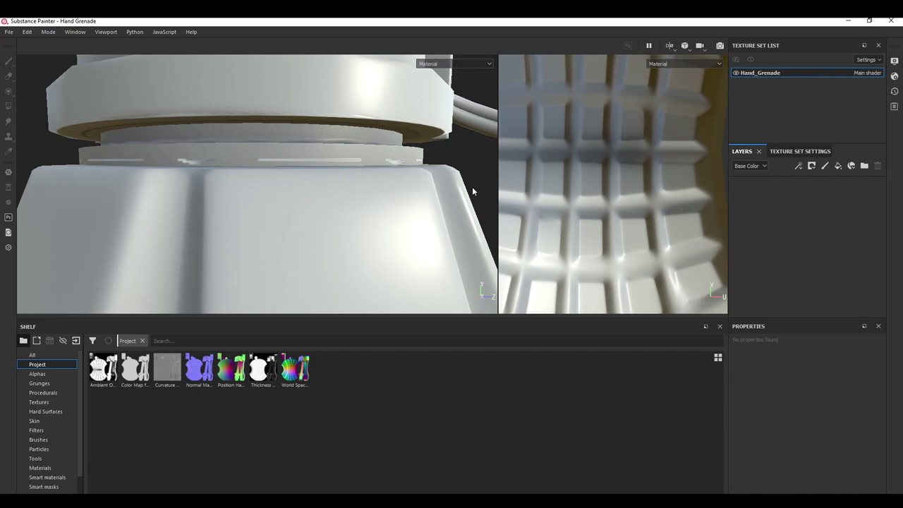
Step: Export the baked Ambient Occlusion and Normal maps of the Hand_Grenade mesh from the project resources
{"action": "mouse_move", "coordinate": [475, 188]}
{"action": "right_mouse_down", "text": "alt"}
{"action": "mouse_move", "coordinate": [284, 178]}
{"action": "mouse_move", "coordinate": [300, 252]}
{"action": "right_mouse_up", "text": "alt"}
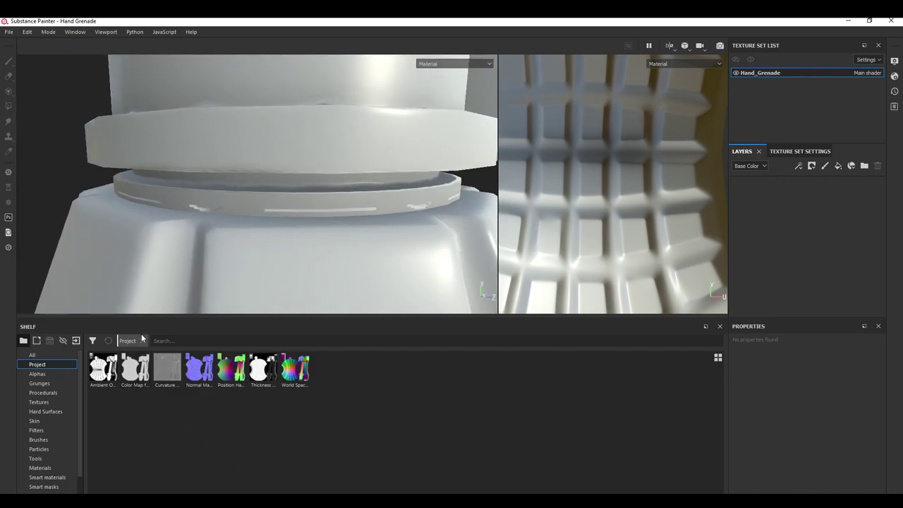
{"action": "right_click", "coordinate": [105, 376]}
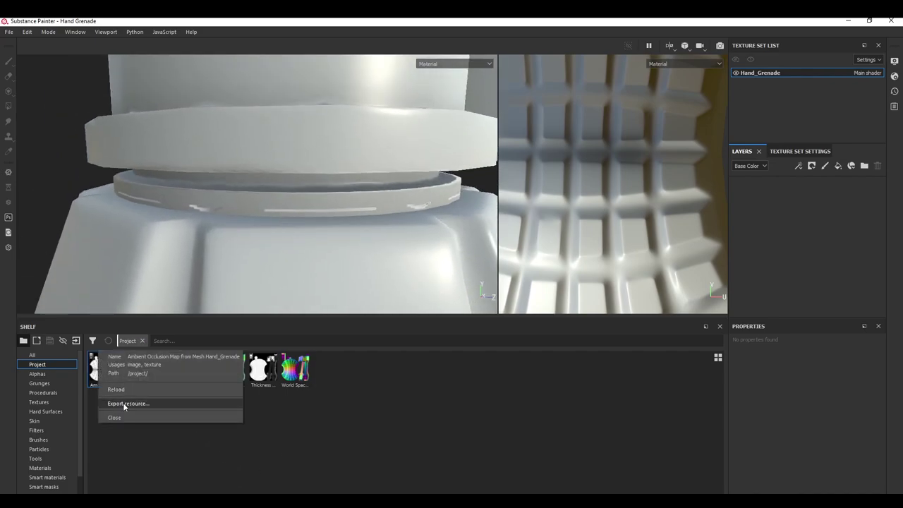
{"action": "left_click", "coordinate": [133, 406]}
{"action": "right_click", "coordinate": [192, 369]}
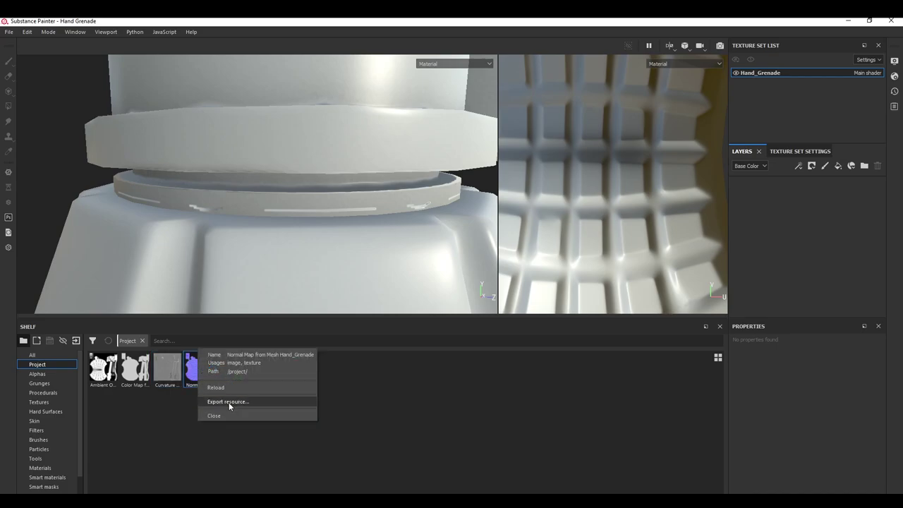
{"action": "left_click", "coordinate": [228, 402]}
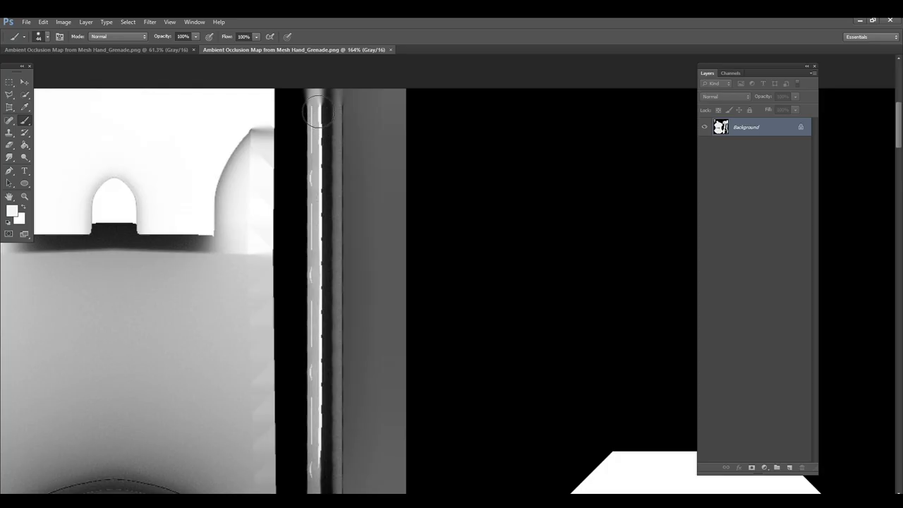
Step: Switch to Photoshop and paint over the ring strip's baking artifacts in the ambient occlusion, curvature and normal maps
{"action": "scroll", "coordinate": [319, 236], "scroll_direction": "down", "scroll_amount": 3, "text": "alt"}
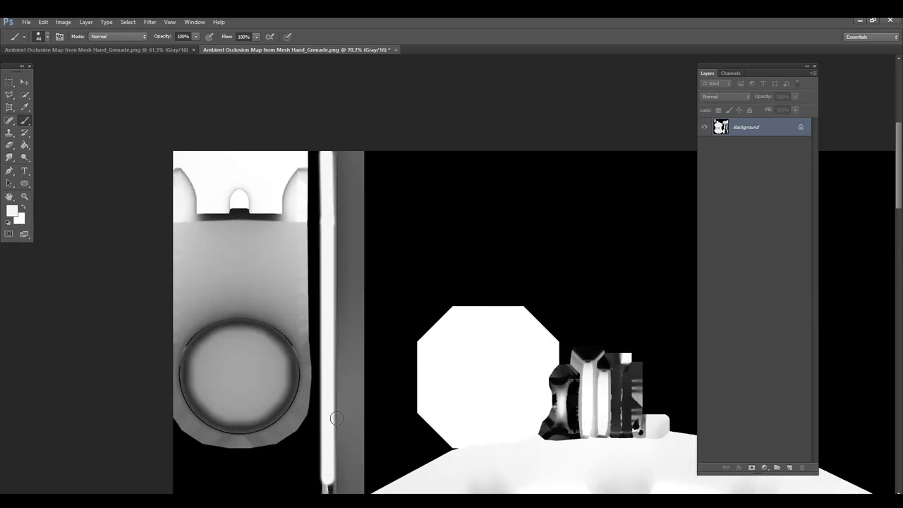
{"action": "scroll", "coordinate": [337, 418], "scroll_direction": "up", "scroll_amount": 3, "text": "alt"}
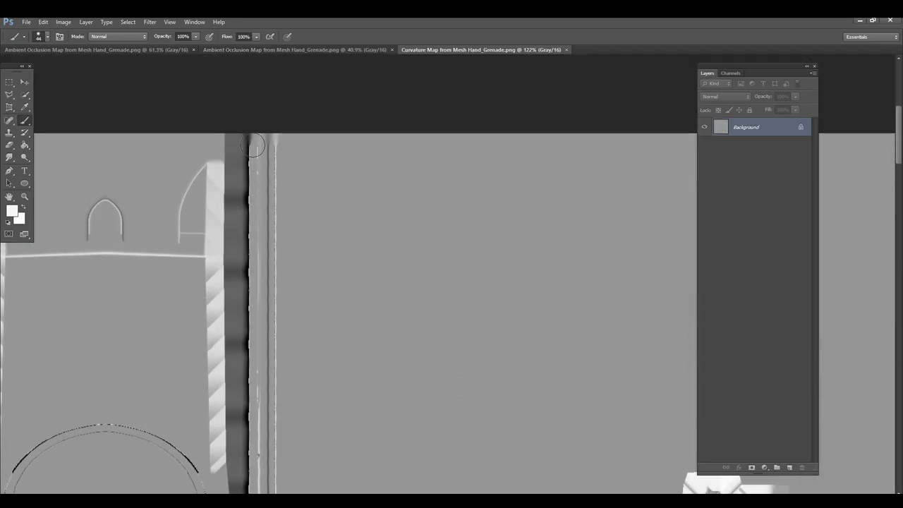
{"action": "mouse_move", "coordinate": [254, 159]}
{"action": "right_mouse_down", "text": "alt"}
{"action": "mouse_move", "coordinate": [268, 157]}
{"action": "mouse_move", "coordinate": [256, 266]}
{"action": "right_mouse_up", "text": "alt"}
{"action": "scroll", "coordinate": [268, 257], "scroll_direction": "down", "scroll_amount": 3}
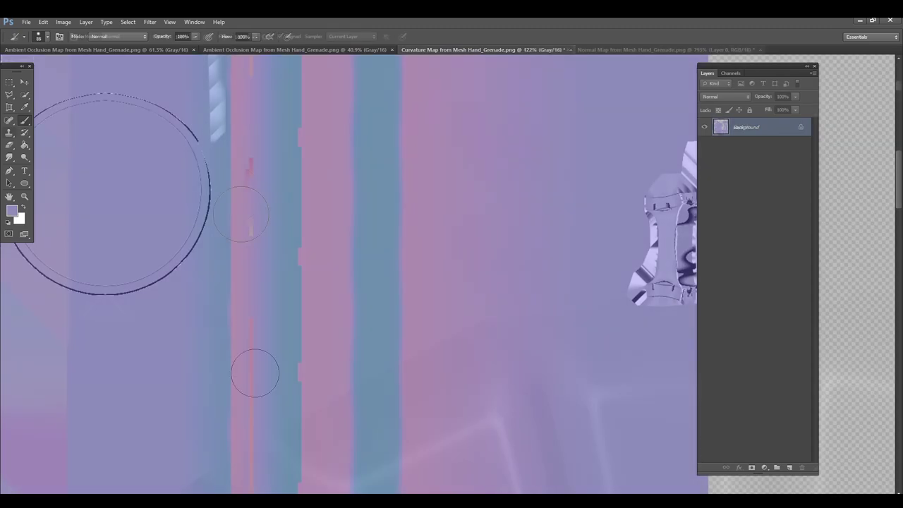
{"action": "left_click_drag", "start_coordinate": [247, 141], "coordinate": [247, 233]}
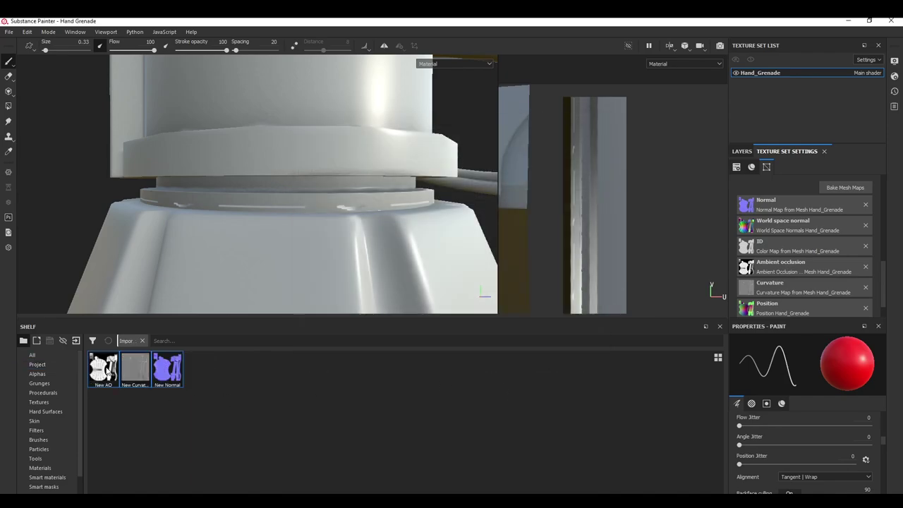
Step: Back in Substance Painter, assign New AO, New Normal and New Curvature as the texture set's ambient occlusion, normal and curvature mesh maps
{"action": "left_click_drag", "start_coordinate": [105, 372], "coordinate": [777, 274]}
{"action": "left_click_drag", "start_coordinate": [168, 374], "coordinate": [766, 206]}
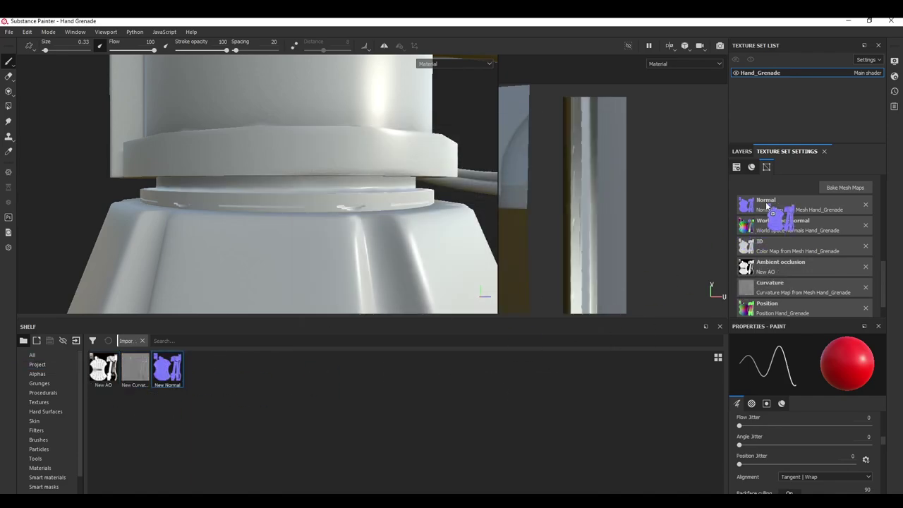
{"action": "scroll", "coordinate": [782, 278], "scroll_direction": "down", "scroll_amount": 2}
{"action": "left_click_drag", "start_coordinate": [143, 374], "coordinate": [786, 261]}
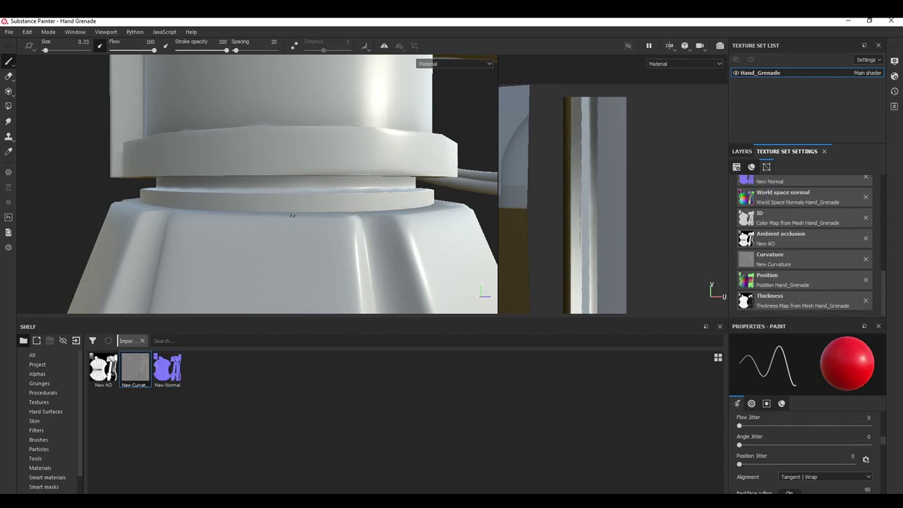
{"action": "left_click_drag", "start_coordinate": [293, 212], "coordinate": [417, 247], "text": "alt"}
{"action": "mouse_move", "coordinate": [416, 247]}
{"action": "right_mouse_down", "text": "shift"}
{"action": "mouse_move", "coordinate": [442, 250]}
{"action": "mouse_move", "coordinate": [381, 256]}
{"action": "right_mouse_up", "text": "shift"}
{"action": "middle_click_drag", "start_coordinate": [381, 256], "coordinate": [293, 264], "text": "alt"}
{"action": "right_click_drag", "start_coordinate": [292, 264], "coordinate": [274, 268], "text": "shift"}
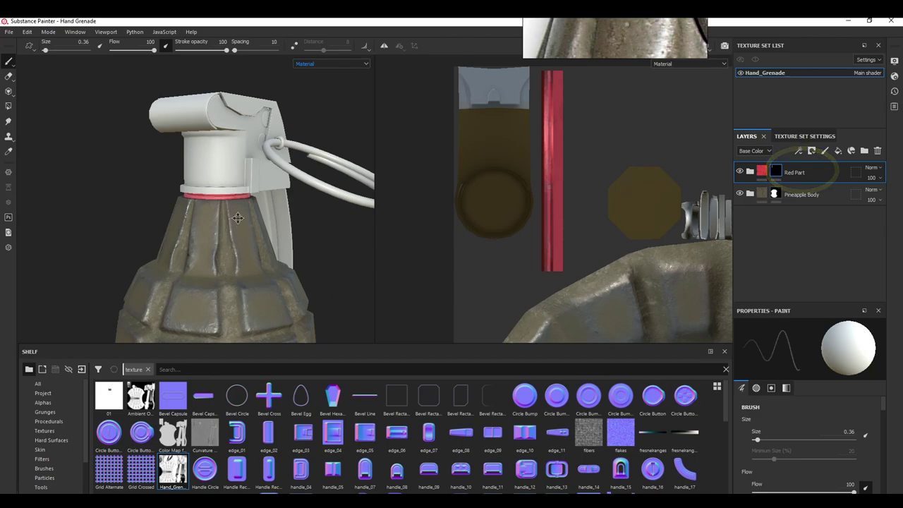
Step: Name the new fill layer Yellow Line, sample its base color from the reference's yellow band, and give it a black mask
{"action": "scroll", "coordinate": [568, 135], "scroll_direction": "up", "scroll_amount": 2}
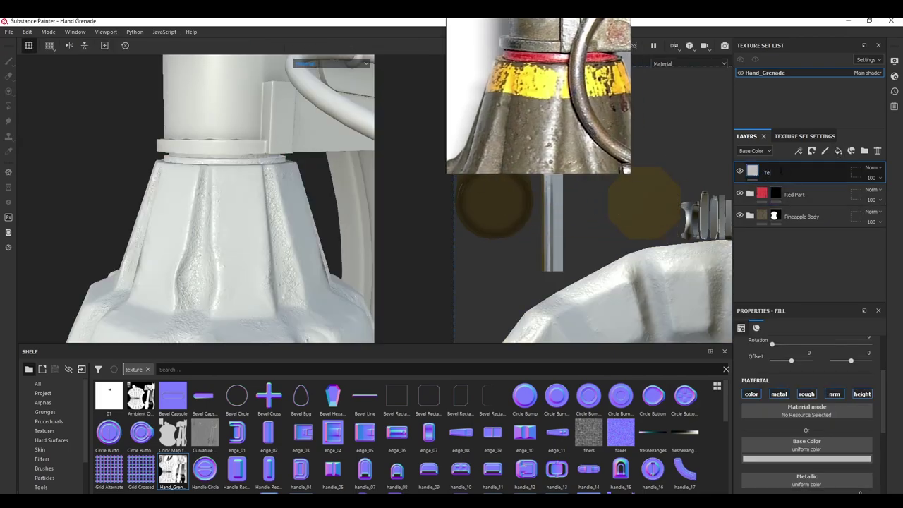
{"action": "type", "text": "ne"}
{"action": "key", "text": "Return"}
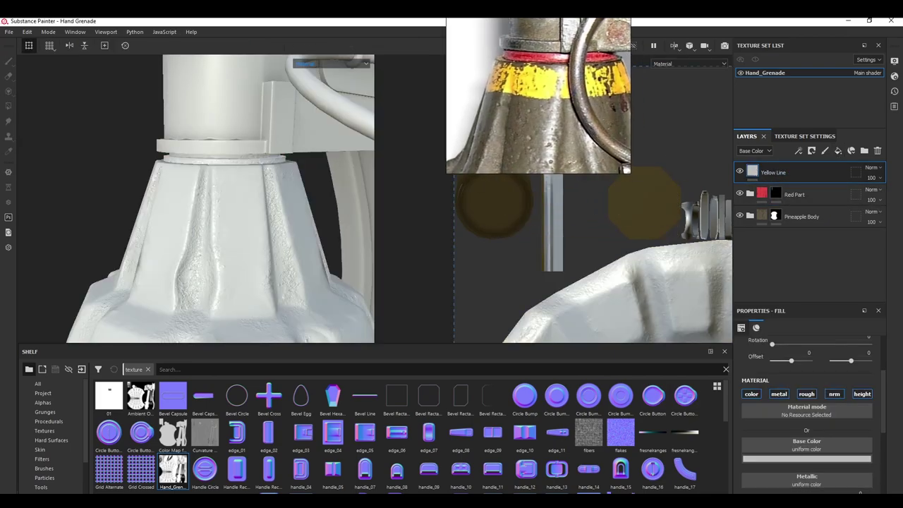
{"action": "left_click", "coordinate": [807, 458]}
{"action": "left_click_drag", "start_coordinate": [816, 351], "coordinate": [605, 79]}
{"action": "right_click", "coordinate": [777, 173]}
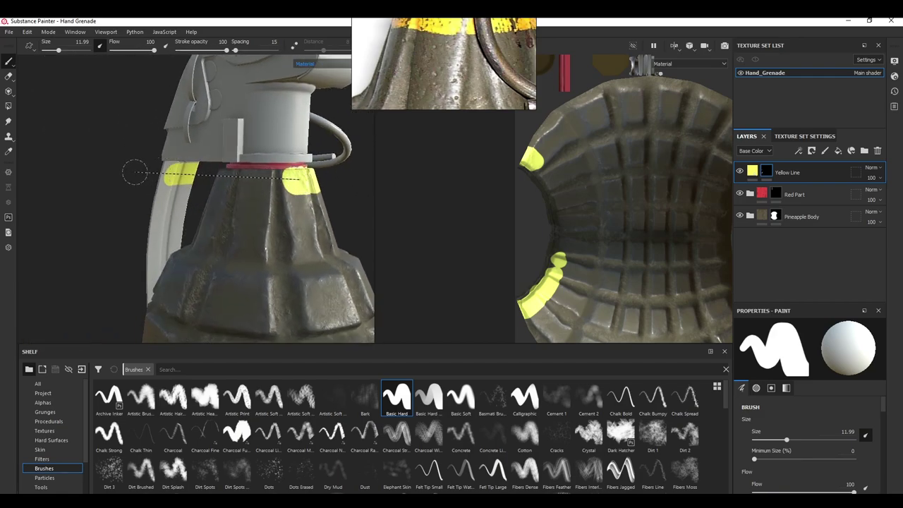
Step: Paint a continuous yellow band around the top of the grenade body in the Yellow Line mask with the Basic Hard brush at 11.99
{"action": "left_click_drag", "start_coordinate": [135, 172], "coordinate": [256, 177], "text": "alt"}
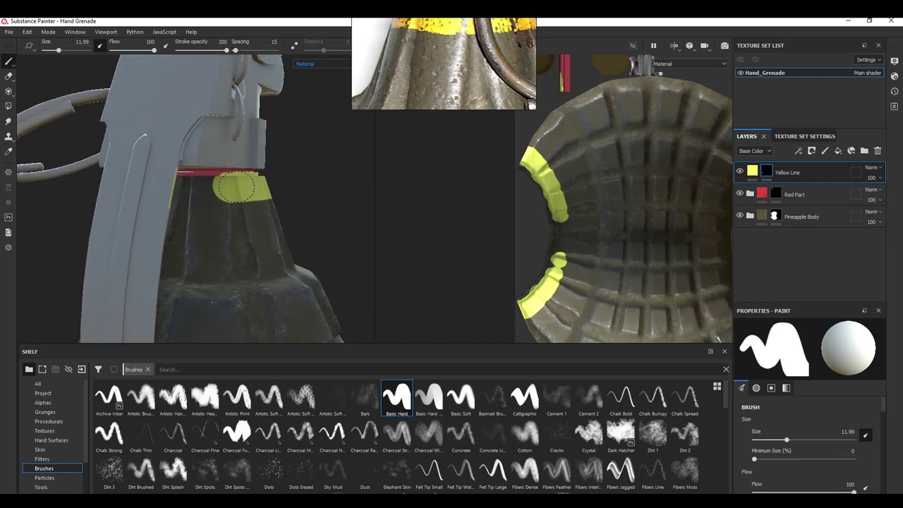
{"action": "left_click", "coordinate": [68, 189], "text": "shift"}
{"action": "left_click_drag", "start_coordinate": [68, 189], "coordinate": [125, 193], "text": "alt"}
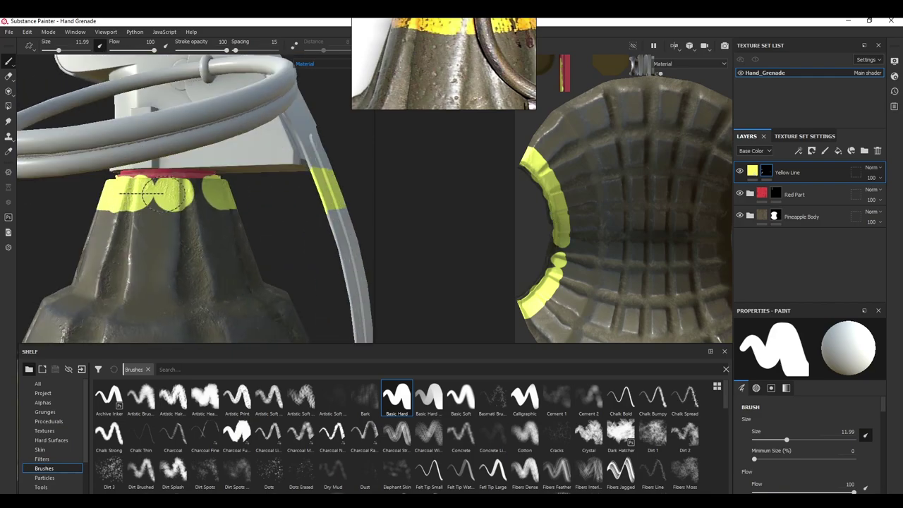
{"action": "left_click", "coordinate": [239, 192], "text": "shift"}
{"action": "left_click_drag", "start_coordinate": [252, 191], "coordinate": [40, 240], "text": "alt"}
{"action": "left_click_drag", "start_coordinate": [40, 240], "coordinate": [25, 242], "text": "alt"}
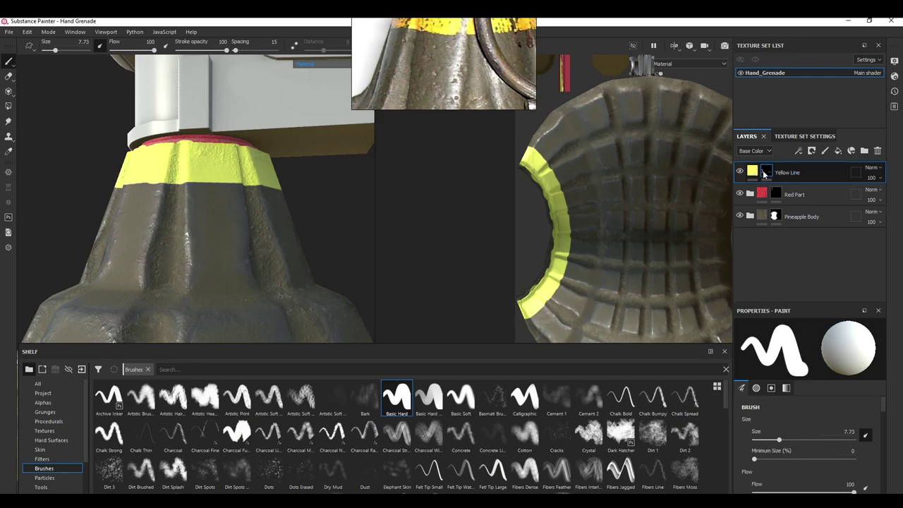
Step: Add a Paint effect to the Yellow Line mask and set Polygon Fill to UV chunk mode with color 0
{"action": "right_click", "coordinate": [768, 176]}
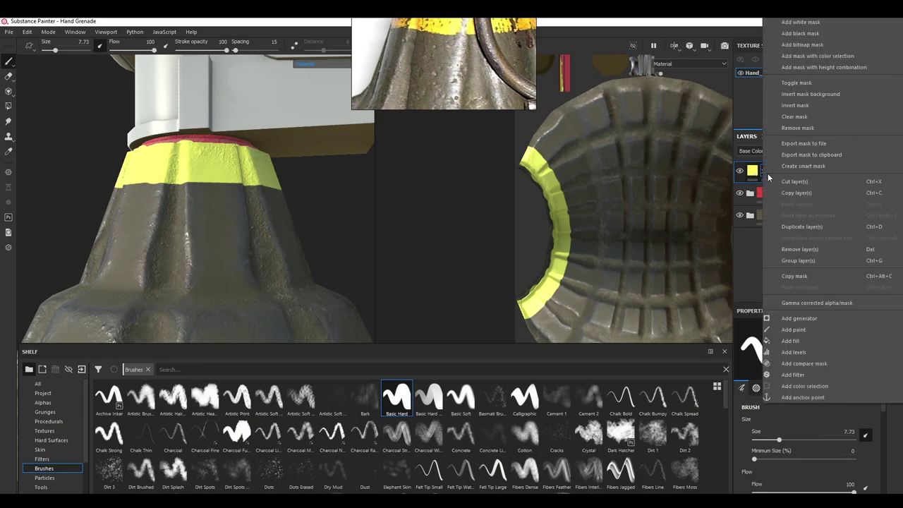
{"action": "left_click", "coordinate": [793, 329]}
{"action": "left_click", "coordinate": [8, 105]}
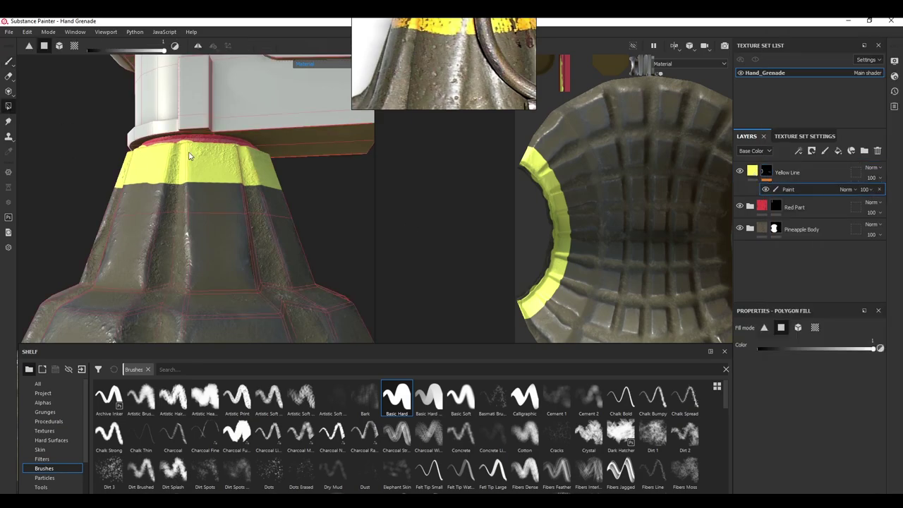
{"action": "left_click_drag", "start_coordinate": [194, 157], "coordinate": [587, 196], "text": "alt"}
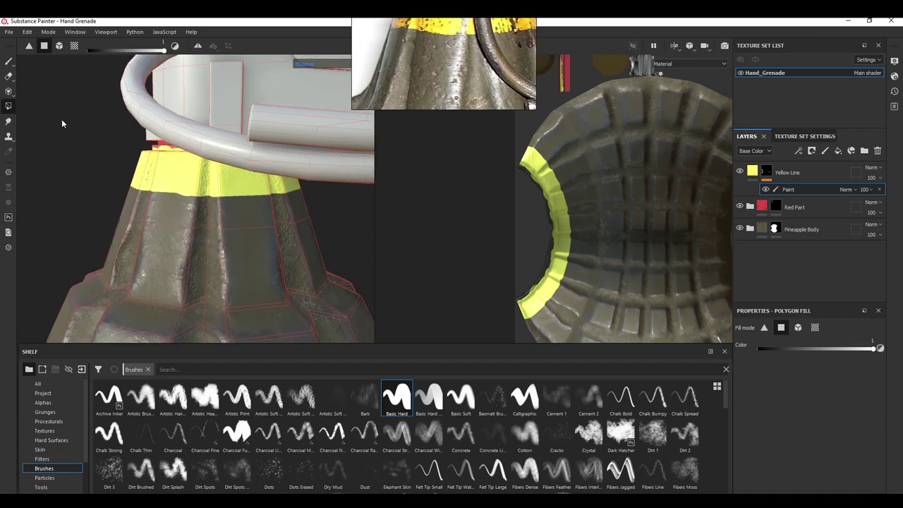
{"action": "right_click", "coordinate": [184, 134]}
{"action": "left_click", "coordinate": [262, 137]}
{"action": "scroll", "coordinate": [165, 146], "scroll_direction": "up", "scroll_amount": 2}
{"action": "left_click", "coordinate": [166, 147]}
{"action": "left_click_drag", "start_coordinate": [167, 148], "coordinate": [310, 190], "text": "alt"}
{"action": "key", "text": "ctrl+z"}
{"action": "right_click", "coordinate": [176, 149]}
{"action": "left_click", "coordinate": [147, 149]}
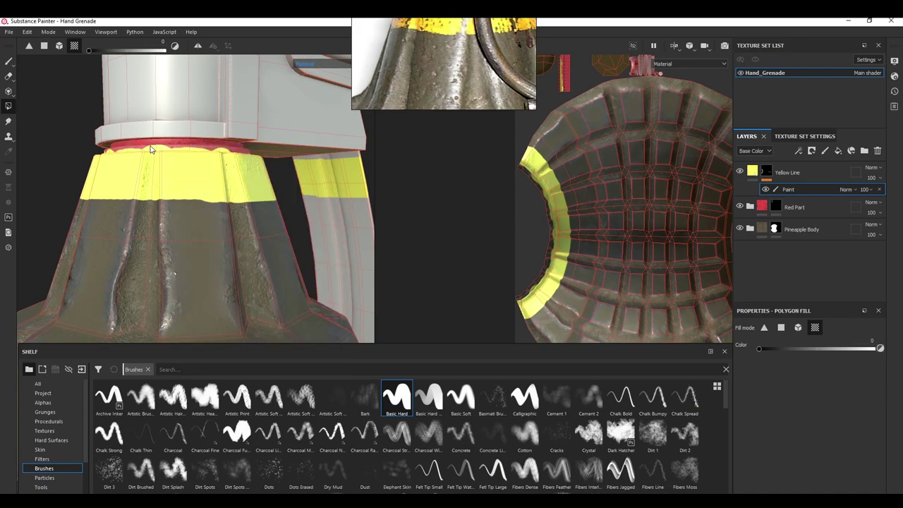
Step: Clear the yellow spill from the red ring and the safety lever with Polygon Fill, then return to the Paint tool
{"action": "left_click_drag", "start_coordinate": [150, 148], "coordinate": [304, 209], "text": "alt"}
{"action": "scroll", "coordinate": [142, 158], "scroll_direction": "down", "scroll_amount": 4}
{"action": "left_click", "coordinate": [216, 197]}
{"action": "scroll", "coordinate": [212, 199], "scroll_direction": "up", "scroll_amount": 3}
{"action": "scroll", "coordinate": [139, 203], "scroll_direction": "down", "scroll_amount": 2}
{"action": "left_click_drag", "start_coordinate": [139, 203], "coordinate": [282, 233], "text": "alt"}
{"action": "left_click_drag", "start_coordinate": [77, 216], "coordinate": [254, 208], "text": "alt"}
{"action": "left_click", "coordinate": [4, 61]}
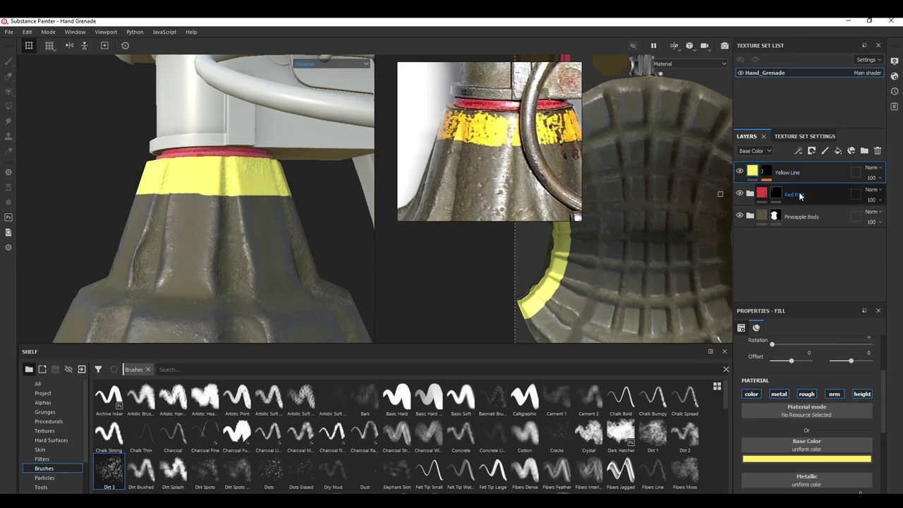
Step: Add a fill layer above Yellow Line, hide it, and group both layers into a folder
{"action": "double_click", "coordinate": [791, 172]}
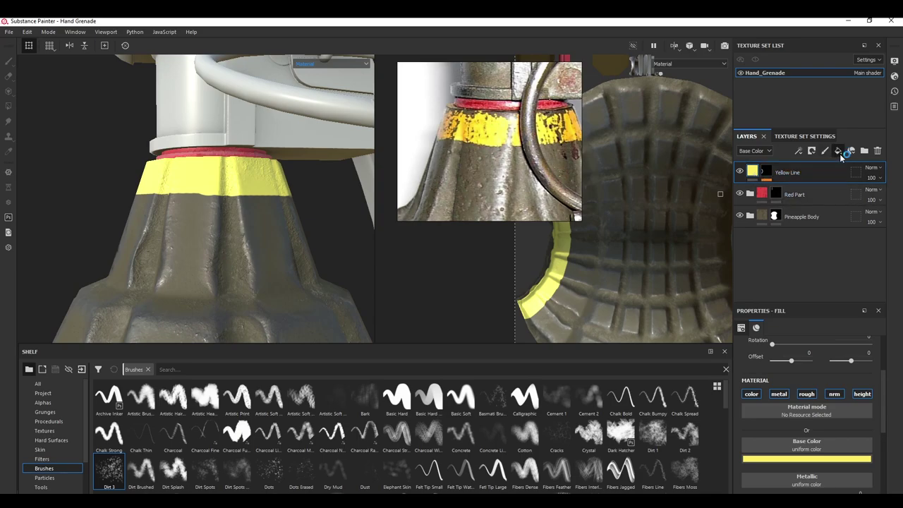
{"action": "left_click", "coordinate": [838, 150]}
{"action": "left_click", "coordinate": [739, 171]}
{"action": "left_click", "coordinate": [784, 192], "text": "ctrl"}
{"action": "right_click", "coordinate": [800, 197]}
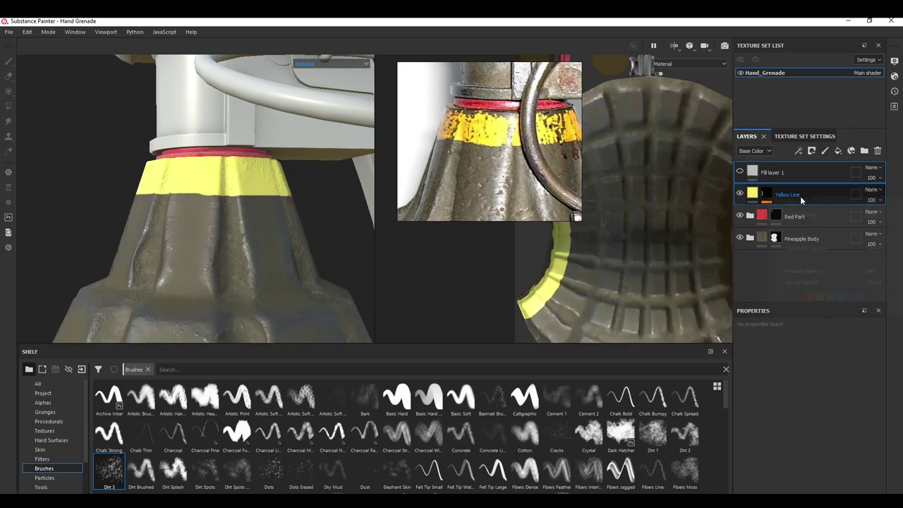
{"action": "left_click", "coordinate": [809, 285]}
{"action": "key", "text": "ctrl+g"}
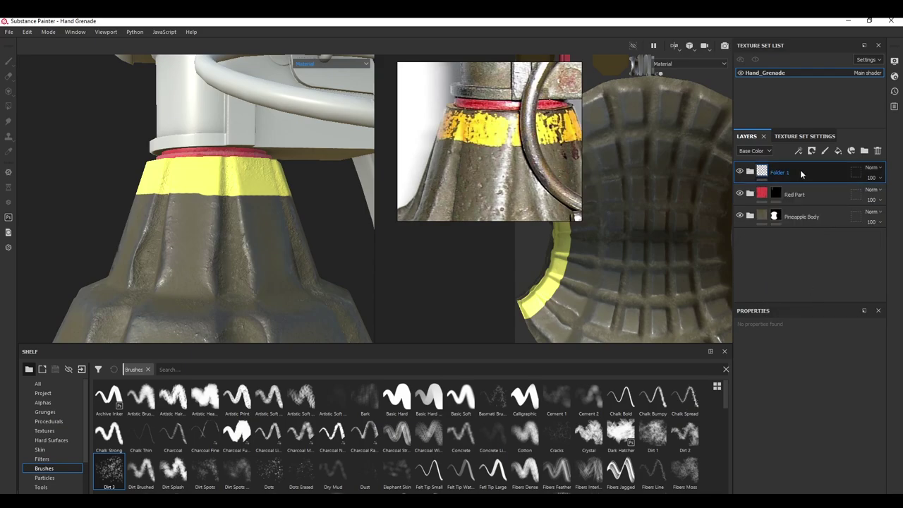
Step: Name the new folder "Yellow line", give it a black mask, and apply the Rust smart mask to it
{"action": "type", "text": "Yellow line"}
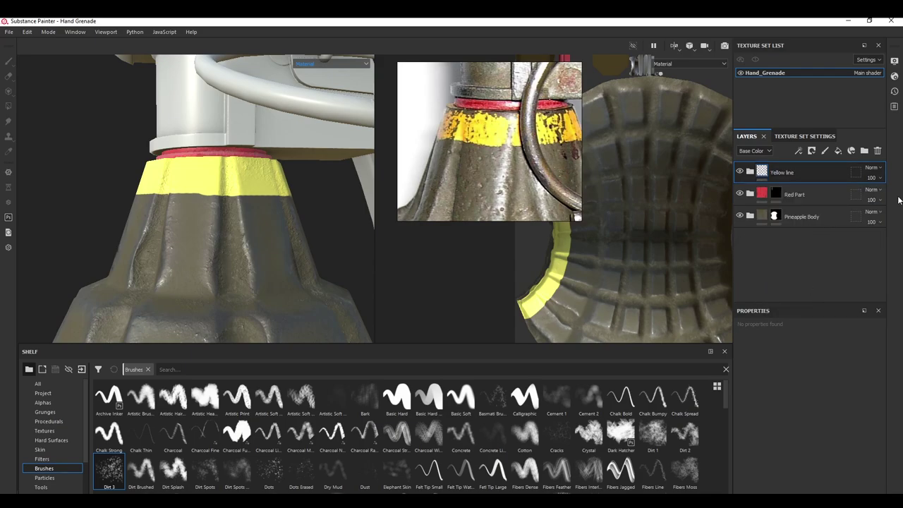
{"action": "right_click", "coordinate": [788, 174]}
{"action": "left_click", "coordinate": [794, 38]}
{"action": "scroll", "coordinate": [43, 471], "scroll_direction": "down", "scroll_amount": 1}
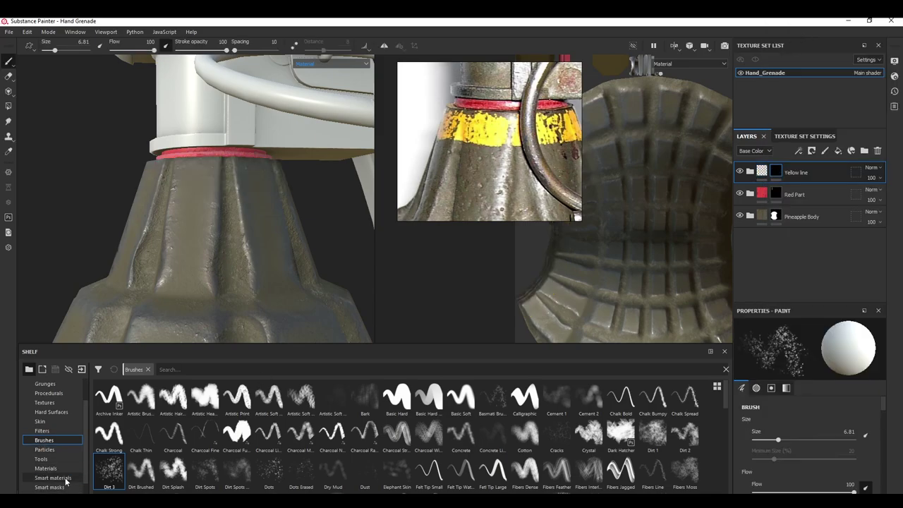
{"action": "left_click", "coordinate": [49, 487]}
{"action": "left_click_drag", "start_coordinate": [557, 469], "coordinate": [777, 172]}
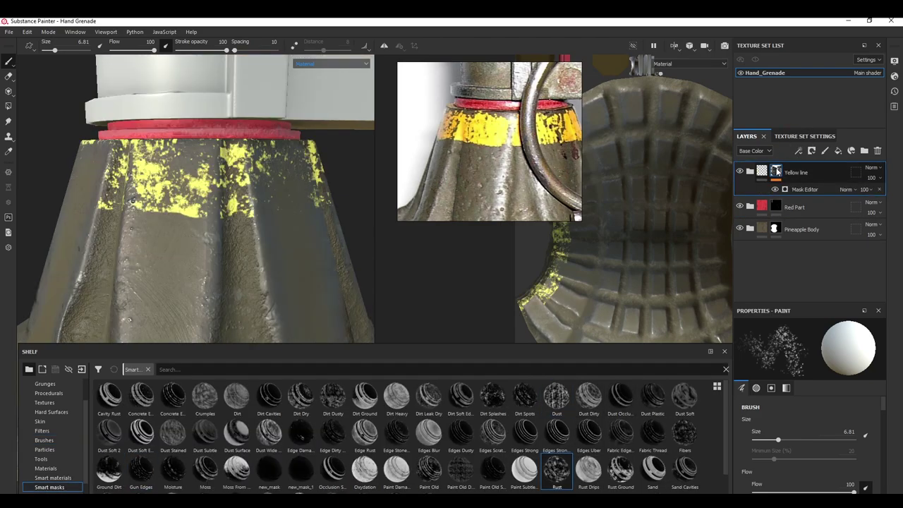
Step: Add an Invert filter to the Yellow line folder's mask, and set the Mask Editor's Global Balance to 0.94 and Global Contrast to 0.65
{"action": "right_click", "coordinate": [805, 190]}
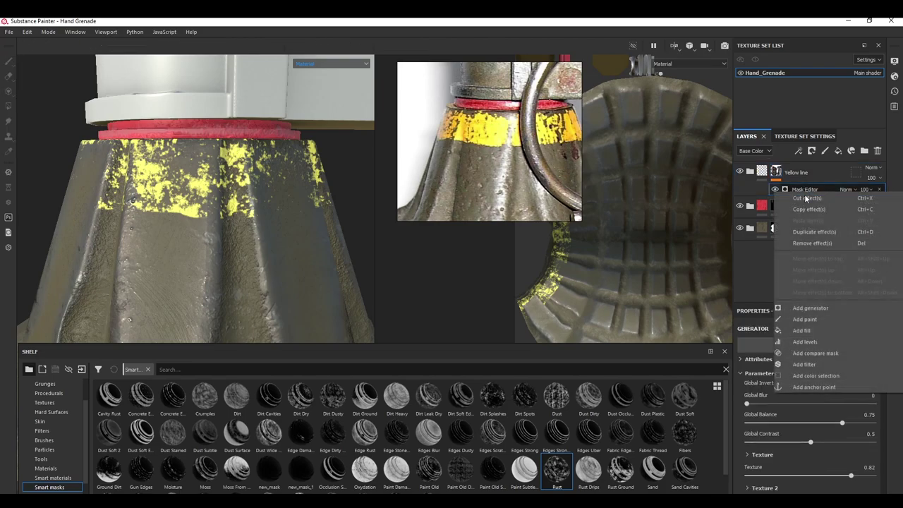
{"action": "left_click", "coordinate": [805, 364]}
{"action": "left_click", "coordinate": [793, 342]}
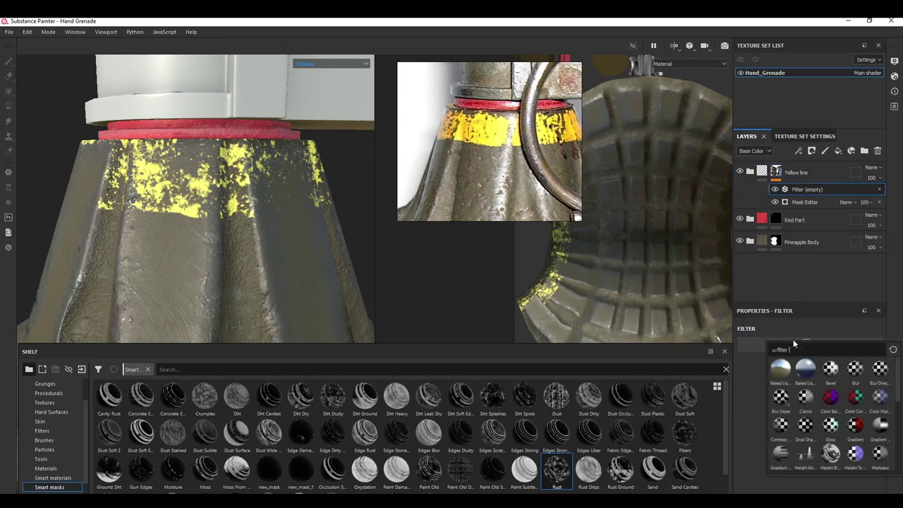
{"action": "type", "text": "inv"}
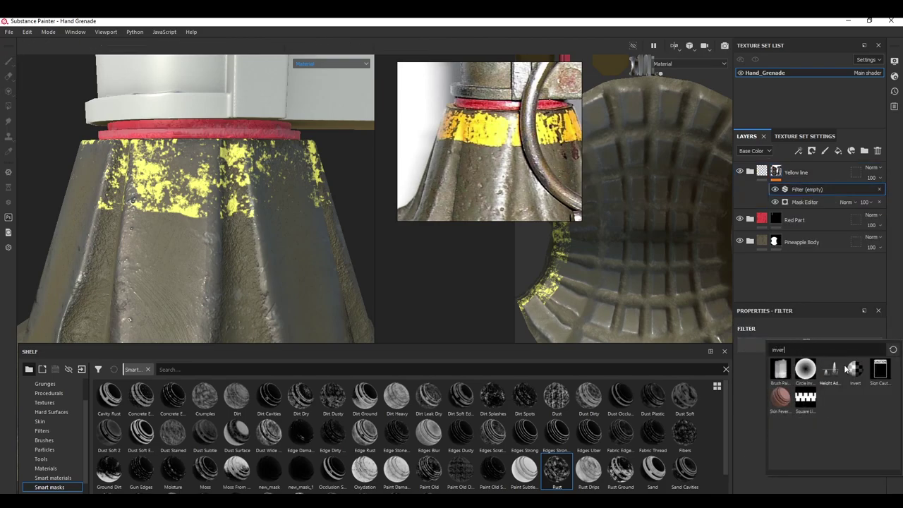
{"action": "left_click", "coordinate": [852, 369]}
{"action": "left_click", "coordinate": [805, 201]}
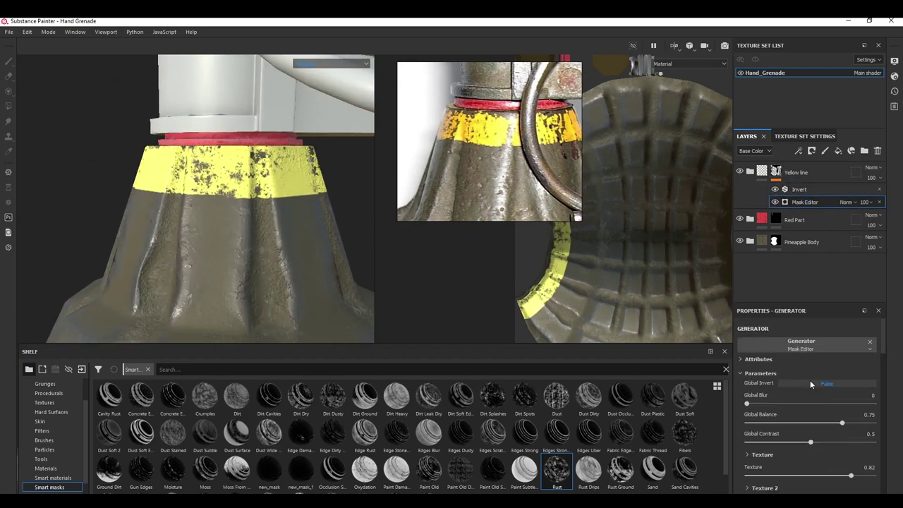
{"action": "left_click_drag", "start_coordinate": [847, 422], "coordinate": [867, 423]}
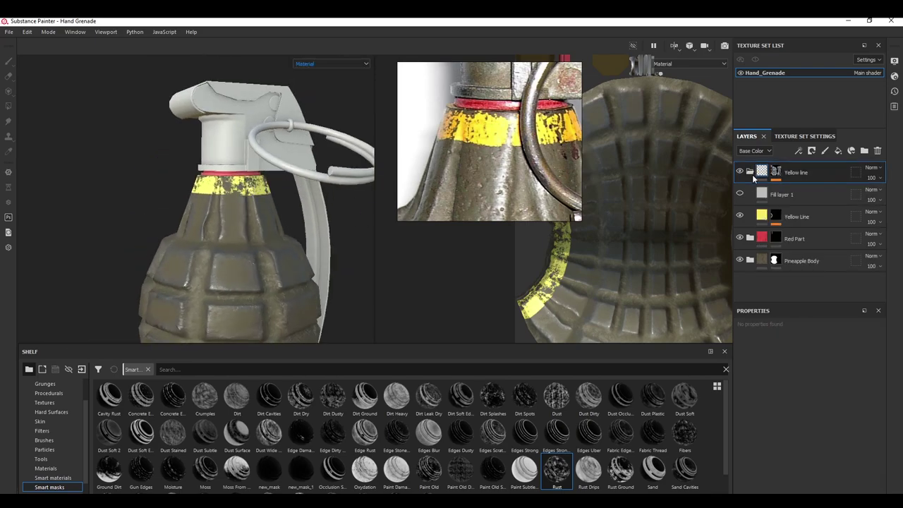
Step: Shift the base color hue of the Yellow Line fill layer to a warmer, more orange yellow
{"action": "scroll", "coordinate": [796, 424], "scroll_direction": "down", "scroll_amount": 3}
{"action": "left_click", "coordinate": [796, 429]}
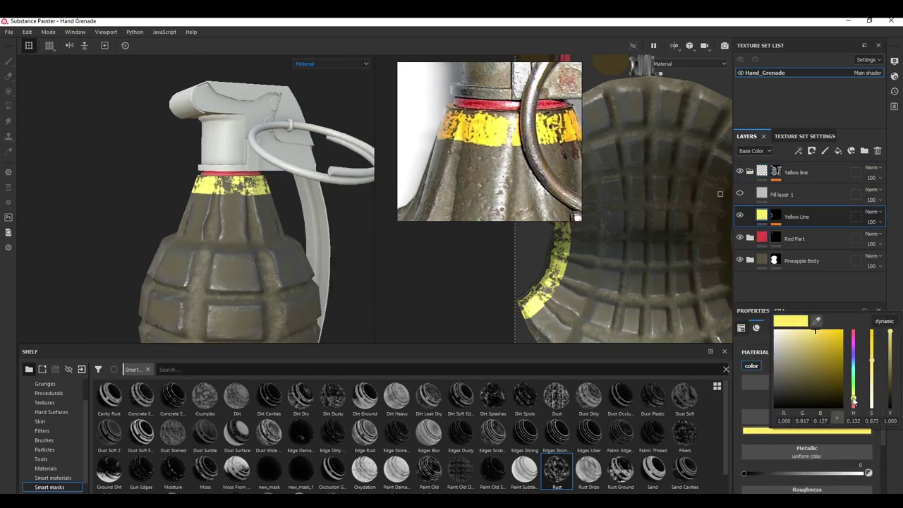
{"action": "left_click_drag", "start_coordinate": [854, 402], "coordinate": [854, 405]}
{"action": "scroll", "coordinate": [259, 222], "scroll_direction": "up", "scroll_amount": 6}
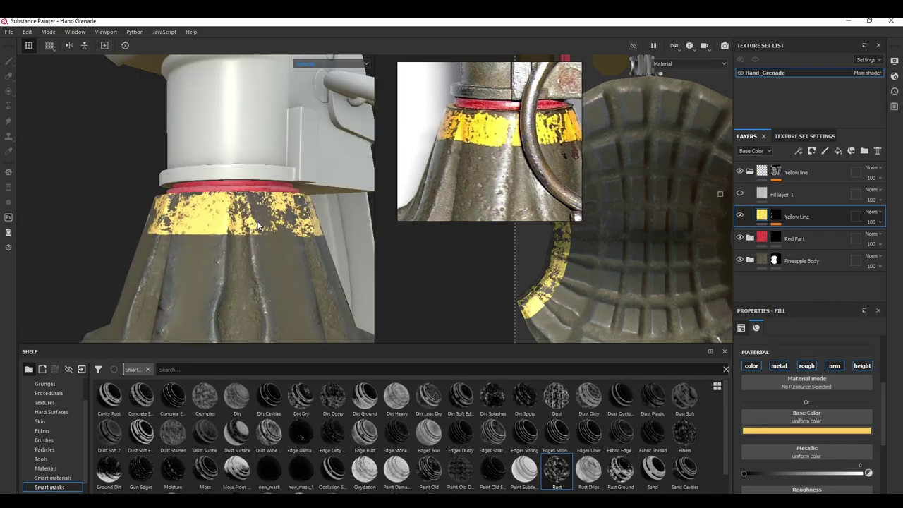
Step: Set Texture to 0.2 and Texture 2 to 1 in the Mask Editor of the Yellow line folder's mask
{"action": "left_click", "coordinate": [750, 172]}
{"action": "left_click", "coordinate": [777, 172]}
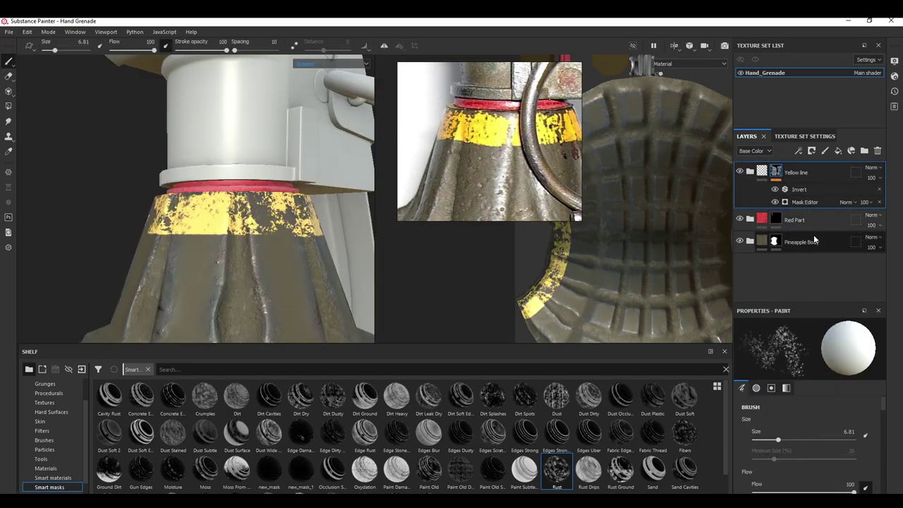
{"action": "left_click", "coordinate": [799, 203]}
{"action": "scroll", "coordinate": [795, 403], "scroll_direction": "down", "scroll_amount": 2}
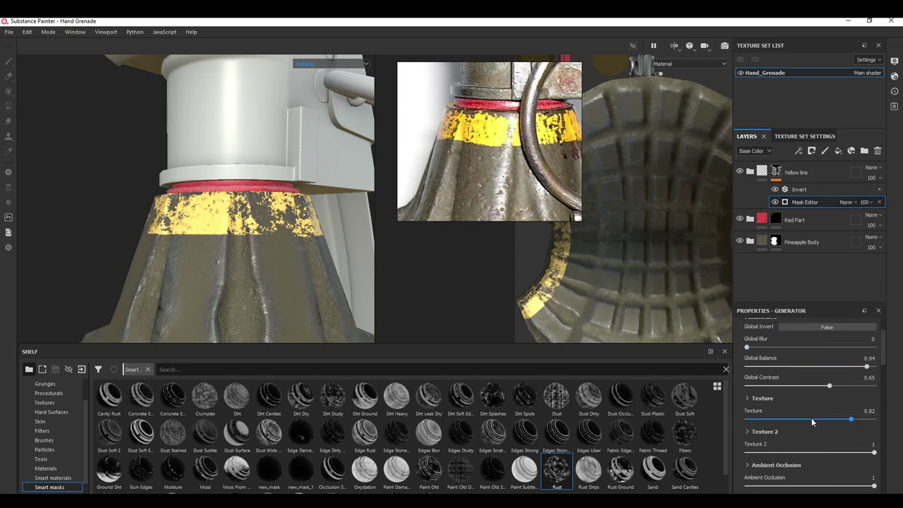
{"action": "left_click_drag", "start_coordinate": [794, 421], "coordinate": [810, 424]}
{"action": "left_click", "coordinate": [773, 422]}
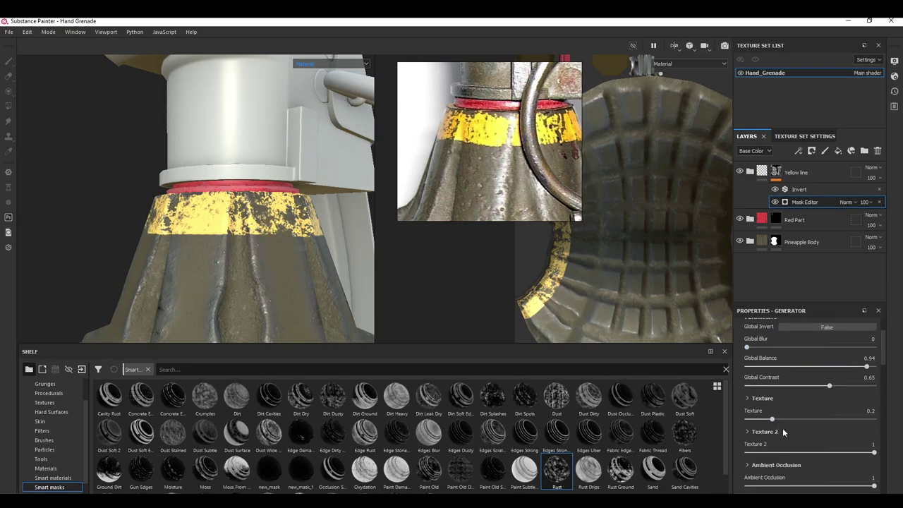
{"action": "left_click", "coordinate": [777, 450]}
{"action": "left_click_drag", "start_coordinate": [778, 452], "coordinate": [878, 454]}
{"action": "mouse_move", "coordinate": [873, 486]}
{"action": "left_mouse_down"}
{"action": "mouse_move", "coordinate": [807, 488]}
{"action": "mouse_move", "coordinate": [873, 488]}
{"action": "left_mouse_up"}
{"action": "scroll", "coordinate": [855, 428], "scroll_direction": "up", "scroll_amount": 2}
Step: Examine the worn yellow band around the neck of the grenade and its chipped edges up close
{"action": "left_click_drag", "start_coordinate": [240, 241], "coordinate": [367, 259], "text": "alt"}
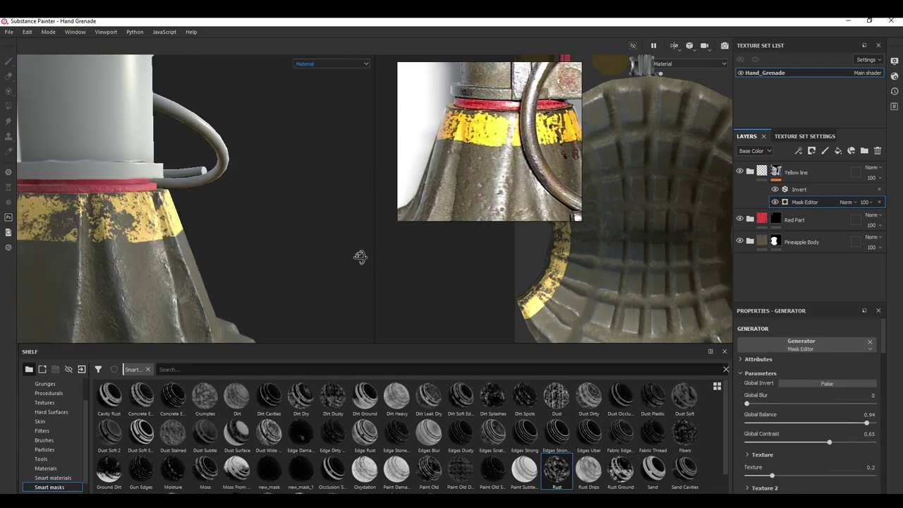
{"action": "mouse_move", "coordinate": [236, 252]}
{"action": "right_mouse_down", "text": "shift"}
{"action": "mouse_move", "coordinate": [191, 250]}
{"action": "mouse_move", "coordinate": [229, 260]}
{"action": "right_mouse_up", "text": "shift"}
{"action": "middle_click_drag", "start_coordinate": [239, 276], "coordinate": [396, 201], "text": "alt"}
{"action": "left_click_drag", "start_coordinate": [244, 205], "coordinate": [282, 214], "text": "alt"}
{"action": "scroll", "coordinate": [255, 194], "scroll_direction": "down", "scroll_amount": 5}
{"action": "scroll", "coordinate": [508, 143], "scroll_direction": "up", "scroll_amount": 3}
{"action": "scroll", "coordinate": [508, 144], "scroll_direction": "up", "scroll_amount": 2}
{"action": "scroll", "coordinate": [292, 212], "scroll_direction": "up", "scroll_amount": 8}
{"action": "middle_click_drag", "start_coordinate": [292, 211], "coordinate": [269, 226], "text": "alt"}
{"action": "scroll", "coordinate": [208, 200], "scroll_direction": "up", "scroll_amount": 4}
Step: Set the Height of the Yellow Line fill layer to 0.035 so the paint stands out from the body
{"action": "left_click", "coordinate": [763, 175]}
{"action": "left_click", "coordinate": [750, 173]}
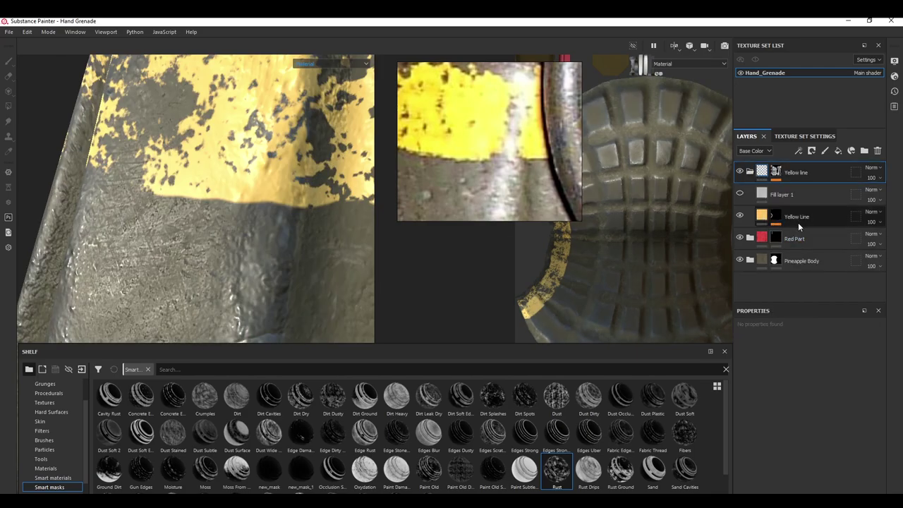
{"action": "left_click", "coordinate": [797, 223]}
{"action": "scroll", "coordinate": [802, 459], "scroll_direction": "down", "scroll_amount": 3}
{"action": "left_click", "coordinate": [806, 480]}
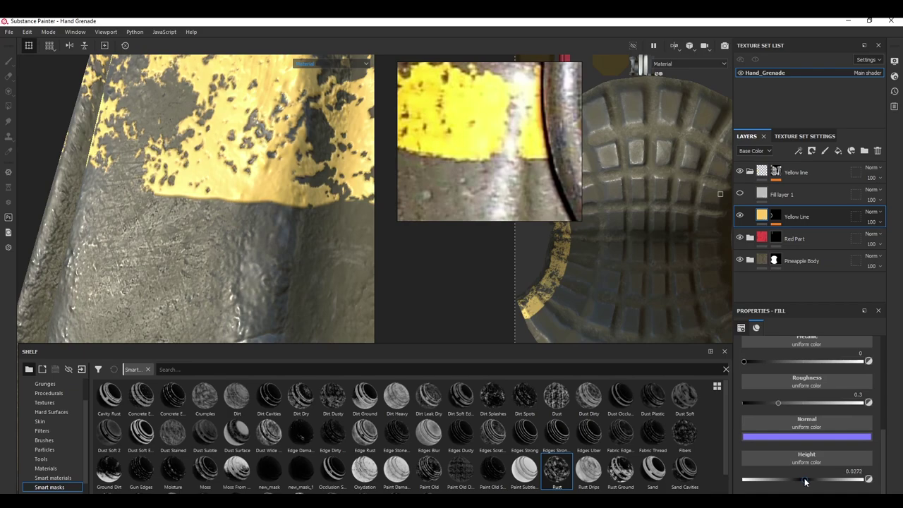
{"action": "left_click_drag", "start_coordinate": [348, 273], "coordinate": [290, 268], "text": "alt"}
{"action": "middle_click_drag", "start_coordinate": [270, 155], "coordinate": [266, 209], "text": "alt"}
{"action": "scroll", "coordinate": [268, 159], "scroll_direction": "down", "scroll_amount": 5}
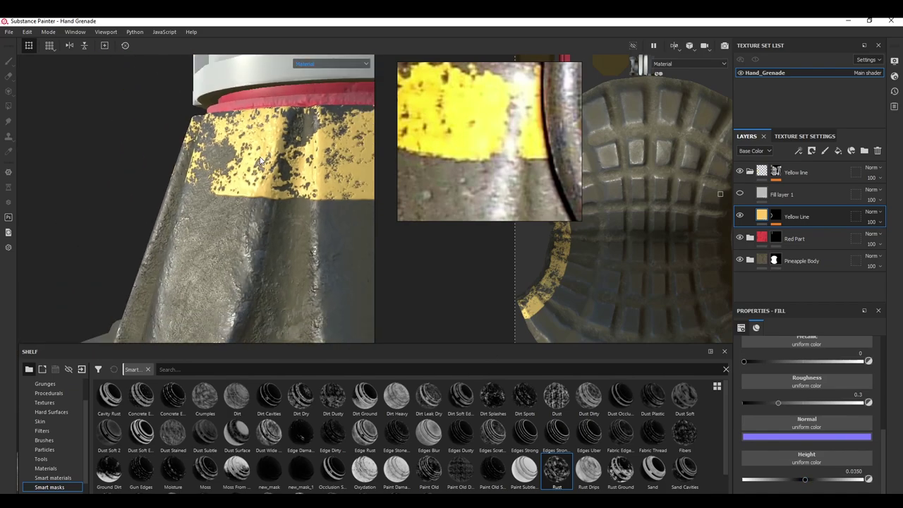
{"action": "left_click_drag", "start_coordinate": [259, 150], "coordinate": [236, 152], "text": "alt"}
{"action": "middle_click_drag", "start_coordinate": [236, 151], "coordinate": [235, 173], "text": "alt"}
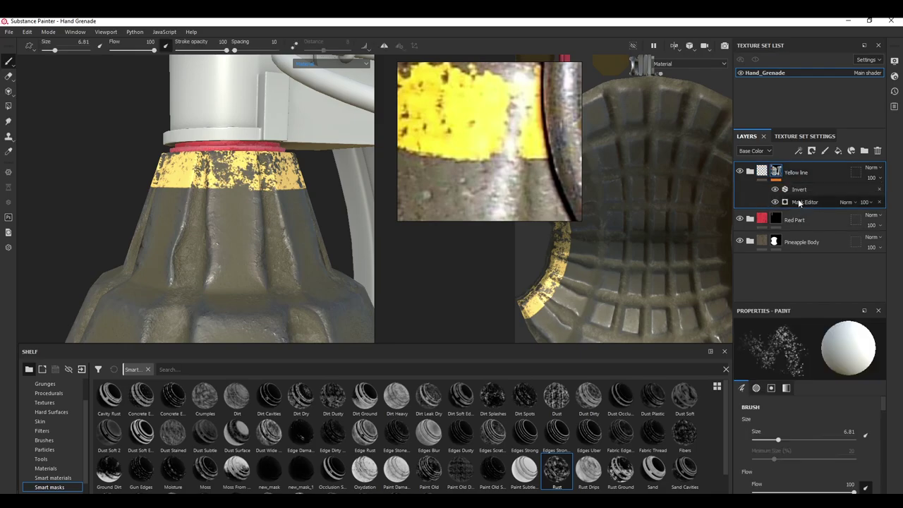
Step: Add a Paint effect above the Mask Editor in the Yellow line folder's mask and set the brush size to 3.71
{"action": "left_click", "coordinate": [800, 203]}
{"action": "right_click", "coordinate": [800, 202]}
{"action": "left_click", "coordinate": [823, 329]}
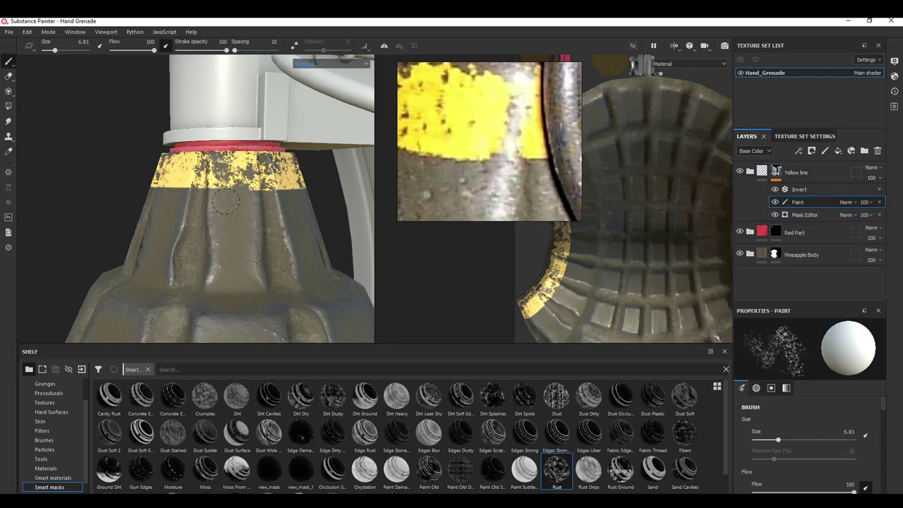
{"action": "scroll", "coordinate": [224, 202], "scroll_direction": "up", "scroll_amount": 2}
{"action": "left_click_drag", "start_coordinate": [192, 187], "coordinate": [230, 189], "text": "alt"}
{"action": "middle_click_drag", "start_coordinate": [194, 188], "coordinate": [243, 195], "text": "alt"}
{"action": "mouse_move", "coordinate": [204, 197]}
{"action": "right_mouse_down", "text": "ctrl"}
{"action": "mouse_move", "coordinate": [219, 198]}
{"action": "mouse_move", "coordinate": [210, 198]}
{"action": "right_mouse_up", "text": "ctrl"}
{"action": "scroll", "coordinate": [473, 140], "scroll_direction": "down", "scroll_amount": 3}
{"action": "scroll", "coordinate": [211, 185], "scroll_direction": "up", "scroll_amount": 4}
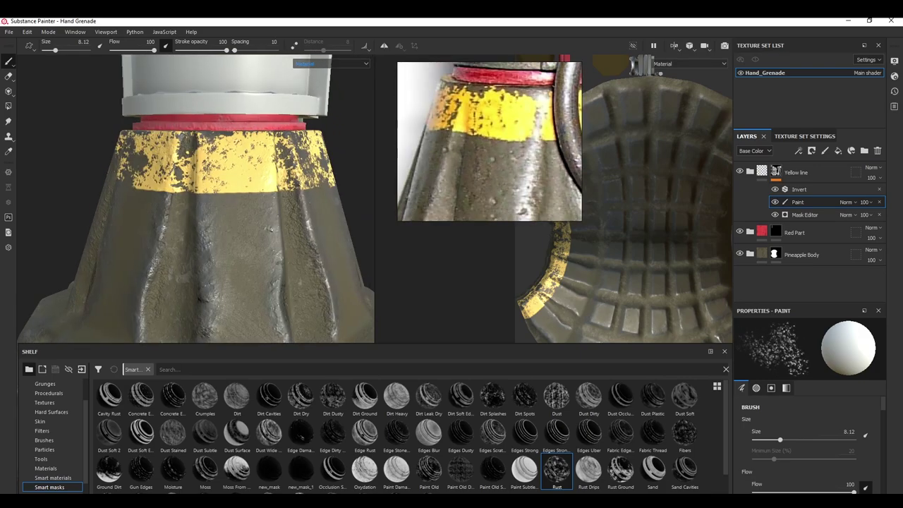
{"action": "scroll", "coordinate": [220, 181], "scroll_direction": "down", "scroll_amount": 1}
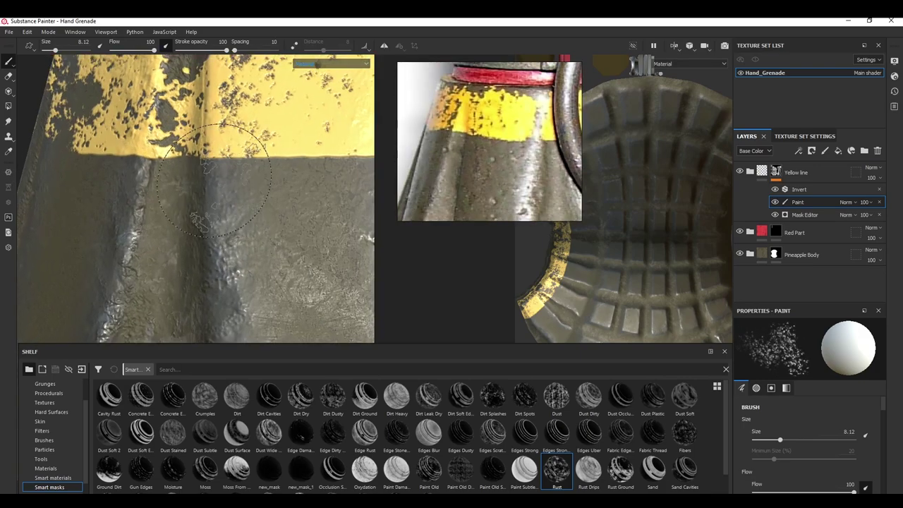
{"action": "right_click_drag", "start_coordinate": [222, 178], "coordinate": [194, 178], "text": "ctrl"}
Step: Select the Crystal brush at size 8.6 and wear away spots along the yellow band's lower edge
{"action": "left_click", "coordinate": [47, 469]}
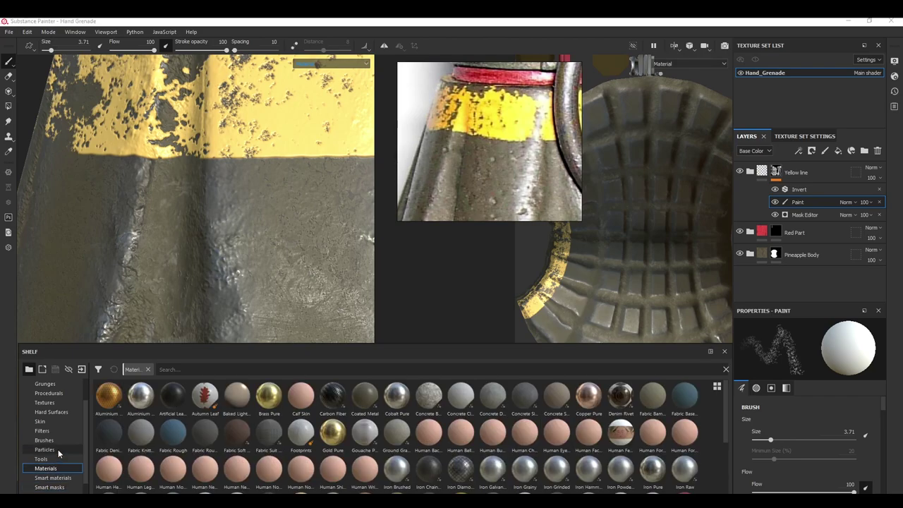
{"action": "left_click", "coordinate": [49, 450]}
{"action": "left_click", "coordinate": [53, 441]}
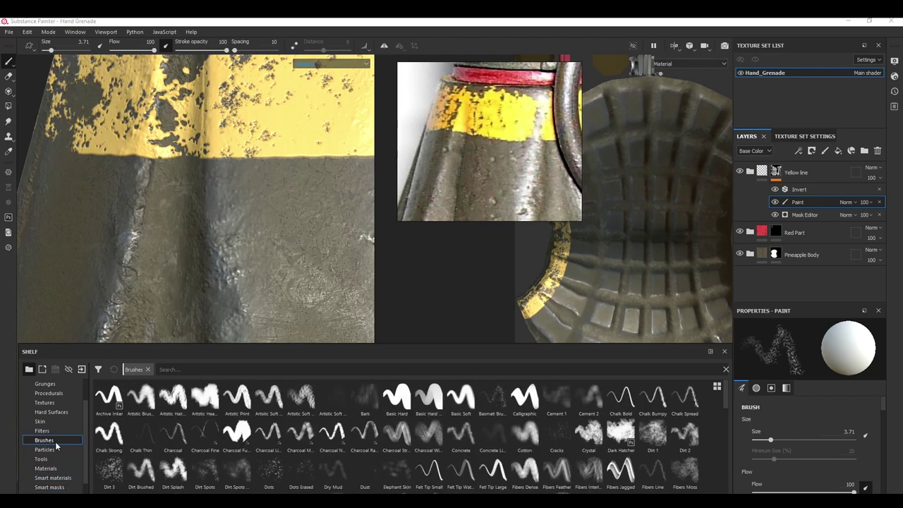
{"action": "left_click", "coordinate": [590, 433]}
{"action": "right_click_drag", "start_coordinate": [232, 191], "coordinate": [177, 190], "text": "ctrl"}
{"action": "middle_click_drag", "start_coordinate": [228, 191], "coordinate": [167, 209], "text": "alt"}
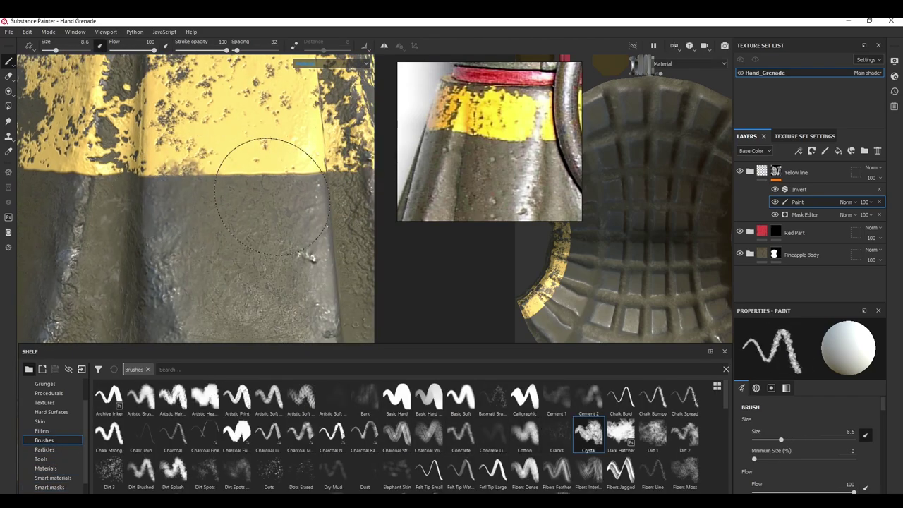
Step: Switch to the Dirt 1 brush and roughen the yellow band's lower edge, reducing the brush size to 4.31
{"action": "left_click", "coordinate": [653, 432]}
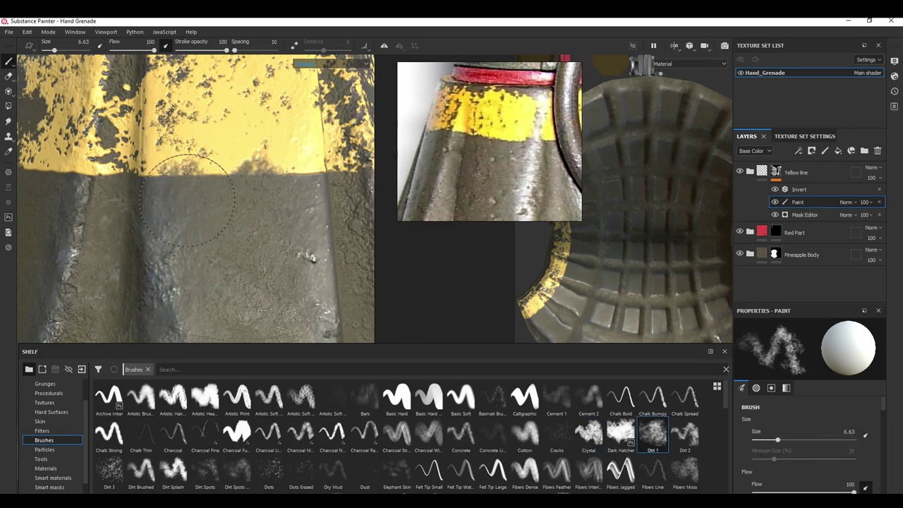
{"action": "right_click_drag", "start_coordinate": [139, 205], "coordinate": [85, 205], "text": "alt"}
{"action": "left_click_drag", "start_coordinate": [84, 205], "coordinate": [109, 204], "text": "alt"}
{"action": "right_click_drag", "start_coordinate": [109, 203], "coordinate": [134, 208], "text": "alt"}
{"action": "right_click_drag", "start_coordinate": [216, 194], "coordinate": [201, 194], "text": "ctrl"}
{"action": "left_click_drag", "start_coordinate": [221, 187], "coordinate": [298, 176], "text": "alt"}
{"action": "key", "text": "bracketleft"}
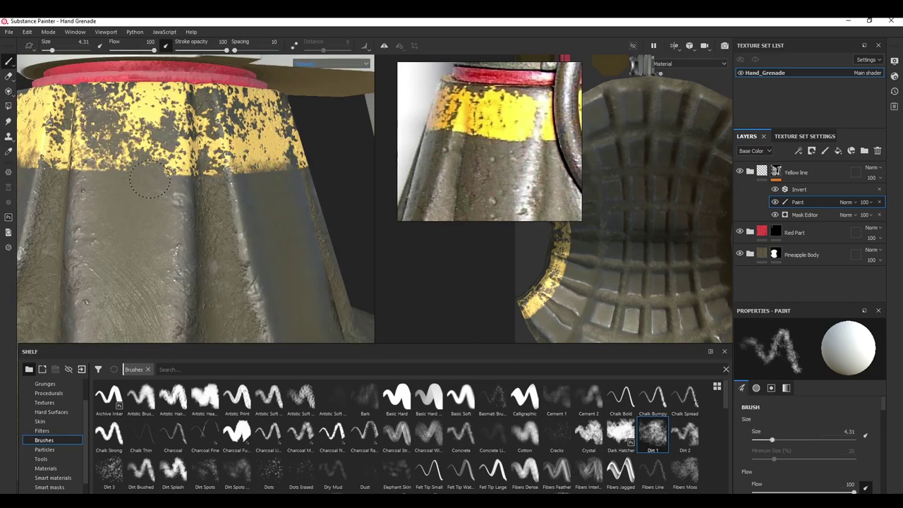
Step: Continue breaking up the yellow band's lower edge around the grenade with the Dirt 1 brush at about size 5.26
{"action": "right_click_drag", "start_coordinate": [150, 179], "coordinate": [99, 179], "text": "alt"}
{"action": "left_click_drag", "start_coordinate": [141, 179], "coordinate": [191, 166], "text": "alt"}
{"action": "right_click_drag", "start_coordinate": [134, 169], "coordinate": [176, 170], "text": "alt"}
{"action": "right_click_drag", "start_coordinate": [159, 169], "coordinate": [167, 169], "text": "ctrl"}
{"action": "left_click_drag", "start_coordinate": [146, 135], "coordinate": [311, 134]}
{"action": "left_click_drag", "start_coordinate": [282, 162], "coordinate": [226, 205], "text": "alt"}
{"action": "right_click_drag", "start_coordinate": [220, 217], "coordinate": [215, 217], "text": "ctrl"}
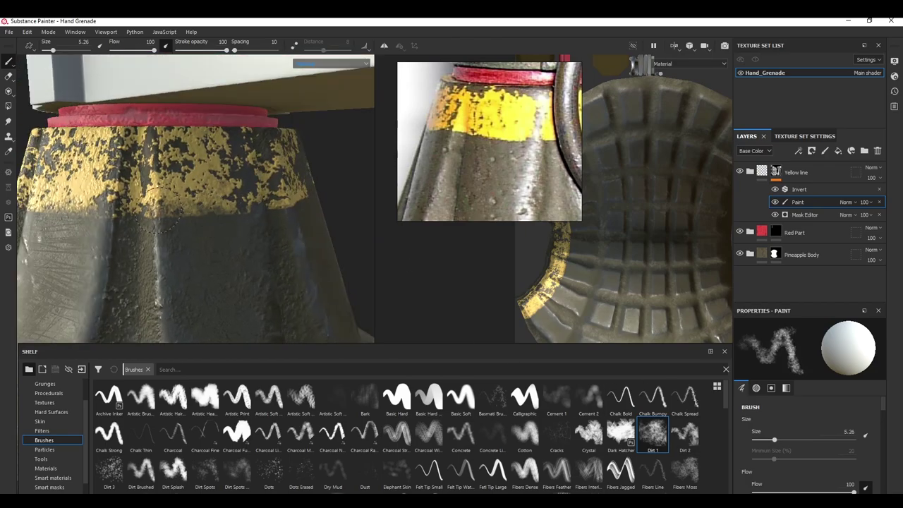
{"action": "left_click_drag", "start_coordinate": [339, 221], "coordinate": [243, 222], "text": "alt"}
{"action": "right_click_drag", "start_coordinate": [244, 201], "coordinate": [202, 187], "text": "alt"}
{"action": "left_click_drag", "start_coordinate": [261, 197], "coordinate": [212, 212], "text": "alt"}
{"action": "right_click_drag", "start_coordinate": [211, 219], "coordinate": [272, 220], "text": "shift"}
{"action": "right_click_drag", "start_coordinate": [240, 198], "coordinate": [273, 194], "text": "alt"}
{"action": "left_click_drag", "start_coordinate": [272, 194], "coordinate": [311, 240], "text": "alt"}
Step: Add a Levels effect to the Yellow line mask, place it above the Paint effect, and set its white input to 0.627
{"action": "right_click", "coordinate": [796, 215]}
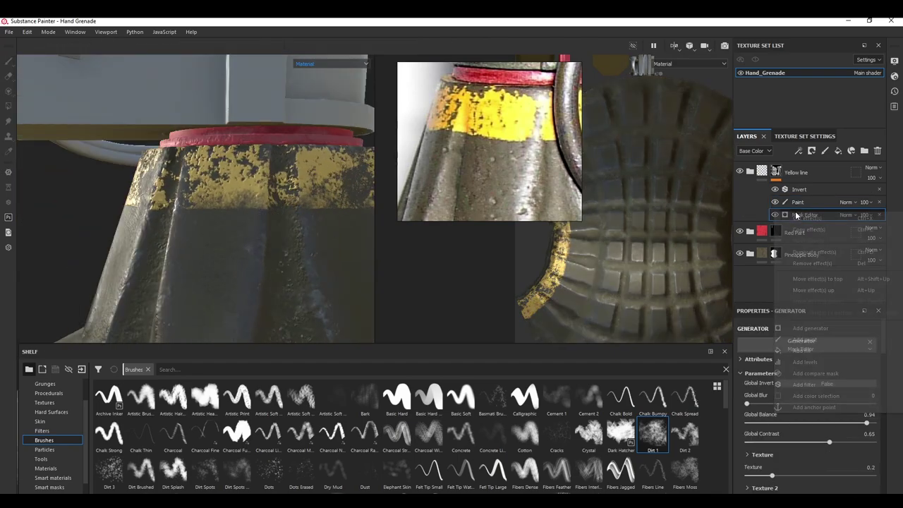
{"action": "left_click", "coordinate": [828, 361]}
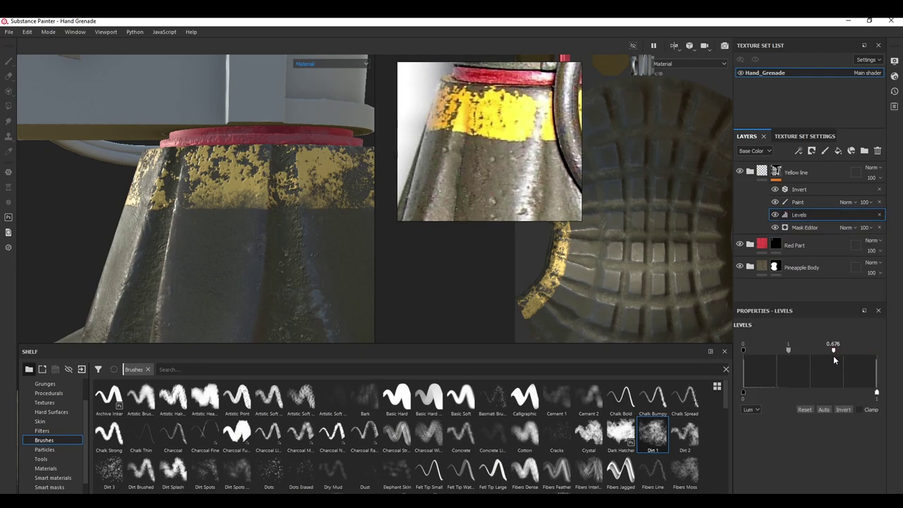
{"action": "left_click_drag", "start_coordinate": [837, 353], "coordinate": [704, 358]}
{"action": "scroll", "coordinate": [242, 204], "scroll_direction": "up", "scroll_amount": 5}
{"action": "scroll", "coordinate": [243, 204], "scroll_direction": "down", "scroll_amount": 5}
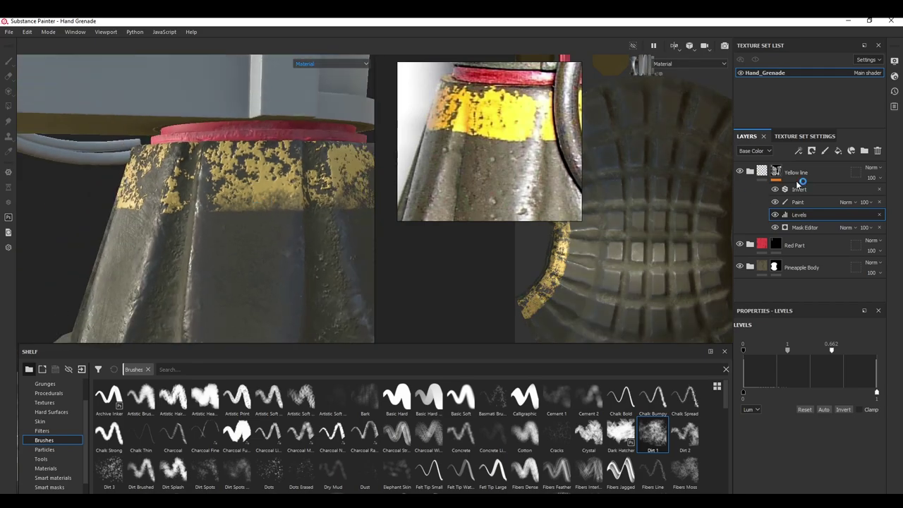
{"action": "left_click_drag", "start_coordinate": [796, 216], "coordinate": [801, 198]}
{"action": "scroll", "coordinate": [365, 256], "scroll_direction": "up", "scroll_amount": 1}
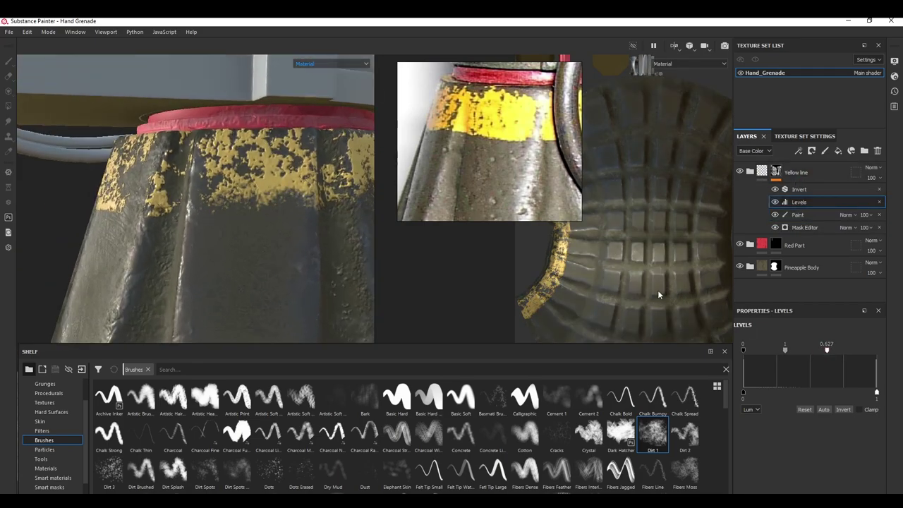
Step: Sharpen the yellow band's chipped edges by setting the Levels black input to 0.345 and white input to 0.644
{"action": "scroll", "coordinate": [121, 218], "scroll_direction": "down", "scroll_amount": 5}
{"action": "left_click_drag", "start_coordinate": [121, 219], "coordinate": [244, 201], "text": "alt"}
{"action": "scroll", "coordinate": [230, 184], "scroll_direction": "up", "scroll_amount": 5}
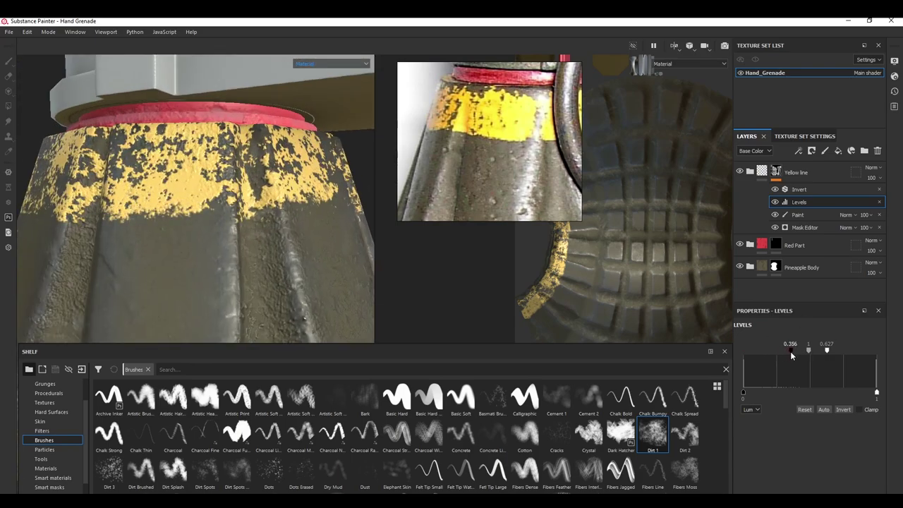
{"action": "left_click_drag", "start_coordinate": [790, 350], "coordinate": [803, 350]}
{"action": "left_click_drag", "start_coordinate": [859, 350], "coordinate": [847, 350]}
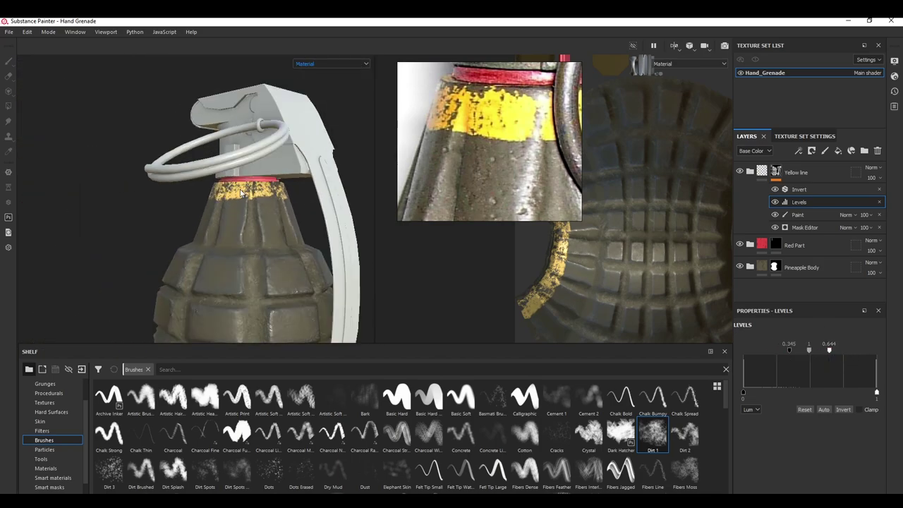
Step: Check the finished yellow band on the whole grenade from a distance and from several sides
{"action": "scroll", "coordinate": [263, 182], "scroll_direction": "down", "scroll_amount": 2}
{"action": "scroll", "coordinate": [283, 195], "scroll_direction": "down", "scroll_amount": 5}
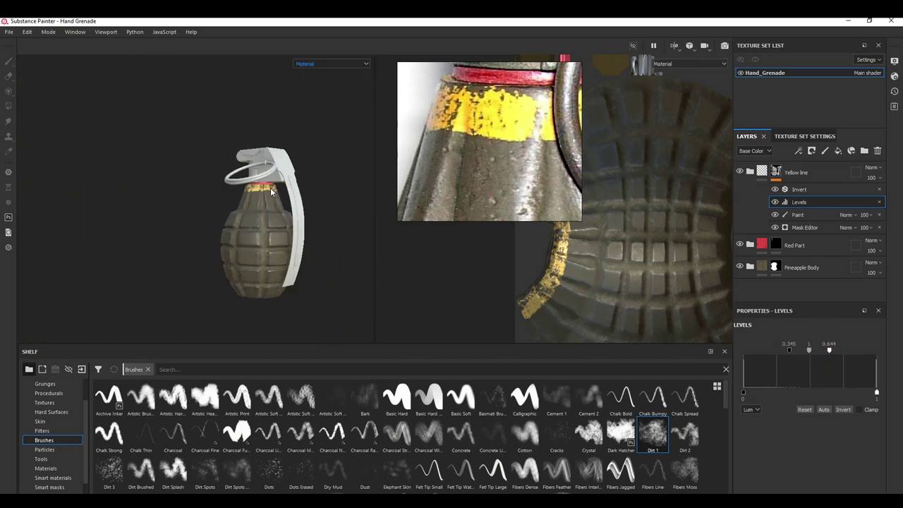
{"action": "scroll", "coordinate": [244, 222], "scroll_direction": "up", "scroll_amount": 6}
{"action": "left_click_drag", "start_coordinate": [244, 222], "coordinate": [297, 217], "text": "alt"}
{"action": "right_click_drag", "start_coordinate": [291, 218], "coordinate": [273, 225], "text": "shift"}
{"action": "middle_click_drag", "start_coordinate": [299, 196], "coordinate": [194, 182], "text": "alt"}
{"action": "scroll", "coordinate": [459, 145], "scroll_direction": "down", "scroll_amount": 7}
{"action": "left_click_drag", "start_coordinate": [185, 204], "coordinate": [172, 207], "text": "alt"}
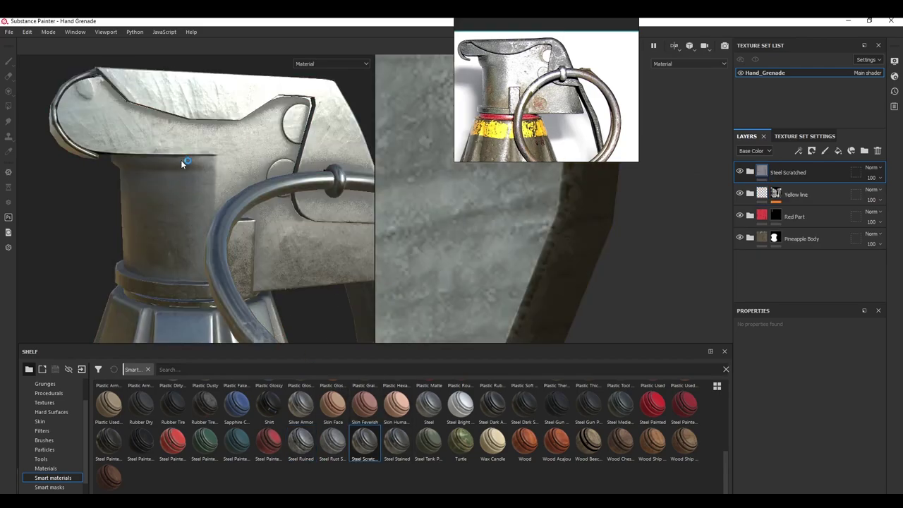
Step: Inspect the scratched steel against the reference photo and rename the Steel Scratched folder as Cap
{"action": "left_click_drag", "start_coordinate": [181, 164], "coordinate": [211, 166], "text": "alt"}
{"action": "right_click_drag", "start_coordinate": [211, 167], "coordinate": [224, 191], "text": "shift"}
{"action": "scroll", "coordinate": [562, 94], "scroll_direction": "up", "scroll_amount": 2}
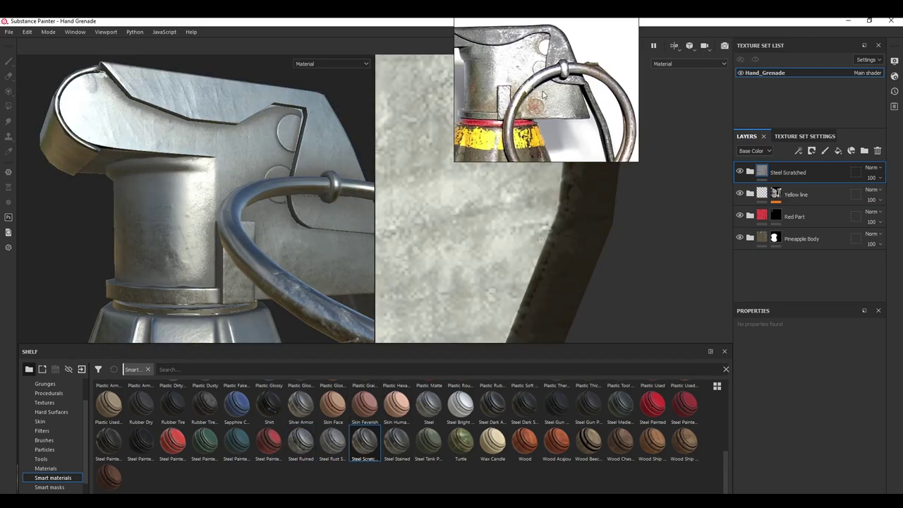
{"action": "left_click_drag", "start_coordinate": [227, 177], "coordinate": [197, 178], "text": "alt"}
{"action": "mouse_move", "coordinate": [197, 178]}
{"action": "right_mouse_down", "text": "shift"}
{"action": "mouse_move", "coordinate": [216, 181]}
{"action": "mouse_move", "coordinate": [185, 185]}
{"action": "right_mouse_up", "text": "shift"}
{"action": "left_click_drag", "start_coordinate": [183, 187], "coordinate": [150, 190], "text": "alt"}
{"action": "double_click", "coordinate": [789, 172]}
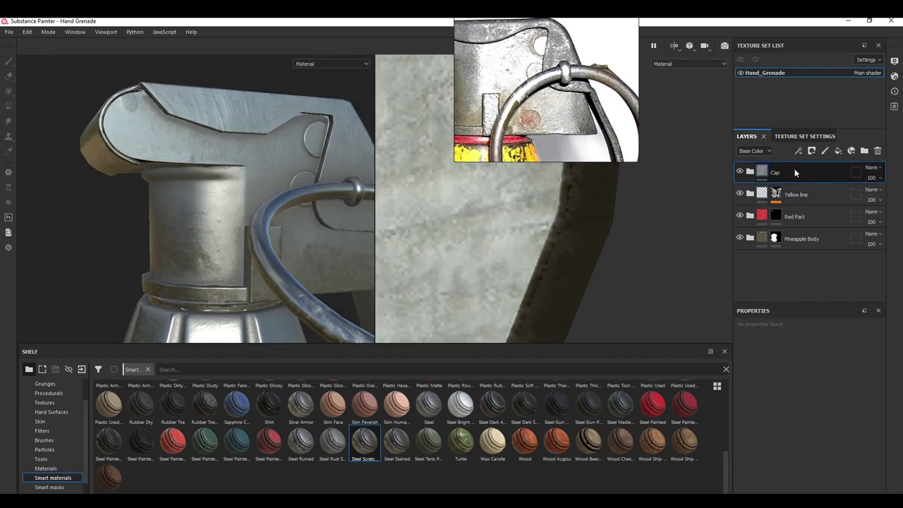
Step: Add a black mask to the Cap folder
{"action": "left_click_drag", "start_coordinate": [331, 164], "coordinate": [316, 165], "text": "alt"}
{"action": "right_click", "coordinate": [797, 173]}
{"action": "left_click", "coordinate": [800, 34]}
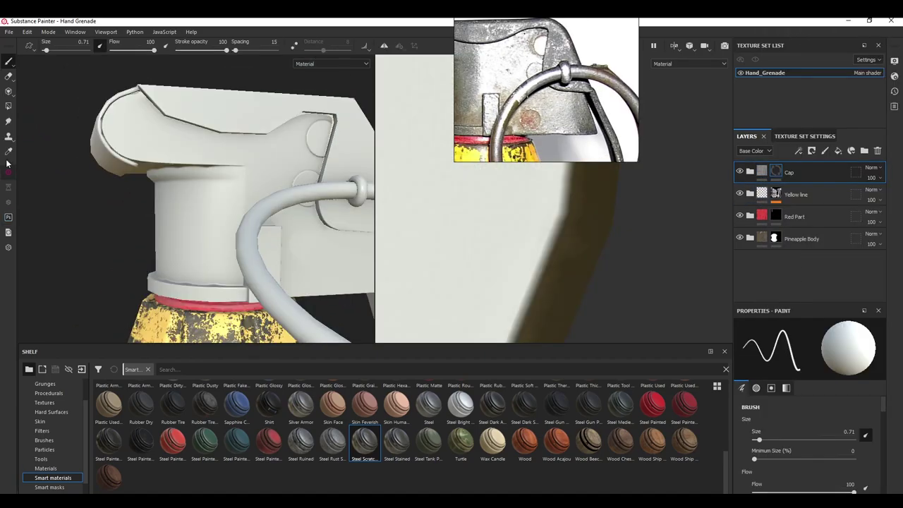
Step: Reveal the steel on the grenade's cap body by filling it with white in the Cap mask using Polygon Fill
{"action": "left_click", "coordinate": [8, 106]}
{"action": "right_click", "coordinate": [276, 153]}
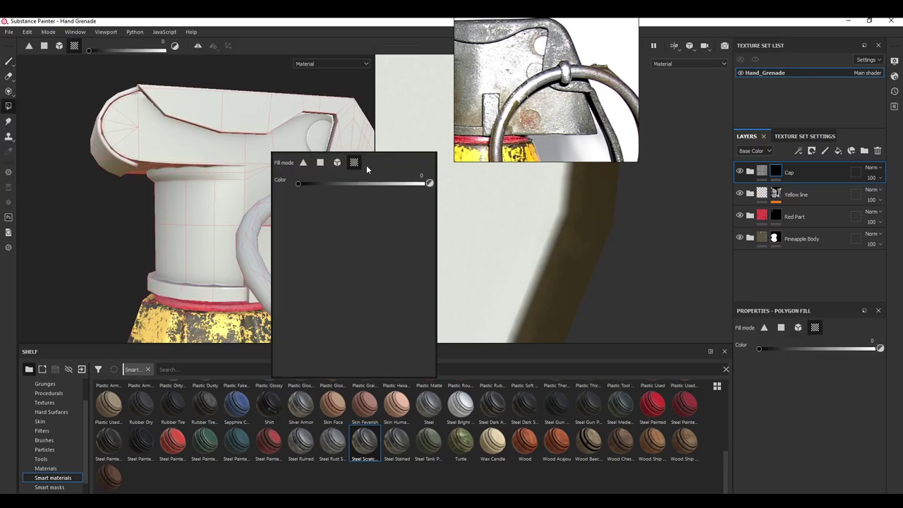
{"action": "right_click", "coordinate": [208, 201]}
{"action": "left_click_drag", "start_coordinate": [230, 216], "coordinate": [485, 226]}
{"action": "left_click", "coordinate": [186, 206]}
{"action": "scroll", "coordinate": [186, 206], "scroll_direction": "up", "scroll_amount": 4}
{"action": "mouse_move", "coordinate": [185, 205]}
{"action": "left_mouse_down", "text": "alt"}
{"action": "mouse_move", "coordinate": [243, 164]}
{"action": "mouse_move", "coordinate": [197, 170]}
{"action": "mouse_move", "coordinate": [200, 156]}
{"action": "mouse_move", "coordinate": [204, 184]}
{"action": "left_mouse_up", "text": "alt"}
{"action": "scroll", "coordinate": [197, 238], "scroll_direction": "up", "scroll_amount": 4}
{"action": "scroll", "coordinate": [197, 238], "scroll_direction": "down", "scroll_amount": 4}
{"action": "left_click", "coordinate": [8, 61]}
{"action": "middle_click_drag", "start_coordinate": [268, 272], "coordinate": [190, 174], "text": "alt"}
{"action": "scroll", "coordinate": [181, 172], "scroll_direction": "down", "scroll_amount": 5}
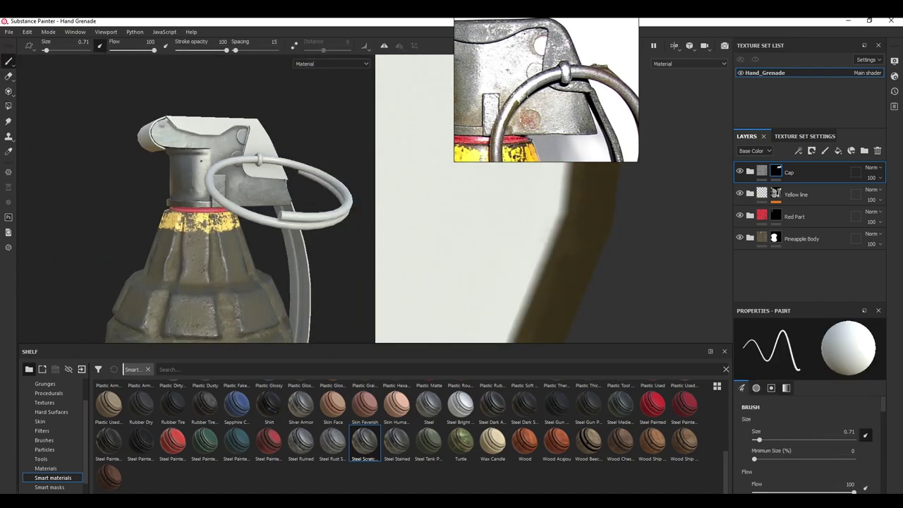
Step: Search the smart materials for "rust" and add Steel Rust Surface above the Cap folder
{"action": "scroll", "coordinate": [181, 172], "scroll_direction": "up", "scroll_amount": 2}
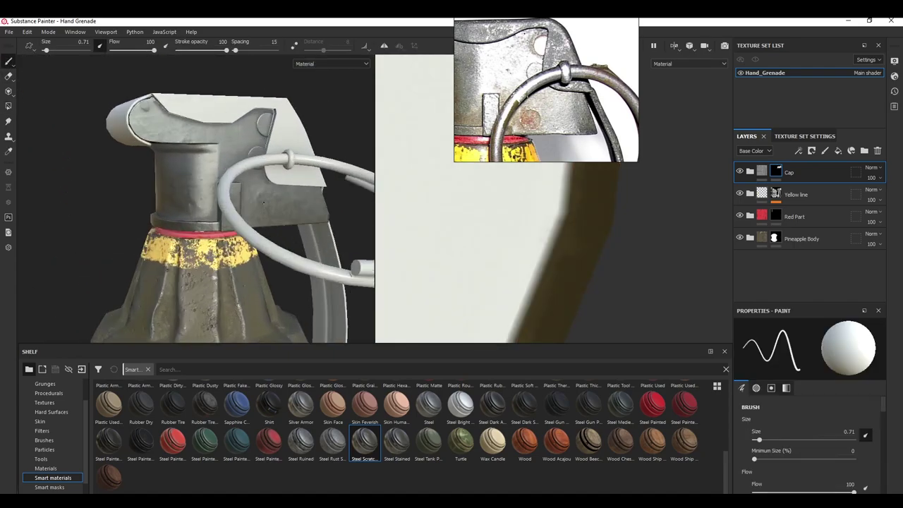
{"action": "scroll", "coordinate": [607, 62], "scroll_direction": "down", "scroll_amount": 3}
{"action": "scroll", "coordinate": [547, 77], "scroll_direction": "up", "scroll_amount": 3}
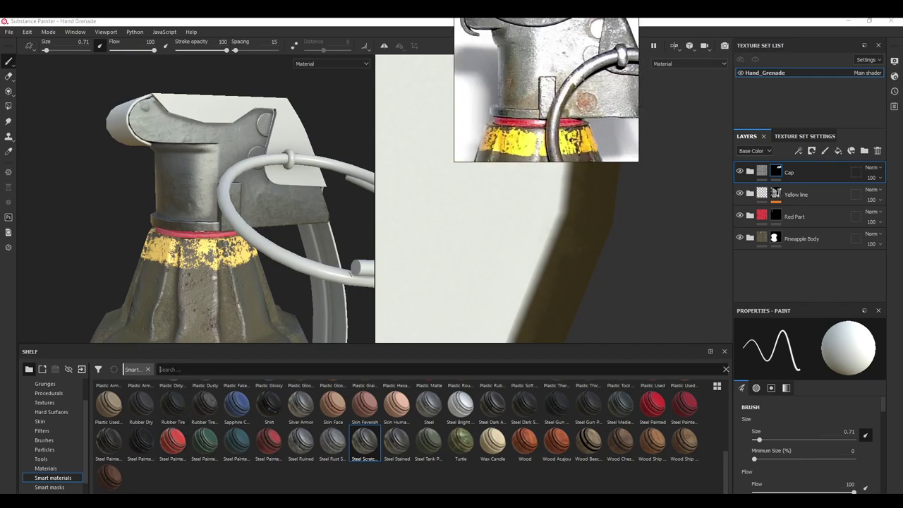
{"action": "type", "text": "rust"}
{"action": "left_click_drag", "start_coordinate": [116, 397], "coordinate": [134, 399]}
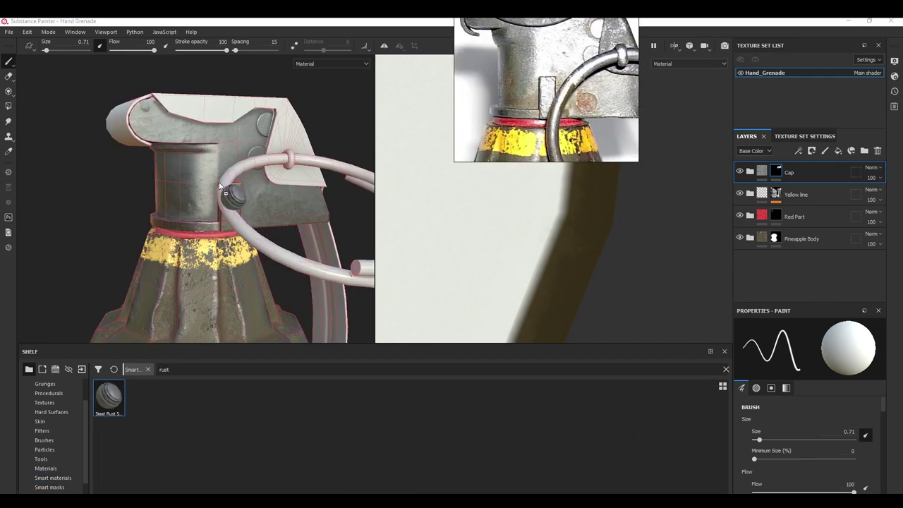
{"action": "scroll", "coordinate": [220, 183], "scroll_direction": "up", "scroll_amount": 6}
{"action": "left_click_drag", "start_coordinate": [219, 183], "coordinate": [145, 166]}
Step: Open the Steel Rust Surface folder, toggle its layers to compare them, and leave Rust and Base metal hidden
{"action": "left_click", "coordinate": [750, 172]}
{"action": "left_click", "coordinate": [782, 197]}
{"action": "left_click", "coordinate": [794, 266]}
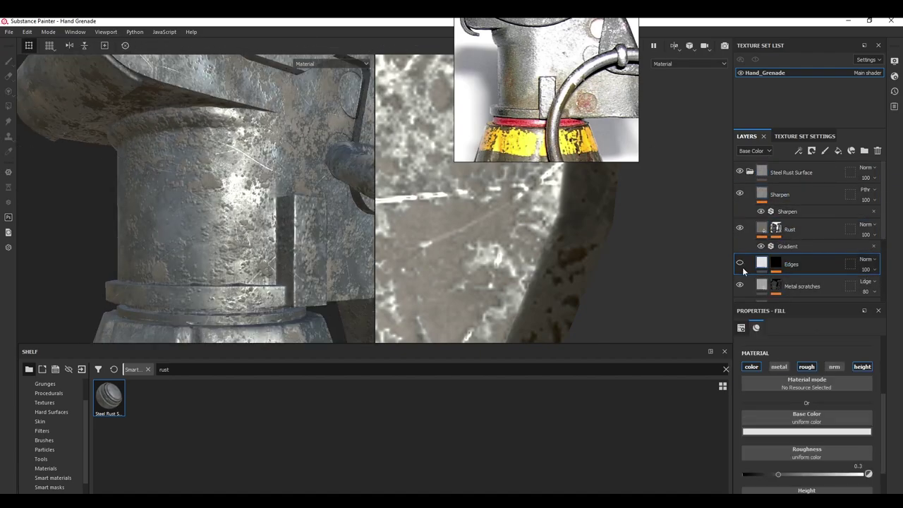
{"action": "left_click", "coordinate": [740, 228]}
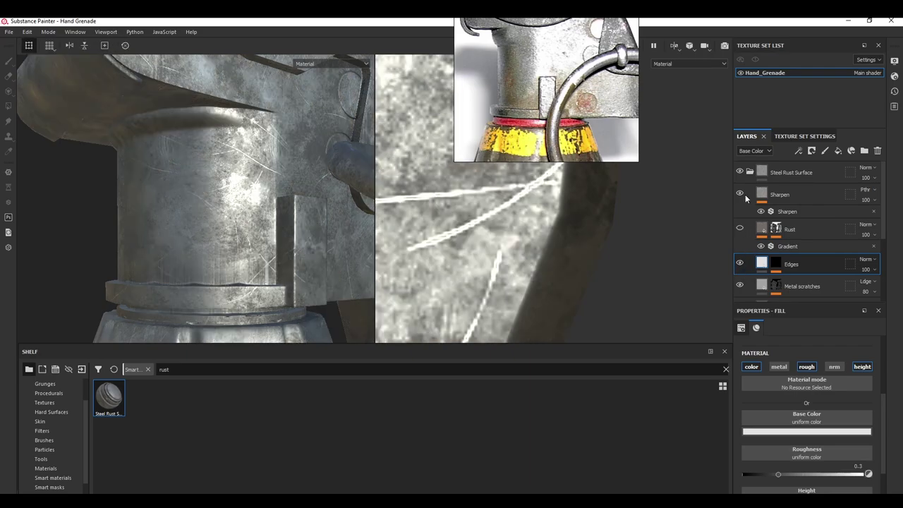
{"action": "scroll", "coordinate": [745, 260], "scroll_direction": "down", "scroll_amount": 1}
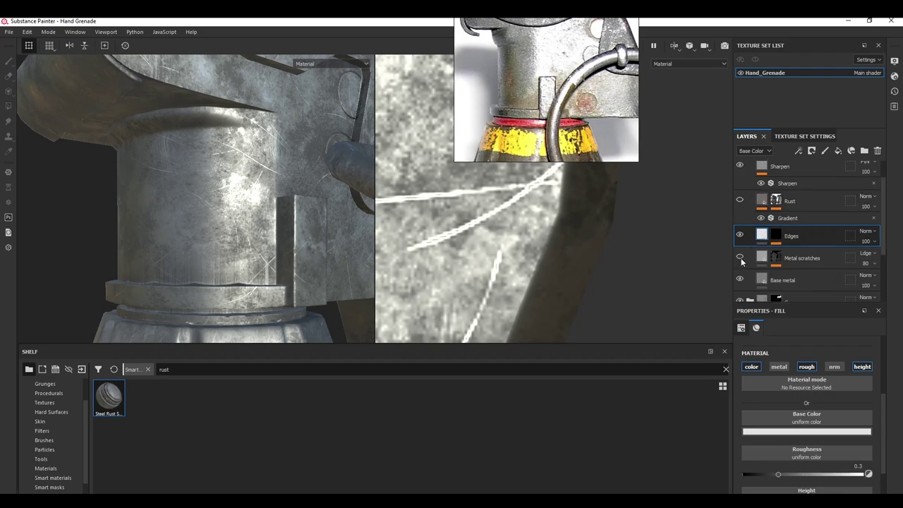
{"action": "left_click", "coordinate": [740, 259]}
{"action": "left_click", "coordinate": [740, 280]}
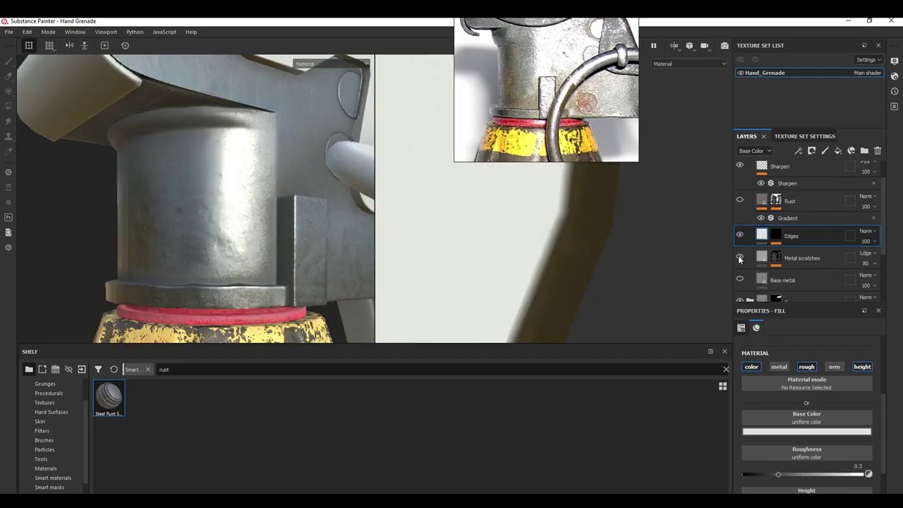
{"action": "left_click", "coordinate": [740, 259]}
Step: Try different Level values in the Edges layer's MG Edge Damages generator and toggle the layer to compare
{"action": "left_click_drag", "start_coordinate": [134, 176], "coordinate": [208, 218], "text": "alt"}
{"action": "right_click_drag", "start_coordinate": [209, 217], "coordinate": [248, 216], "text": "alt"}
{"action": "left_click_drag", "start_coordinate": [247, 216], "coordinate": [229, 232], "text": "alt"}
{"action": "scroll", "coordinate": [780, 429], "scroll_direction": "up", "scroll_amount": 3}
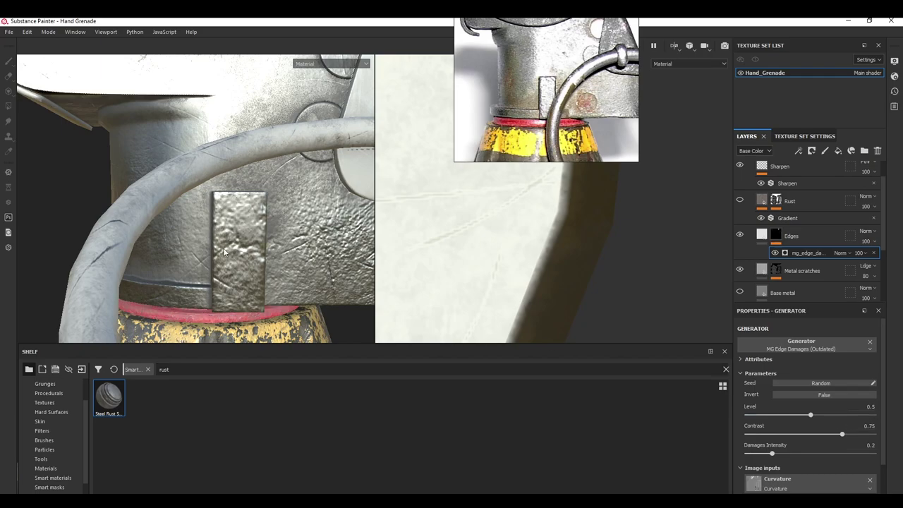
{"action": "left_click_drag", "start_coordinate": [874, 415], "coordinate": [810, 415]}
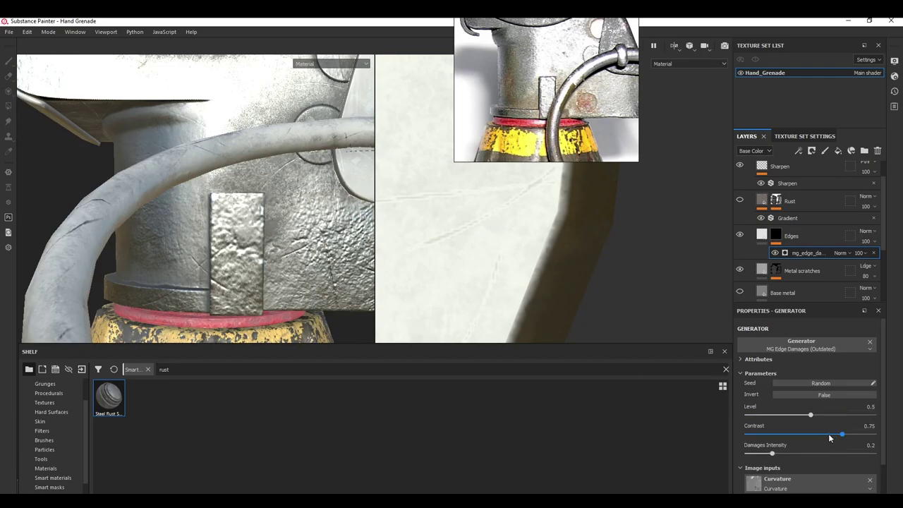
{"action": "left_click", "coordinate": [739, 236]}
Step: Strengthen the Metal scratches layer by adjusting the grunge_scratches_dusty fill in its mask, with Scratches Width at about 0.8
{"action": "left_click", "coordinate": [763, 270]}
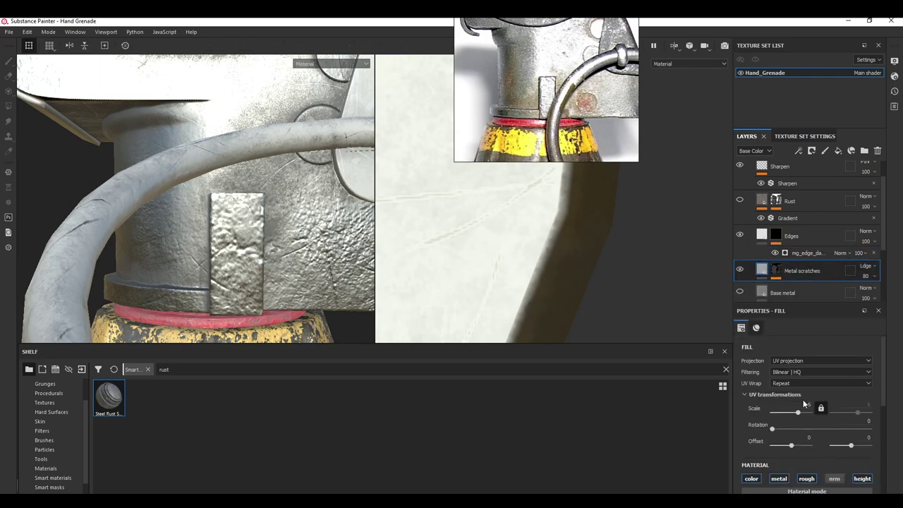
{"action": "left_click", "coordinate": [741, 270]}
{"action": "left_click", "coordinate": [741, 269]}
{"action": "left_click", "coordinate": [777, 271]}
{"action": "left_click", "coordinate": [806, 260]}
{"action": "left_click_drag", "start_coordinate": [798, 430], "coordinate": [827, 473]}
{"action": "scroll", "coordinate": [777, 420], "scroll_direction": "down", "scroll_amount": 4}
{"action": "scroll", "coordinate": [812, 473], "scroll_direction": "down", "scroll_amount": 1}
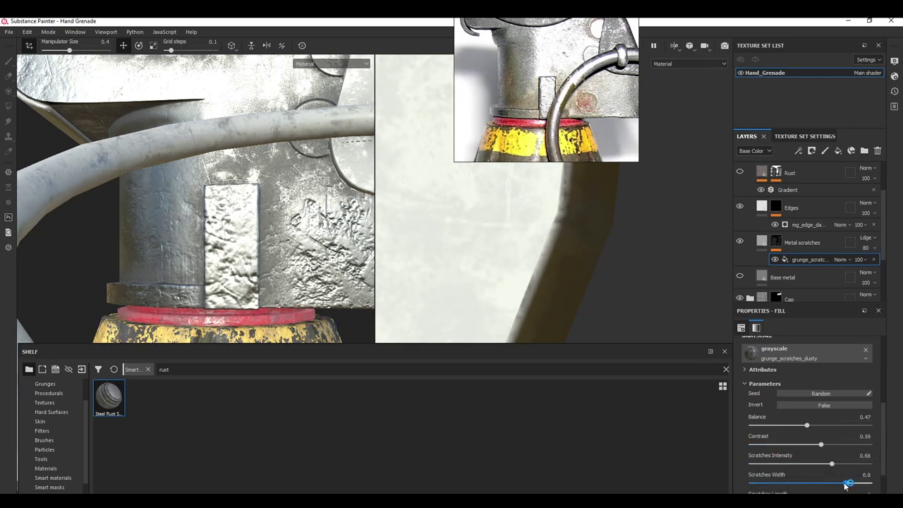
{"action": "scroll", "coordinate": [832, 478], "scroll_direction": "down", "scroll_amount": 1}
{"action": "mouse_move", "coordinate": [870, 483]}
{"action": "left_mouse_down"}
{"action": "mouse_move", "coordinate": [790, 484]}
{"action": "mouse_move", "coordinate": [823, 491]}
{"action": "mouse_move", "coordinate": [870, 482]}
{"action": "left_mouse_up"}
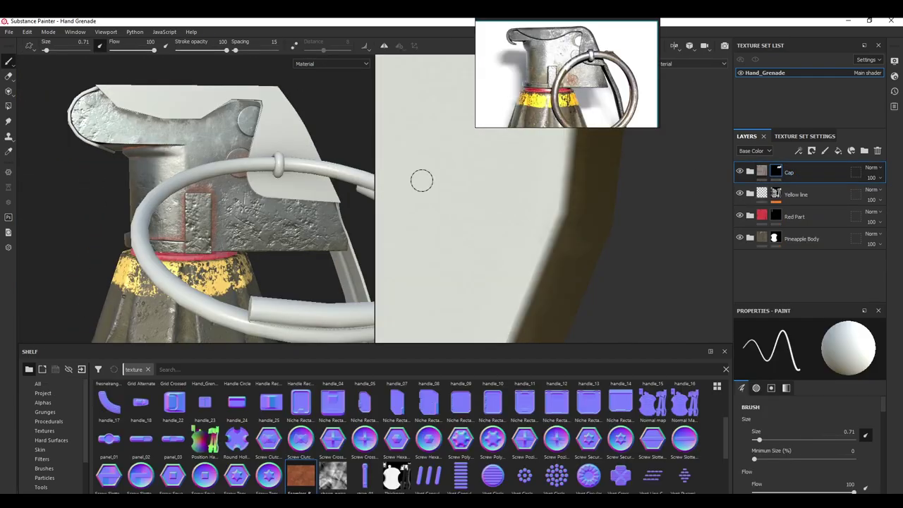
Step: Browse the smart materials and examine the lever on the model and in the reference photos from several sides
{"action": "left_click", "coordinate": [53, 477]}
{"action": "left_click", "coordinate": [51, 487]}
{"action": "scroll", "coordinate": [58, 469], "scroll_direction": "down", "scroll_amount": 2}
{"action": "left_click", "coordinate": [58, 460]}
{"action": "scroll", "coordinate": [252, 443], "scroll_direction": "down", "scroll_amount": 5}
{"action": "right_click_drag", "start_coordinate": [240, 219], "coordinate": [283, 219], "text": "shift"}
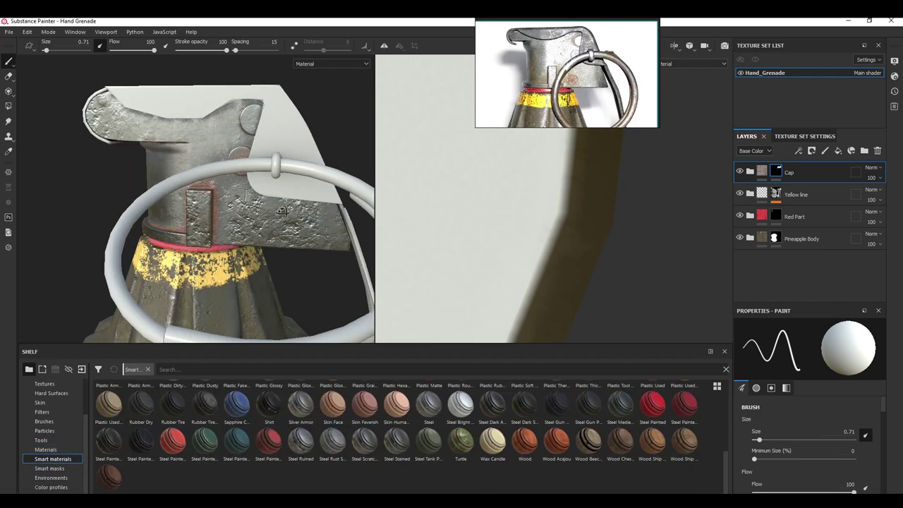
{"action": "right_click_drag", "start_coordinate": [568, 78], "coordinate": [560, 152]}
{"action": "scroll", "coordinate": [561, 141], "scroll_direction": "down", "scroll_amount": 5}
{"action": "scroll", "coordinate": [572, 155], "scroll_direction": "up", "scroll_amount": 5}
{"action": "left_click_drag", "start_coordinate": [275, 177], "coordinate": [247, 170], "text": "alt"}
{"action": "middle_click_drag", "start_coordinate": [247, 169], "coordinate": [244, 216], "text": "alt"}
{"action": "scroll", "coordinate": [565, 127], "scroll_direction": "down", "scroll_amount": 2}
{"action": "mouse_move", "coordinate": [244, 216]}
{"action": "left_mouse_down", "text": "alt"}
{"action": "mouse_move", "coordinate": [249, 225]}
{"action": "mouse_move", "coordinate": [303, 161]}
{"action": "mouse_move", "coordinate": [247, 222]}
{"action": "left_mouse_up", "text": "alt"}
{"action": "scroll", "coordinate": [565, 120], "scroll_direction": "down", "scroll_amount": 4}
{"action": "scroll", "coordinate": [579, 120], "scroll_direction": "up", "scroll_amount": 4}
{"action": "left_click", "coordinate": [638, 112]}
{"action": "scroll", "coordinate": [515, 80], "scroll_direction": "up", "scroll_amount": 4}
{"action": "scroll", "coordinate": [515, 80], "scroll_direction": "down", "scroll_amount": 4}
{"action": "scroll", "coordinate": [589, 87], "scroll_direction": "up", "scroll_amount": 4}
Step: Add the Steel Dark Aged and Steel Stained smart materials above the Cap folder and set Steel Stained's opacity to 31
{"action": "left_click_drag", "start_coordinate": [289, 191], "coordinate": [275, 282]}
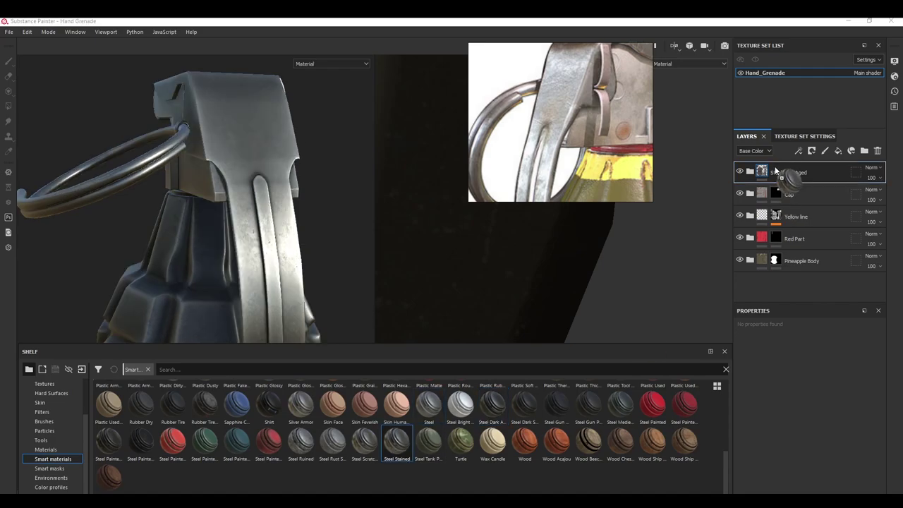
{"action": "left_click_drag", "start_coordinate": [304, 195], "coordinate": [352, 215], "text": "alt"}
{"action": "middle_click_drag", "start_coordinate": [282, 212], "coordinate": [373, 235], "text": "alt"}
{"action": "middle_click_drag", "start_coordinate": [583, 61], "coordinate": [494, 85]}
{"action": "scroll", "coordinate": [216, 220], "scroll_direction": "up", "scroll_amount": 5}
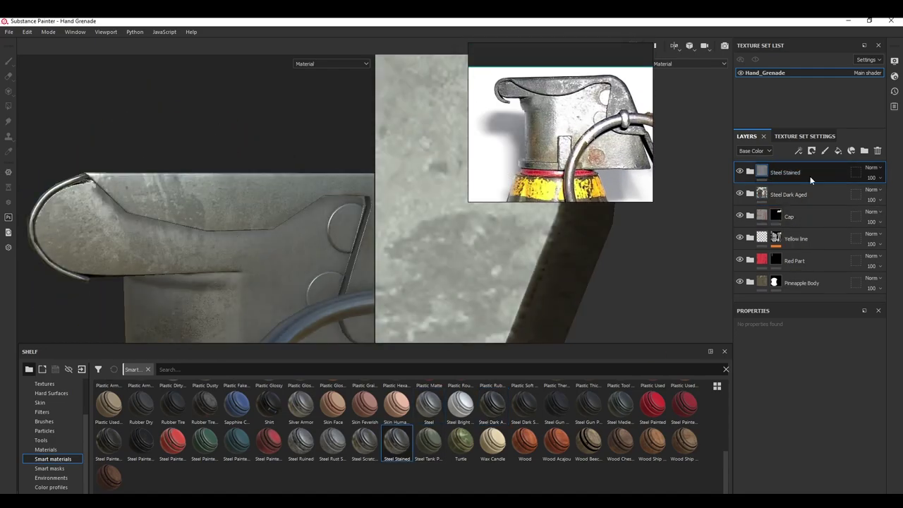
{"action": "left_click", "coordinate": [874, 178]}
{"action": "left_click", "coordinate": [874, 195]}
{"action": "left_click_drag", "start_coordinate": [874, 197], "coordinate": [878, 197]}
Step: Try the Steel Scratched smart material above Steel Stained, compare it with the reference, and undo it
{"action": "scroll", "coordinate": [252, 242], "scroll_direction": "down", "scroll_amount": 4}
{"action": "left_click_drag", "start_coordinate": [252, 242], "coordinate": [388, 258], "text": "alt"}
{"action": "left_click_drag", "start_coordinate": [183, 236], "coordinate": [243, 244], "text": "alt"}
{"action": "right_click_drag", "start_coordinate": [243, 243], "coordinate": [283, 247], "text": "shift"}
{"action": "left_click_drag", "start_coordinate": [364, 443], "coordinate": [329, 259]}
{"action": "left_click_drag", "start_coordinate": [299, 203], "coordinate": [225, 209], "text": "alt"}
{"action": "scroll", "coordinate": [225, 209], "scroll_direction": "up", "scroll_amount": 5}
{"action": "middle_click_drag", "start_coordinate": [272, 152], "coordinate": [172, 149], "text": "alt"}
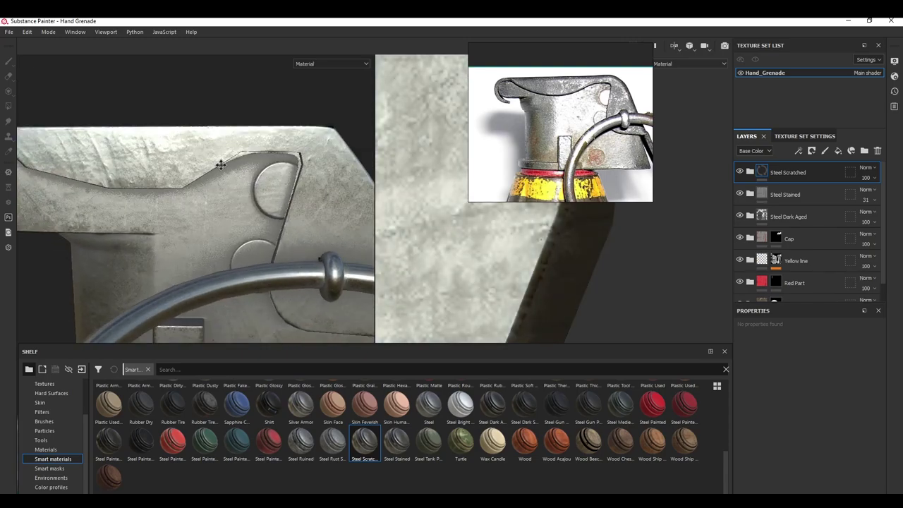
{"action": "left_click_drag", "start_coordinate": [247, 190], "coordinate": [144, 214], "text": "alt"}
{"action": "key", "text": "ctrl+z"}
{"action": "key", "text": "ctrl+y"}
{"action": "key", "text": "ctrl+z"}
Step: Try the Iron Old smart material on the lever and undo it
{"action": "mouse_move", "coordinate": [252, 245]}
{"action": "left_mouse_down", "text": "alt"}
{"action": "mouse_move", "coordinate": [295, 269]}
{"action": "mouse_move", "coordinate": [256, 238]}
{"action": "mouse_move", "coordinate": [299, 226]}
{"action": "mouse_move", "coordinate": [260, 242]}
{"action": "left_mouse_up", "text": "alt"}
{"action": "left_click_drag", "start_coordinate": [493, 411], "coordinate": [254, 206]}
{"action": "key", "text": "ctrl+z"}
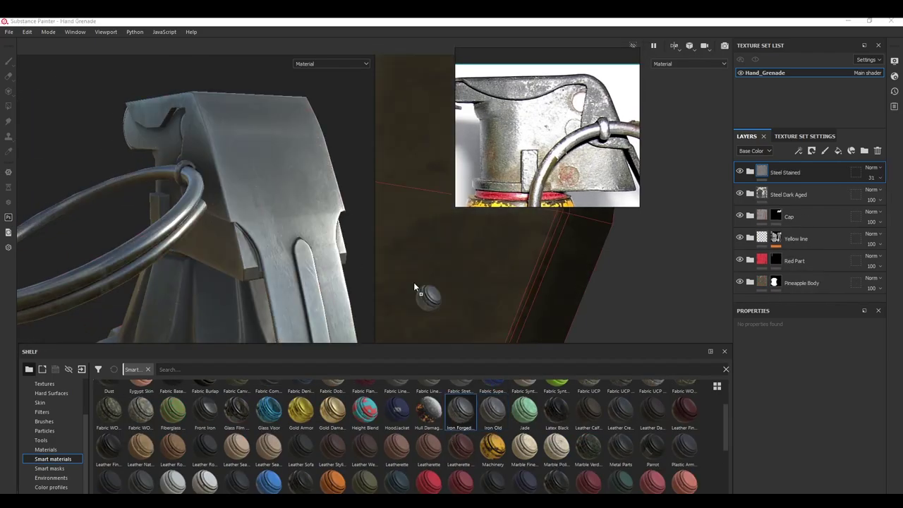
Step: Add the Iron Forged Old smart material above Steel Stained
{"action": "left_click_drag", "start_coordinate": [331, 203], "coordinate": [364, 153]}
{"action": "middle_click_drag", "start_coordinate": [203, 133], "coordinate": [210, 156], "text": "alt"}
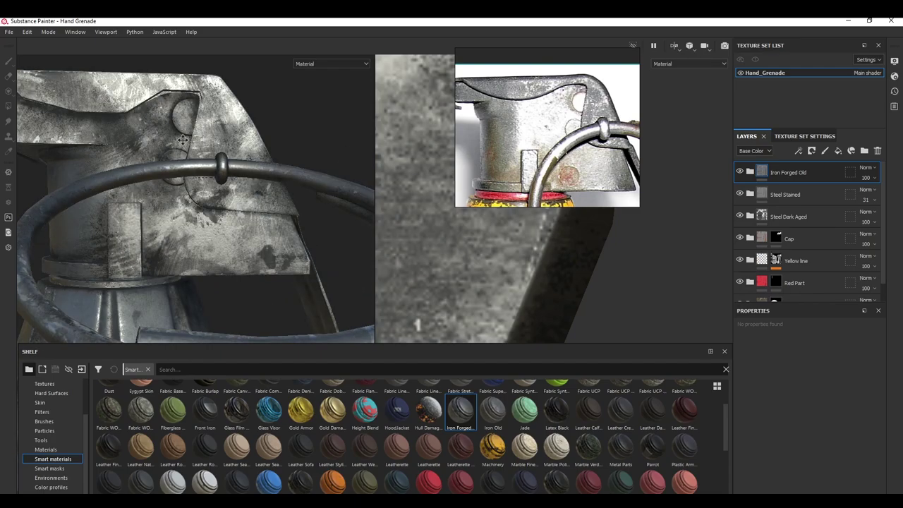
{"action": "left_click_drag", "start_coordinate": [208, 156], "coordinate": [165, 184], "text": "alt"}
Step: Set Iron Forged Old's blend mode to Multiply and its opacity to 43
{"action": "left_click_drag", "start_coordinate": [870, 194], "coordinate": [900, 216]}
{"action": "left_click", "coordinate": [867, 168]}
{"action": "left_click", "coordinate": [849, 214]}
{"action": "left_click_drag", "start_coordinate": [198, 237], "coordinate": [240, 215], "text": "alt"}
{"action": "left_click", "coordinate": [873, 178]}
{"action": "left_click", "coordinate": [874, 194]}
{"action": "right_click_drag", "start_coordinate": [240, 214], "coordinate": [162, 91], "text": "alt"}
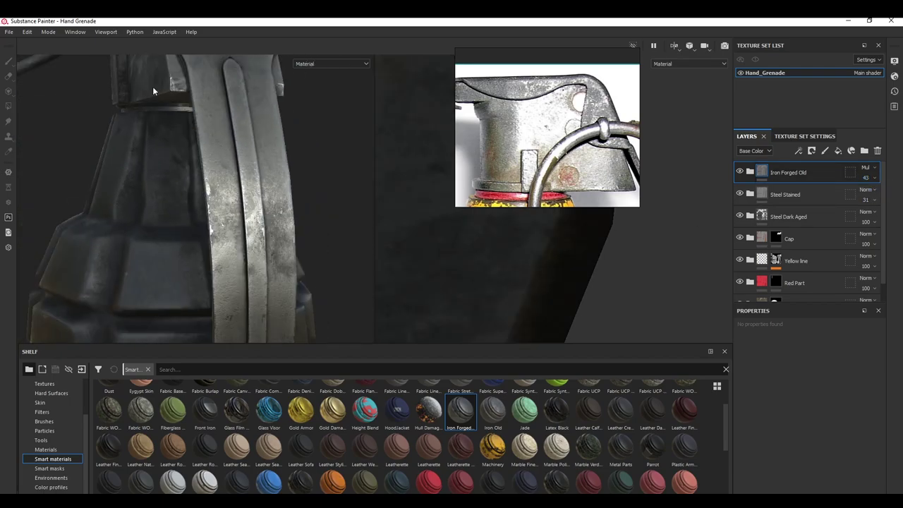
{"action": "left_click_drag", "start_coordinate": [162, 91], "coordinate": [167, 202], "text": "alt"}
{"action": "right_click_drag", "start_coordinate": [167, 202], "coordinate": [185, 201], "text": "shift"}
Step: Group Iron Forged Old, Steel Stained and Steel Dark Aged into a folder named Lever
{"action": "right_click", "coordinate": [805, 224]}
{"action": "left_click", "coordinate": [799, 297]}
{"action": "left_click", "coordinate": [751, 174]}
{"action": "left_click", "coordinate": [789, 194]}
{"action": "left_click", "coordinate": [779, 174]}
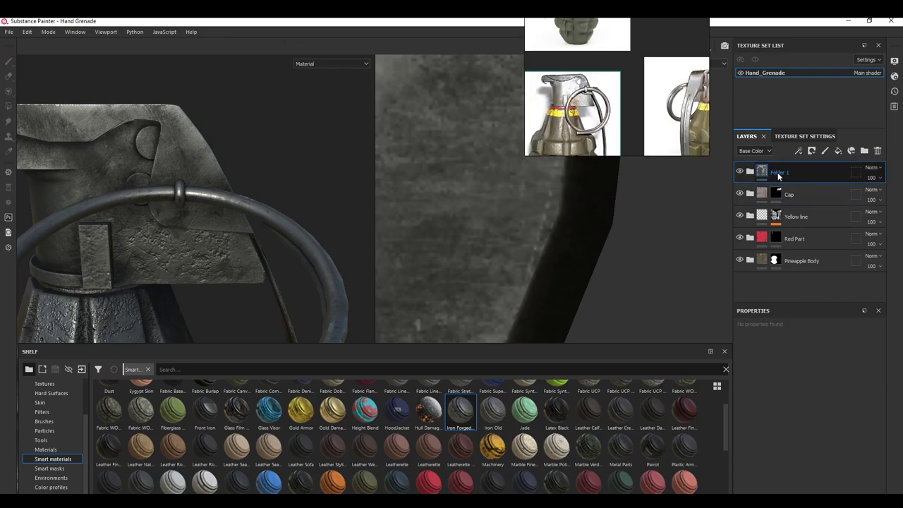
Step: Add a black mask to the Lever folder and reveal its material on the lever only with Polygon Fill
{"action": "right_click", "coordinate": [778, 174]}
{"action": "left_click", "coordinate": [798, 58]}
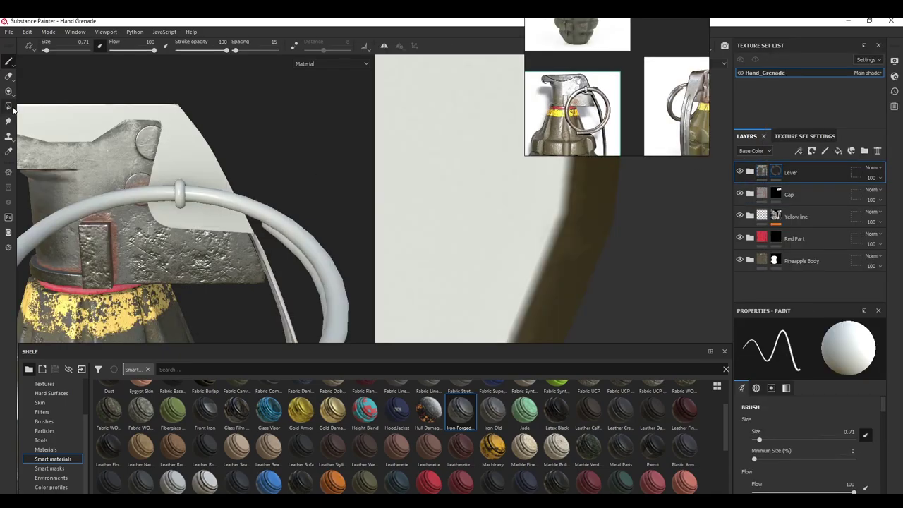
{"action": "left_click", "coordinate": [8, 106]}
{"action": "left_click", "coordinate": [199, 163]}
{"action": "left_click_drag", "start_coordinate": [198, 163], "coordinate": [237, 183], "text": "alt"}
{"action": "left_click", "coordinate": [9, 62]}
{"action": "left_click_drag", "start_coordinate": [191, 211], "coordinate": [261, 204], "text": "alt"}
{"action": "mouse_move", "coordinate": [261, 204]}
{"action": "right_mouse_down", "text": "shift"}
{"action": "mouse_move", "coordinate": [232, 204]}
{"action": "mouse_move", "coordinate": [269, 204]}
{"action": "right_mouse_up", "text": "shift"}
{"action": "left_click_drag", "start_coordinate": [268, 205], "coordinate": [205, 226], "text": "alt"}
{"action": "right_click_drag", "start_coordinate": [204, 247], "coordinate": [244, 251], "text": "shift"}
{"action": "left_click_drag", "start_coordinate": [244, 251], "coordinate": [220, 235], "text": "alt"}
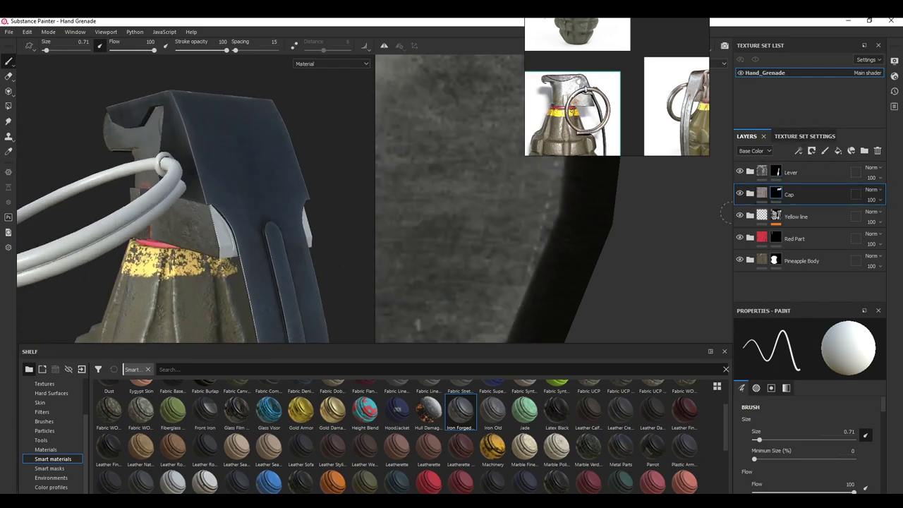
Step: Fill the untextured side piece beneath the lever into the Cap mask with Polygon Fill
{"action": "scroll", "coordinate": [228, 259], "scroll_direction": "up", "scroll_amount": 3}
{"action": "middle_click_drag", "start_coordinate": [227, 260], "coordinate": [206, 233], "text": "alt"}
{"action": "left_click", "coordinate": [8, 106]}
{"action": "left_click", "coordinate": [217, 232]}
{"action": "left_click", "coordinate": [9, 62]}
Step: Open the Lever folder and set Iron Forged Old's opacity to 100
{"action": "left_click", "coordinate": [768, 172]}
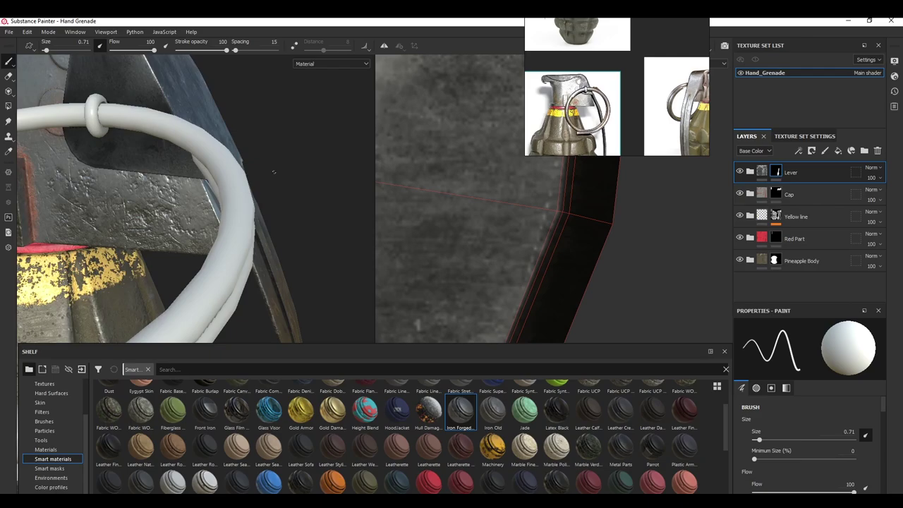
{"action": "left_click_drag", "start_coordinate": [208, 231], "coordinate": [275, 198], "text": "alt"}
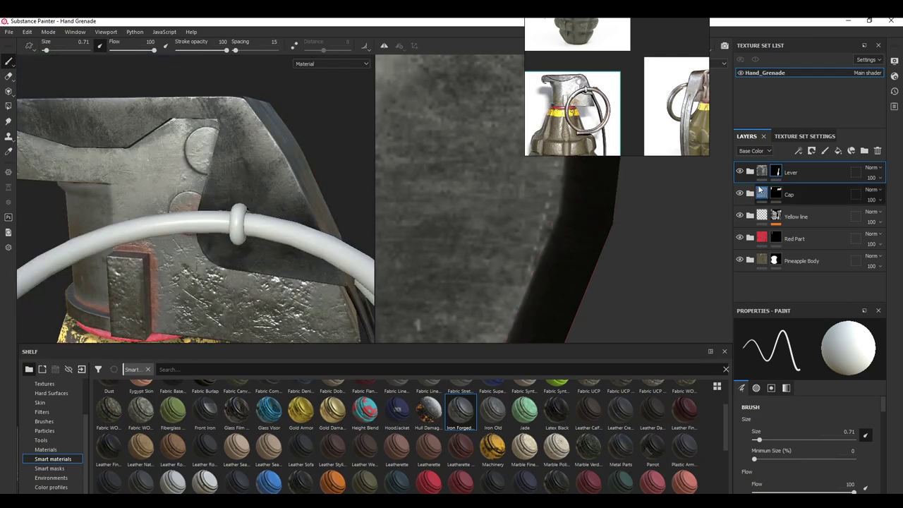
{"action": "left_click", "coordinate": [750, 171]}
{"action": "left_click", "coordinate": [806, 198]}
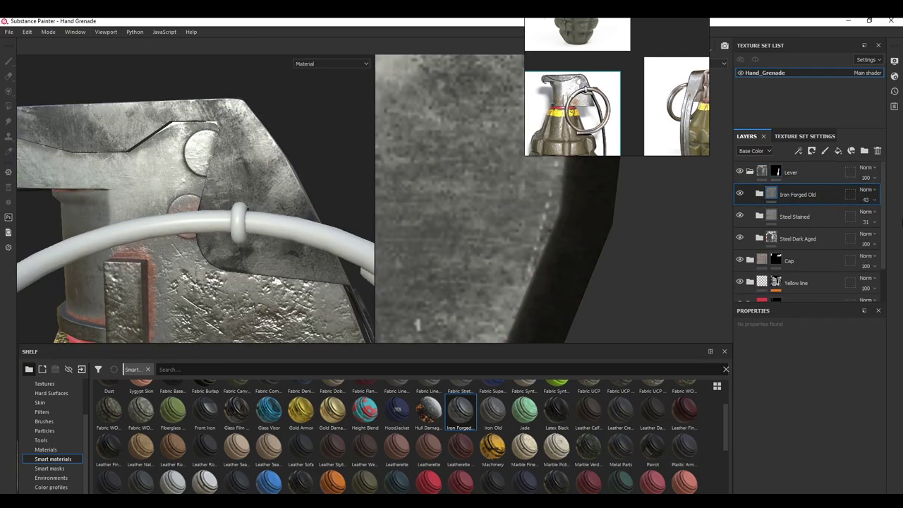
{"action": "scroll", "coordinate": [245, 245], "scroll_direction": "down", "scroll_amount": 5}
{"action": "left_click_drag", "start_coordinate": [245, 245], "coordinate": [271, 283], "text": "alt"}
{"action": "right_click_drag", "start_coordinate": [271, 282], "coordinate": [288, 298], "text": "shift"}
{"action": "left_click_drag", "start_coordinate": [288, 298], "coordinate": [226, 286], "text": "alt"}
{"action": "middle_click_drag", "start_coordinate": [225, 285], "coordinate": [223, 311], "text": "alt"}
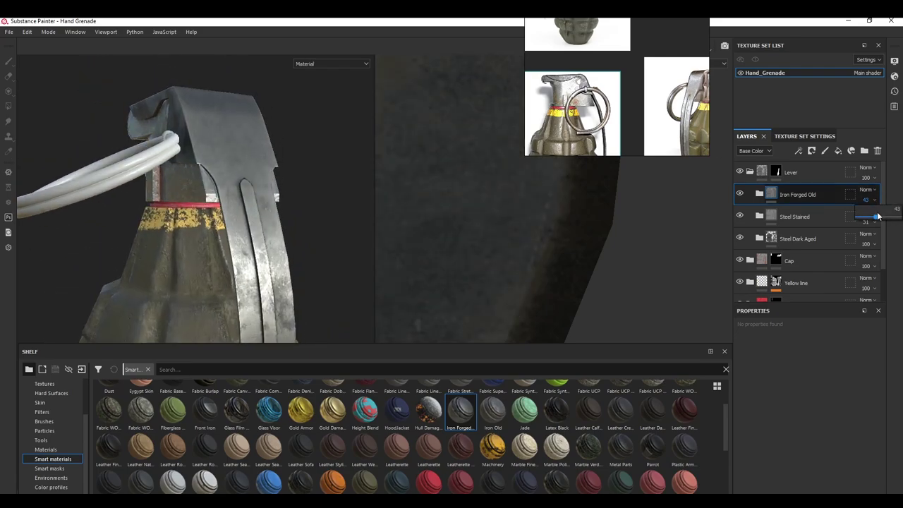
{"action": "left_click_drag", "start_coordinate": [877, 217], "coordinate": [902, 216]}
Step: Compare the lever's forged iron surface with the reference photo up close and from several sides
{"action": "left_click_drag", "start_coordinate": [212, 212], "coordinate": [272, 219], "text": "alt"}
{"action": "scroll", "coordinate": [233, 205], "scroll_direction": "up", "scroll_amount": 4}
{"action": "right_click_drag", "start_coordinate": [232, 205], "coordinate": [282, 204], "text": "shift"}
{"action": "scroll", "coordinate": [254, 212], "scroll_direction": "down", "scroll_amount": 4}
{"action": "left_click_drag", "start_coordinate": [254, 212], "coordinate": [265, 201], "text": "alt"}
{"action": "right_click_drag", "start_coordinate": [560, 110], "coordinate": [533, 163]}
{"action": "scroll", "coordinate": [532, 163], "scroll_direction": "up", "scroll_amount": 2}
{"action": "scroll", "coordinate": [546, 153], "scroll_direction": "up", "scroll_amount": 6}
{"action": "scroll", "coordinate": [565, 163], "scroll_direction": "down", "scroll_amount": 3}
{"action": "left_click_drag", "start_coordinate": [339, 230], "coordinate": [226, 240], "text": "alt"}
{"action": "scroll", "coordinate": [226, 240], "scroll_direction": "up", "scroll_amount": 3}
{"action": "right_click_drag", "start_coordinate": [225, 240], "coordinate": [283, 240], "text": "shift"}
Step: Remove Steel Stained and Steel Dark Aged from the Lever folder and add a fill layer above Iron Forged Old
{"action": "key", "text": "Delete"}
{"action": "left_click", "coordinate": [779, 198]}
{"action": "left_click", "coordinate": [838, 151]}
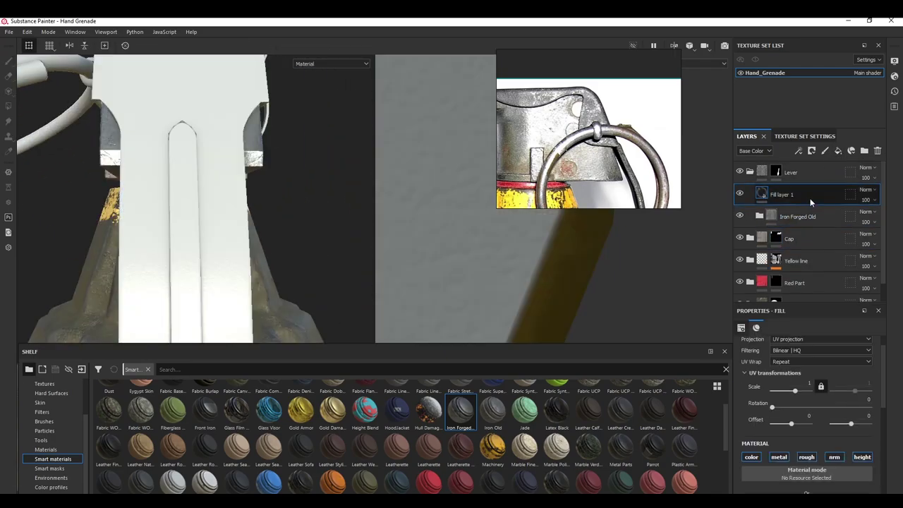
Step: Limit the new Lever fill layer to the height channel and assign the BnW Spots 2 procedural as its height
{"action": "left_click", "coordinate": [753, 459]}
{"action": "left_click", "coordinate": [779, 459]}
{"action": "left_click", "coordinate": [805, 458]}
{"action": "left_click", "coordinate": [829, 460]}
{"action": "scroll", "coordinate": [830, 434], "scroll_direction": "down", "scroll_amount": 3}
{"action": "left_click", "coordinate": [46, 450]}
{"action": "left_click", "coordinate": [45, 421]}
{"action": "left_click", "coordinate": [49, 421]}
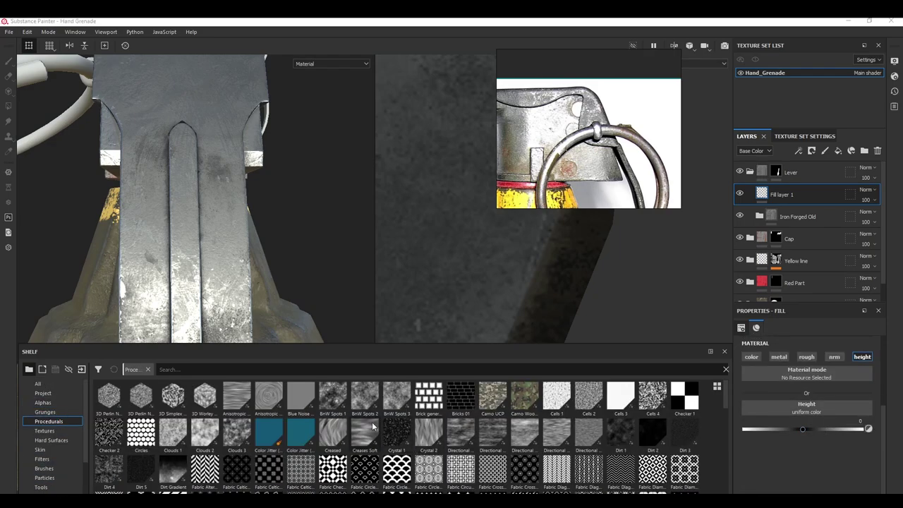
{"action": "left_click_drag", "start_coordinate": [366, 405], "coordinate": [743, 404]}
Step: Set the BnW Spots 2 pattern's UV scale to 2.4 and the fill layer's height opacity to 2
{"action": "scroll", "coordinate": [764, 425], "scroll_direction": "up", "scroll_amount": 3}
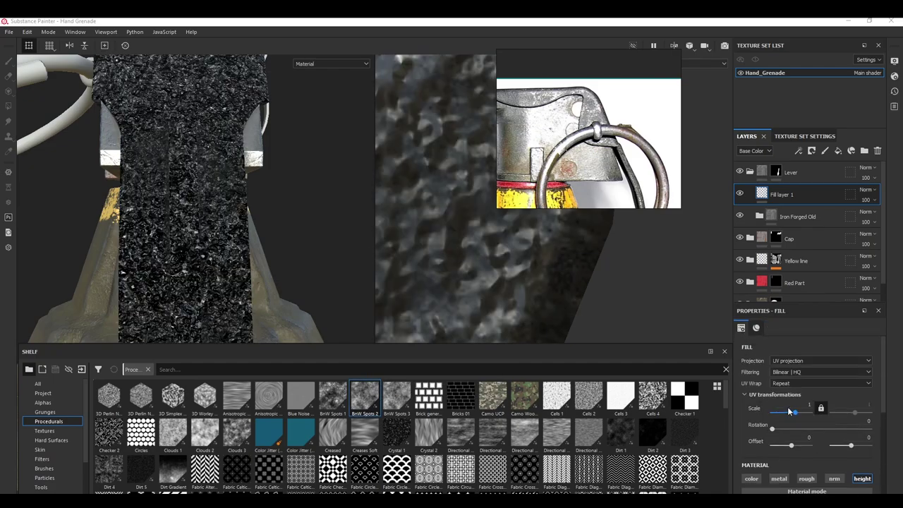
{"action": "left_click_drag", "start_coordinate": [792, 412], "coordinate": [797, 417]}
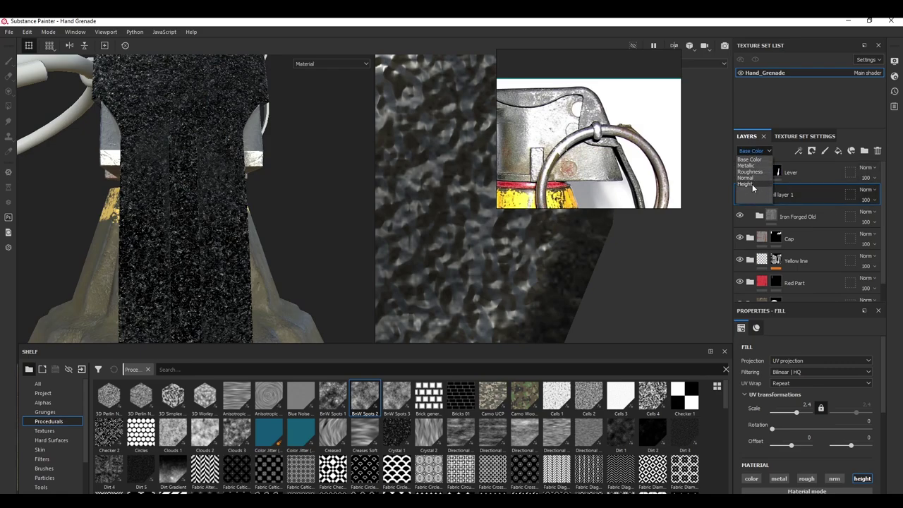
{"action": "left_click_drag", "start_coordinate": [873, 217], "coordinate": [859, 223]}
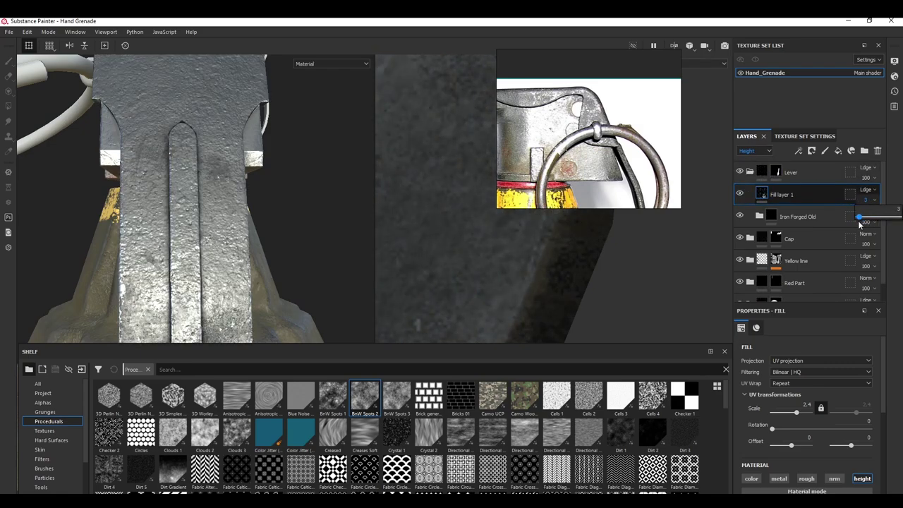
{"action": "left_click_drag", "start_coordinate": [148, 212], "coordinate": [304, 211], "text": "alt"}
{"action": "mouse_move", "coordinate": [184, 170]}
{"action": "middle_mouse_down", "text": "alt"}
{"action": "mouse_move", "coordinate": [200, 222]}
{"action": "mouse_move", "coordinate": [199, 149]}
{"action": "middle_mouse_up", "text": "alt"}
{"action": "scroll", "coordinate": [201, 222], "scroll_direction": "down", "scroll_amount": 2}
{"action": "scroll", "coordinate": [200, 221], "scroll_direction": "down", "scroll_amount": 3}
{"action": "mouse_move", "coordinate": [199, 148]}
{"action": "left_mouse_down", "text": "alt"}
{"action": "mouse_move", "coordinate": [240, 145]}
{"action": "mouse_move", "coordinate": [212, 147]}
{"action": "left_mouse_up", "text": "alt"}
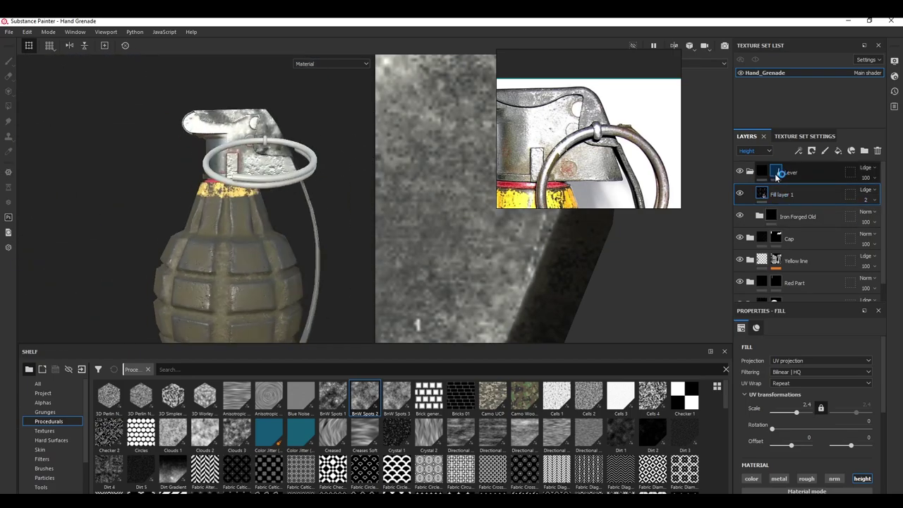
Step: Fill the missed lever piece into the Lever mask with Polygon Fill and collapse the Lever folder
{"action": "left_click", "coordinate": [776, 171]}
{"action": "left_click", "coordinate": [10, 106]}
{"action": "mouse_move", "coordinate": [296, 185]}
{"action": "left_mouse_down", "text": "alt"}
{"action": "mouse_move", "coordinate": [320, 186]}
{"action": "mouse_move", "coordinate": [247, 156]}
{"action": "left_mouse_up", "text": "alt"}
{"action": "left_click", "coordinate": [320, 186]}
{"action": "left_click", "coordinate": [9, 62]}
{"action": "left_click", "coordinate": [751, 172]}
{"action": "left_click_drag", "start_coordinate": [310, 166], "coordinate": [212, 155], "text": "alt"}
{"action": "scroll", "coordinate": [212, 156], "scroll_direction": "up", "scroll_amount": 2}
{"action": "right_click_drag", "start_coordinate": [212, 155], "coordinate": [261, 155], "text": "shift"}
{"action": "left_click_drag", "start_coordinate": [261, 156], "coordinate": [219, 156], "text": "alt"}
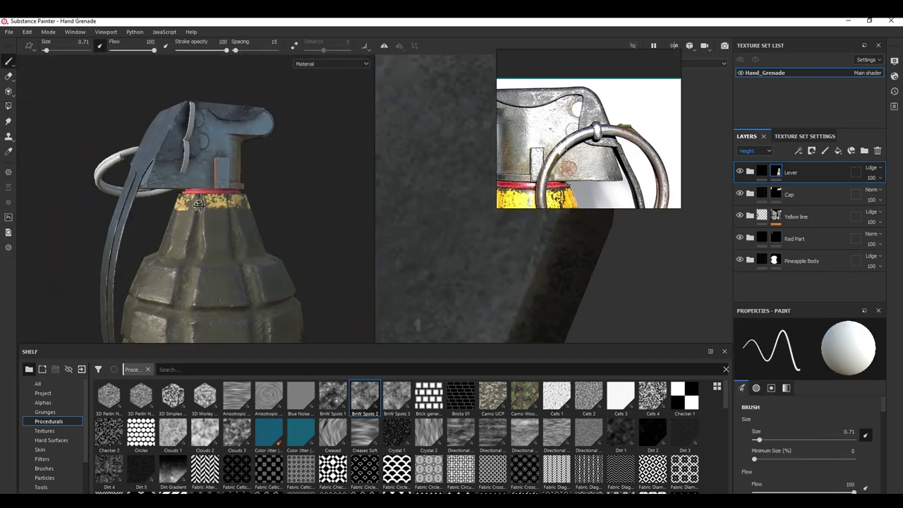
{"action": "right_click_drag", "start_coordinate": [218, 157], "coordinate": [244, 156], "text": "shift"}
{"action": "left_click_drag", "start_coordinate": [243, 157], "coordinate": [275, 159], "text": "alt"}
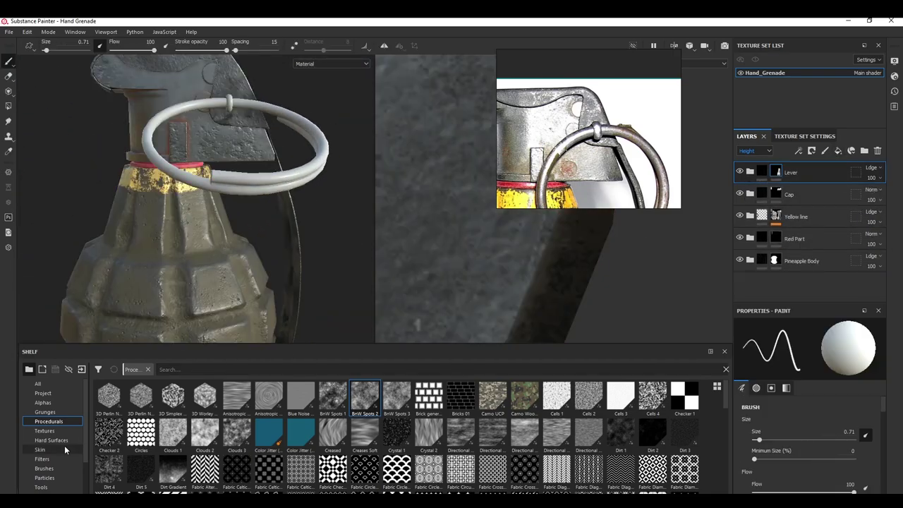
Step: Try the Steel Stained smart material above the Lever folder and undo it
{"action": "scroll", "coordinate": [52, 438], "scroll_direction": "down", "scroll_amount": 3}
{"action": "left_click", "coordinate": [51, 449]}
{"action": "left_click", "coordinate": [52, 459]}
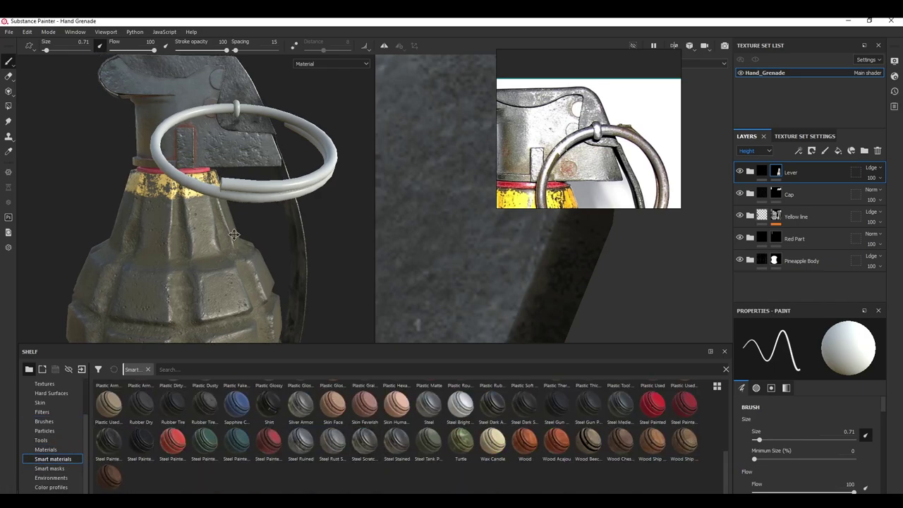
{"action": "left_click_drag", "start_coordinate": [397, 441], "coordinate": [334, 238]}
{"action": "left_click_drag", "start_coordinate": [290, 219], "coordinate": [275, 223], "text": "alt"}
{"action": "scroll", "coordinate": [275, 222], "scroll_direction": "up", "scroll_amount": 4}
{"action": "right_click_drag", "start_coordinate": [265, 224], "coordinate": [226, 226], "text": "shift"}
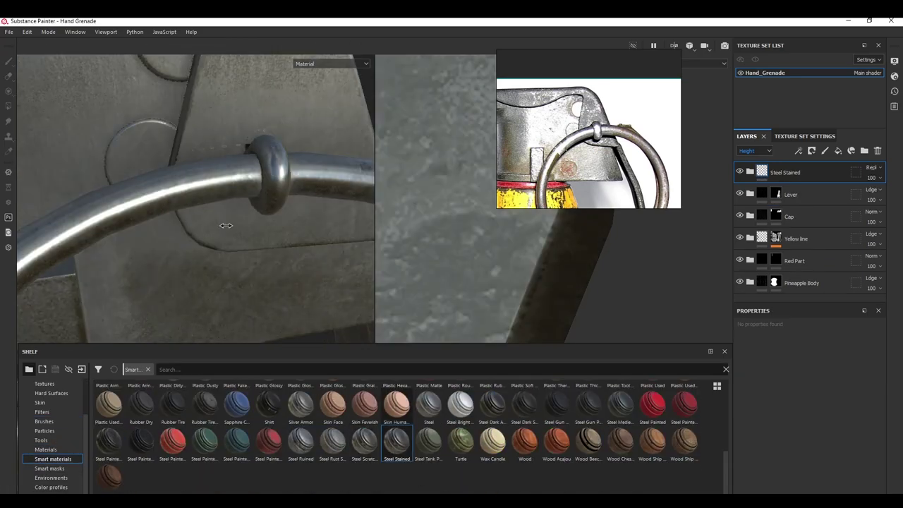
{"action": "key", "text": "ctrl+z"}
Step: Add the Steel Scratched smart material above the Lever folder for the pull ring
{"action": "left_click_drag", "start_coordinate": [365, 441], "coordinate": [260, 223]}
{"action": "scroll", "coordinate": [287, 192], "scroll_direction": "down", "scroll_amount": 4}
{"action": "scroll", "coordinate": [252, 198], "scroll_direction": "up", "scroll_amount": 4}
{"action": "scroll", "coordinate": [259, 222], "scroll_direction": "up", "scroll_amount": 4}
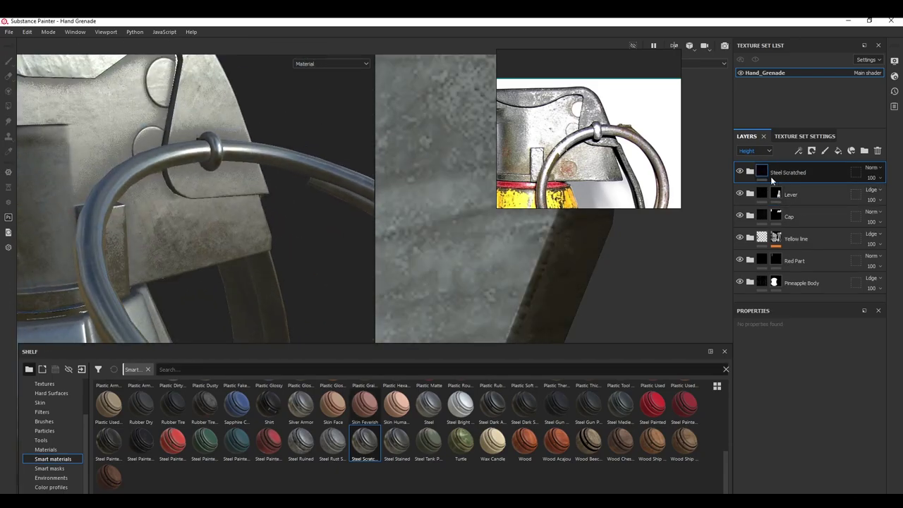
Step: Add a fill layer named Hight above Steel Scratched with only the height channel enabled
{"action": "left_click", "coordinate": [838, 151]}
{"action": "left_click", "coordinate": [752, 480]}
{"action": "left_click", "coordinate": [779, 480]}
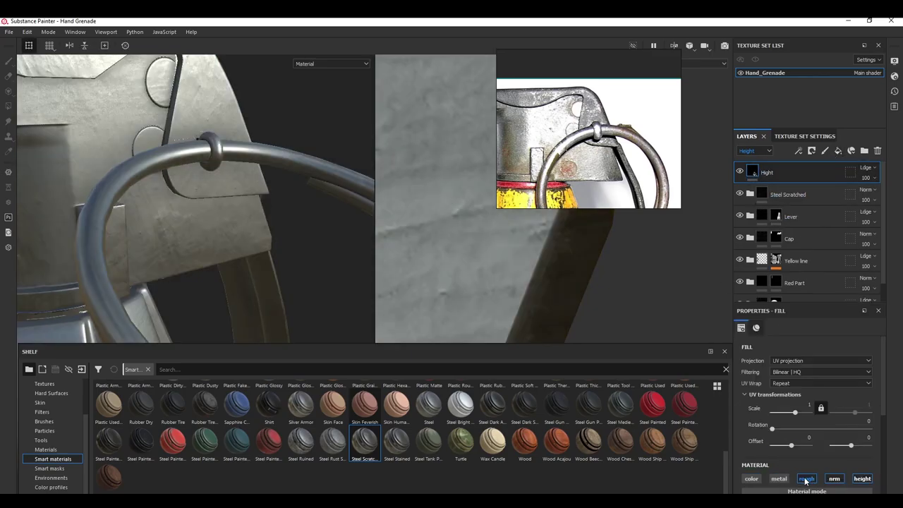
{"action": "left_click", "coordinate": [808, 481]}
{"action": "left_click", "coordinate": [835, 480]}
{"action": "scroll", "coordinate": [833, 473], "scroll_direction": "down", "scroll_amount": 3}
{"action": "scroll", "coordinate": [36, 409], "scroll_direction": "up", "scroll_amount": 3}
Step: Assign the BnW Spots 1 procedural as the Hight layer's height and set its height opacity to 2
{"action": "left_click", "coordinate": [43, 394]}
{"action": "left_click", "coordinate": [50, 422]}
{"action": "left_click_drag", "start_coordinate": [334, 398], "coordinate": [795, 424]}
{"action": "left_click", "coordinate": [866, 179]}
{"action": "left_click_drag", "start_coordinate": [864, 197], "coordinate": [859, 198]}
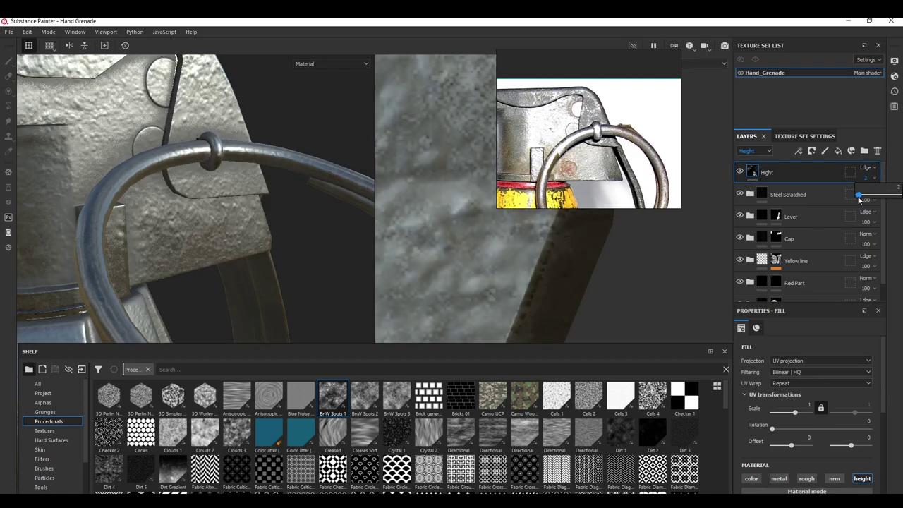
Step: Group the Hight and Steel Scratched layers into a folder named Ring
{"action": "left_click_drag", "start_coordinate": [146, 207], "coordinate": [135, 208], "text": "alt"}
{"action": "left_click", "coordinate": [780, 196], "text": "shift"}
{"action": "right_click", "coordinate": [781, 196]}
{"action": "left_click", "coordinate": [811, 280]}
{"action": "left_click", "coordinate": [751, 172]}
{"action": "double_click", "coordinate": [784, 173]}
{"action": "type", "text": "Ring"}
Step: Add a black mask to the Ring folder and fill the pull ring into it with Polygon Fill
{"action": "right_click", "coordinate": [781, 175]}
{"action": "left_click", "coordinate": [791, 31]}
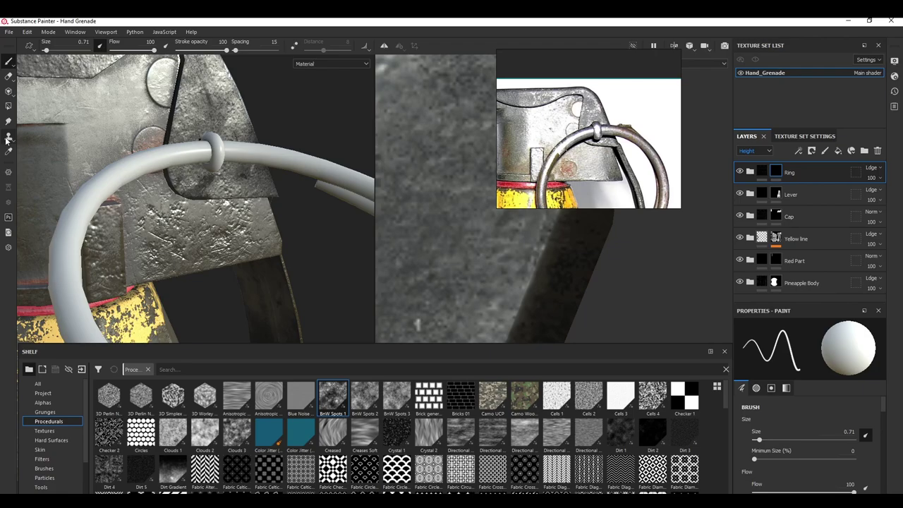
{"action": "key", "text": "4"}
{"action": "mouse_move", "coordinate": [211, 152]}
{"action": "left_mouse_down", "text": "alt"}
{"action": "mouse_move", "coordinate": [278, 182]}
{"action": "mouse_move", "coordinate": [249, 182]}
{"action": "left_mouse_up", "text": "alt"}
{"action": "left_click", "coordinate": [248, 182]}
{"action": "left_click", "coordinate": [9, 61]}
{"action": "mouse_move", "coordinate": [156, 211]}
{"action": "left_mouse_down", "text": "alt"}
{"action": "mouse_move", "coordinate": [197, 248]}
{"action": "mouse_move", "coordinate": [212, 320]}
{"action": "left_mouse_up", "text": "alt"}
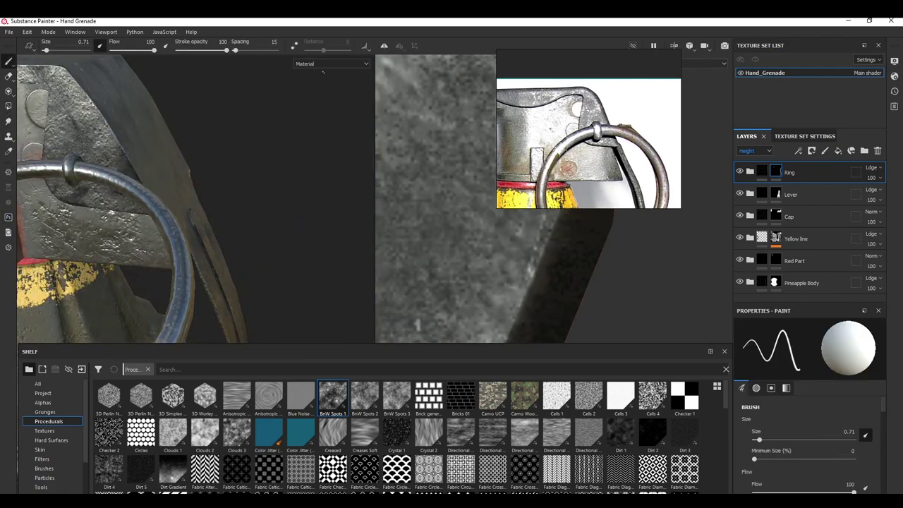
Step: Open the Ring folder and lower the Steel Base layer's Roughness Value to 0.06
{"action": "left_click", "coordinate": [332, 63]}
{"action": "left_click", "coordinate": [321, 88]}
{"action": "left_click", "coordinate": [332, 63]}
{"action": "left_click", "coordinate": [318, 71]}
{"action": "left_click", "coordinate": [750, 172]}
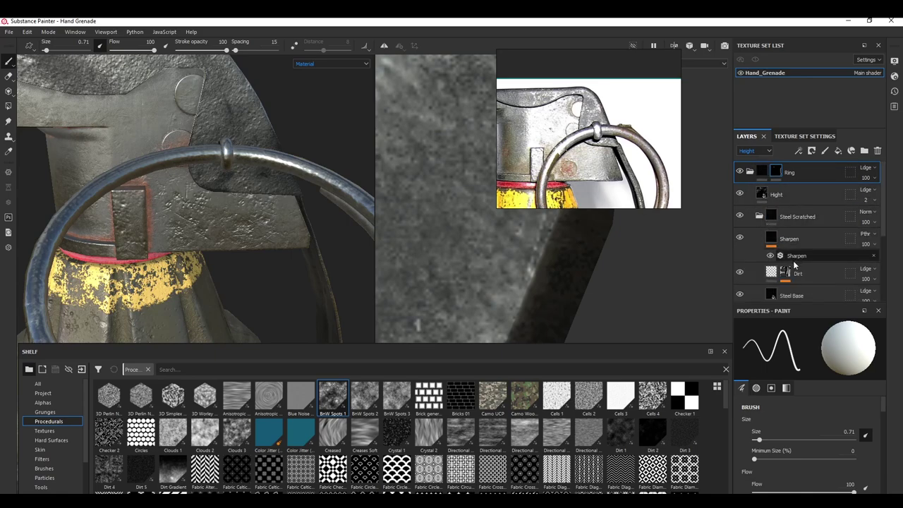
{"action": "scroll", "coordinate": [812, 233], "scroll_direction": "down", "scroll_amount": 1}
{"action": "left_click", "coordinate": [792, 240]}
{"action": "left_click", "coordinate": [791, 447]}
{"action": "scroll", "coordinate": [785, 431], "scroll_direction": "down", "scroll_amount": 3}
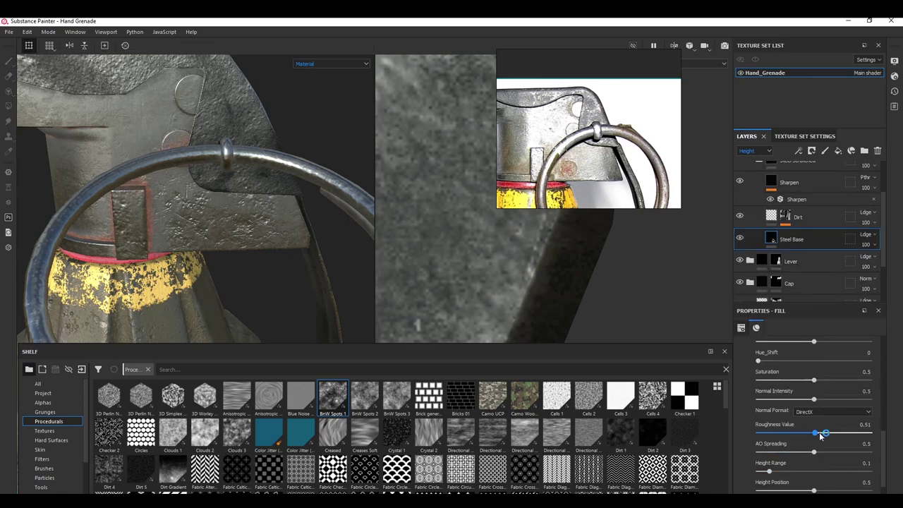
{"action": "left_click_drag", "start_coordinate": [780, 433], "coordinate": [756, 435]}
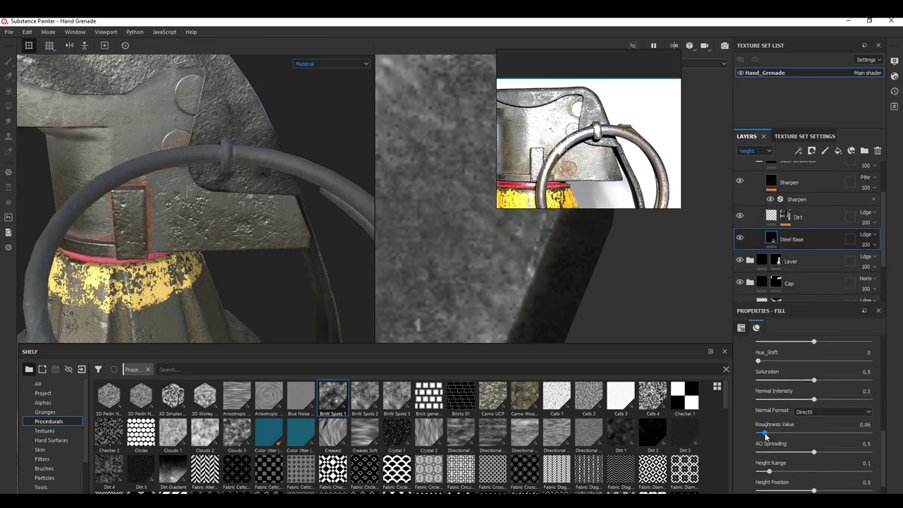
Step: Set Steel Base's Roughness Value to 0.45 while comparing in the Roughness channel view, and return to the Material view
{"action": "left_click", "coordinate": [308, 65]}
{"action": "left_click", "coordinate": [321, 105]}
{"action": "left_click_drag", "start_coordinate": [859, 425], "coordinate": [877, 429]}
{"action": "type", "text": "."}
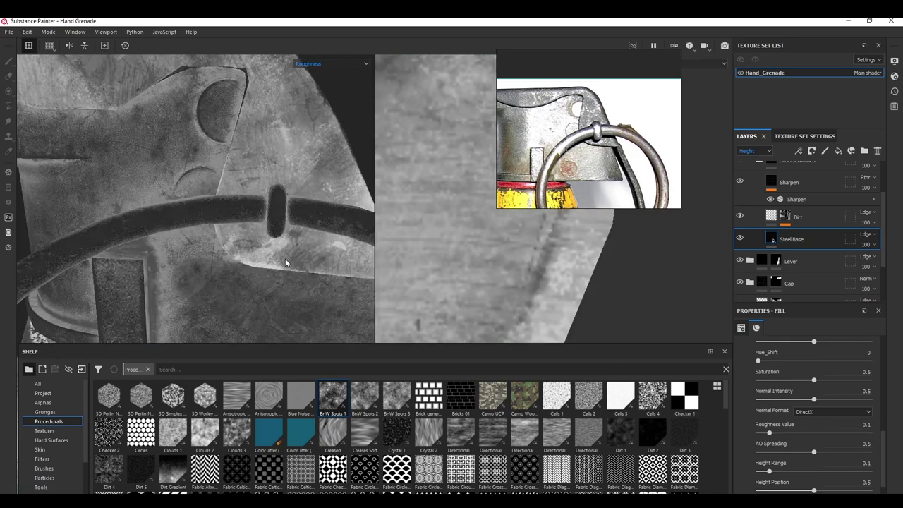
{"action": "scroll", "coordinate": [284, 259], "scroll_direction": "down", "scroll_amount": 4}
{"action": "scroll", "coordinate": [285, 260], "scroll_direction": "up", "scroll_amount": 5}
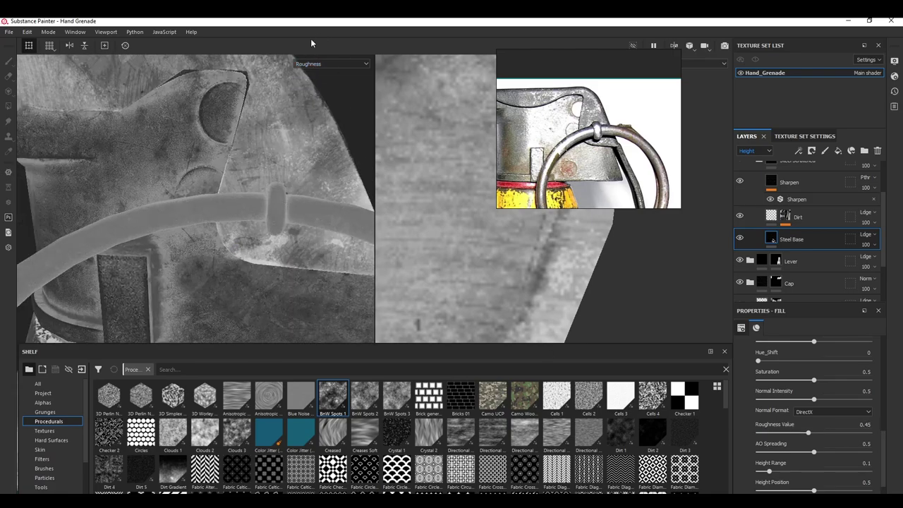
{"action": "left_click", "coordinate": [312, 64]}
{"action": "left_click", "coordinate": [316, 74]}
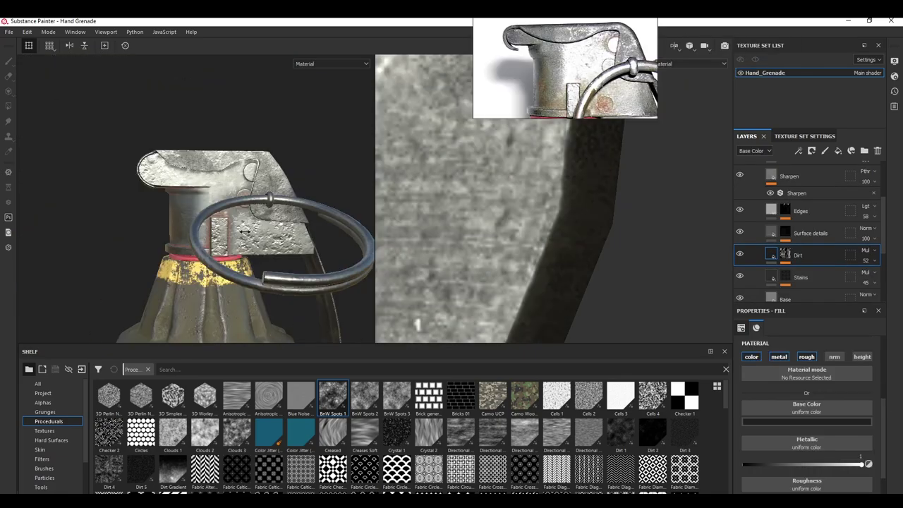
{"action": "scroll", "coordinate": [245, 232], "scroll_direction": "down", "scroll_amount": 5}
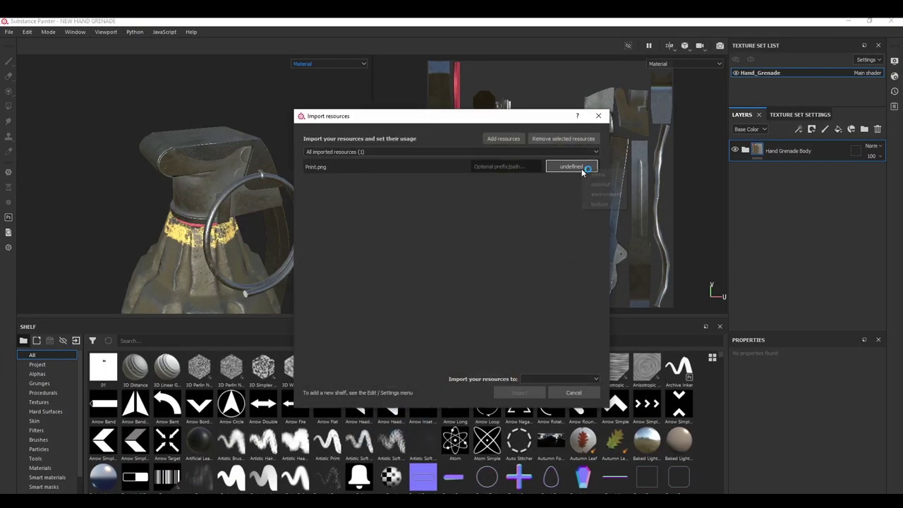
Step: Import Print.png as a texture resource
{"action": "left_click", "coordinate": [582, 169]}
{"action": "left_click", "coordinate": [599, 193]}
{"action": "left_click", "coordinate": [558, 379]}
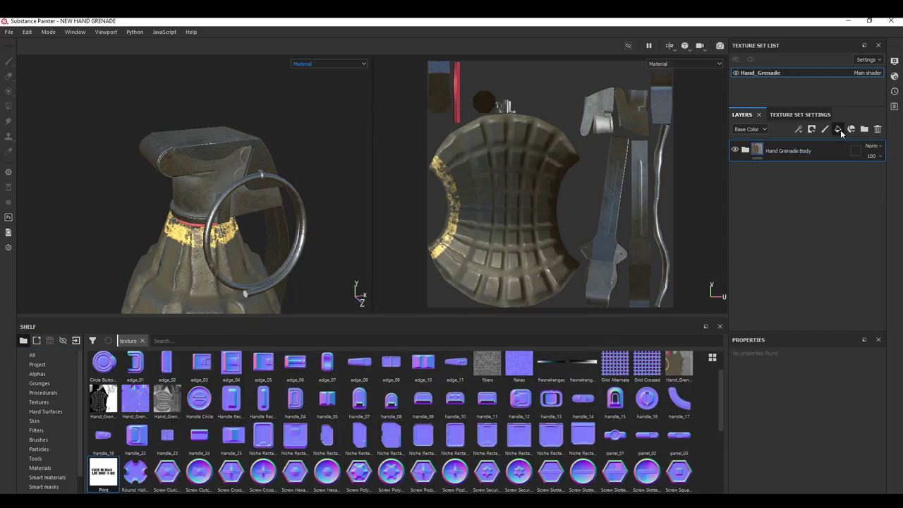
Step: Add a fill layer named Marking above Hand Grenade Body and give it a black mask
{"action": "left_click", "coordinate": [838, 130]}
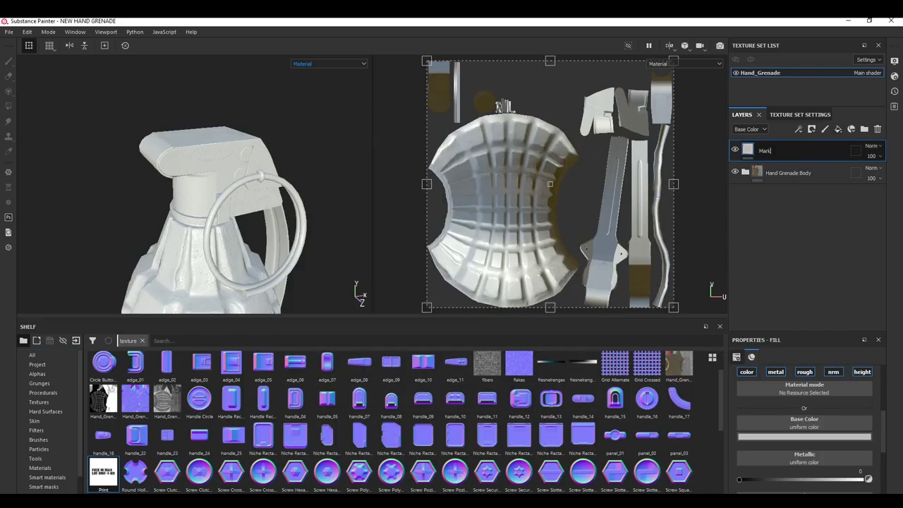
{"action": "right_click", "coordinate": [775, 153]}
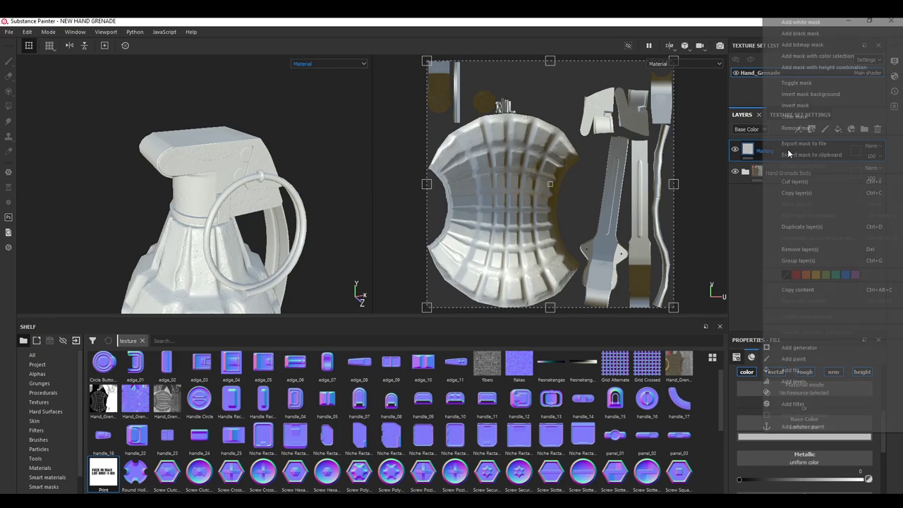
{"action": "left_click", "coordinate": [801, 33]}
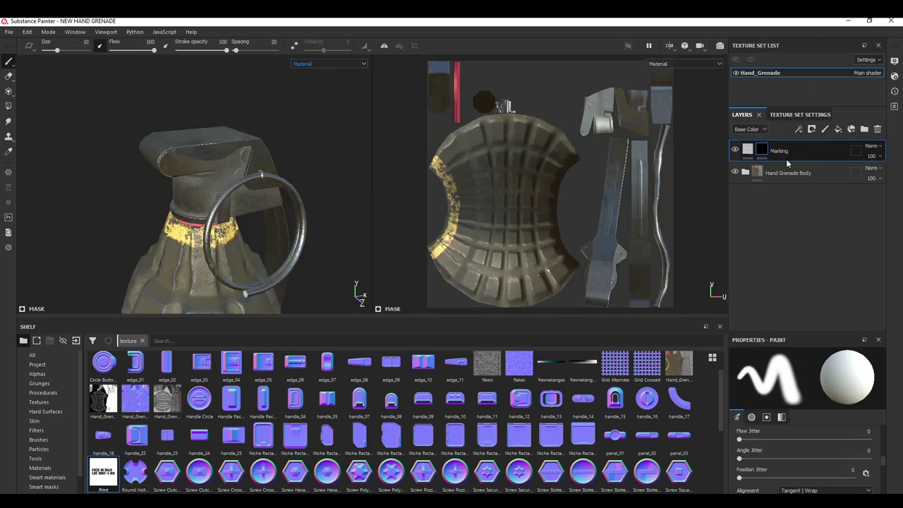
Step: Add a fill effect to the Marking mask and assign the Print texture to its grayscale input
{"action": "right_click", "coordinate": [764, 152]}
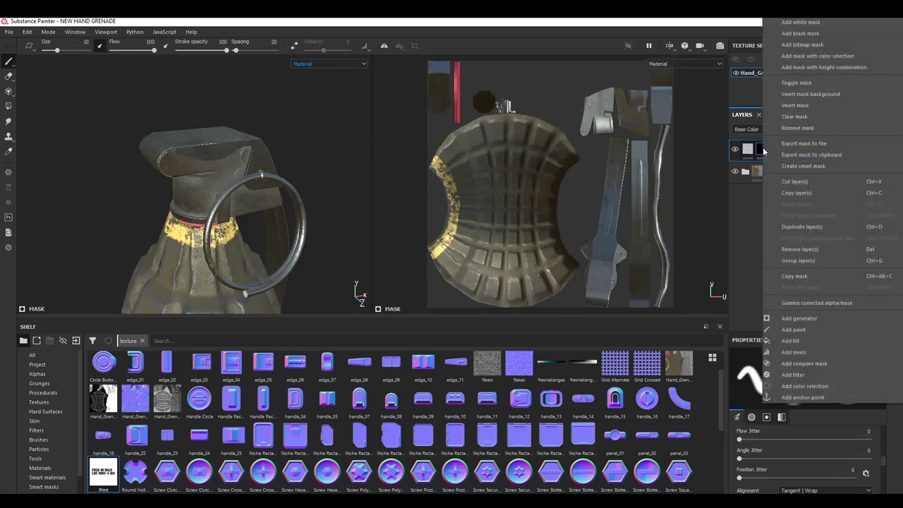
{"action": "left_click", "coordinate": [797, 342]}
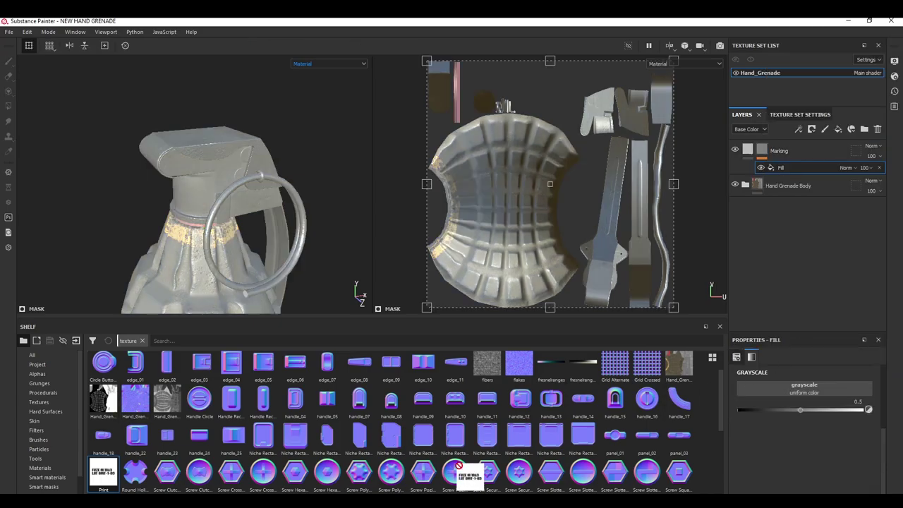
{"action": "left_click_drag", "start_coordinate": [791, 395], "coordinate": [789, 390]}
{"action": "scroll", "coordinate": [819, 434], "scroll_direction": "up", "scroll_amount": 3}
{"action": "mouse_move", "coordinate": [201, 185]}
{"action": "left_mouse_down", "text": "alt"}
{"action": "mouse_move", "coordinate": [141, 192]}
{"action": "mouse_move", "coordinate": [277, 254]}
{"action": "mouse_move", "coordinate": [213, 182]}
{"action": "left_mouse_up", "text": "alt"}
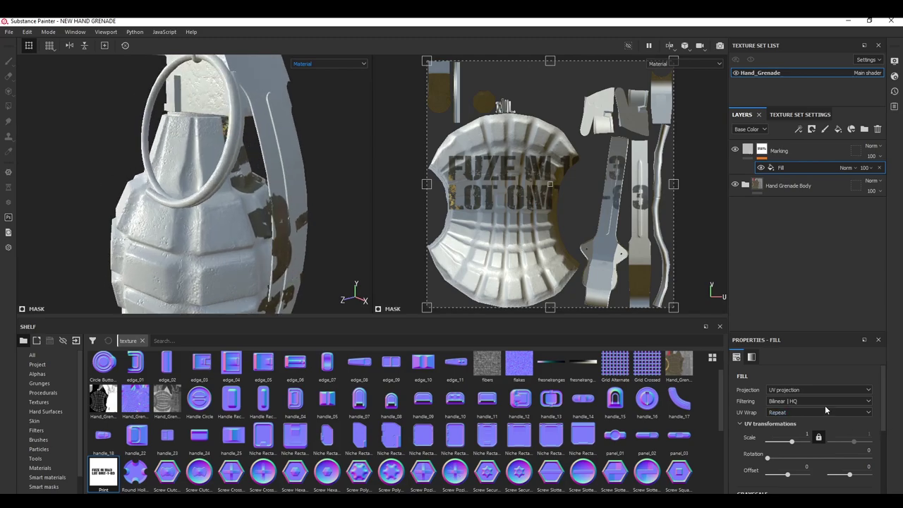
Step: Switch the mask fill to planar projection and position the printed lettering on the lever's top face
{"action": "left_click", "coordinate": [776, 390]}
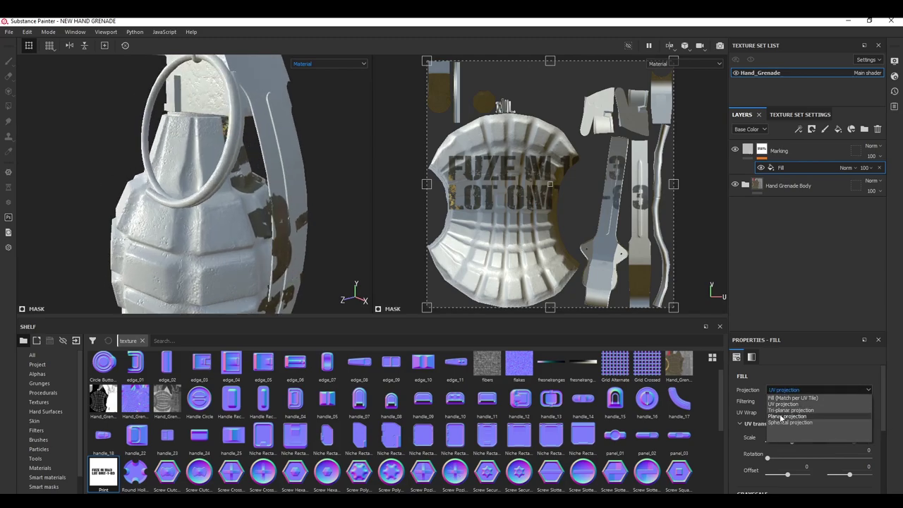
{"action": "left_click", "coordinate": [786, 416]}
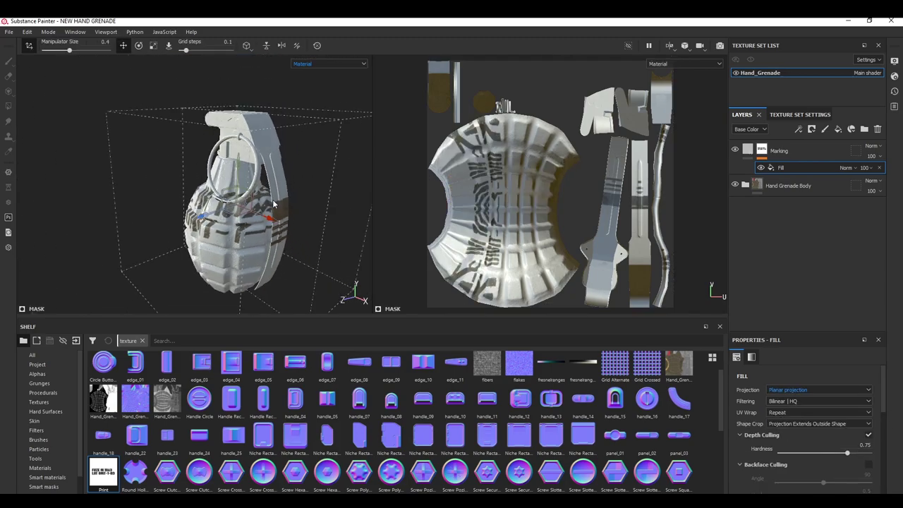
{"action": "left_click_drag", "start_coordinate": [247, 174], "coordinate": [252, 103]}
{"action": "left_click_drag", "start_coordinate": [201, 202], "coordinate": [204, 240], "text": "alt"}
{"action": "scroll", "coordinate": [205, 240], "scroll_direction": "up", "scroll_amount": 3}
{"action": "left_click", "coordinate": [139, 45]}
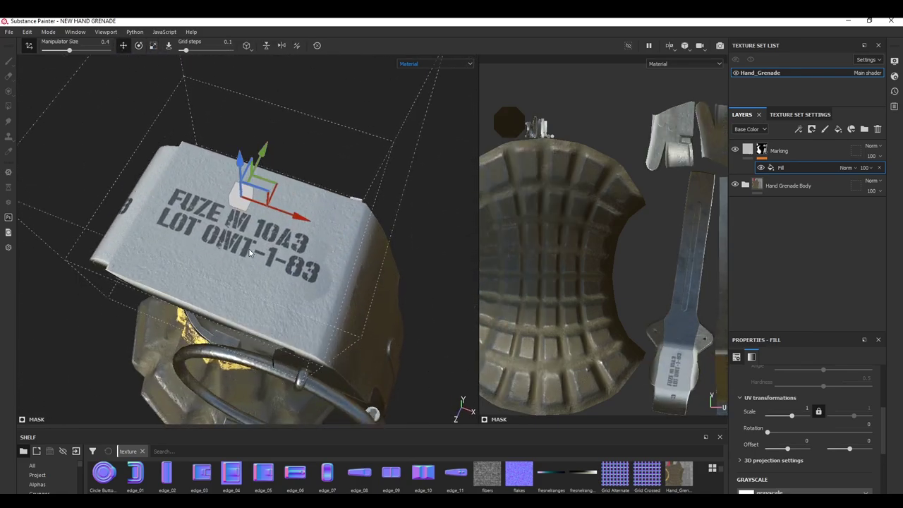
{"action": "scroll", "coordinate": [237, 253], "scroll_direction": "up", "scroll_amount": 5}
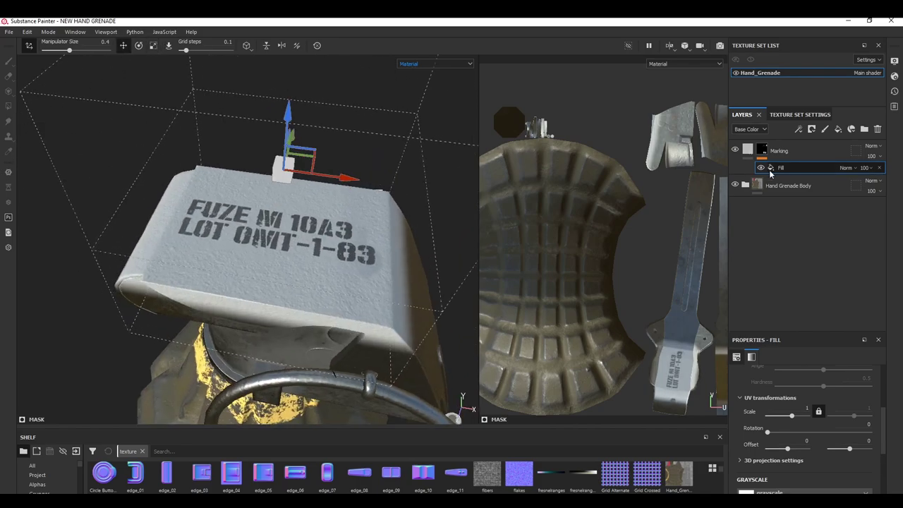
Step: Add an Invert filter above the fill in the Marking layer's mask
{"action": "right_click", "coordinate": [771, 173]}
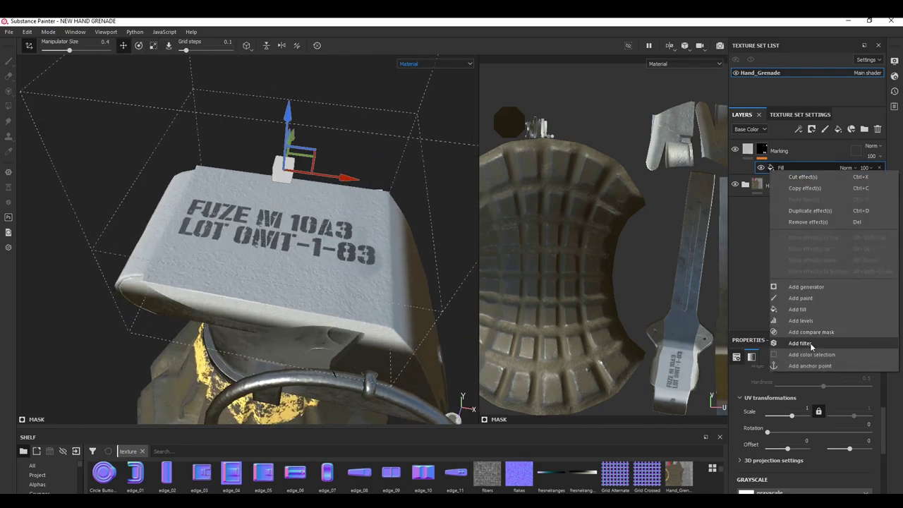
{"action": "left_click", "coordinate": [789, 332]}
{"action": "left_click", "coordinate": [778, 371]}
{"action": "type", "text": "inve"}
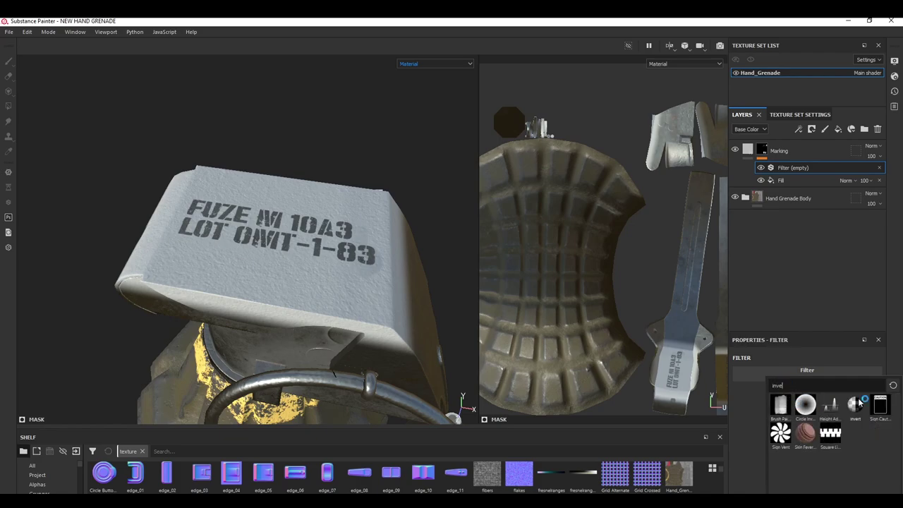
{"action": "left_click", "coordinate": [856, 404]}
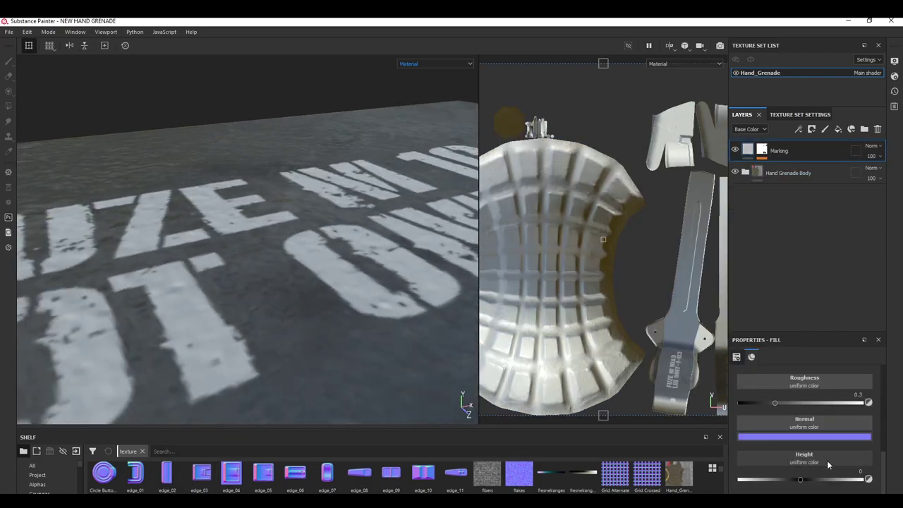
Step: Change the Marking fill layer's base color to olive yellow-green
{"action": "scroll", "coordinate": [829, 438], "scroll_direction": "up", "scroll_amount": 5}
{"action": "left_click", "coordinate": [855, 411]}
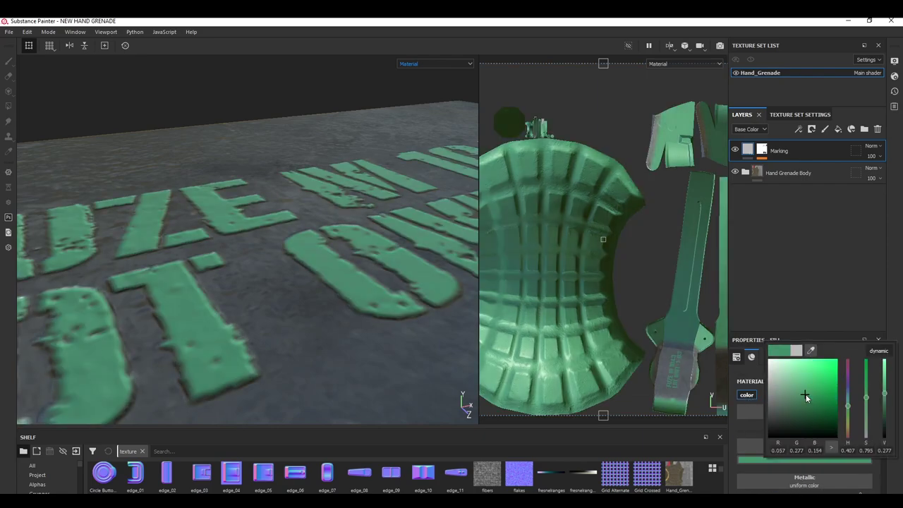
{"action": "left_click_drag", "start_coordinate": [848, 411], "coordinate": [847, 426]}
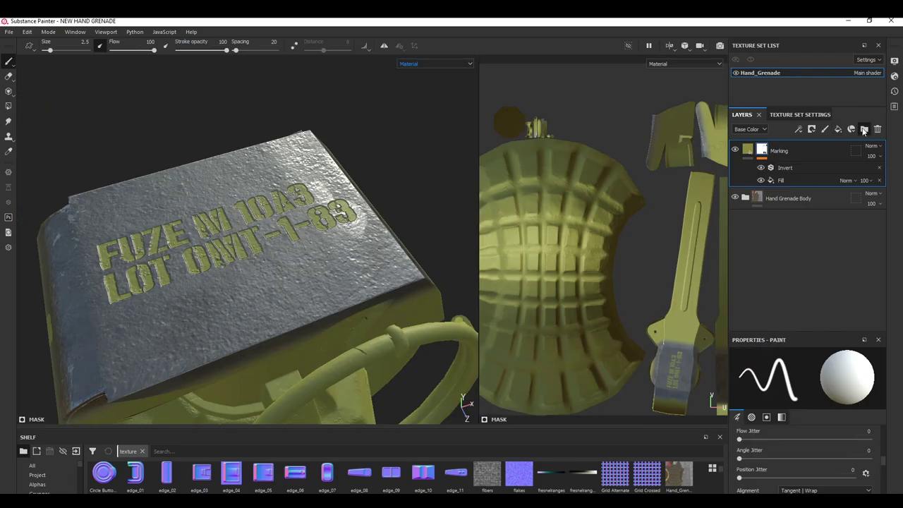
Step: Create a folder named Marking, move the Marking layer into it, and give the folder a black mask
{"action": "left_click", "coordinate": [865, 130]}
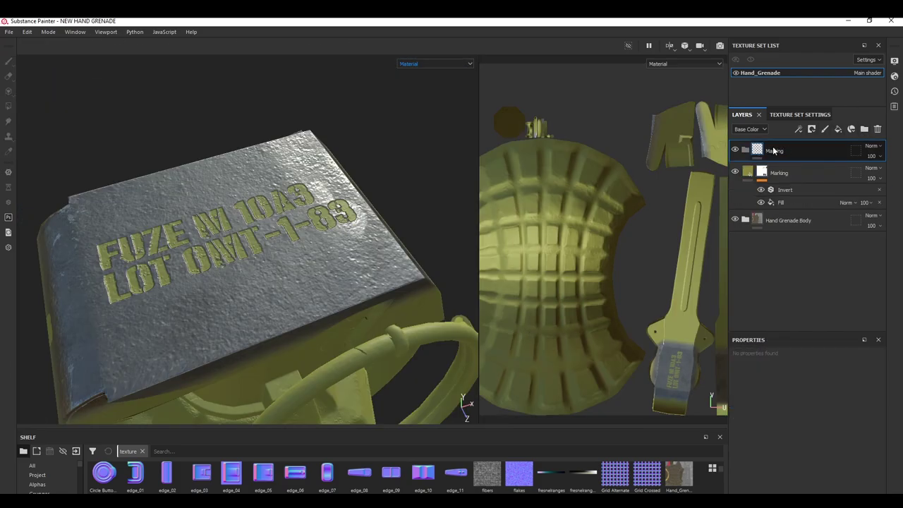
{"action": "mouse_move", "coordinate": [782, 173]}
{"action": "left_mouse_down"}
{"action": "mouse_move", "coordinate": [804, 155]}
{"action": "mouse_move", "coordinate": [796, 151]}
{"action": "left_mouse_up"}
{"action": "left_click", "coordinate": [745, 150]}
{"action": "right_click", "coordinate": [806, 147]}
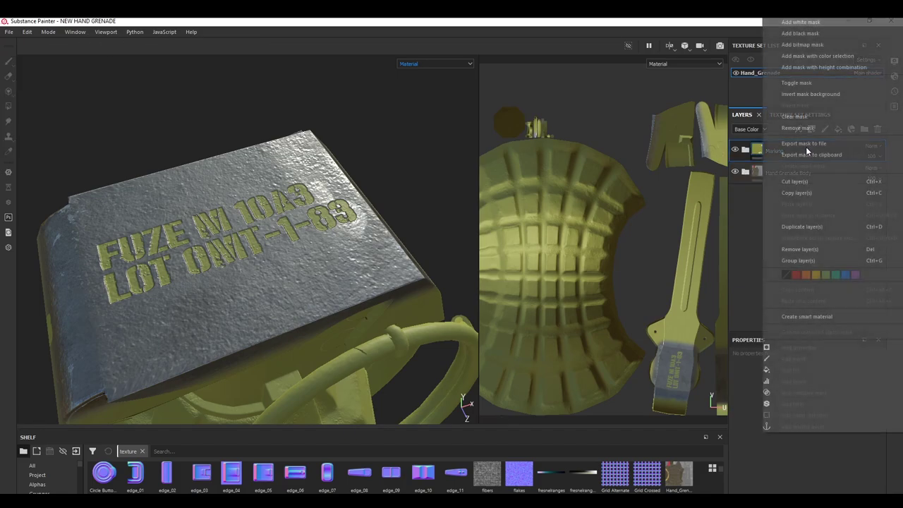
{"action": "left_click", "coordinate": [806, 34]}
Step: Reveal the lettering only on the lever's top face by polygon-filling those quads white in the Marking folder's mask
{"action": "middle_click_drag", "start_coordinate": [69, 216], "coordinate": [161, 207], "text": "alt"}
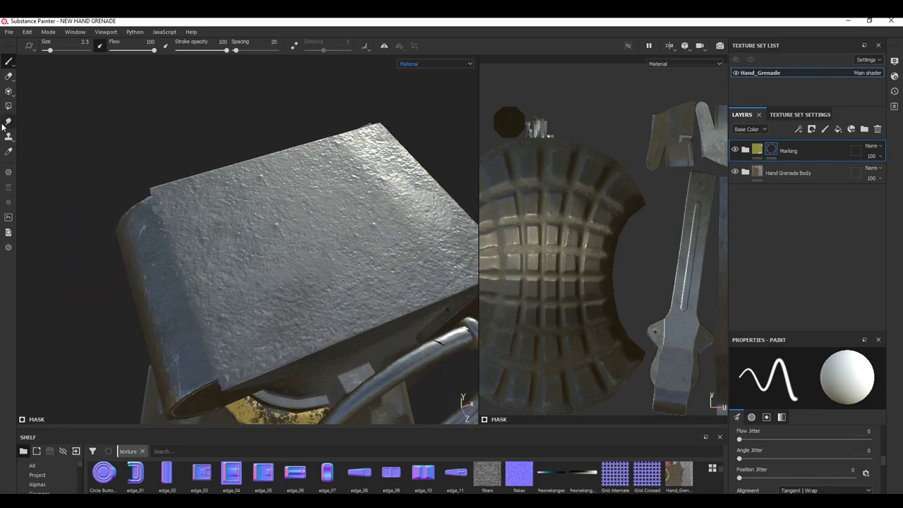
{"action": "left_click", "coordinate": [8, 107]}
{"action": "right_click", "coordinate": [235, 220]}
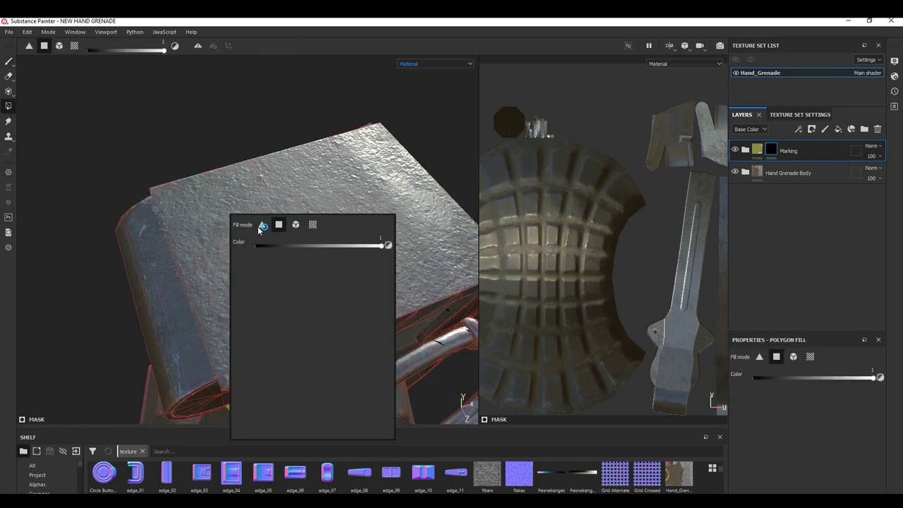
{"action": "left_click", "coordinate": [279, 226]}
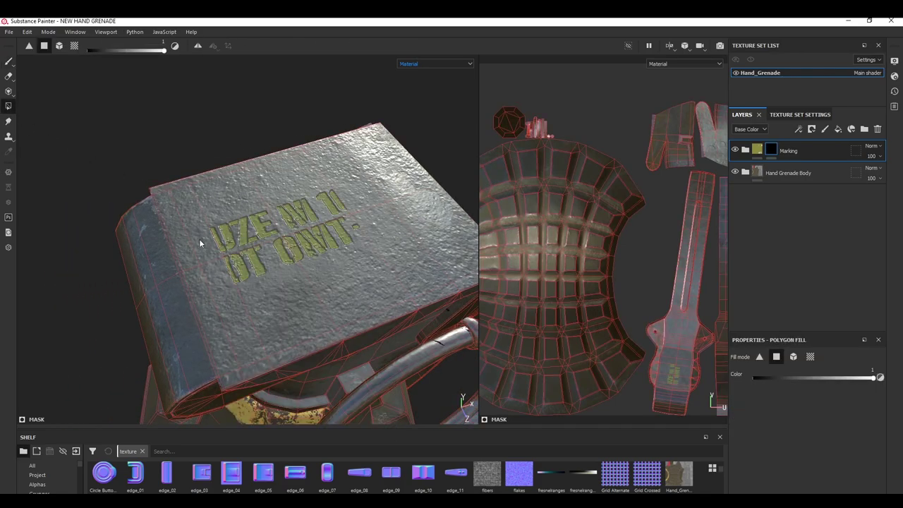
{"action": "left_click_drag", "start_coordinate": [183, 257], "coordinate": [261, 232], "text": "alt"}
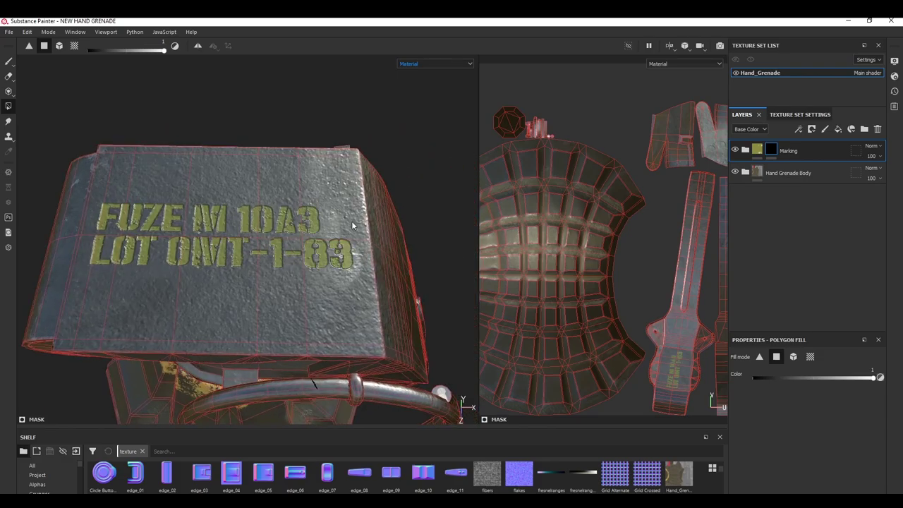
{"action": "scroll", "coordinate": [352, 225], "scroll_direction": "down", "scroll_amount": 1}
Step: Add a paint effect between Fill and Invert in the Marking layer's mask and set up a small Dirt 1 brush for wearing the letters
{"action": "left_click", "coordinate": [9, 61]}
{"action": "mouse_move", "coordinate": [190, 268]}
{"action": "left_mouse_down", "text": "alt"}
{"action": "mouse_move", "coordinate": [263, 230]}
{"action": "mouse_move", "coordinate": [343, 204]}
{"action": "left_mouse_up", "text": "alt"}
{"action": "scroll", "coordinate": [342, 203], "scroll_direction": "up", "scroll_amount": 5}
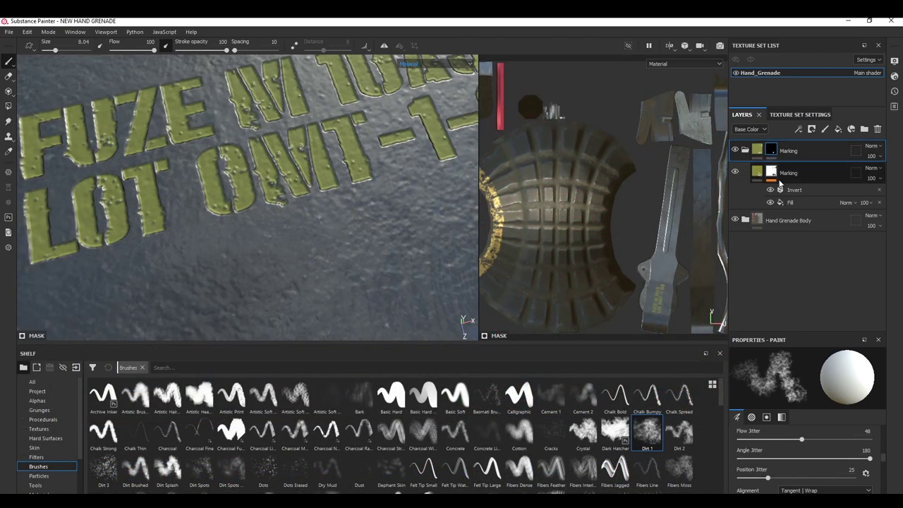
{"action": "left_click", "coordinate": [781, 183]}
{"action": "right_click", "coordinate": [780, 183]}
{"action": "left_click", "coordinate": [819, 326]}
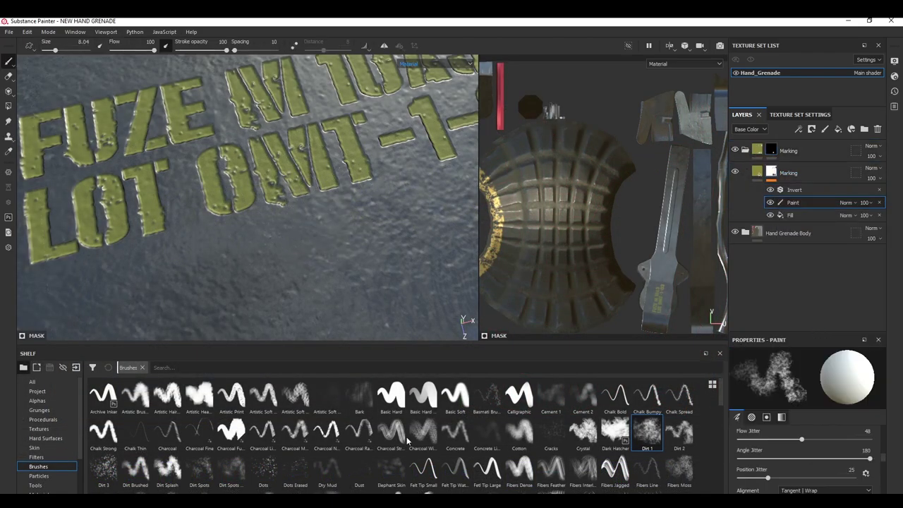
{"action": "left_click", "coordinate": [646, 432]}
{"action": "right_click_drag", "start_coordinate": [312, 207], "coordinate": [288, 207], "text": "ctrl"}
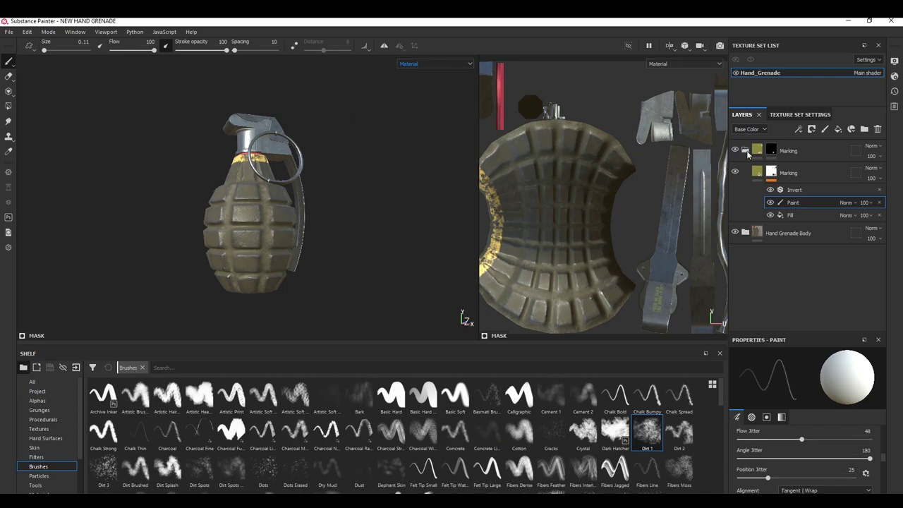
Step: Export the Hand_Grenade texture set with the Document channels + Normal + AO (No Alpha) template
{"action": "left_click", "coordinate": [746, 151]}
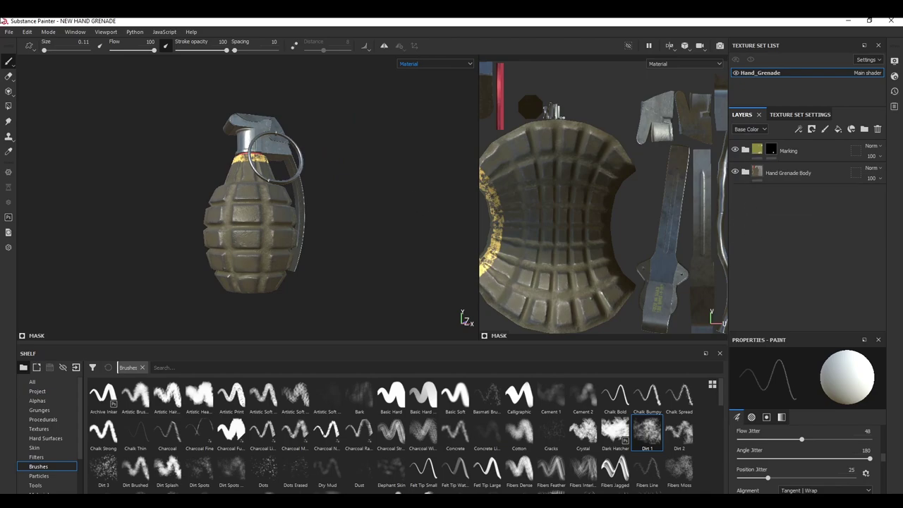
{"action": "left_click", "coordinate": [8, 33]}
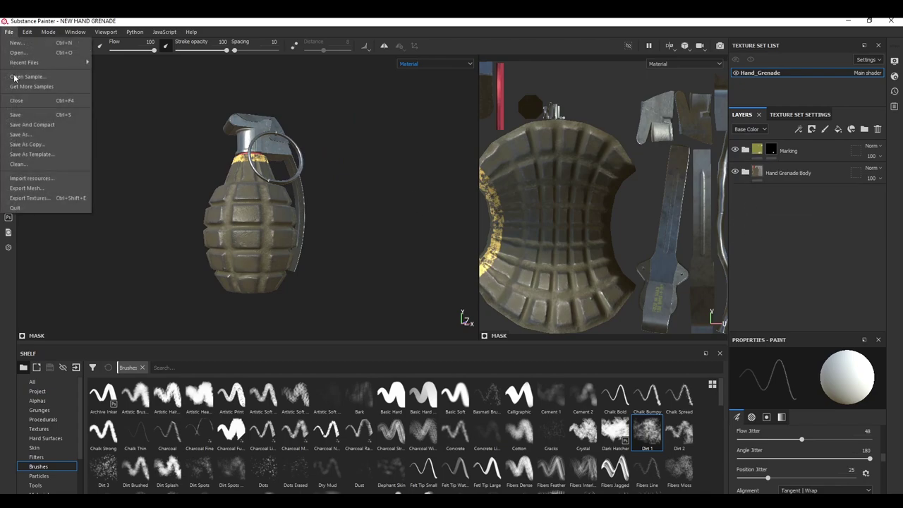
{"action": "left_click", "coordinate": [36, 199]}
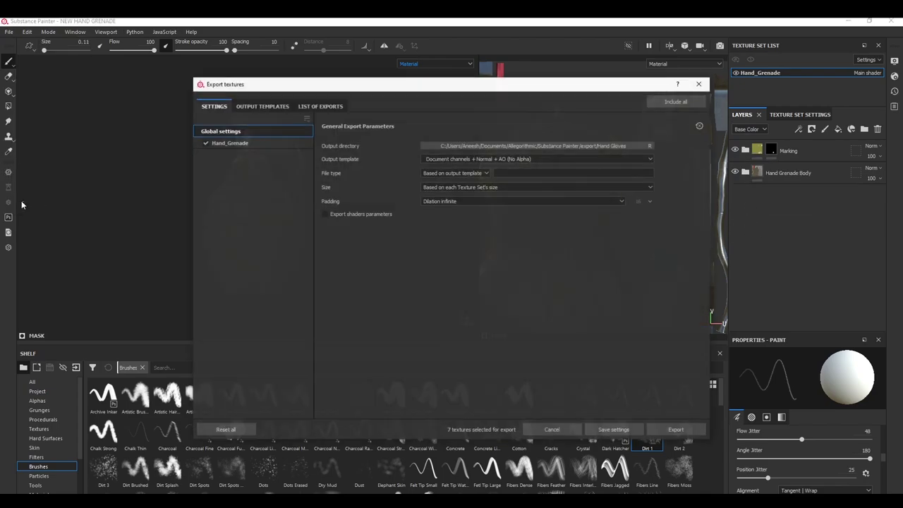
{"action": "left_click", "coordinate": [238, 144]}
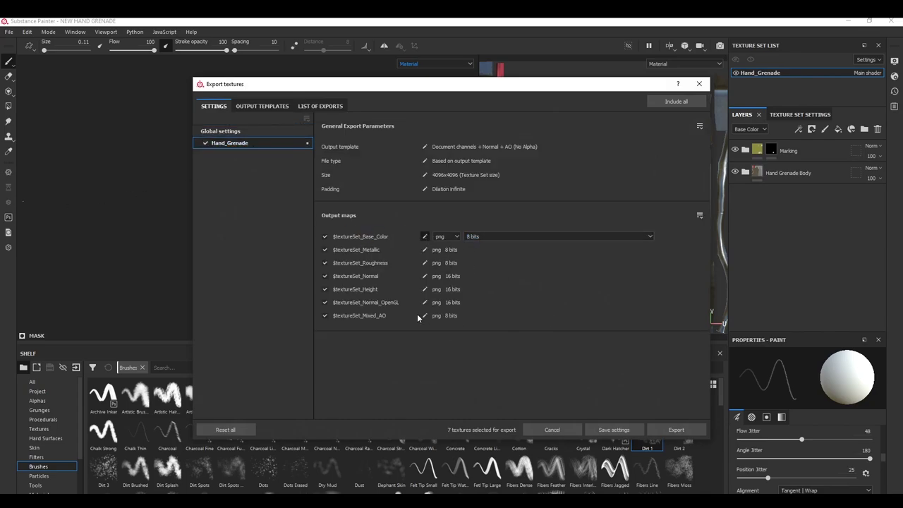
{"action": "left_click", "coordinate": [240, 132]}
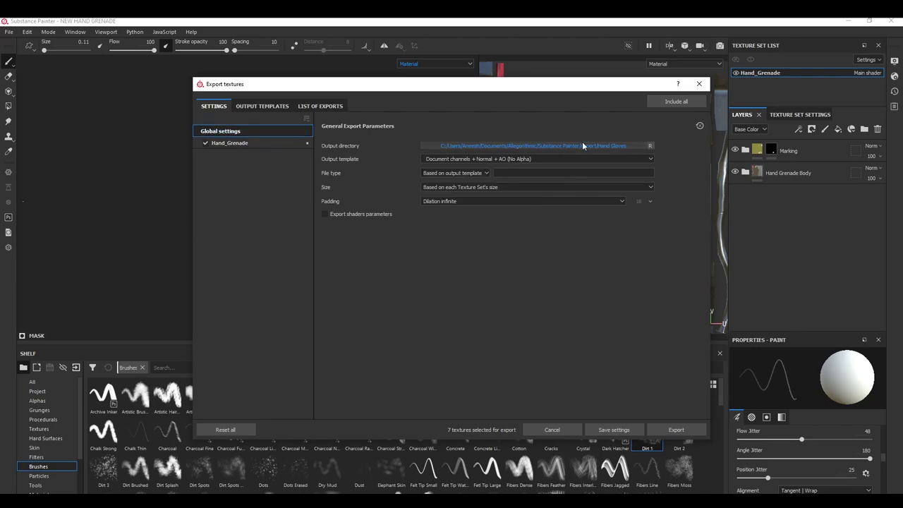
{"action": "left_click", "coordinate": [676, 430]}
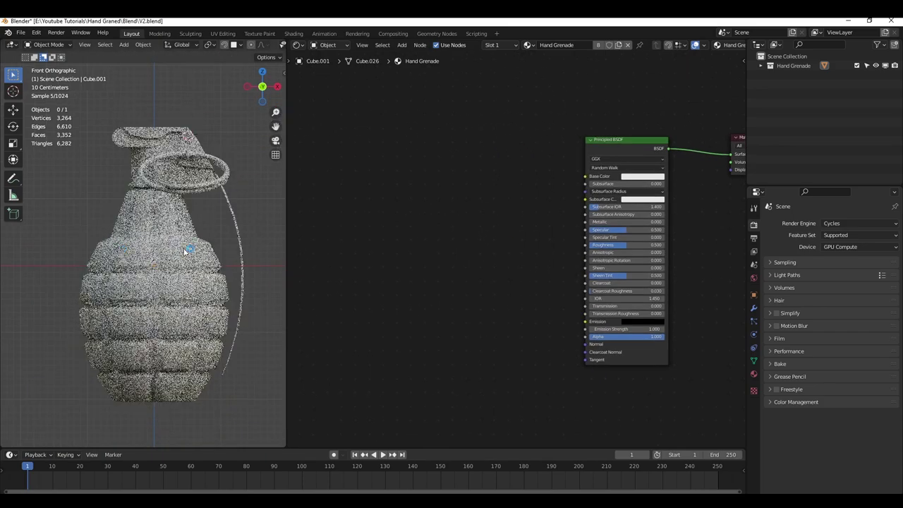
Step: Switch to Blender and add Image Texture nodes loaded with the grenade's Base Color, Metallic, Roughness and OpenGL Normal maps
{"action": "key", "text": "shift+a"}
{"action": "mouse_move", "coordinate": [480, 249]}
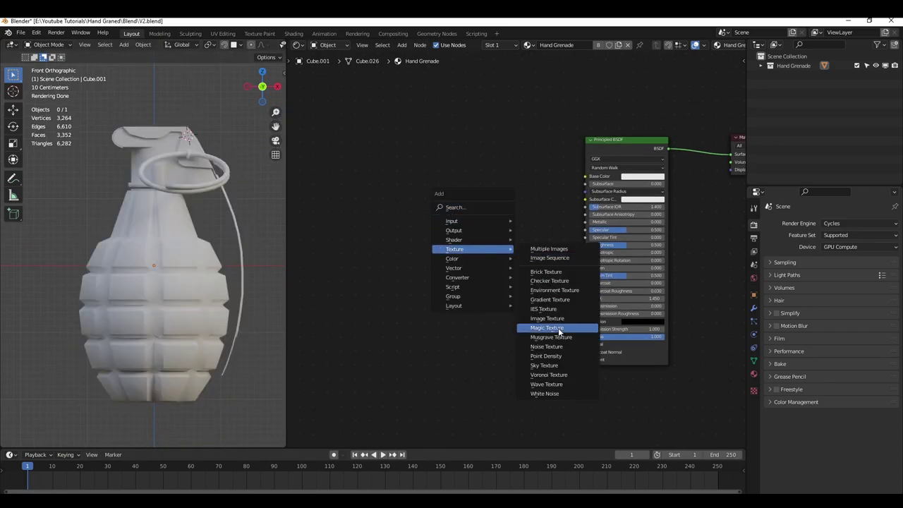
{"action": "left_click", "coordinate": [551, 321]}
{"action": "left_click", "coordinate": [459, 146]}
{"action": "scroll", "coordinate": [474, 148], "scroll_direction": "up", "scroll_amount": 3}
{"action": "left_click", "coordinate": [495, 123]}
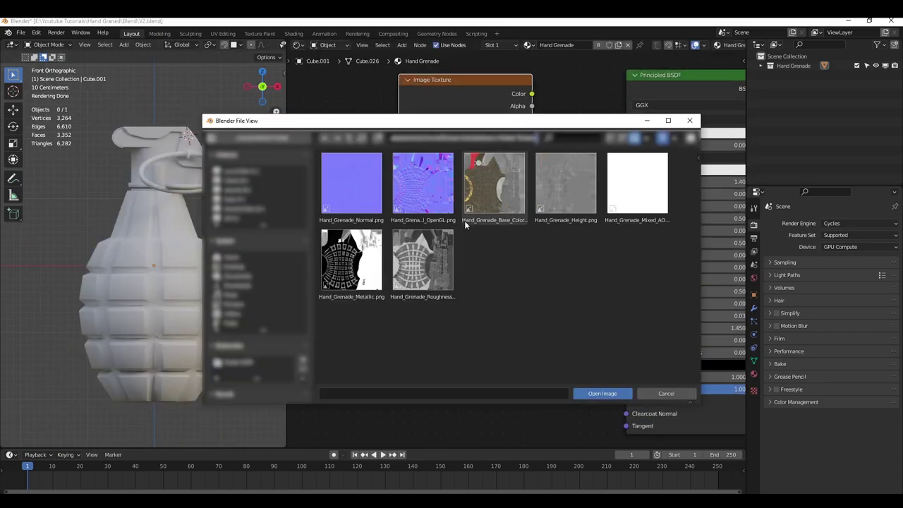
{"action": "left_click", "coordinate": [432, 199]}
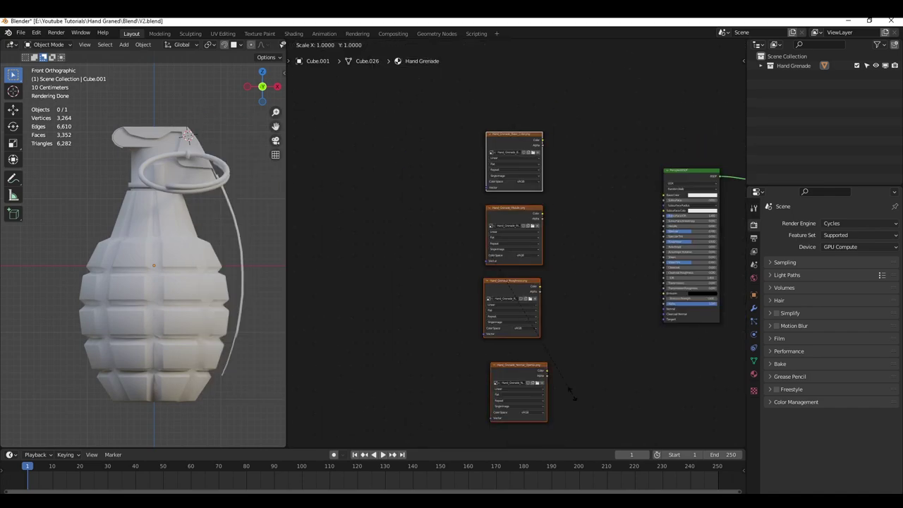
{"action": "right_click", "coordinate": [392, 159]}
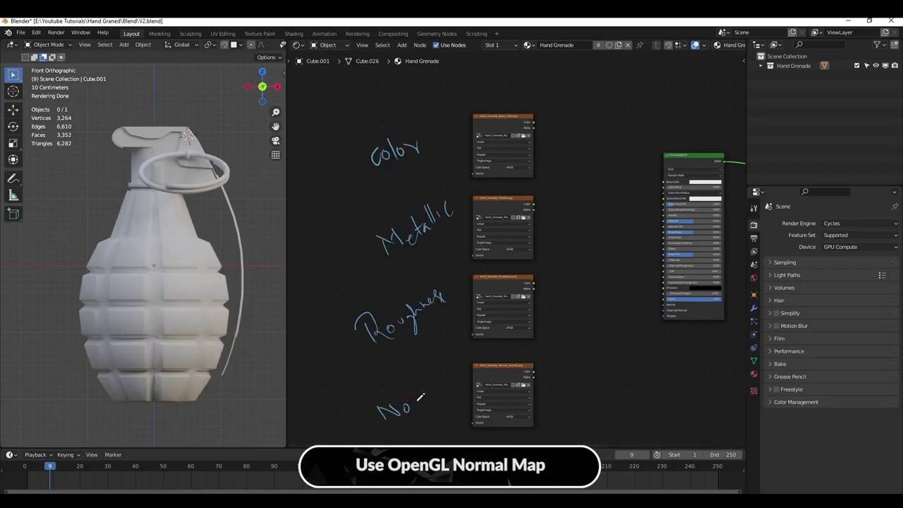
Step: Finish the handwritten Normal annotation beside the OpenGL normal map node
{"action": "left_click_drag", "start_coordinate": [414, 426], "coordinate": [462, 382]}
{"action": "key", "text": "ctrl+z"}
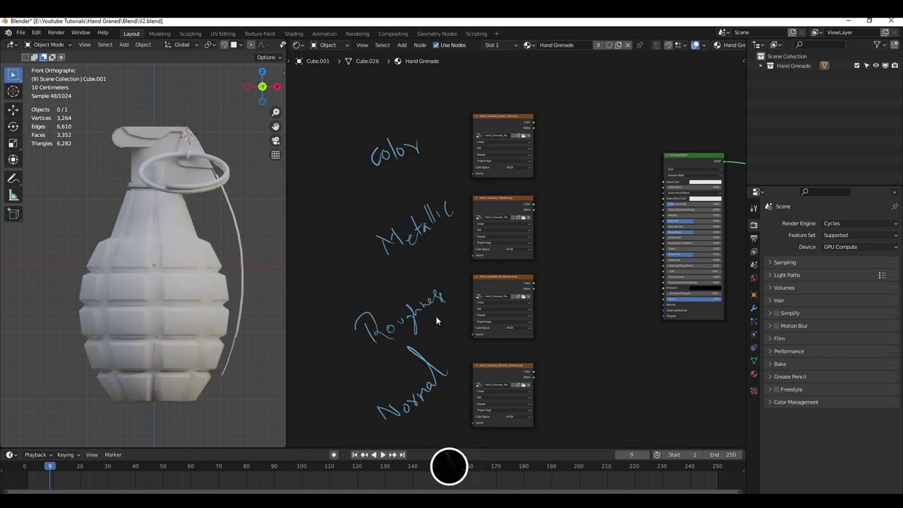
Step: Set the color space of the OpenGL Normal and Roughness image nodes to Non-Color
{"action": "scroll", "coordinate": [467, 268], "scroll_direction": "up", "scroll_amount": 5}
{"action": "left_click", "coordinate": [459, 314]}
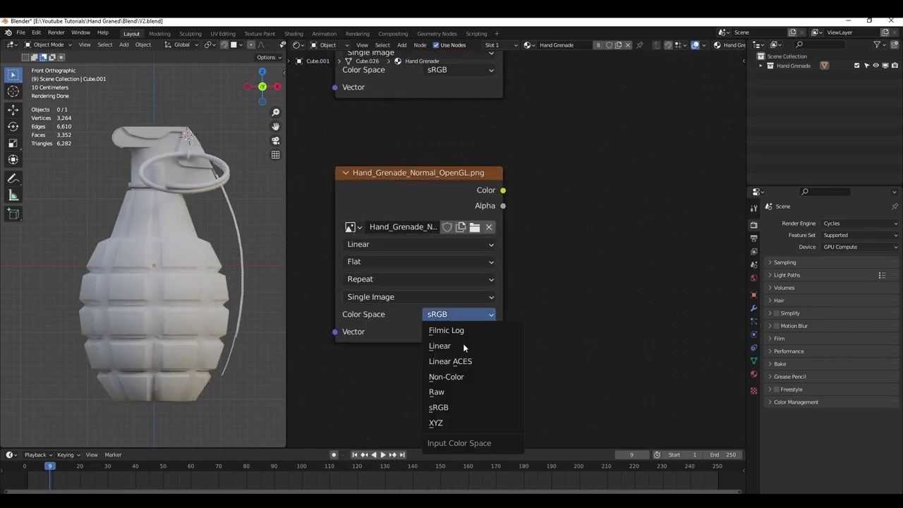
{"action": "left_click", "coordinate": [448, 381]}
{"action": "scroll", "coordinate": [452, 374], "scroll_direction": "down", "scroll_amount": 6}
{"action": "scroll", "coordinate": [565, 297], "scroll_direction": "up", "scroll_amount": 6}
{"action": "left_click", "coordinate": [552, 299]}
{"action": "left_click", "coordinate": [547, 357]}
{"action": "scroll", "coordinate": [572, 296], "scroll_direction": "down", "scroll_amount": 7}
{"action": "middle_click_drag", "start_coordinate": [604, 188], "coordinate": [588, 303]}
{"action": "scroll", "coordinate": [565, 300], "scroll_direction": "up", "scroll_amount": 7}
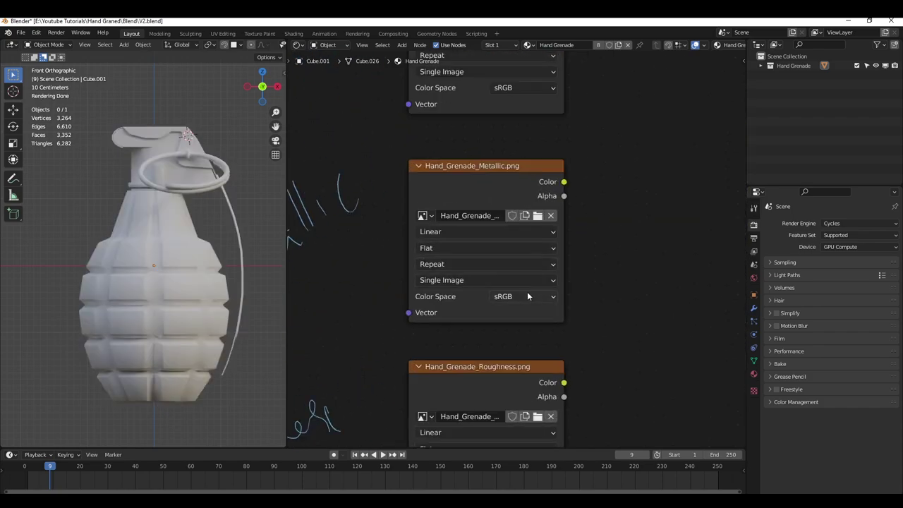
Step: Connect the Base Color, Metallic and Roughness images' color outputs to the matching Principled BSDF inputs
{"action": "scroll", "coordinate": [528, 297], "scroll_direction": "down", "scroll_amount": 3}
{"action": "middle_click_drag", "start_coordinate": [600, 96], "coordinate": [496, 212]}
{"action": "scroll", "coordinate": [621, 284], "scroll_direction": "down", "scroll_amount": 4}
{"action": "middle_click_drag", "start_coordinate": [537, 284], "coordinate": [502, 229]}
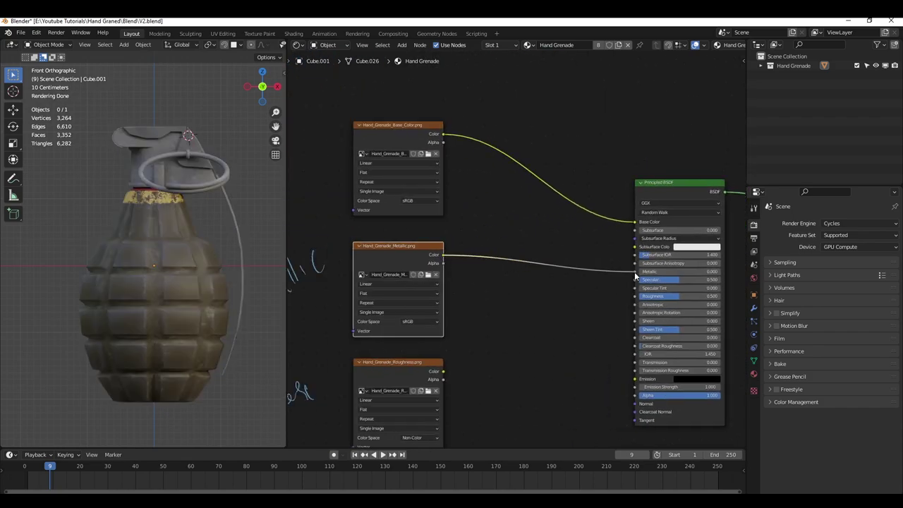
{"action": "left_click_drag", "start_coordinate": [635, 273], "coordinate": [635, 274]}
{"action": "middle_click_drag", "start_coordinate": [442, 353], "coordinate": [449, 327]}
{"action": "scroll", "coordinate": [454, 342], "scroll_direction": "up", "scroll_amount": 1}
{"action": "left_click_drag", "start_coordinate": [455, 344], "coordinate": [455, 345]}
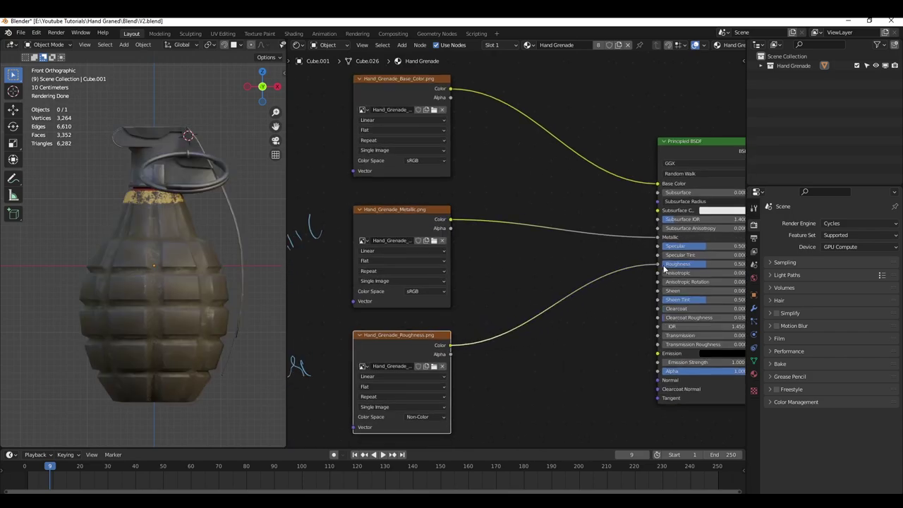
{"action": "left_click_drag", "start_coordinate": [663, 266], "coordinate": [662, 266]}
Step: Add a Normal Map node and link the OpenGL normal image through it to the Principled BSDF's Normal input
{"action": "middle_click_drag", "start_coordinate": [480, 387], "coordinate": [491, 289]}
{"action": "left_click_drag", "start_coordinate": [462, 390], "coordinate": [463, 392]}
{"action": "key", "text": "shift+a"}
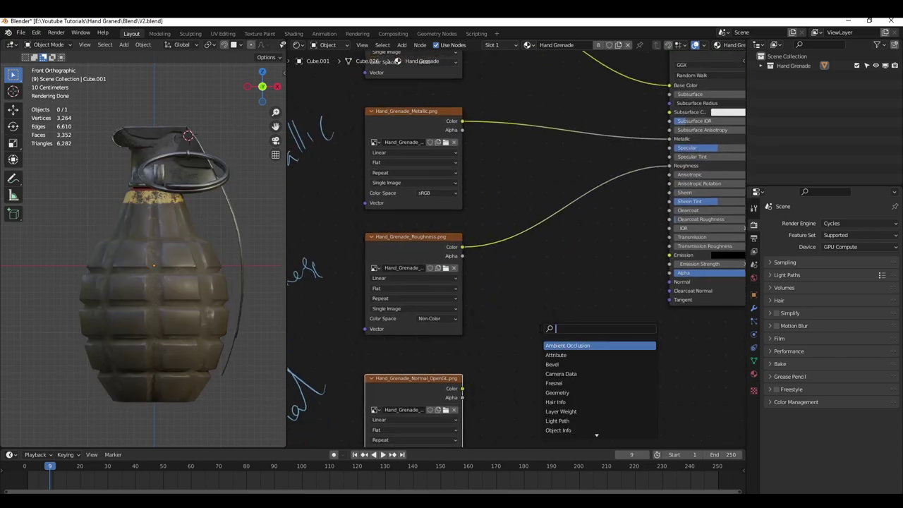
{"action": "key", "text": "Down"}
{"action": "key", "text": "Return"}
{"action": "left_click", "coordinate": [541, 329]}
{"action": "left_click_drag", "start_coordinate": [462, 389], "coordinate": [544, 384]}
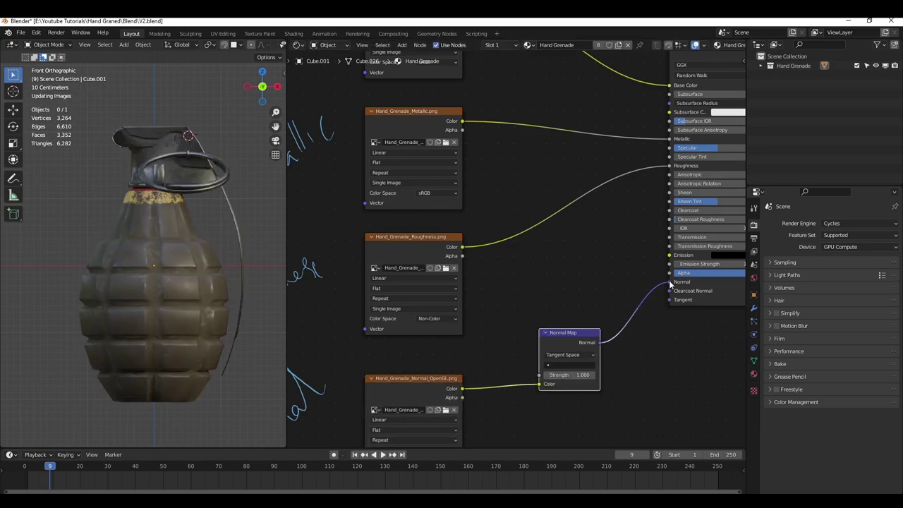
{"action": "left_click_drag", "start_coordinate": [670, 285], "coordinate": [669, 283]}
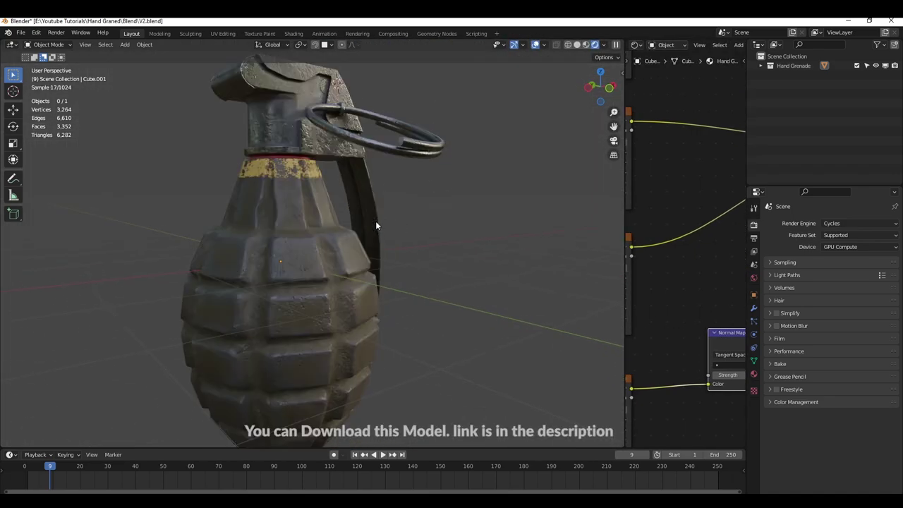
Step: Try the dark night HDRI in the rendered viewport, switch to the first HDRI offered, and inspect the grenade from several angles
{"action": "scroll", "coordinate": [376, 221], "scroll_direction": "down", "scroll_amount": 4}
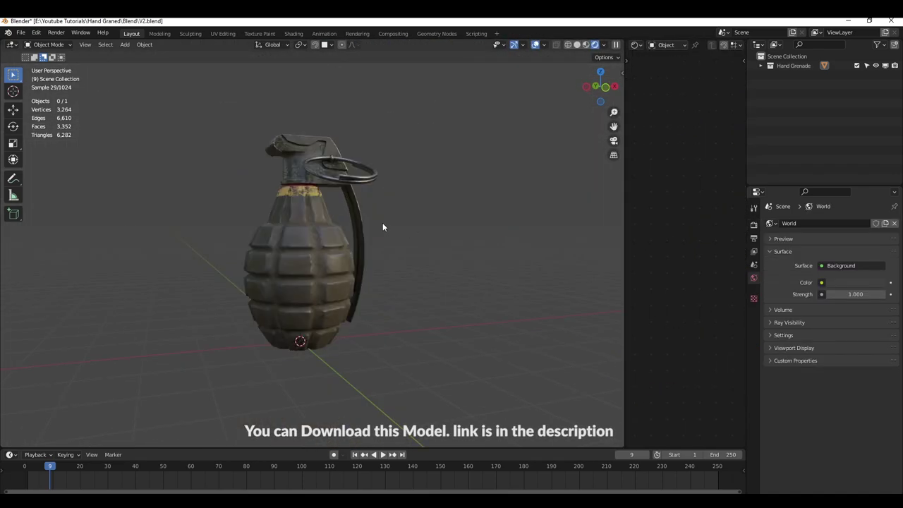
{"action": "left_click", "coordinate": [604, 44]}
{"action": "left_click", "coordinate": [606, 127]}
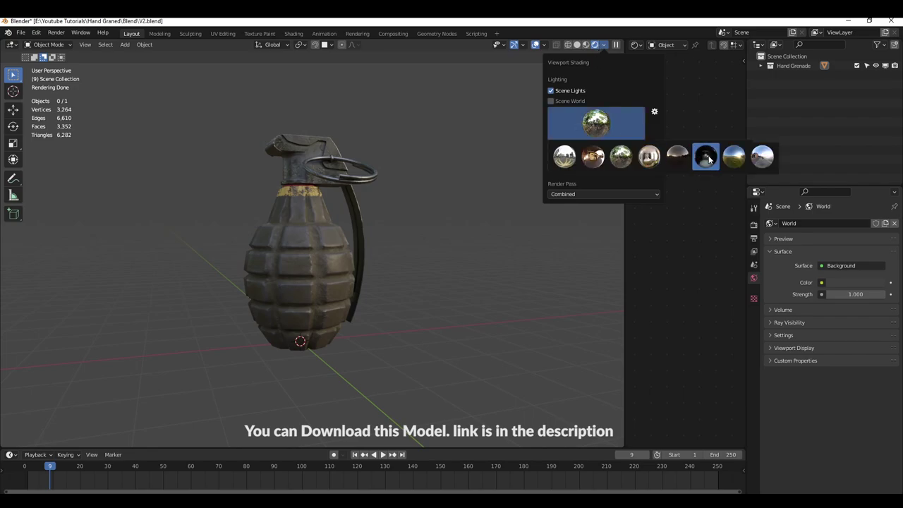
{"action": "left_click", "coordinate": [709, 156]}
{"action": "left_click", "coordinate": [596, 123]}
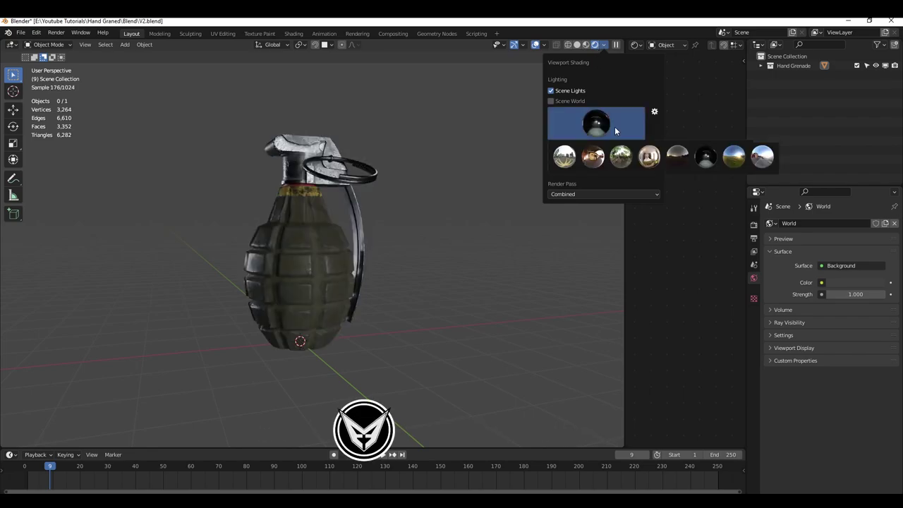
{"action": "left_click", "coordinate": [572, 160]}
{"action": "mouse_move", "coordinate": [266, 254]}
{"action": "middle_mouse_down"}
{"action": "mouse_move", "coordinate": [385, 260]}
{"action": "mouse_move", "coordinate": [378, 271]}
{"action": "middle_mouse_up"}
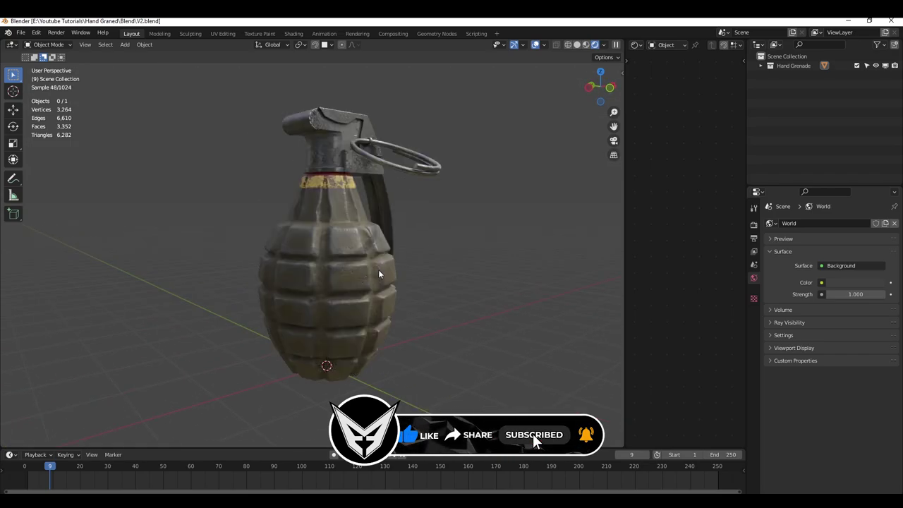
{"action": "middle_click_drag", "start_coordinate": [379, 272], "coordinate": [349, 262]}
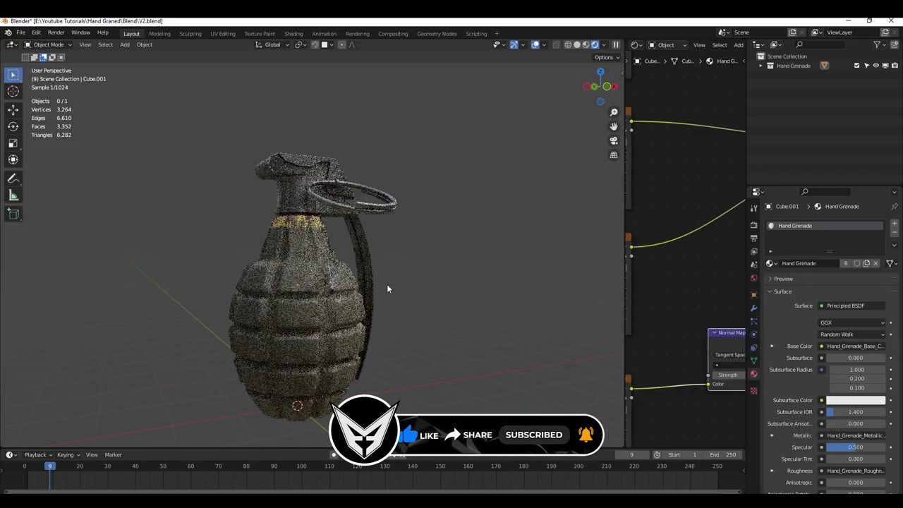